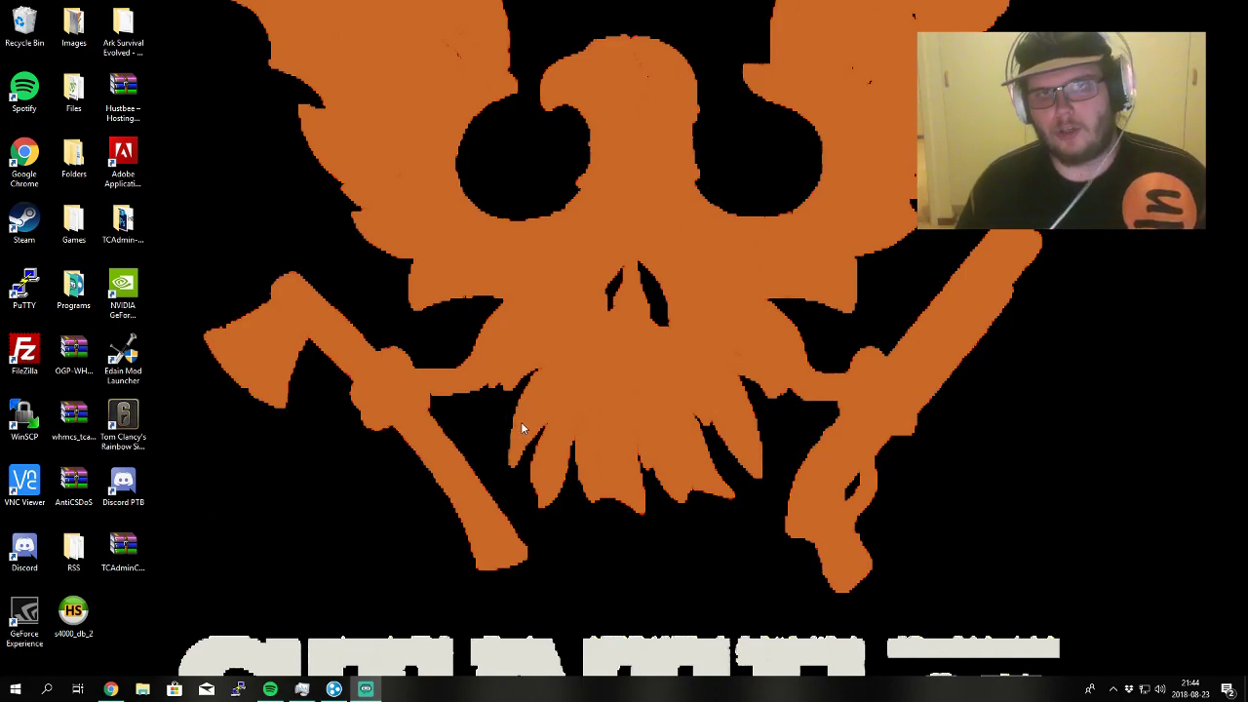
- Create a new folder on the desktop named "YouTube Modpack v1"
right_click(607, 248)
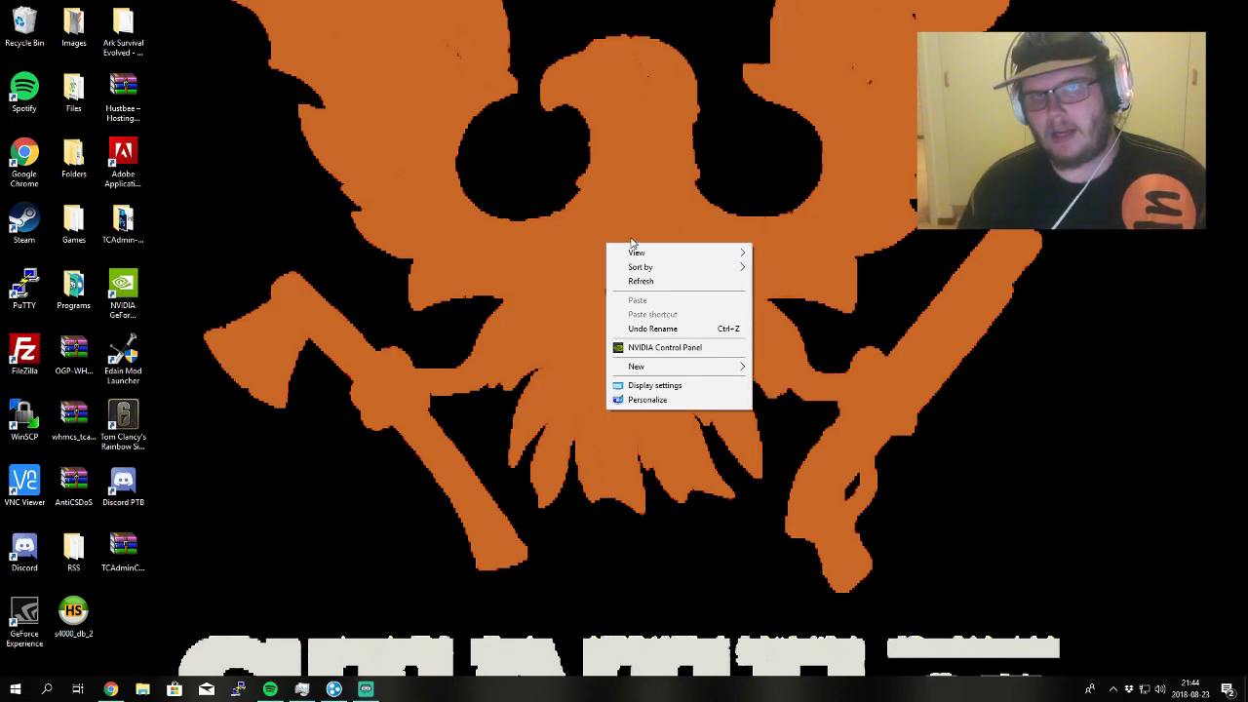
left_click(772, 374)
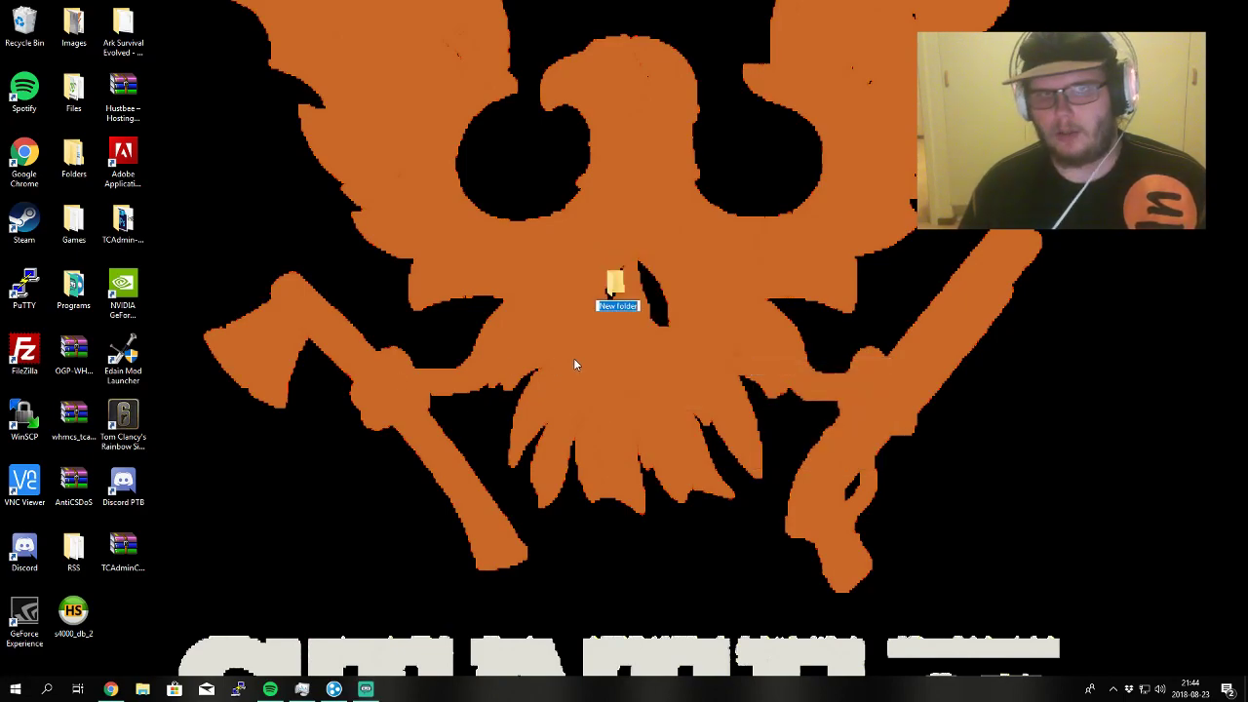
type("YouTube Modpack v1")
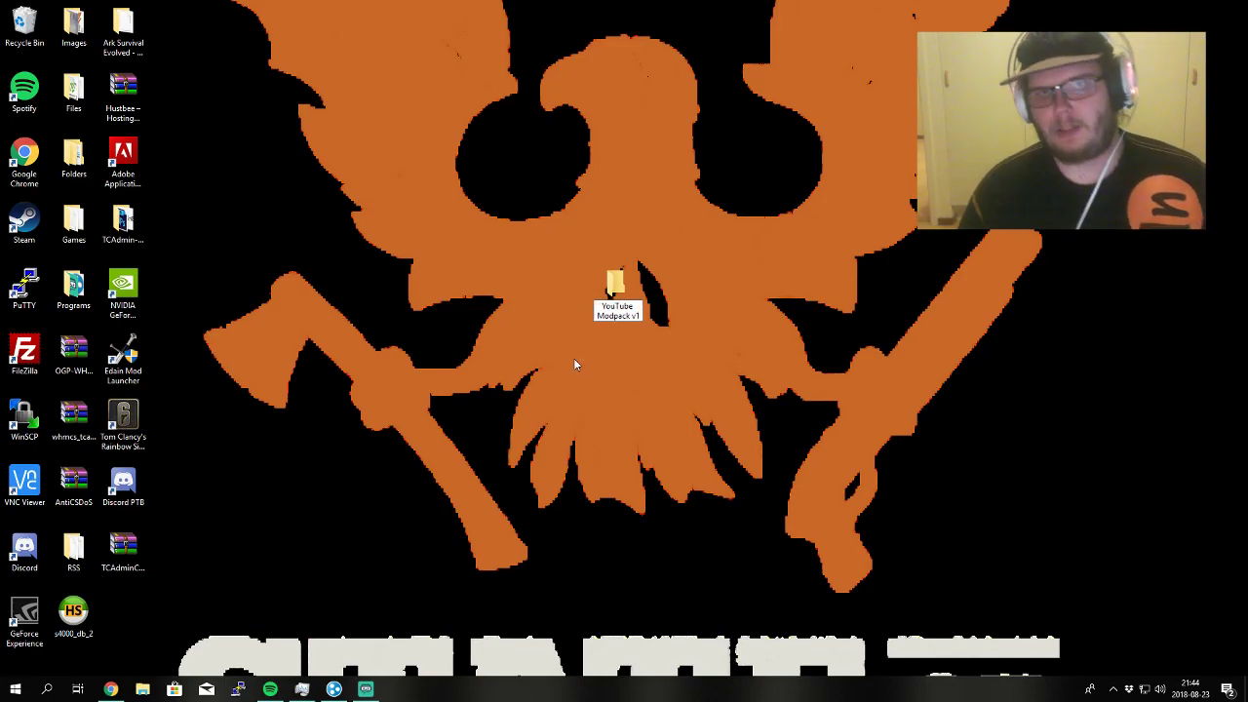
key("Return")
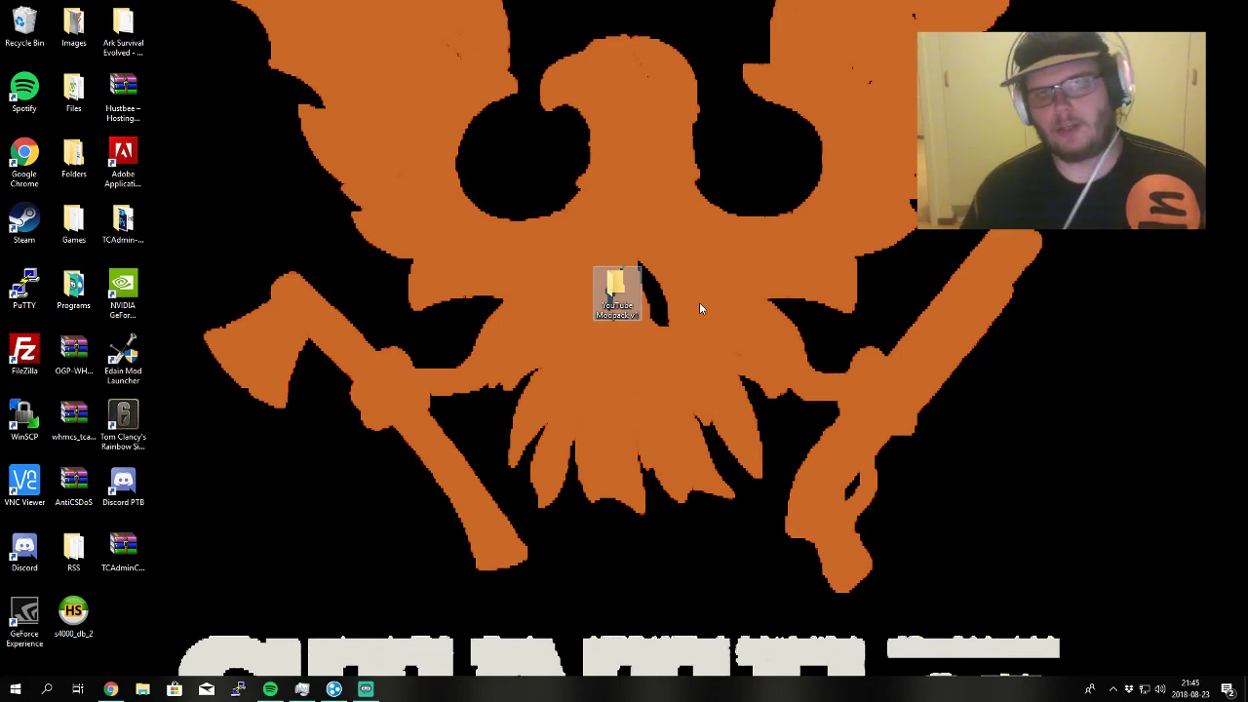
left_click_drag(657, 339, 658, 339)
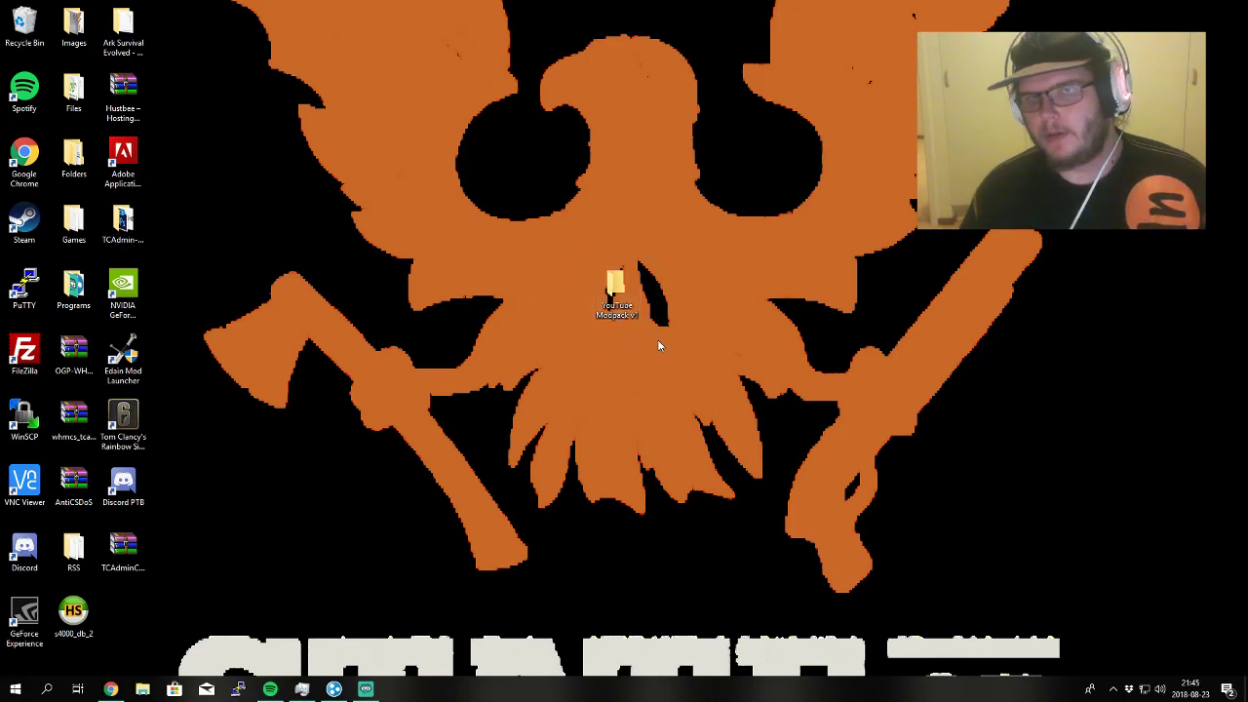
- Open the YouTube Modpack v1 folder and move its window clear of the webcam area
double_click(619, 293)
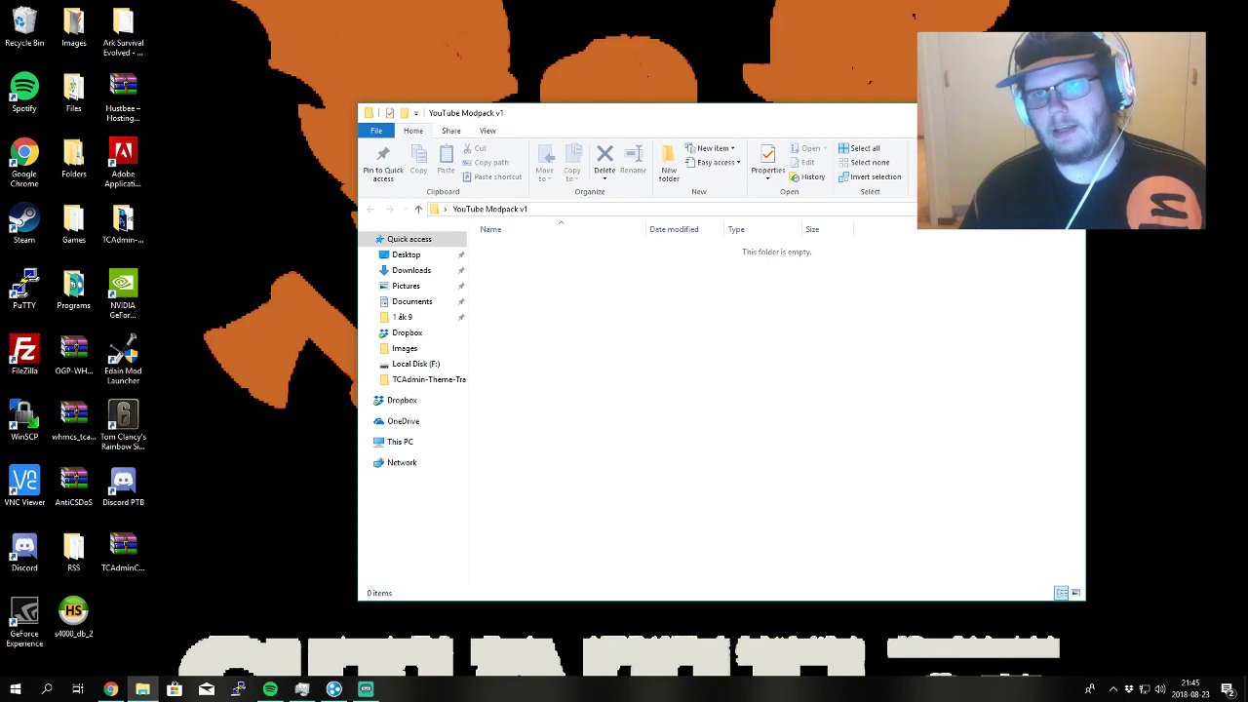
left_click_drag(894, 115, 863, 156)
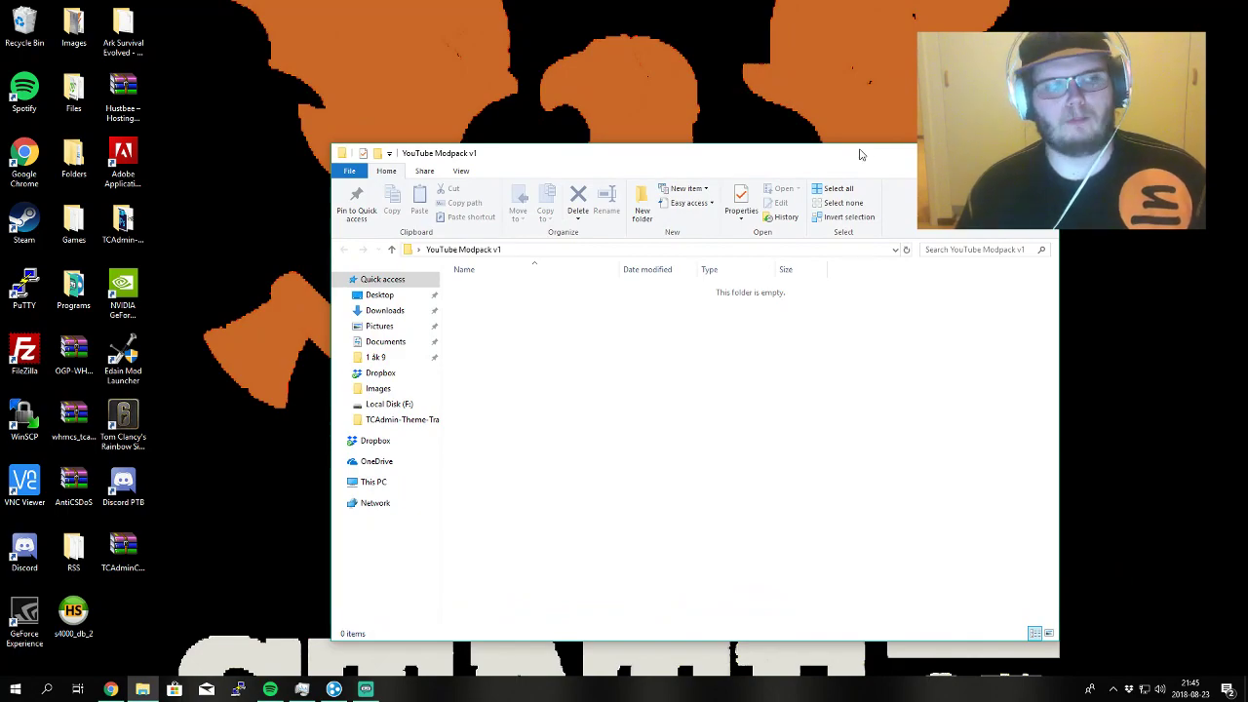
mouse_move(860, 154)
left_mouse_down()
mouse_move(840, 164)
mouse_move(828, 131)
mouse_move(859, 154)
left_mouse_up()
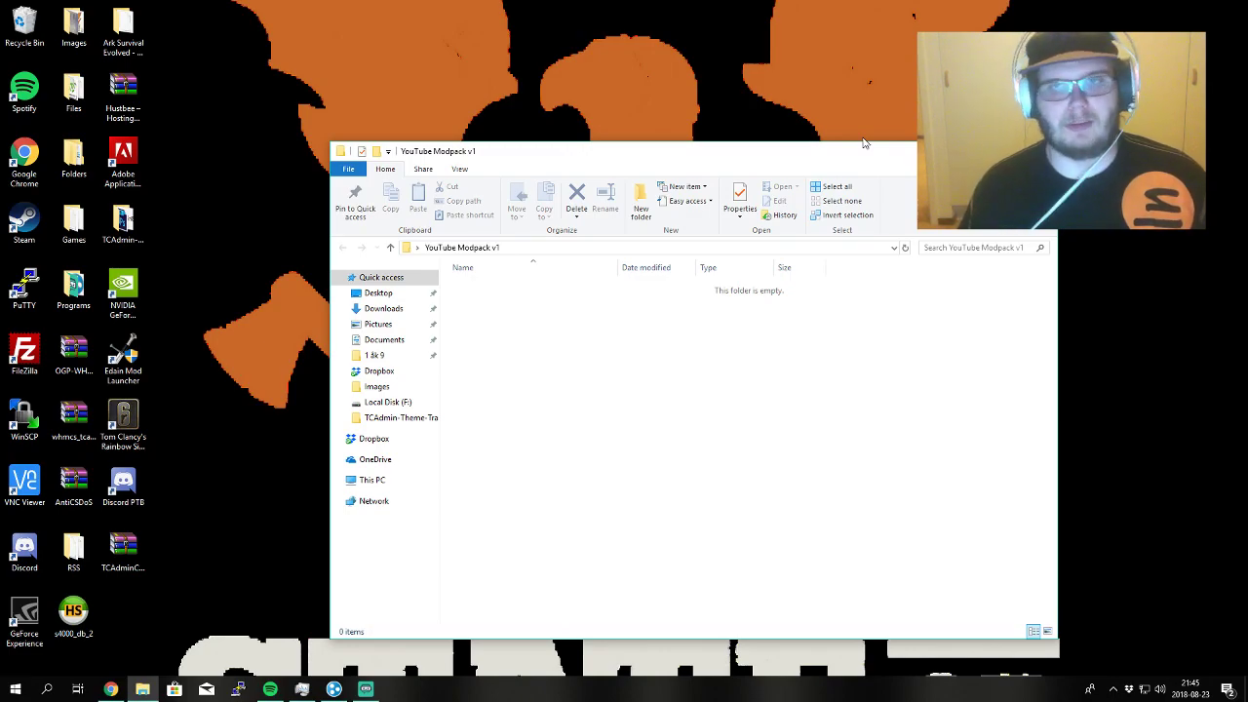
left_click_drag(623, 156, 543, 53)
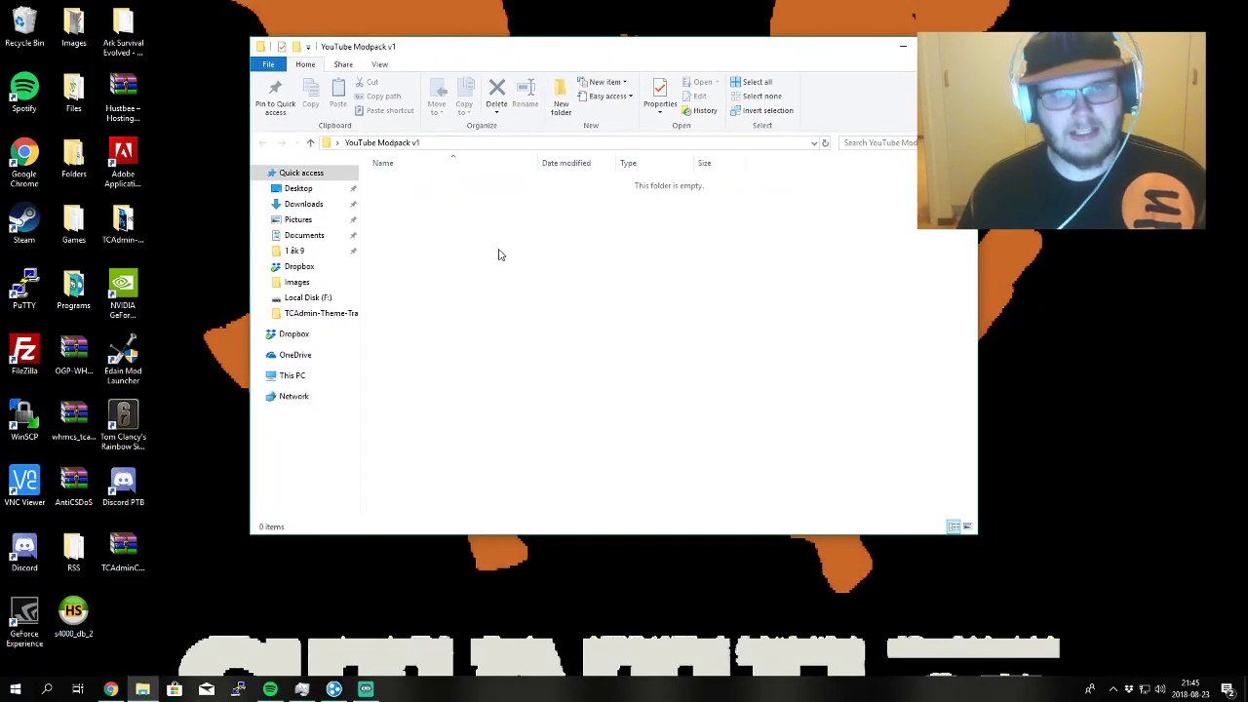
- Create a subfolder named "bin" inside YouTube Modpack v1
right_click(468, 203)
left_click(730, 319)
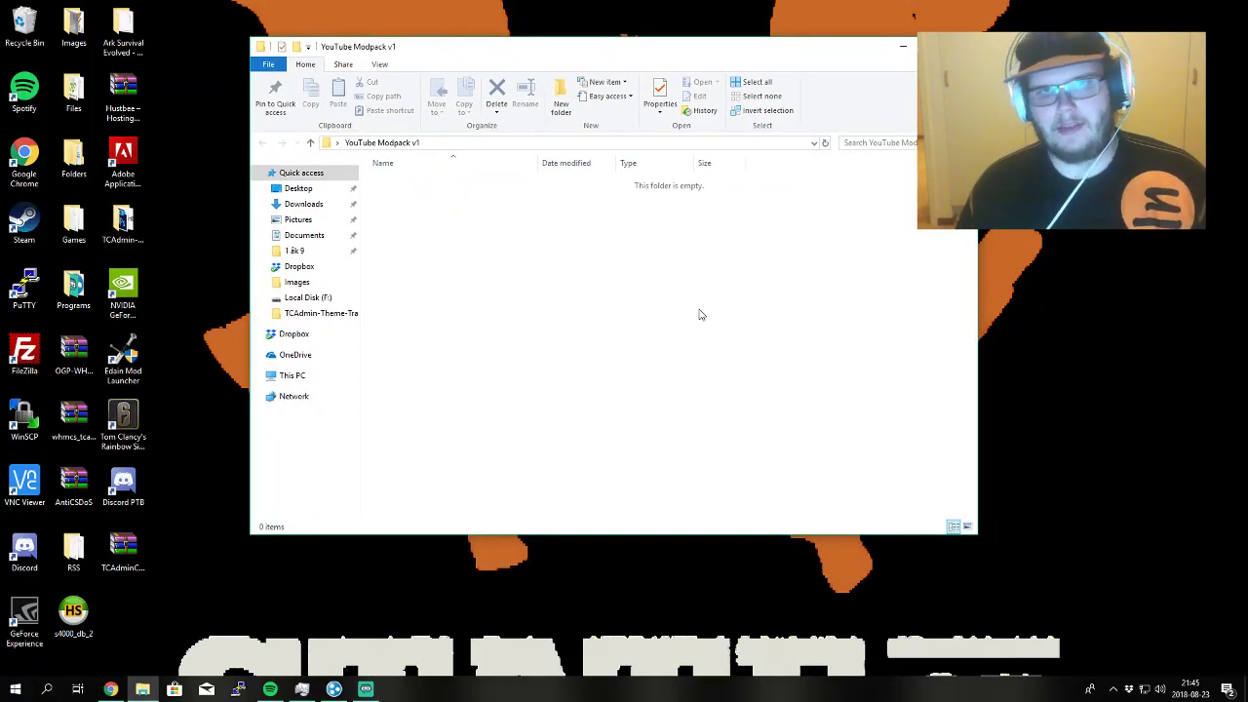
right_click(458, 222)
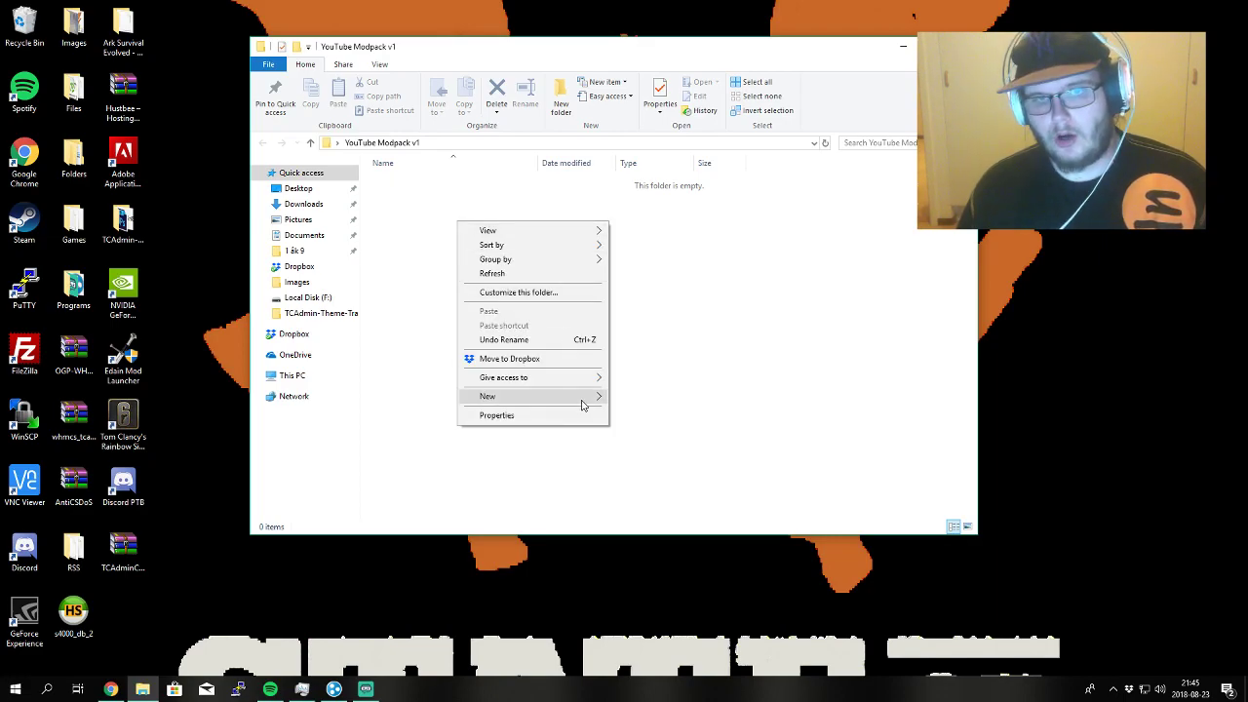
mouse_move(588, 398)
left_click(636, 397)
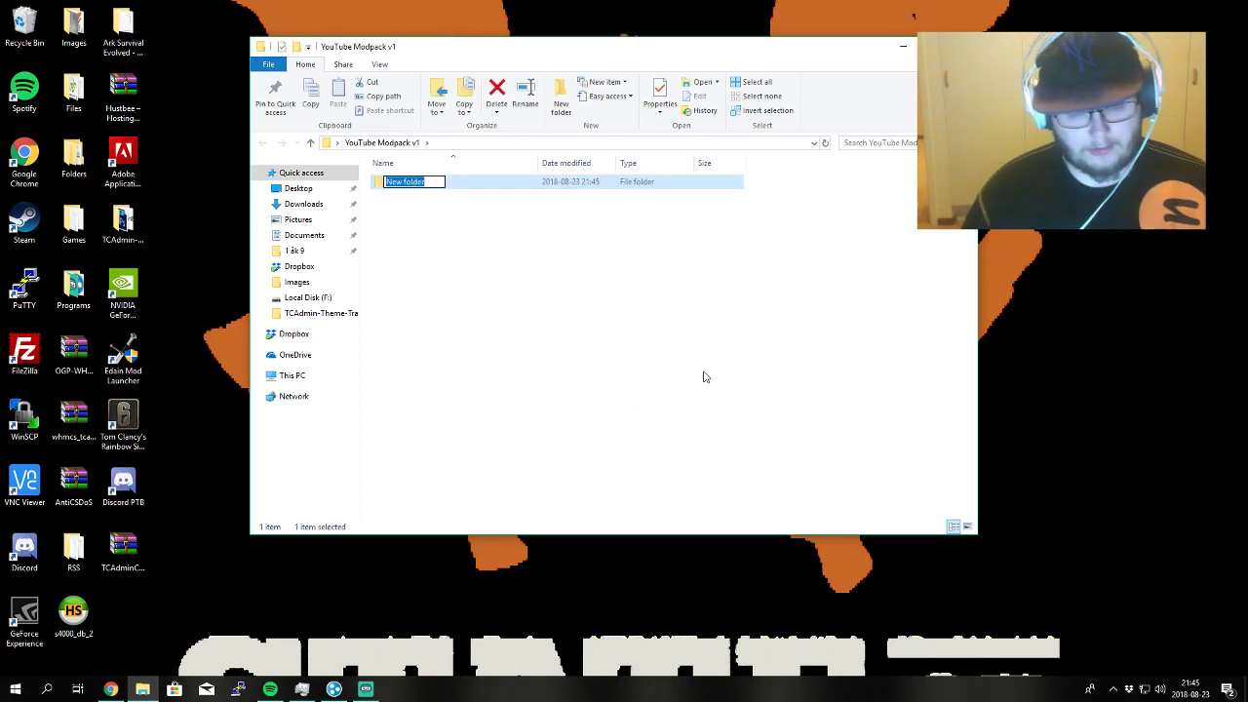
type("bin")
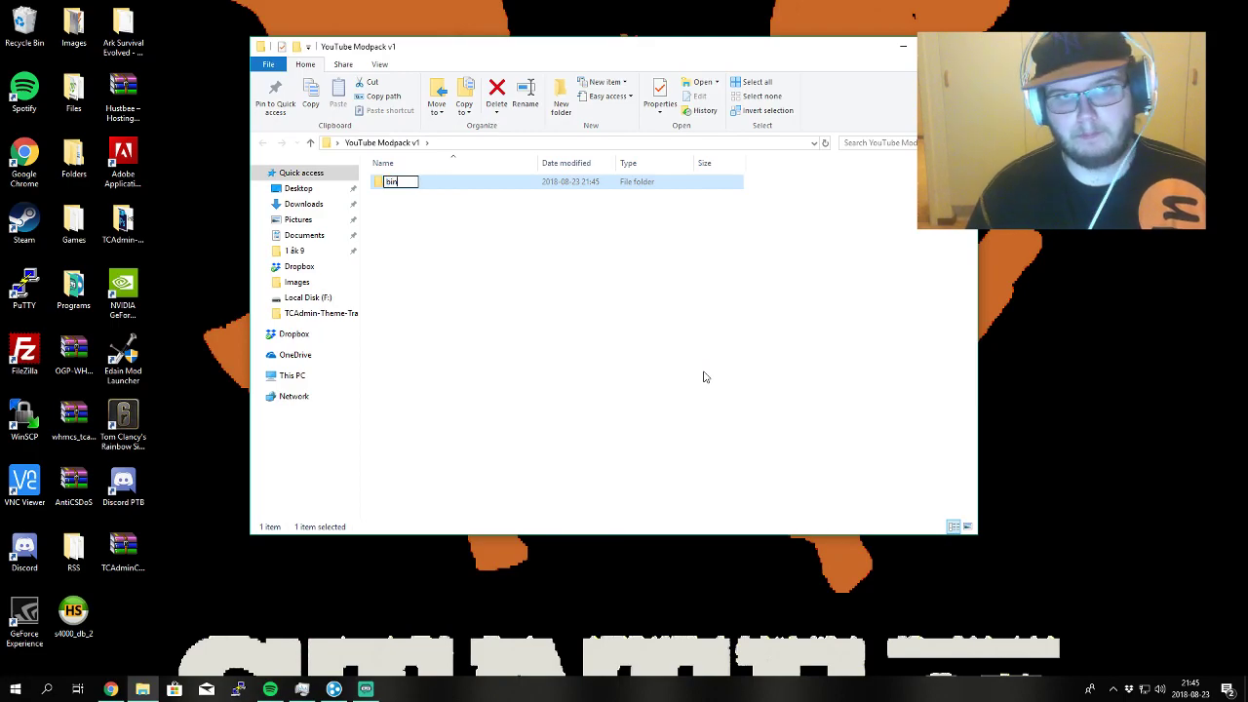
left_click(480, 292)
- Add a second subfolder named "mods" beside the bin folder
right_click(434, 260)
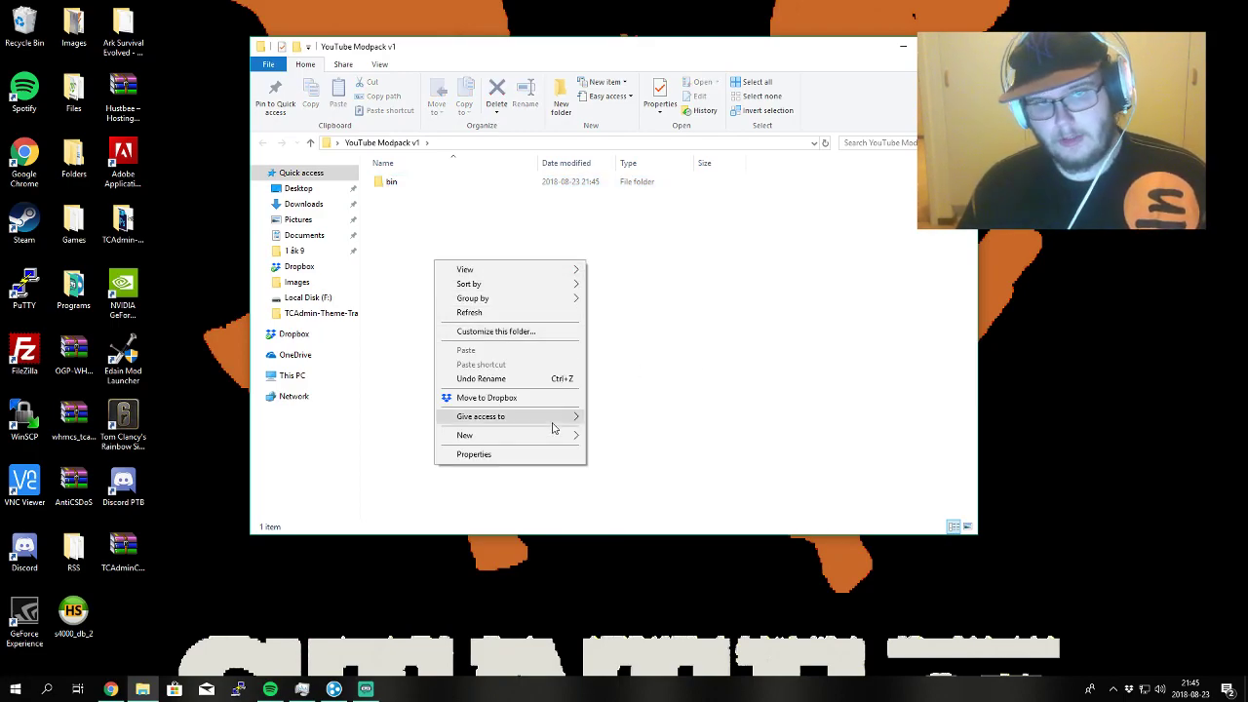
left_click(592, 439)
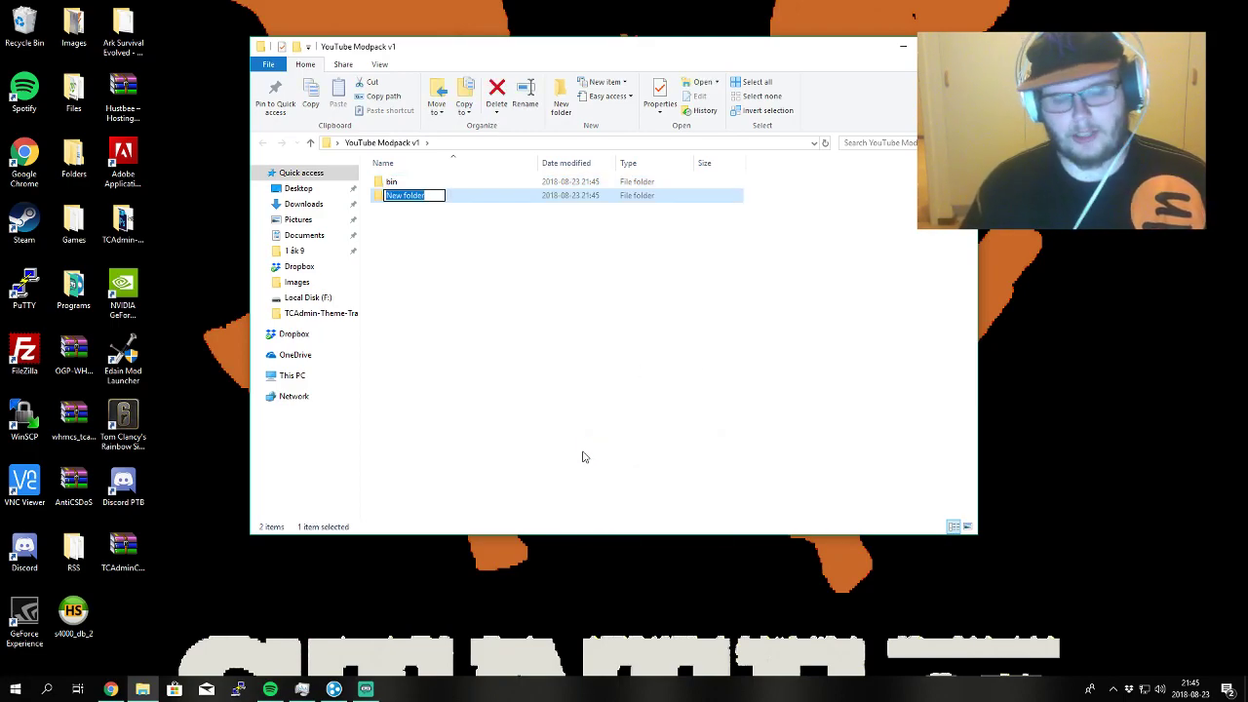
type("mods")
key("Return")
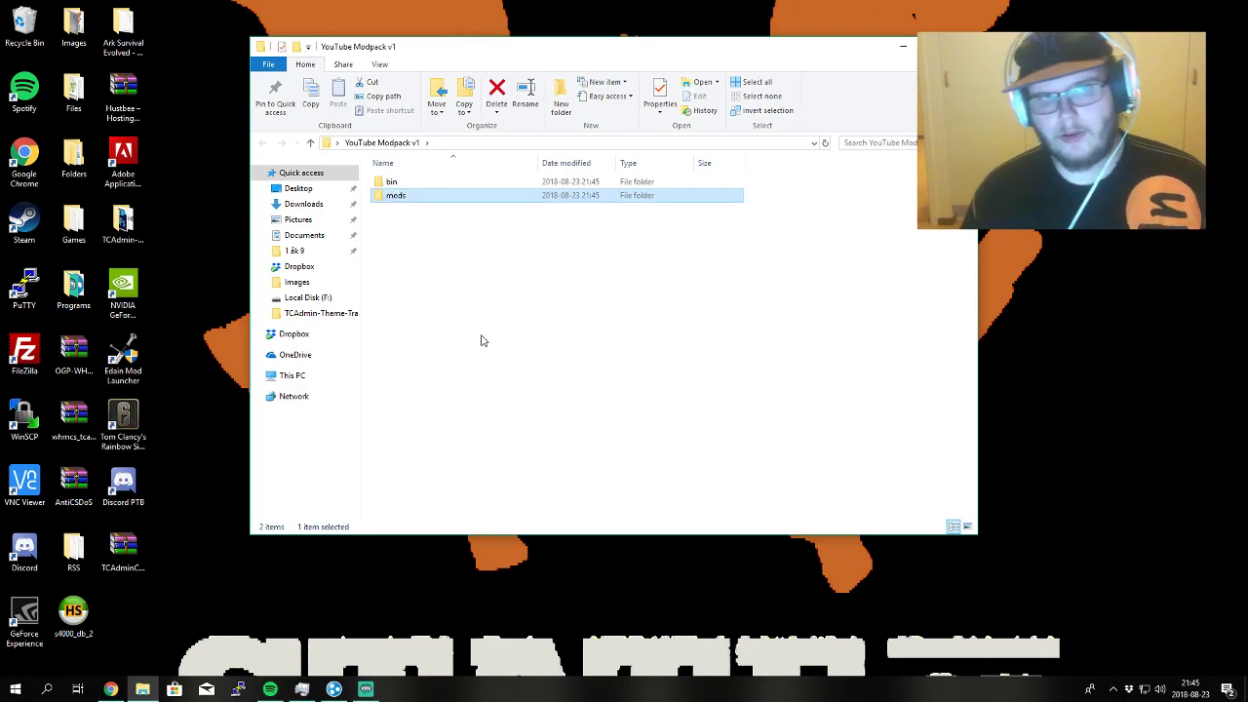
left_click(480, 341)
- Add a third subfolder named "config" in YouTube Modpack v1
right_click(436, 310)
mouse_move(513, 477)
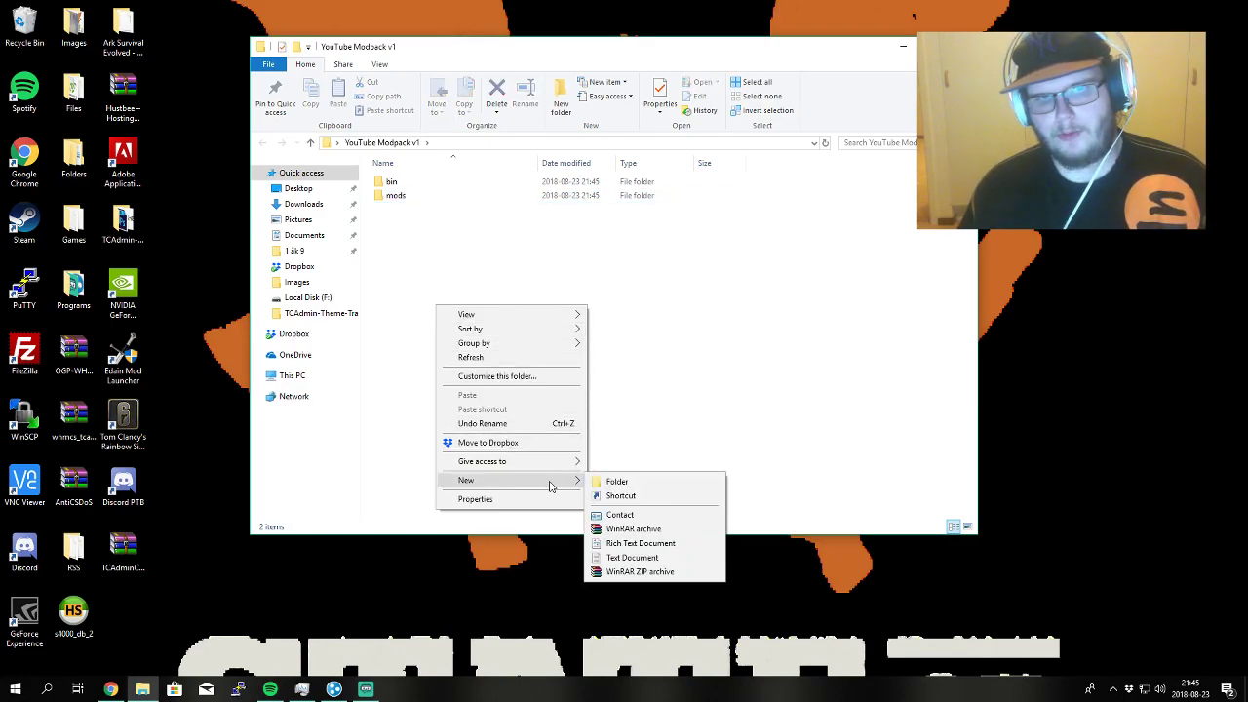
left_click(625, 485)
type("config")
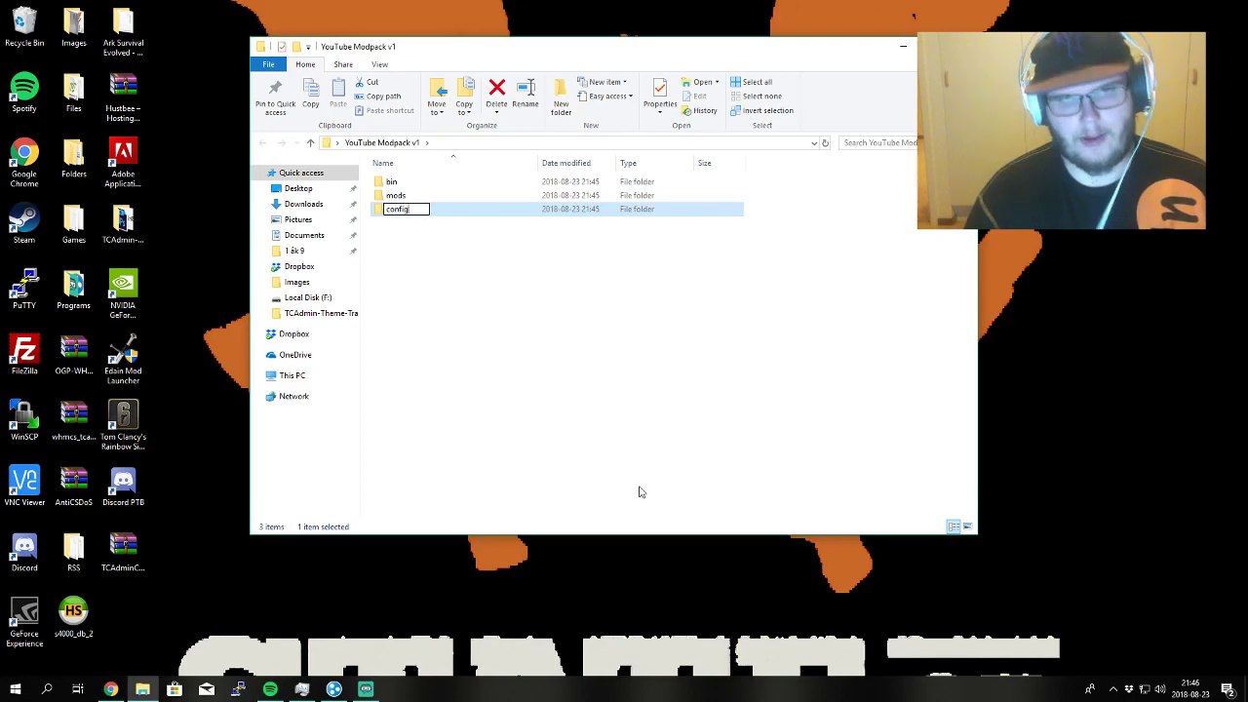
key("Return")
left_click_drag(469, 261, 460, 292)
left_click_drag(532, 276, 410, 183)
left_click_drag(479, 254, 396, 177)
left_click_drag(492, 292, 388, 184)
left_click(496, 284)
left_click(496, 304)
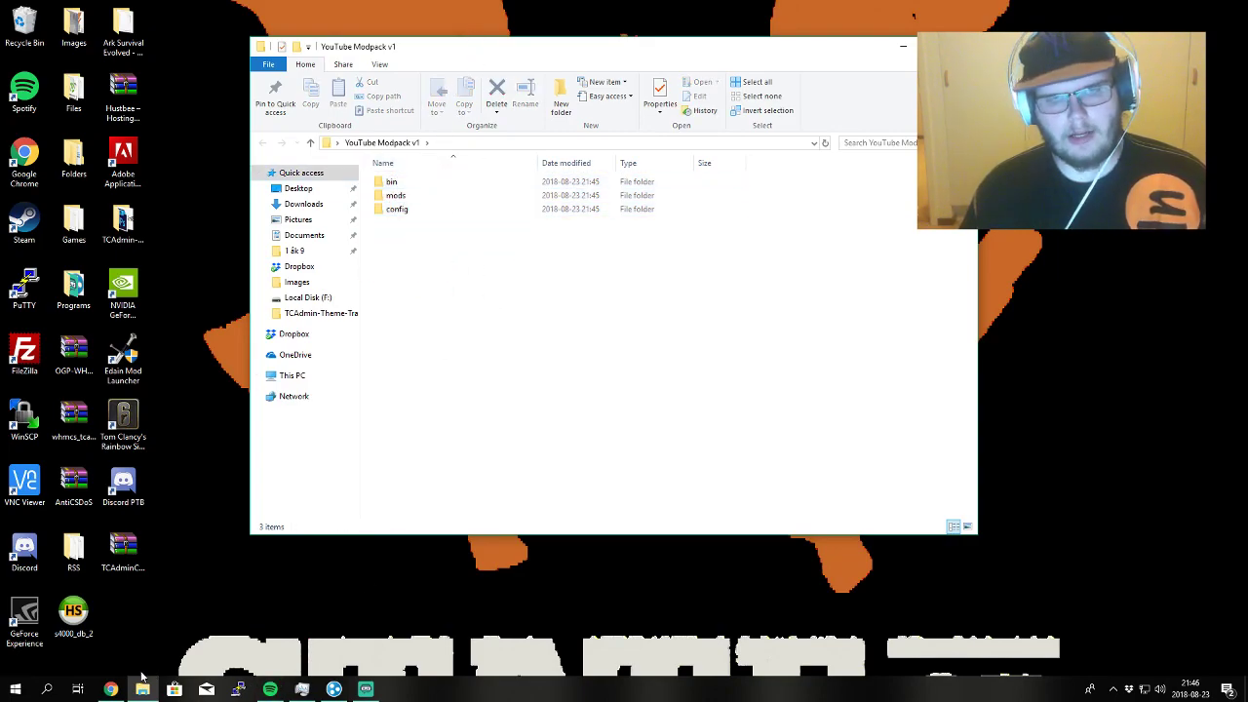
- Switch to Chrome and request the latest Universal download of Minecraft Forge for version 1.7.10
left_click(111, 690)
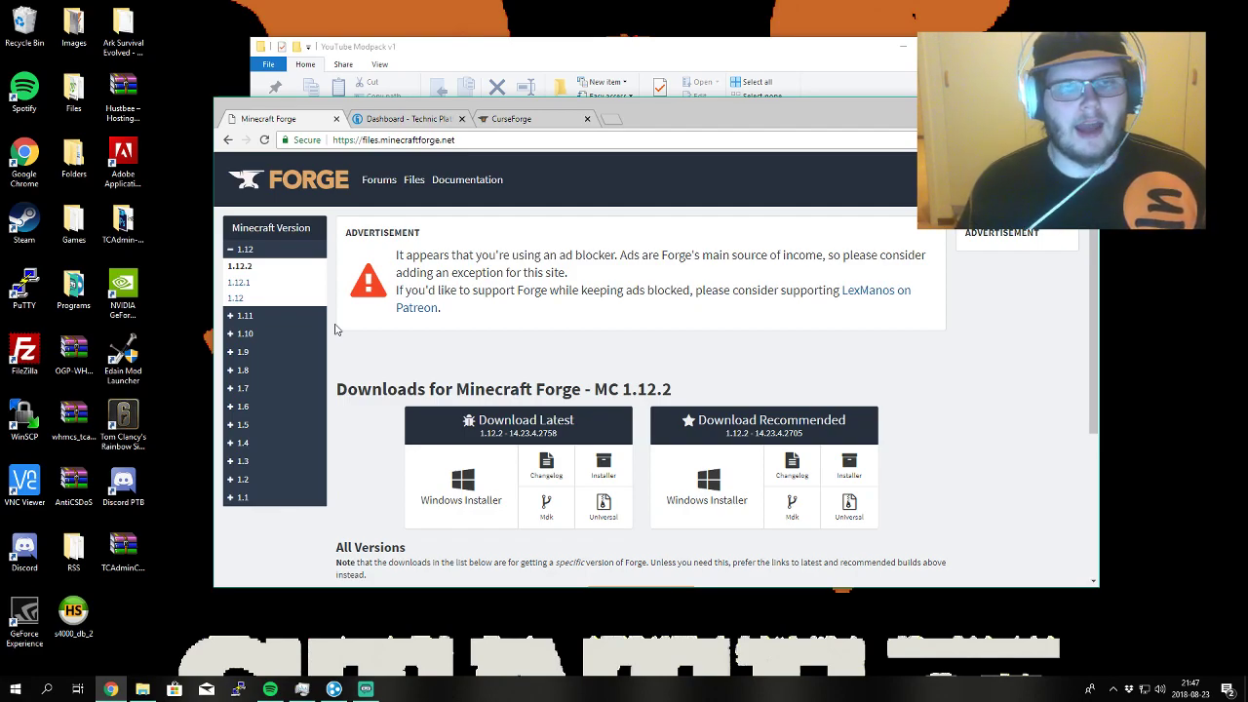
left_click(249, 389)
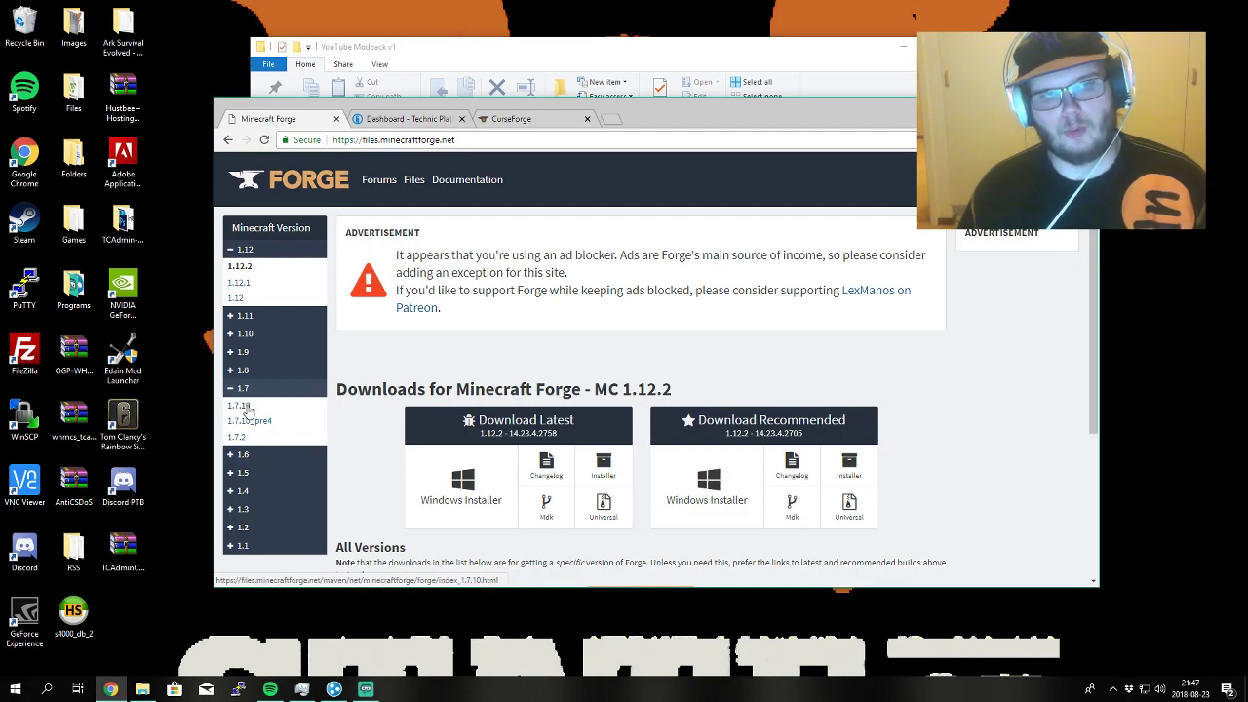
left_click(246, 408)
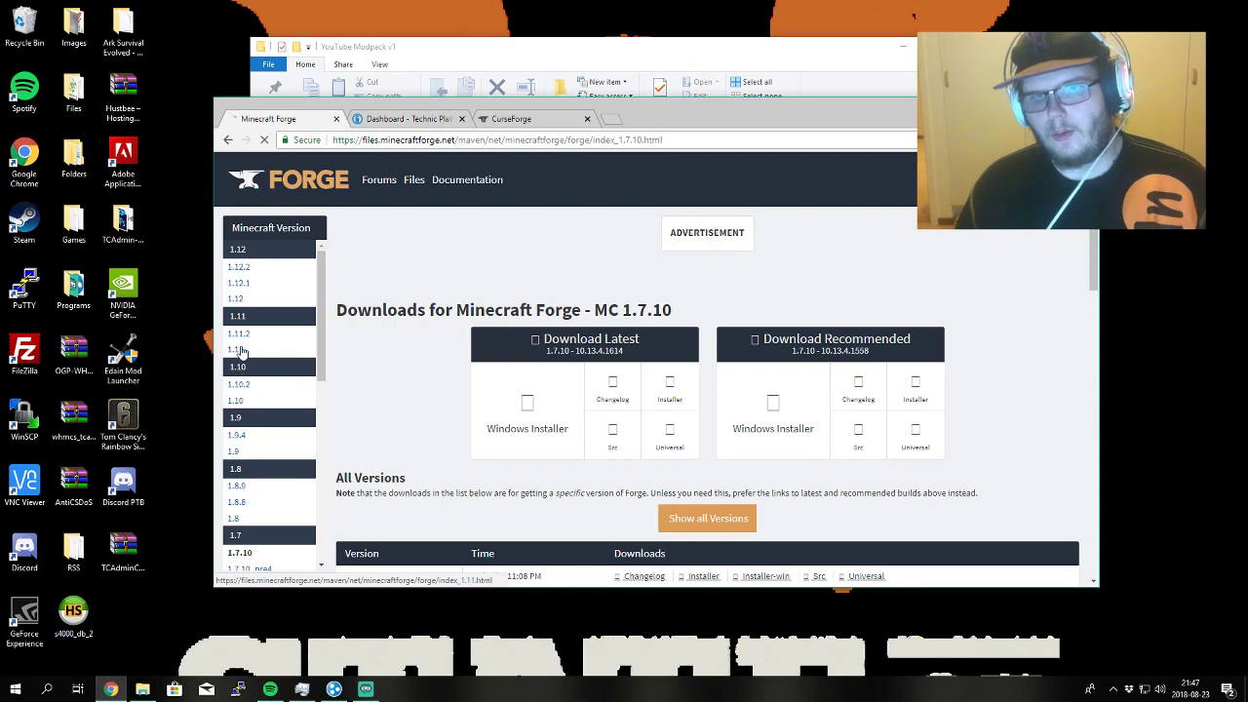
scroll(444, 381, "down", 3)
scroll(439, 387, "up", 3)
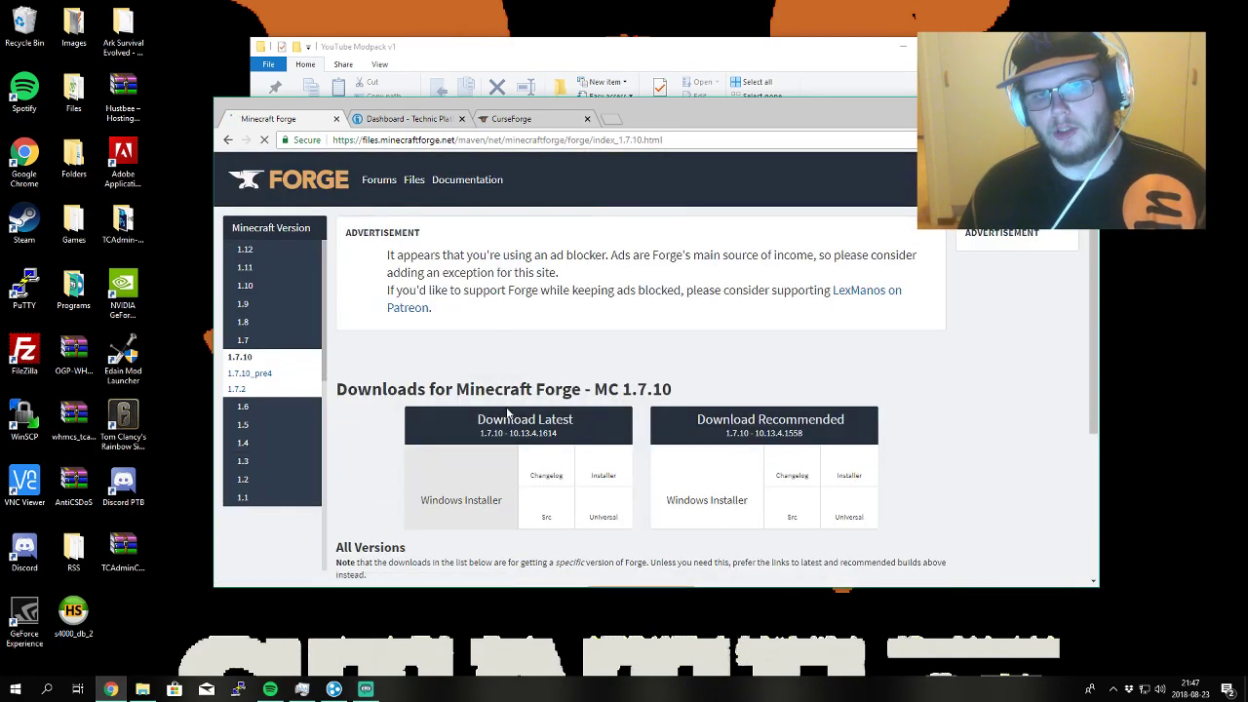
scroll(507, 412, "down", 1)
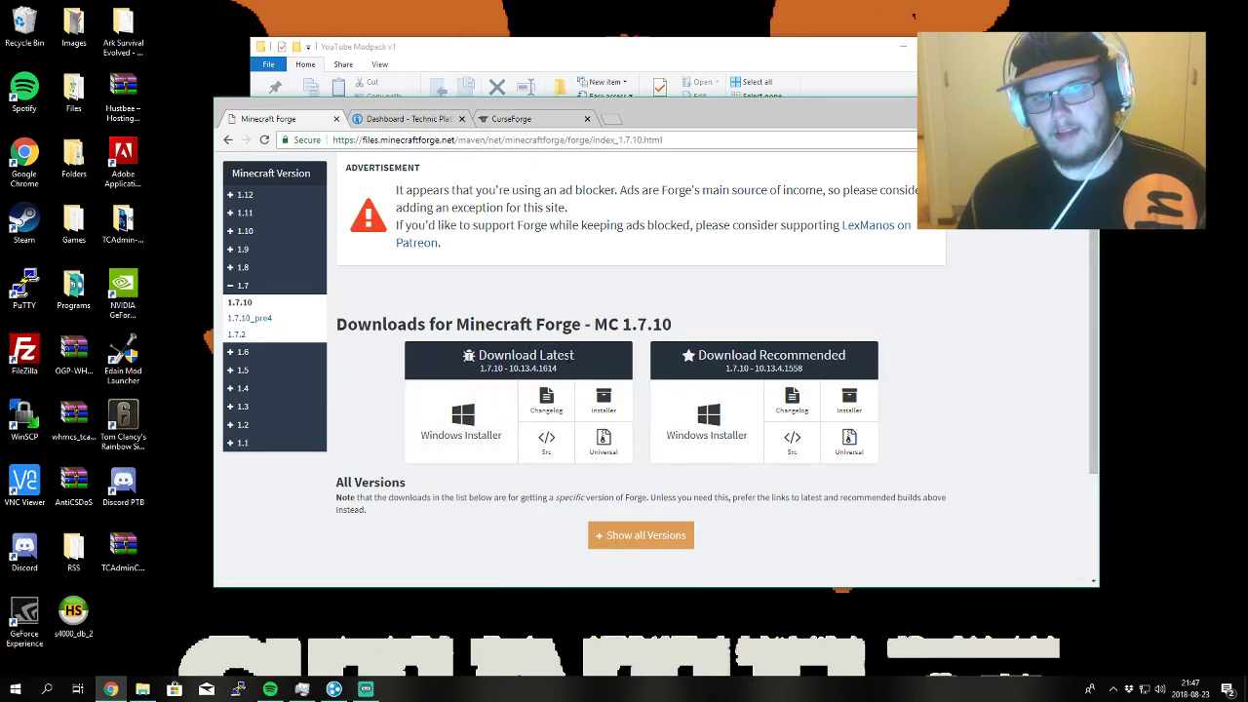
left_click(617, 446)
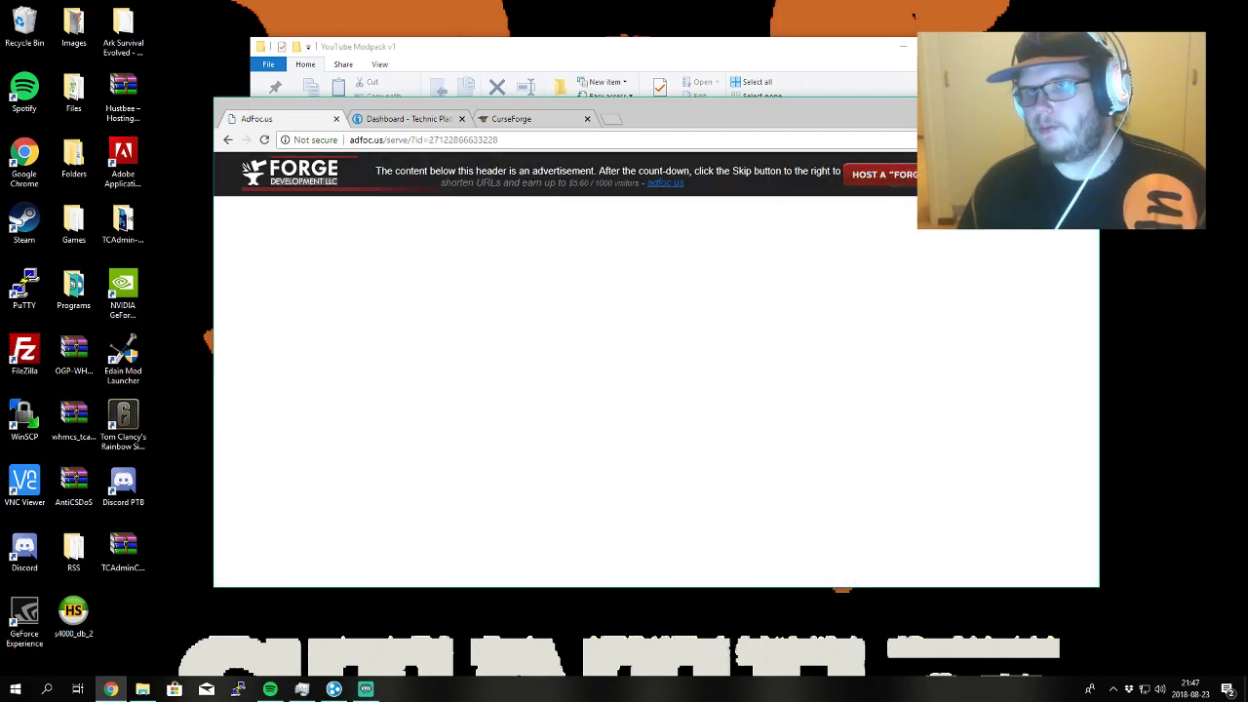
- Save the Forge Universal jar under the name "modpack" in the bin folder of YouTube Modpack v1
left_click_drag(888, 120, 840, 126)
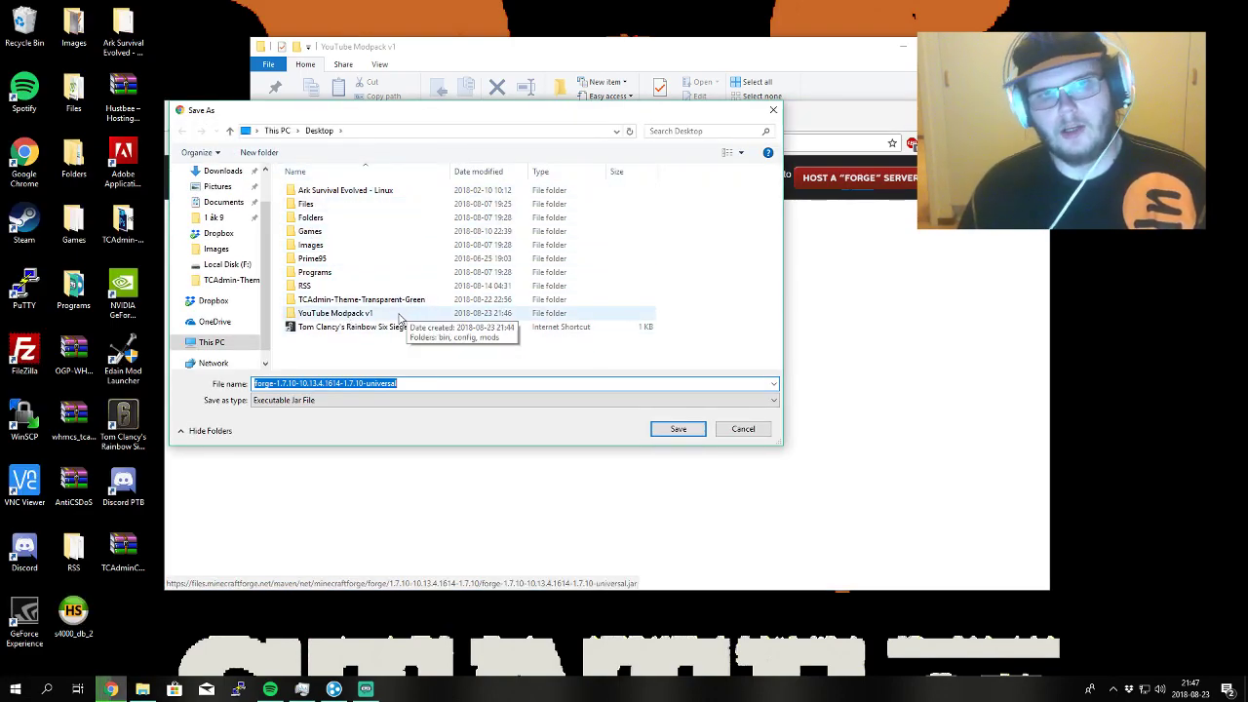
left_click_drag(437, 119, 432, 120)
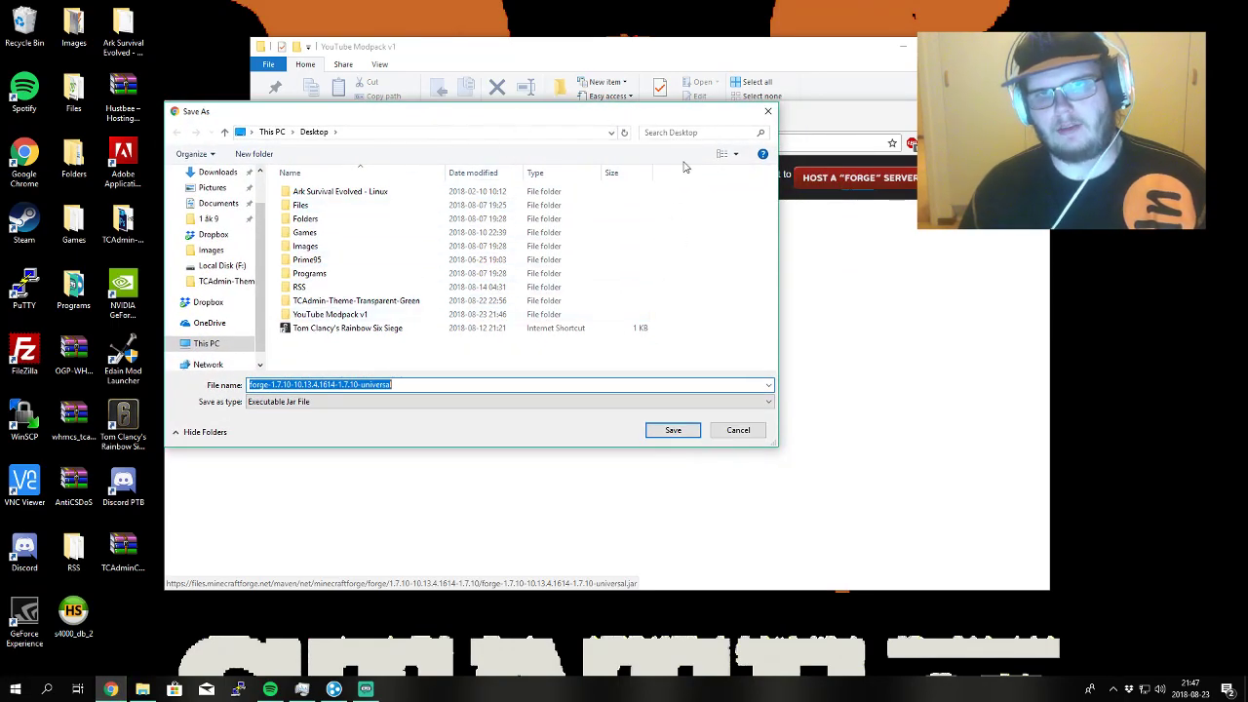
double_click(386, 317)
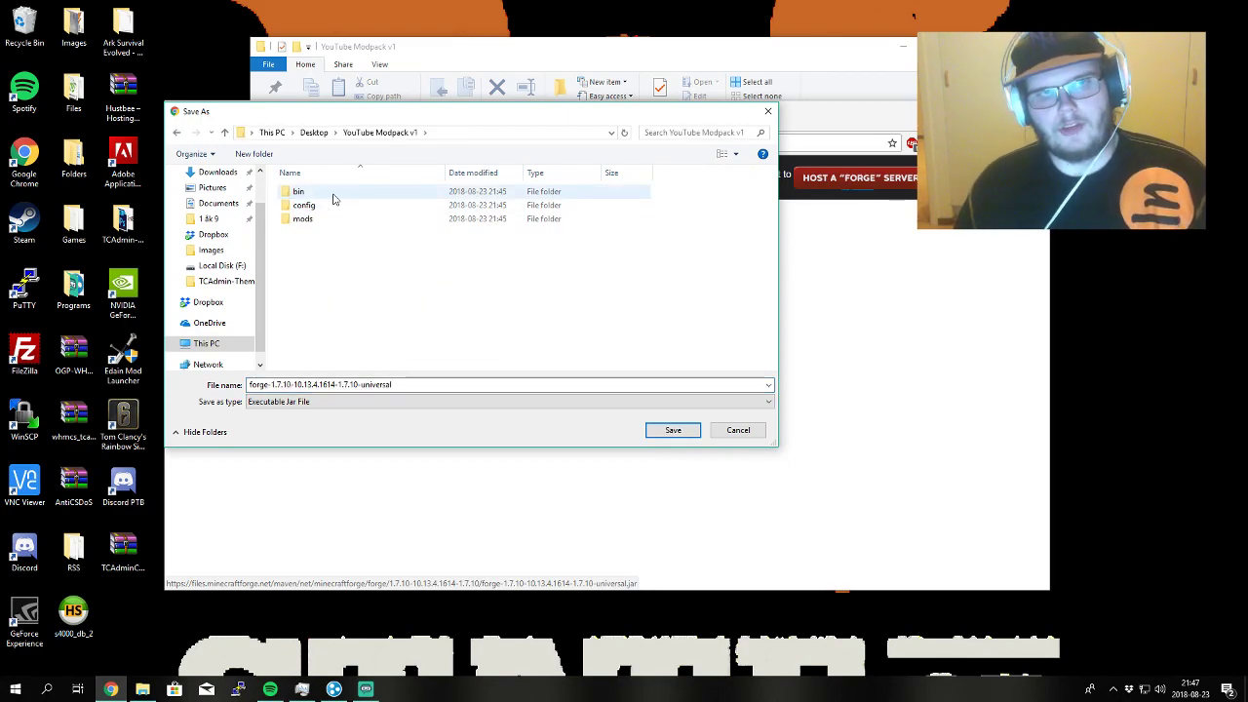
double_click(299, 191)
left_click(410, 384)
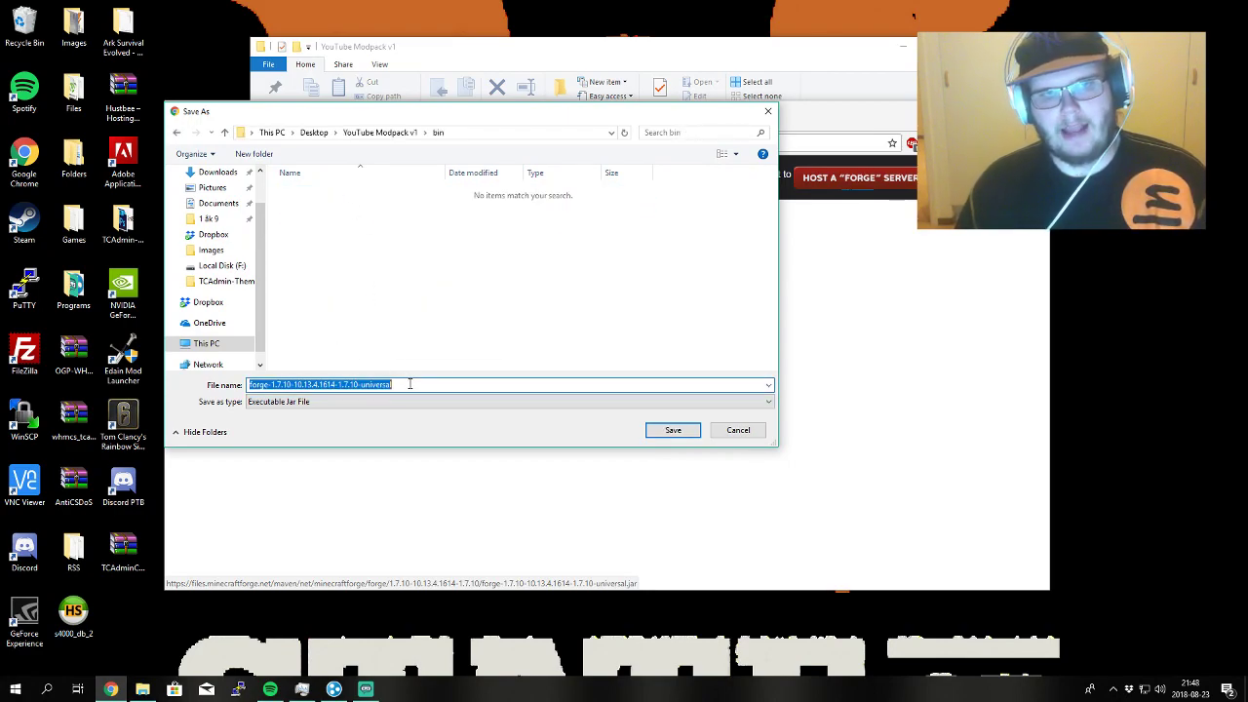
type("modpack")
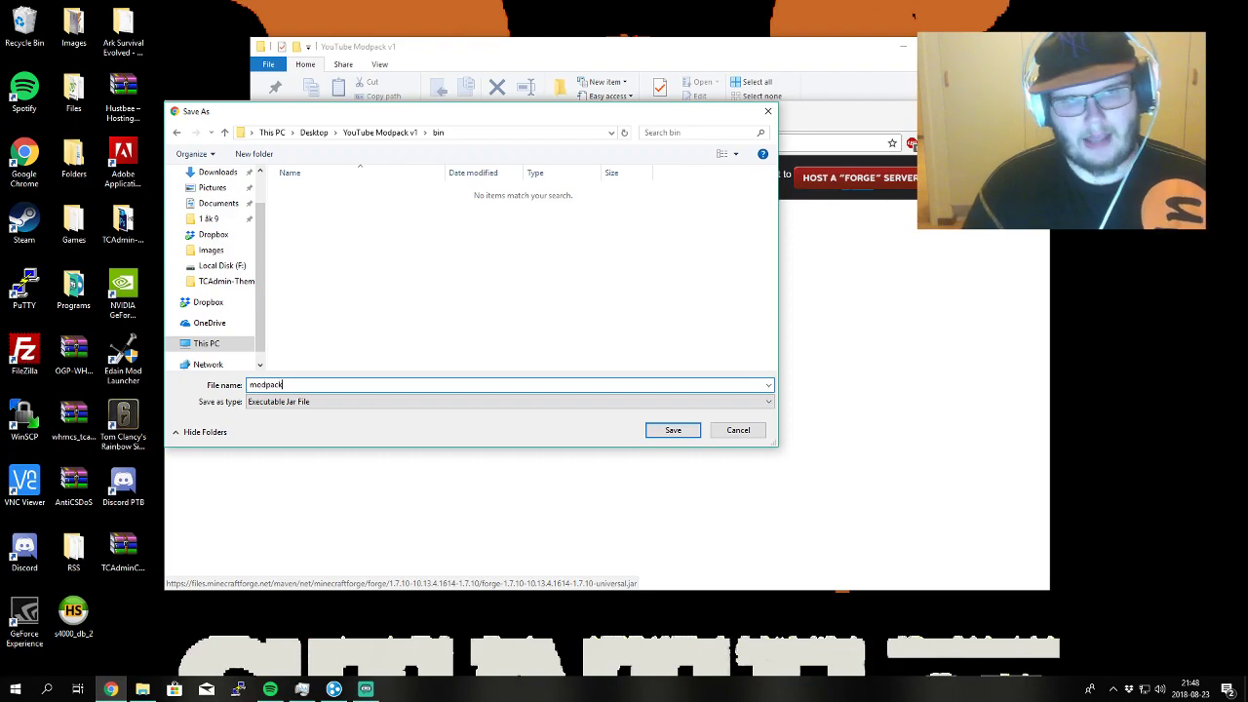
left_click(674, 431)
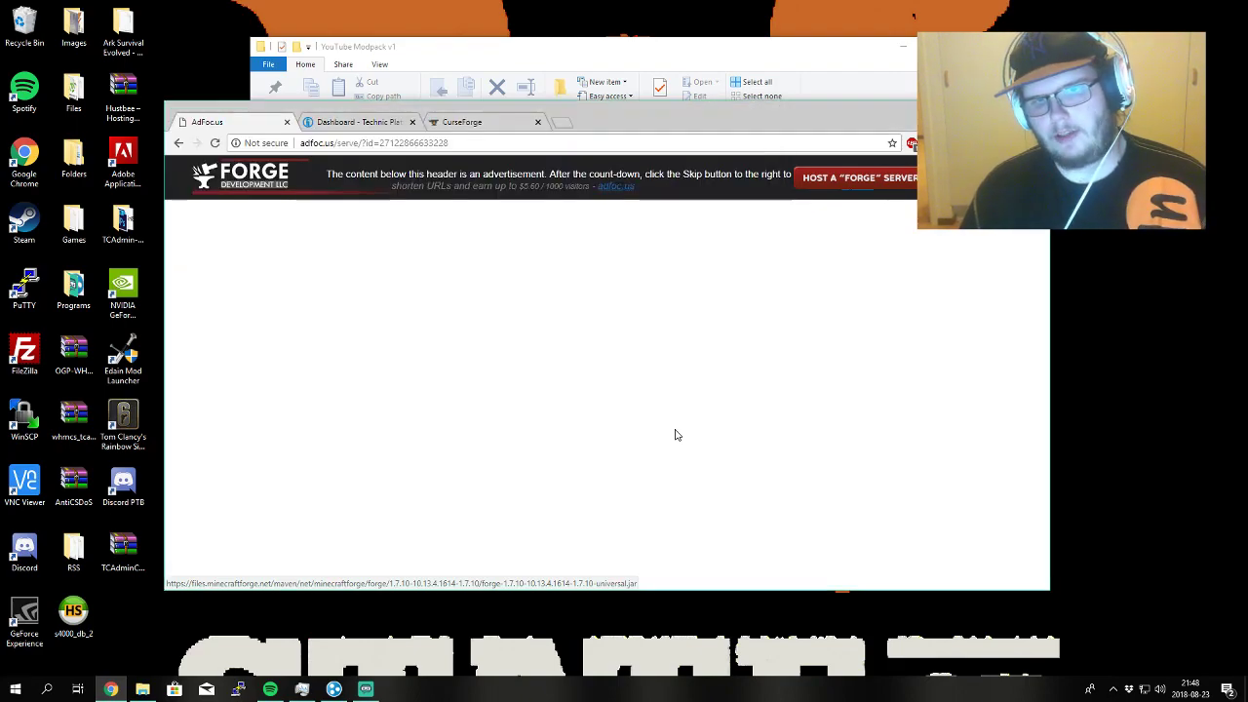
- Switch back to File Explorer, open the bin folder and inspect the downloaded modpack file
left_click_drag(601, 122, 672, 80)
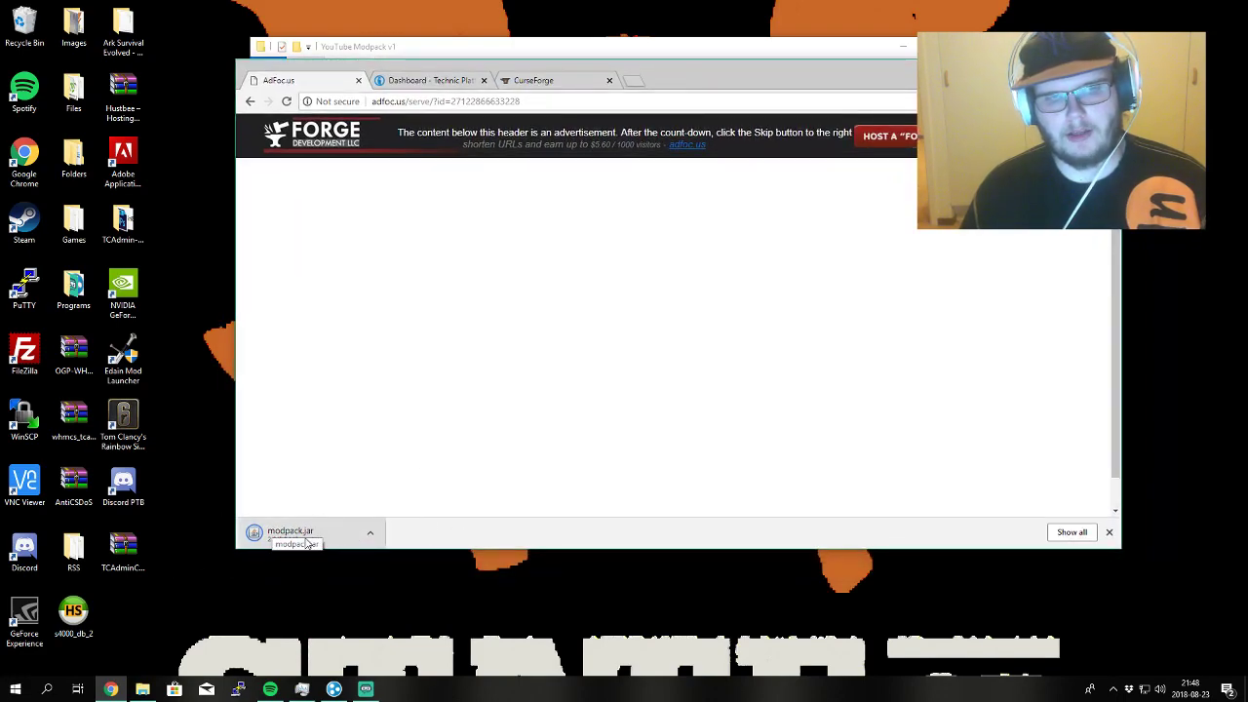
left_click_drag(694, 80, 948, 96)
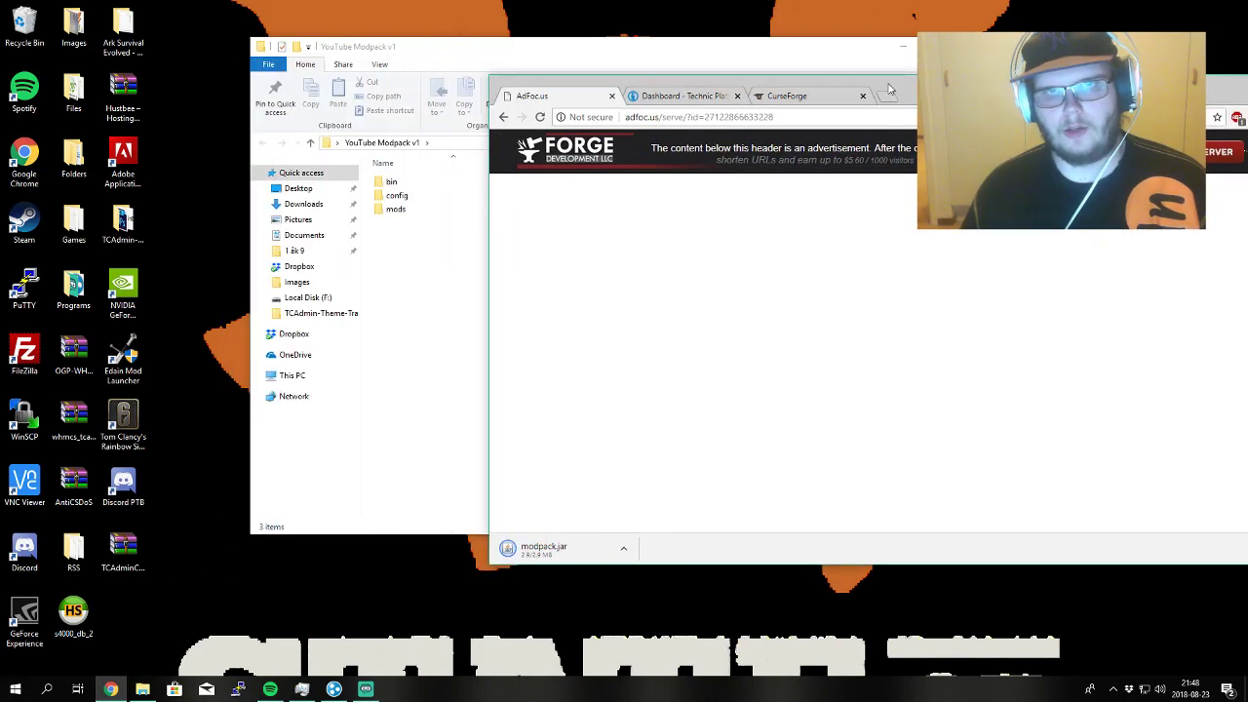
left_click(688, 48)
left_click_drag(688, 48, 493, 39)
double_click(199, 171)
right_click(199, 172)
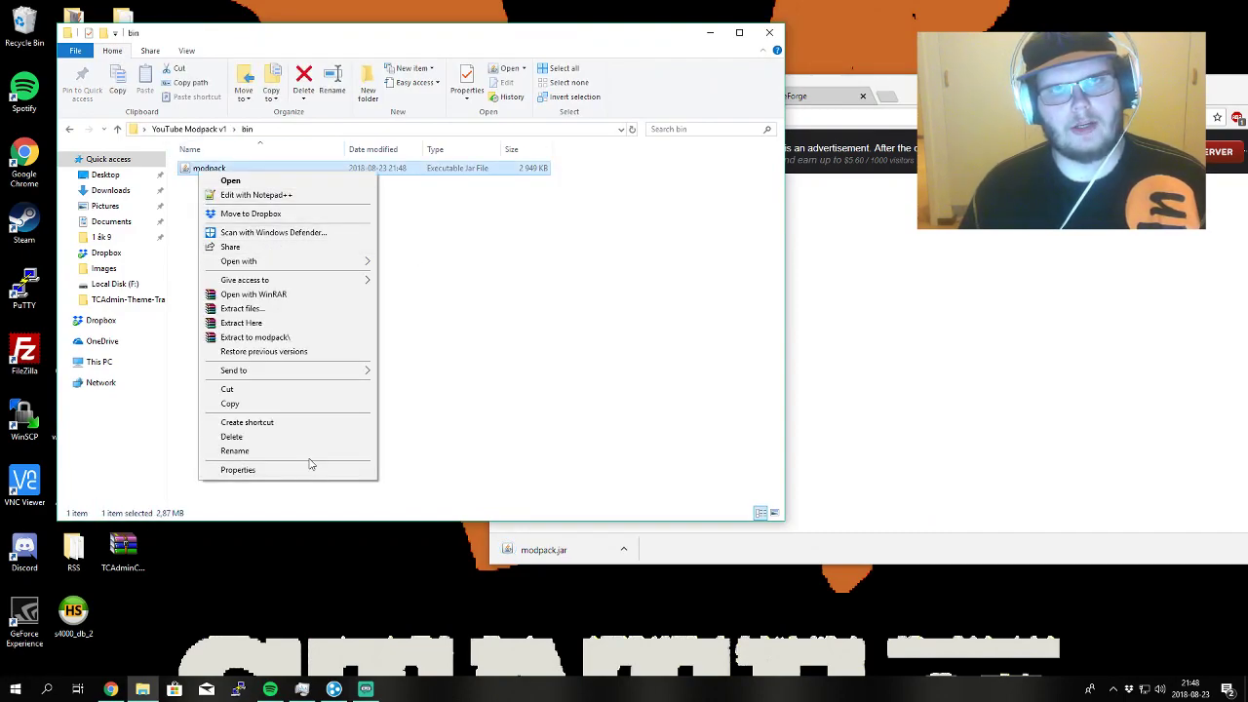
left_click(195, 277)
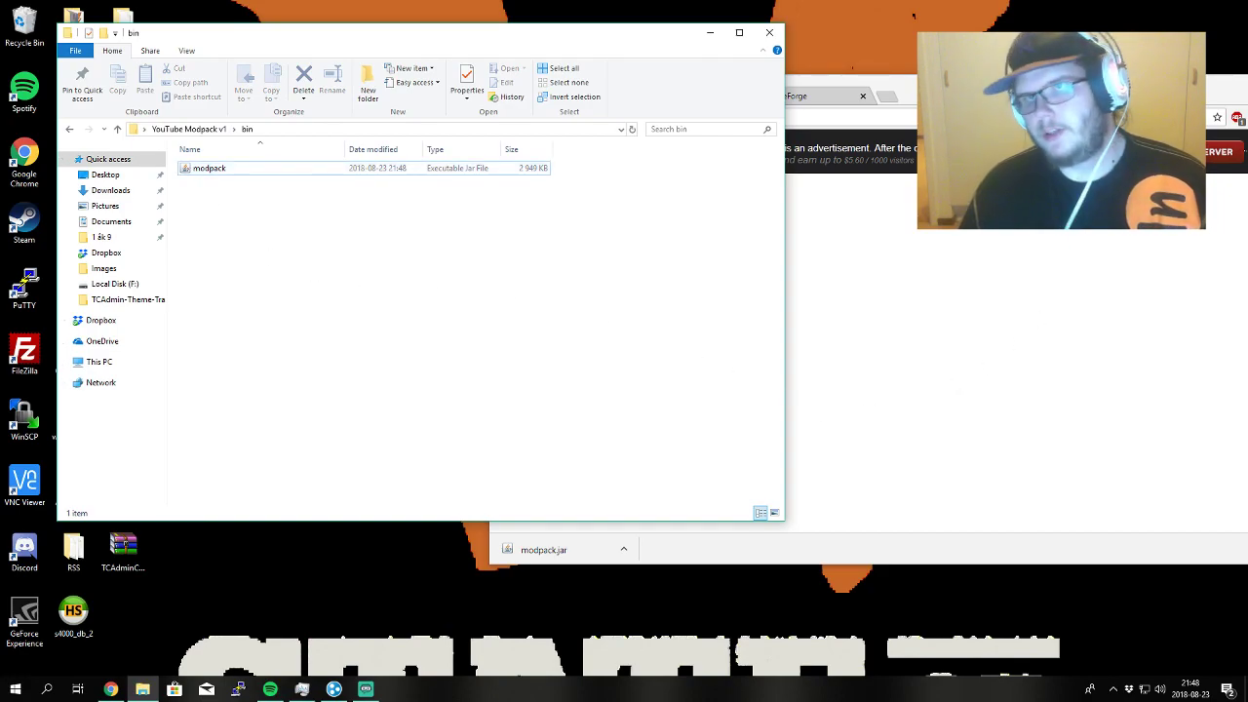
- Switch to Chrome, close the AdFoc.us page and accept the ads notice on the Technic dashboard
left_click_drag(907, 102, 651, 87)
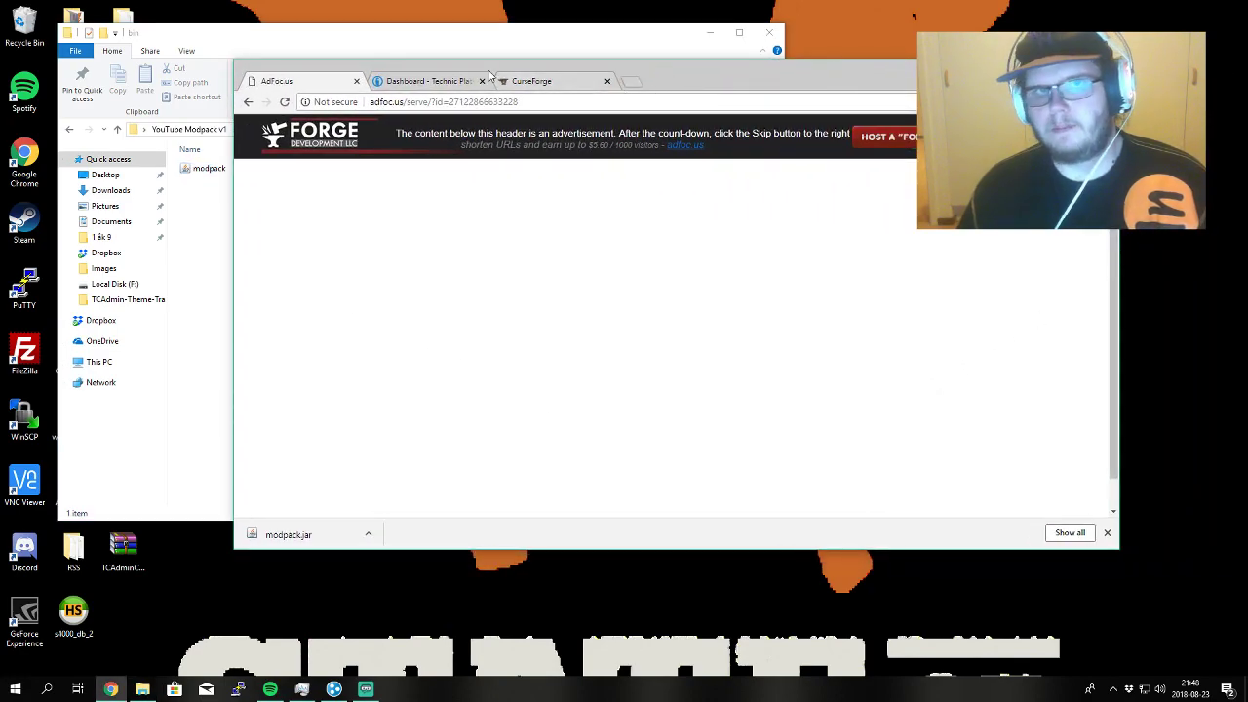
left_click(356, 81)
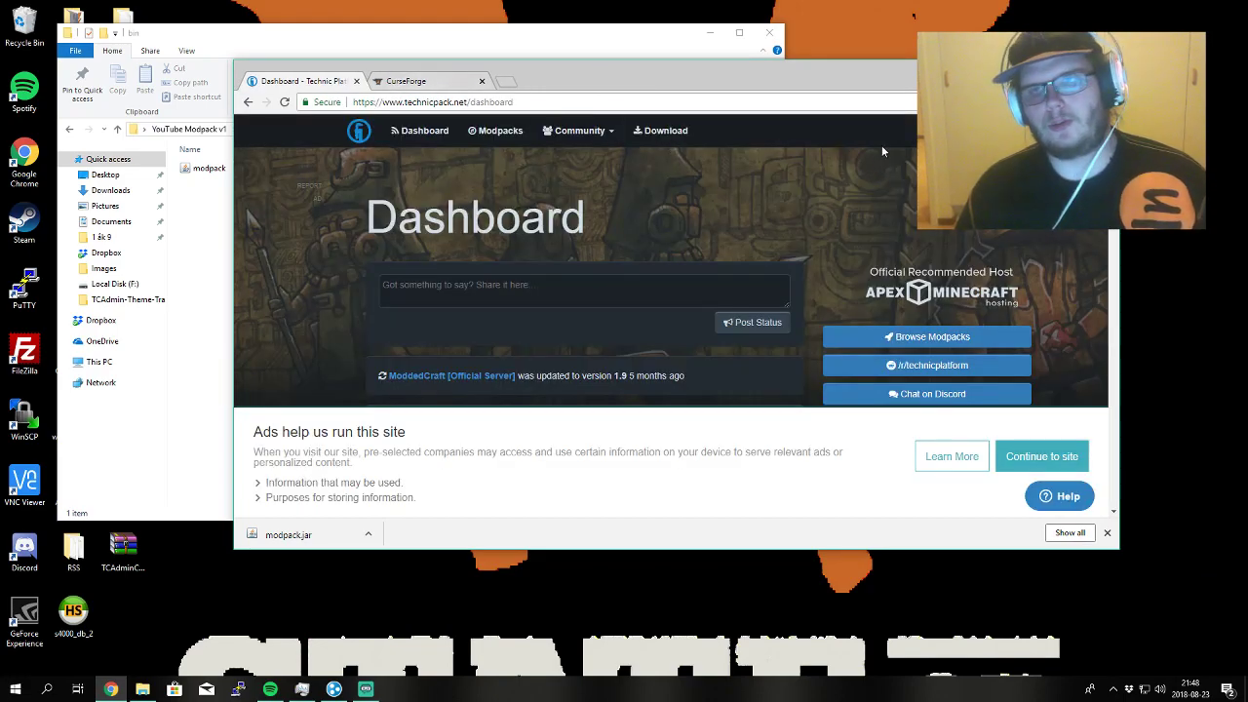
left_click_drag(877, 92, 850, 92)
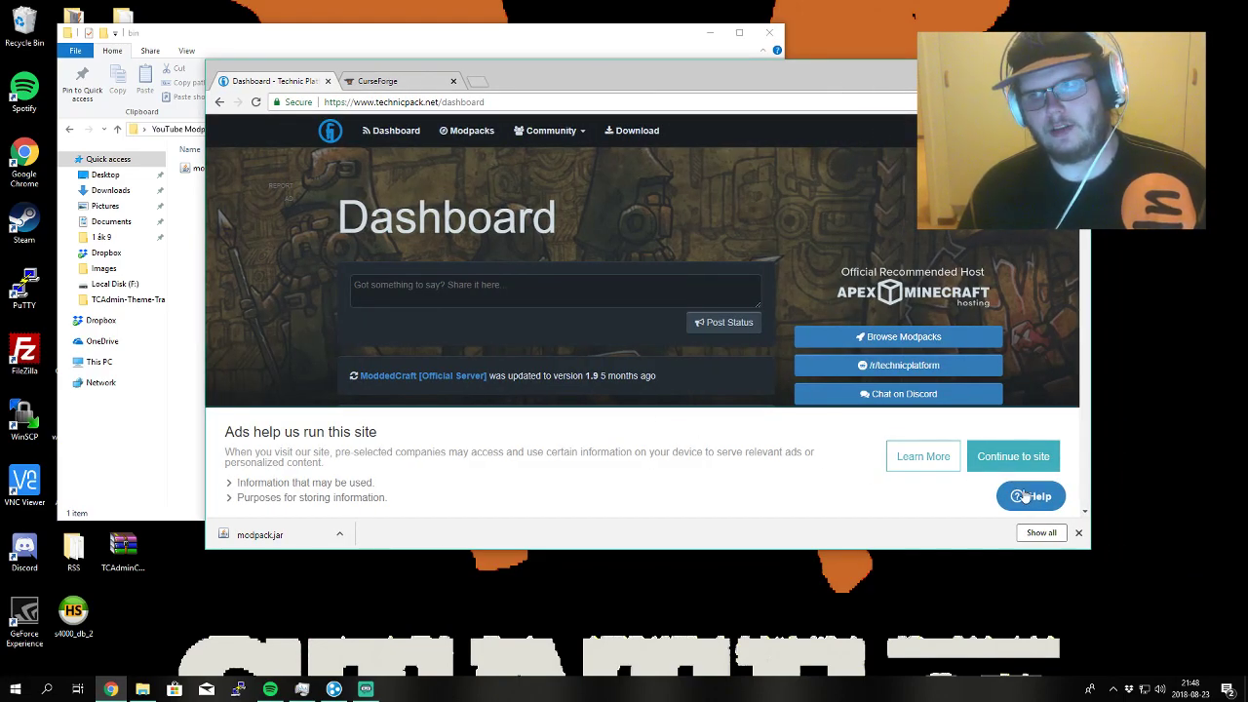
left_click(990, 458)
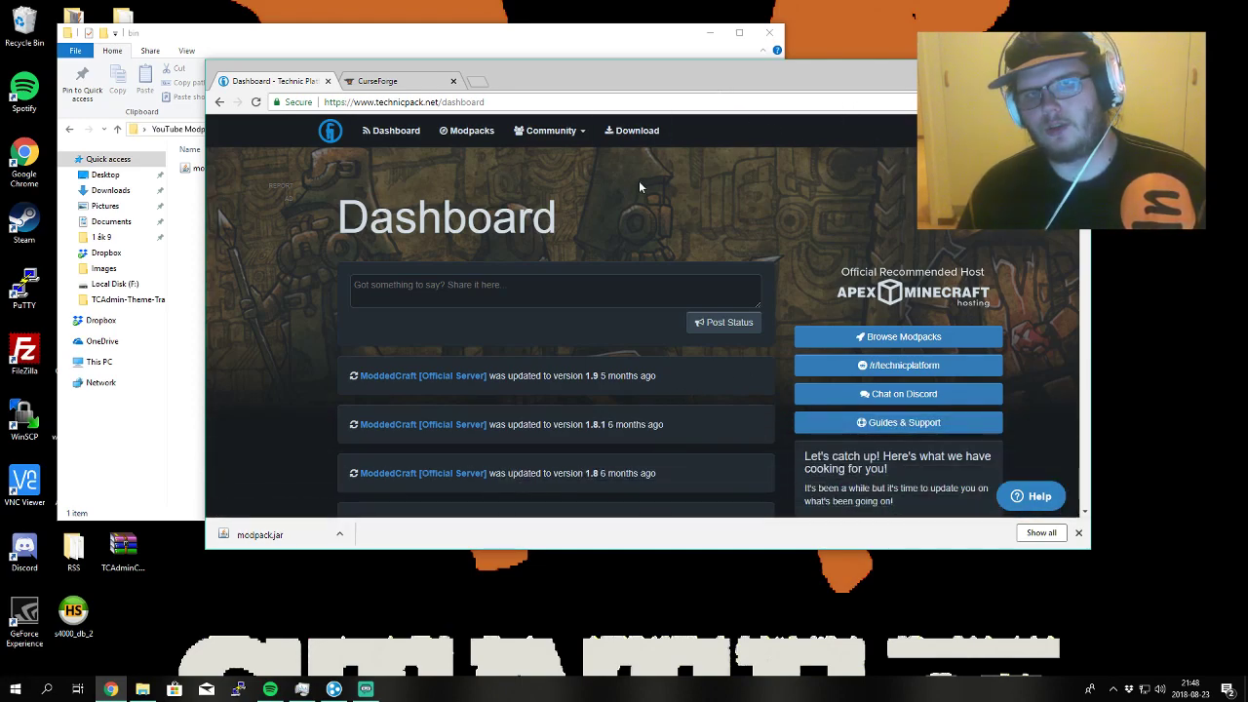
left_click_drag(548, 213, 577, 217)
left_click(564, 221)
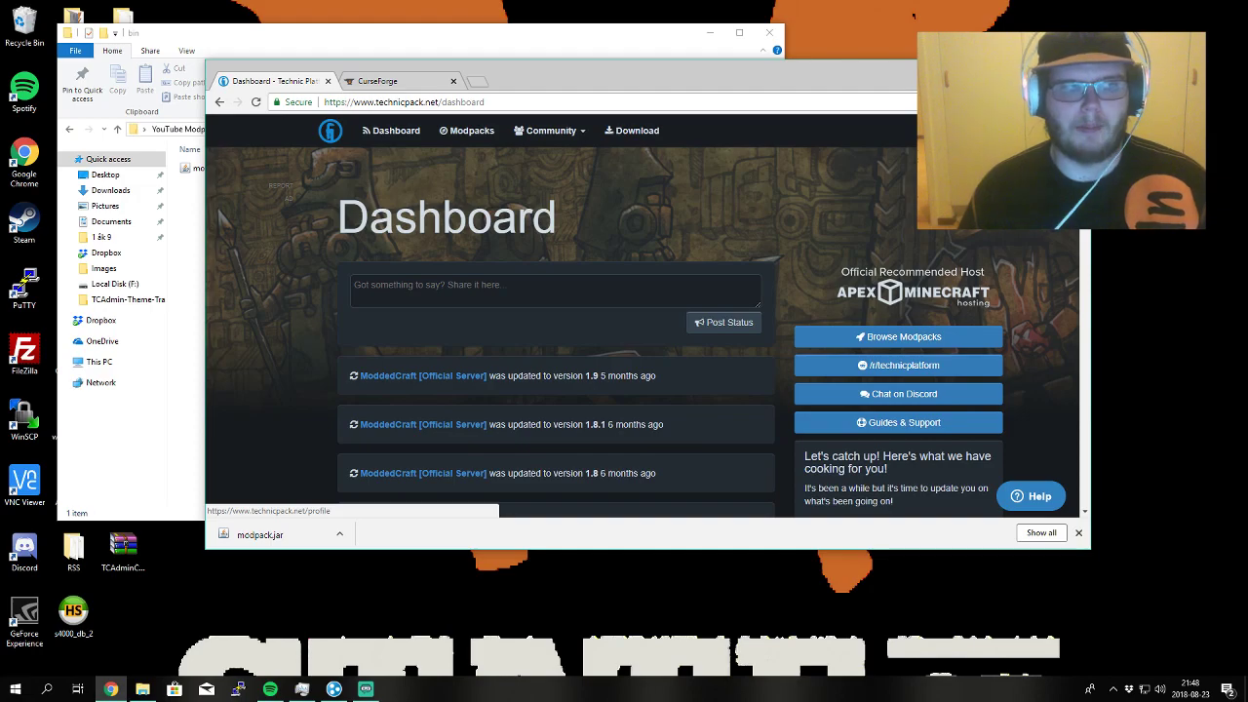
- Open the Technic Platform page for creating a new modpack and dismiss the browser's download bar
left_click(961, 131)
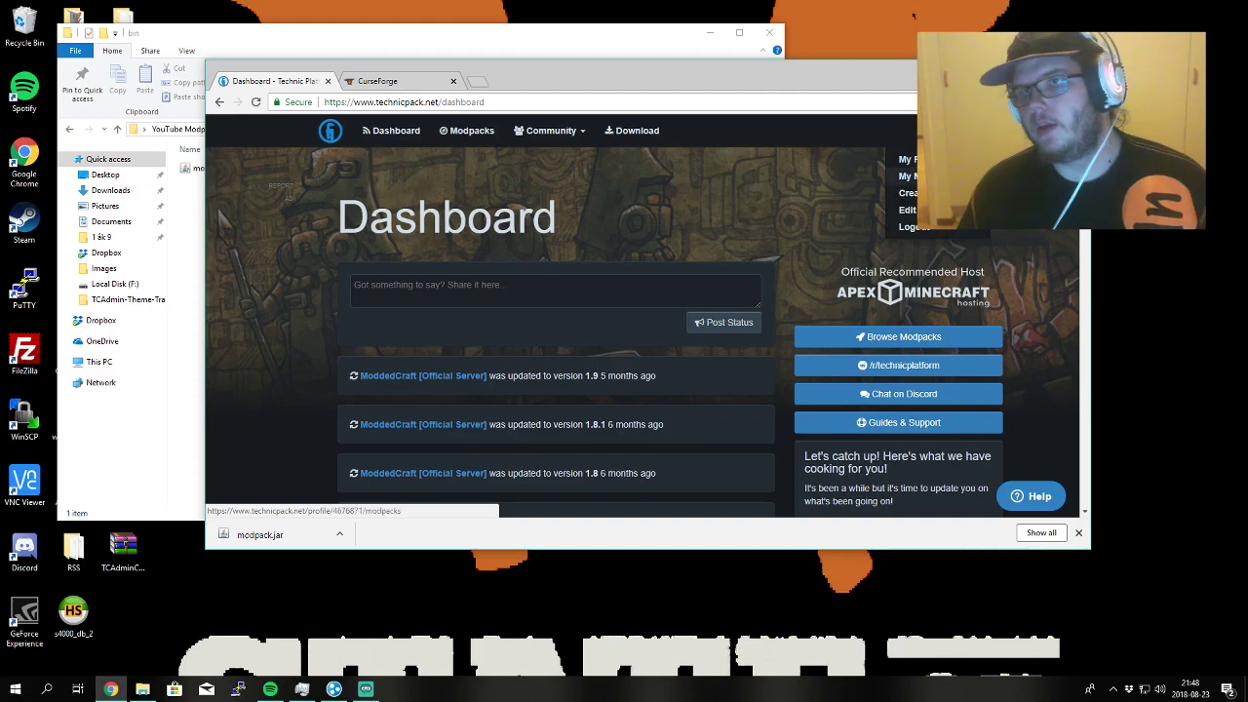
left_click(944, 194)
left_click_drag(638, 85, 694, 47)
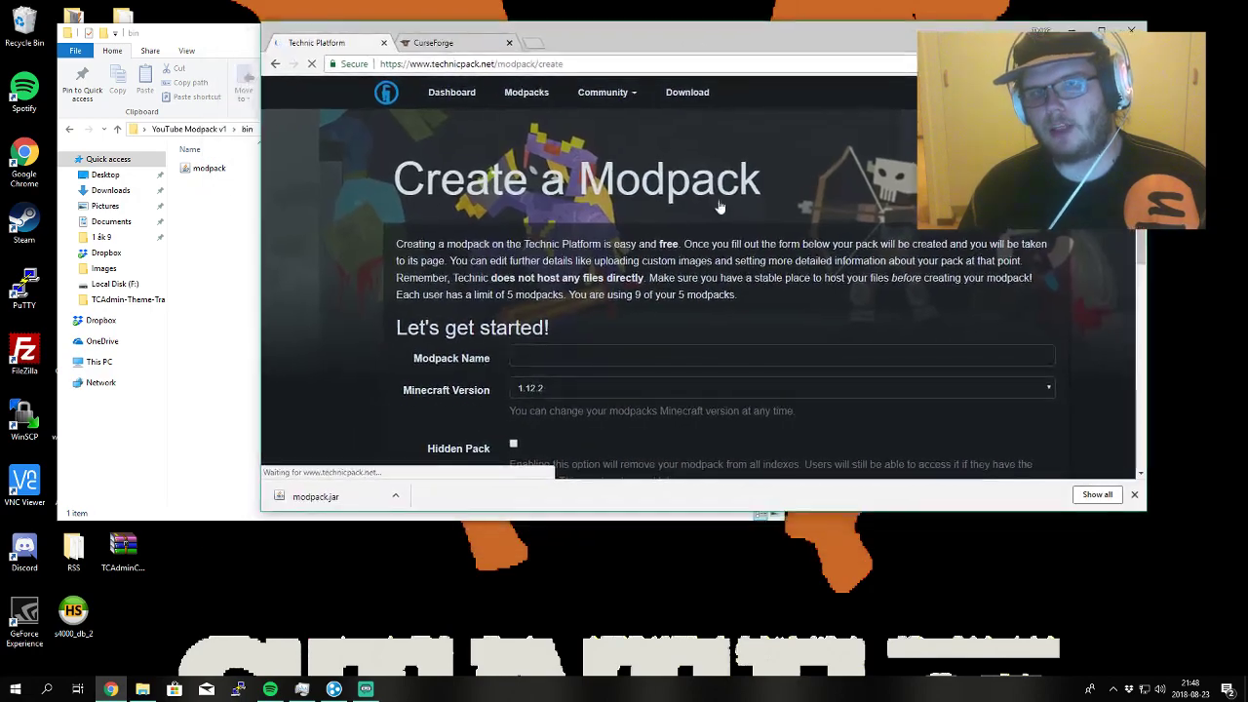
left_click(1134, 494)
- Enter "YouTube Test Modpack v1" as the modpack name
scroll(435, 356, "down", 1)
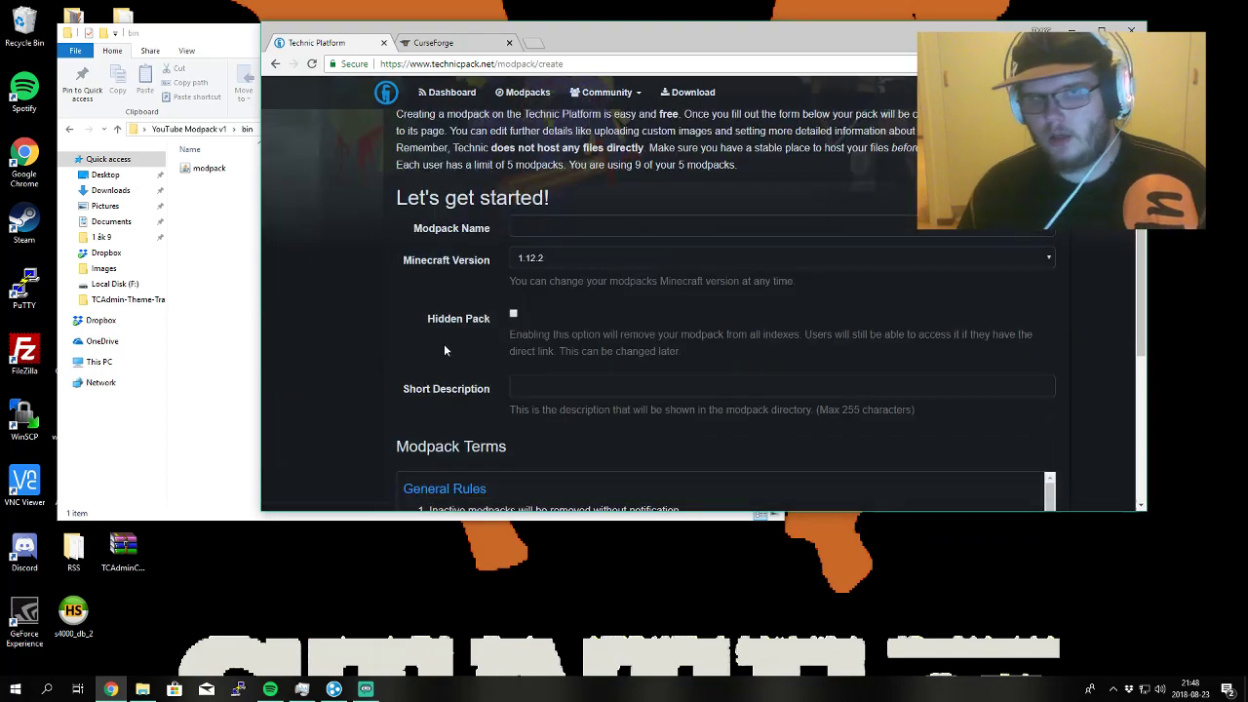
left_click(525, 220)
type("You")
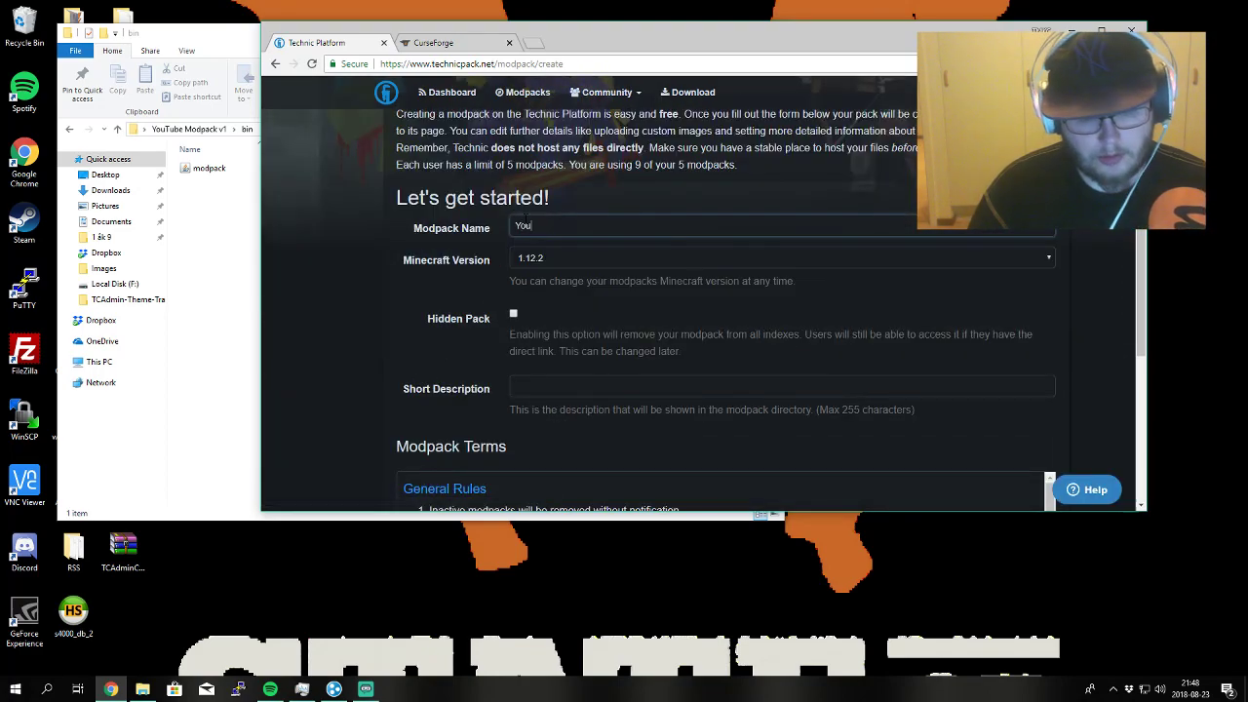
type("Tube Test Modpack v")
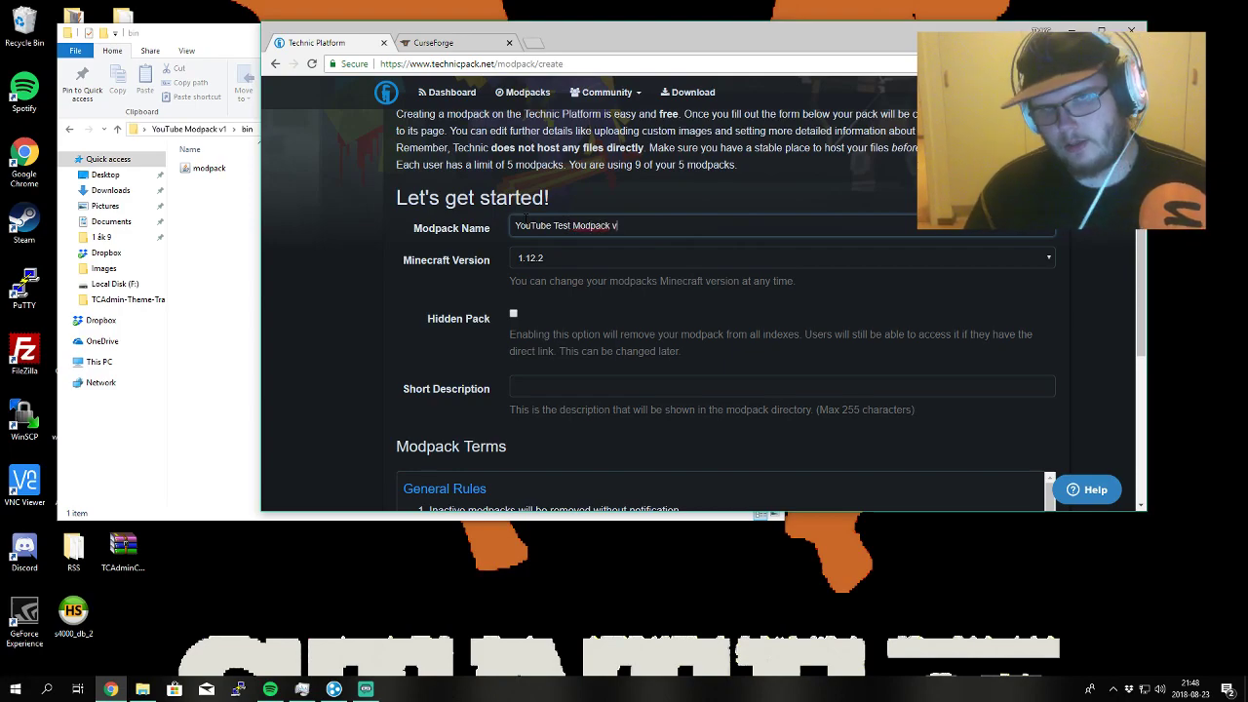
type("1")
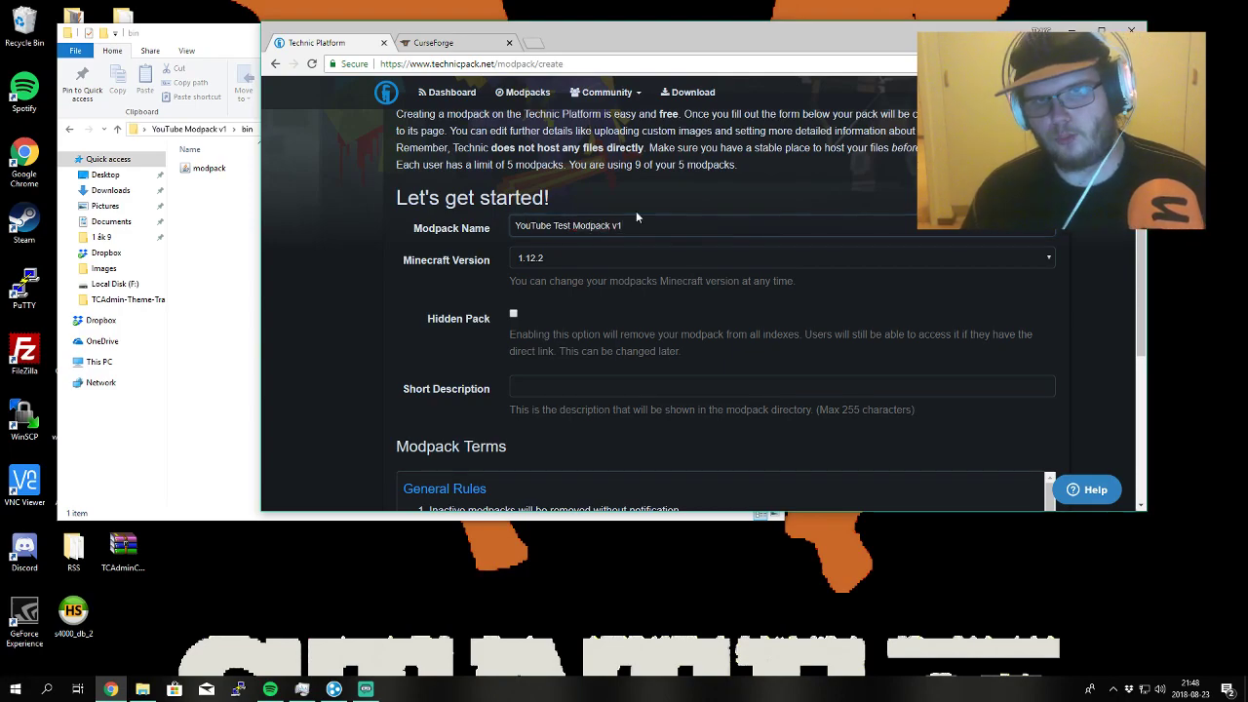
- Set the modpack's Minecraft version to 1.7.10 and enable the Hidden Pack option
left_click(545, 260)
left_click(522, 259)
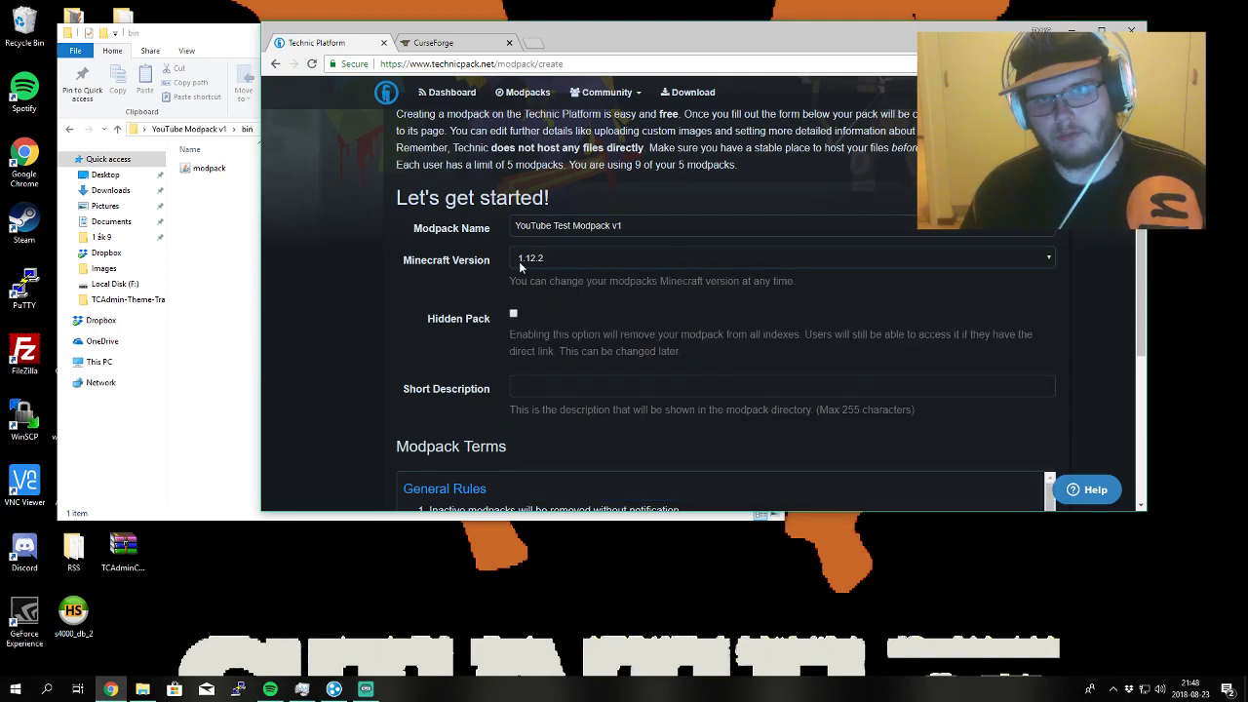
left_click(525, 259)
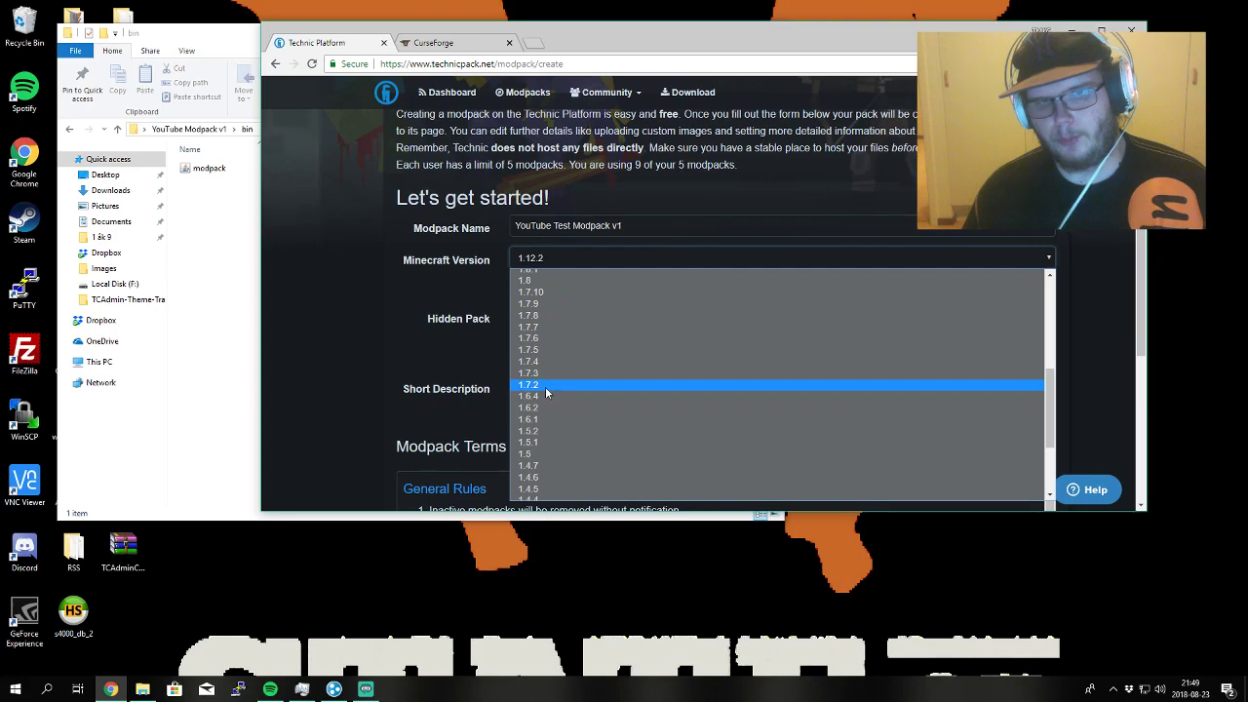
scroll(548, 378, "down", 3)
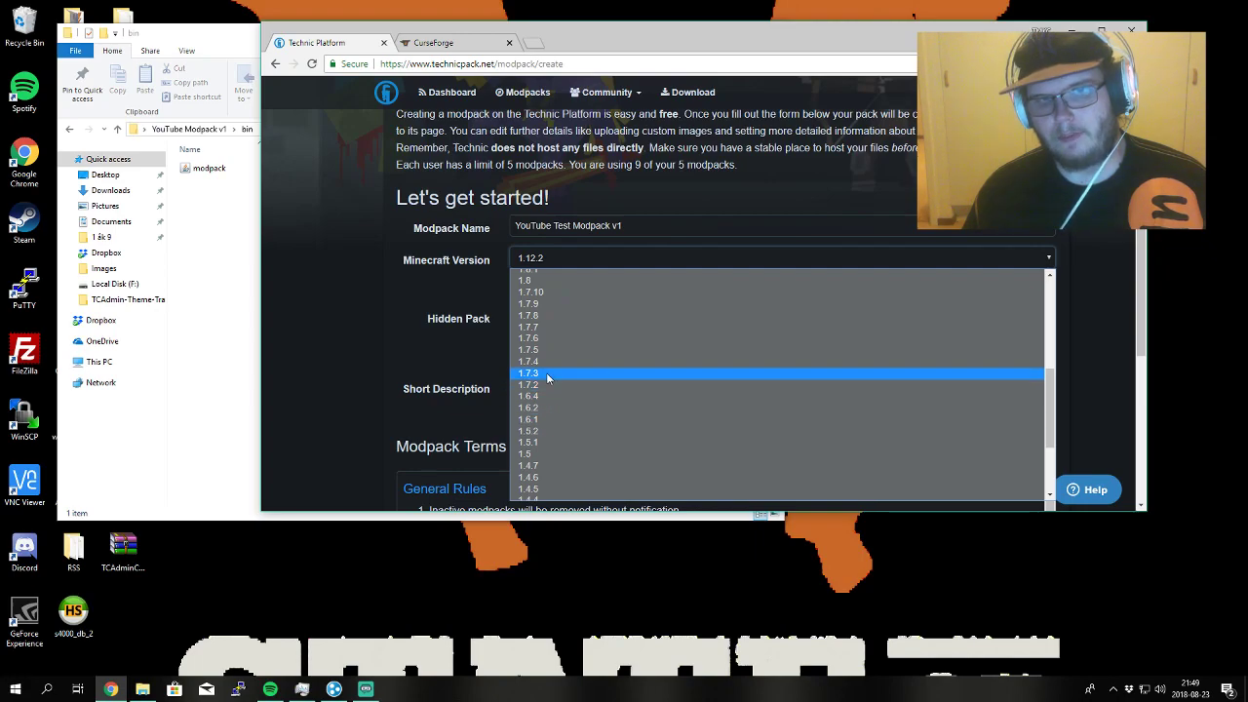
left_click(543, 293)
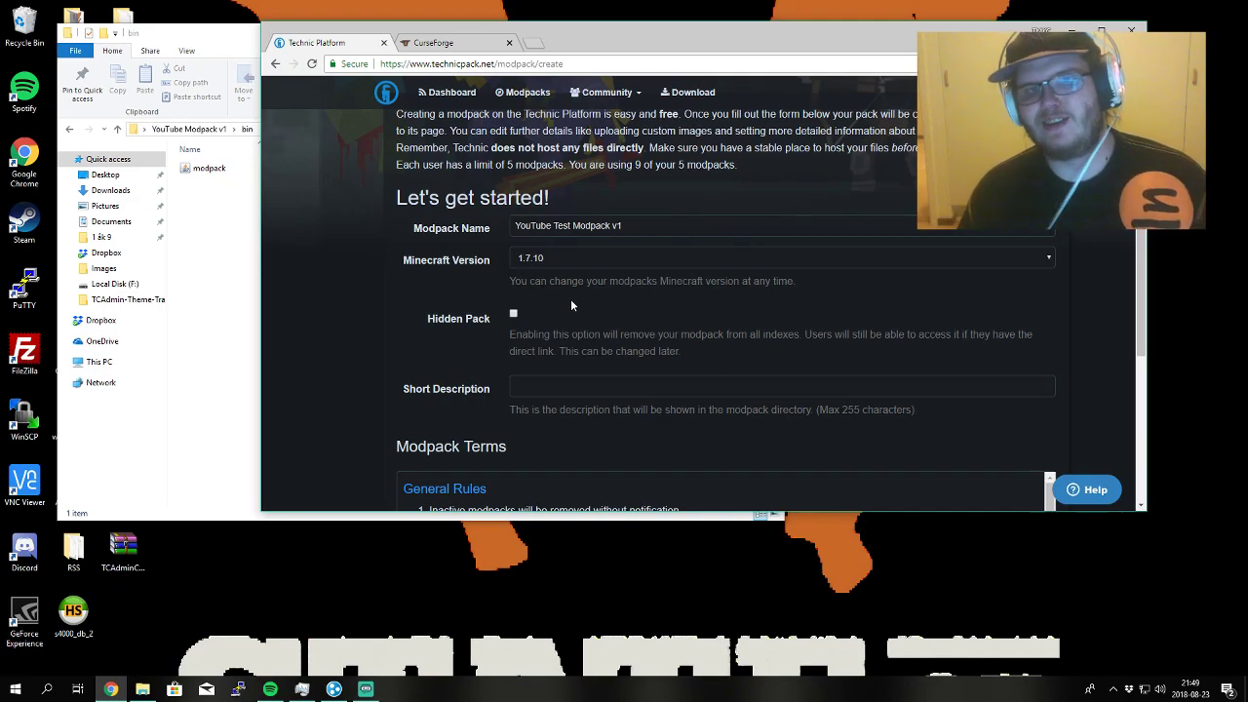
left_click(513, 314)
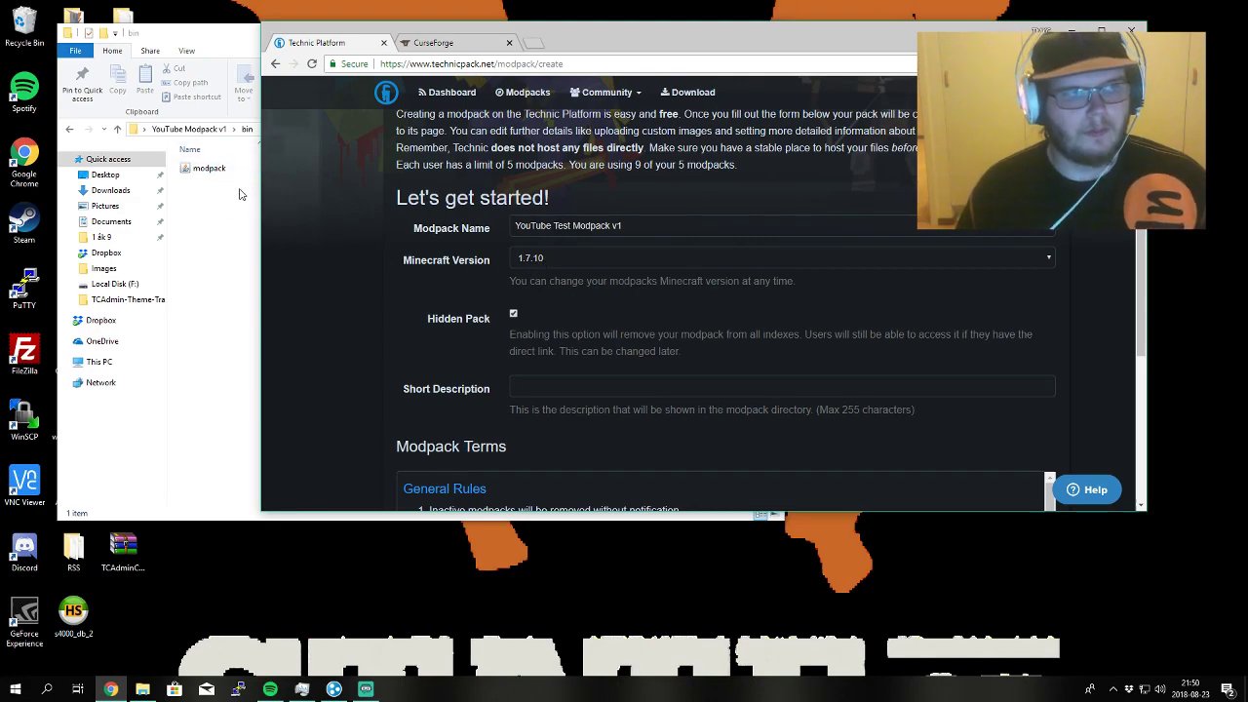
- Enter the short description "Test Desc for no reason what so ever..." for the modpack
scroll(392, 291, "down", 2)
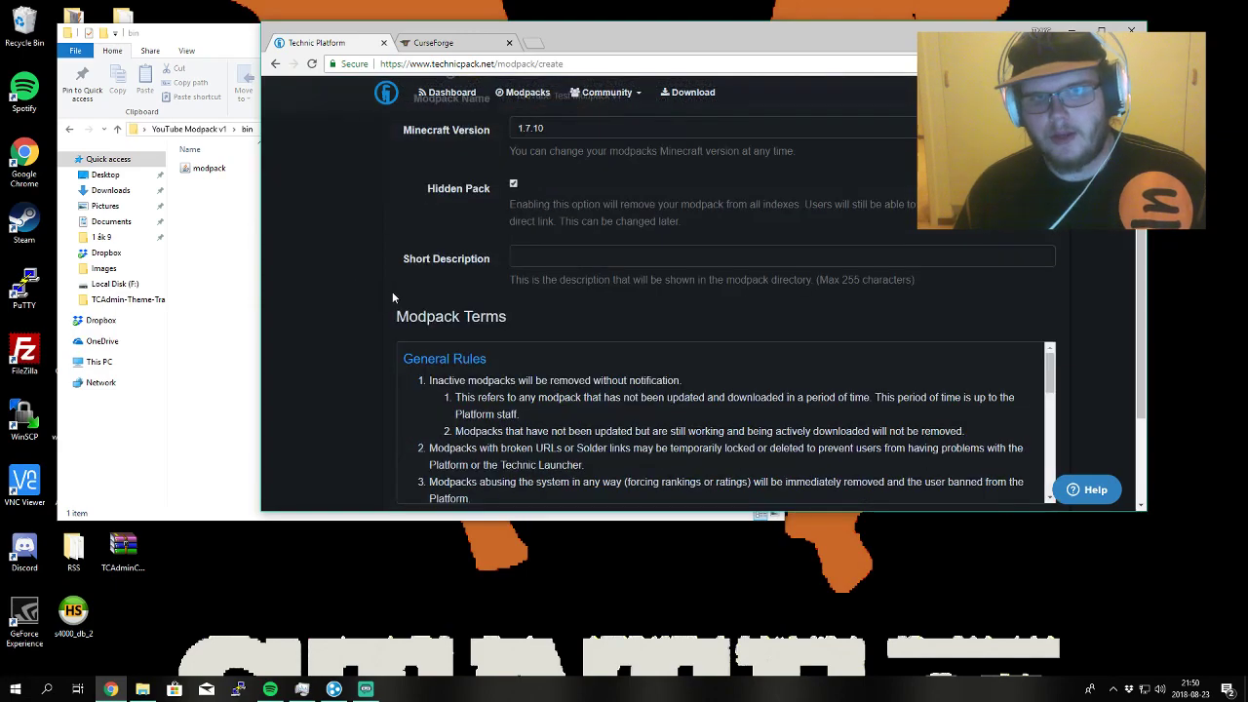
left_click(598, 259)
type("Test Desc f")
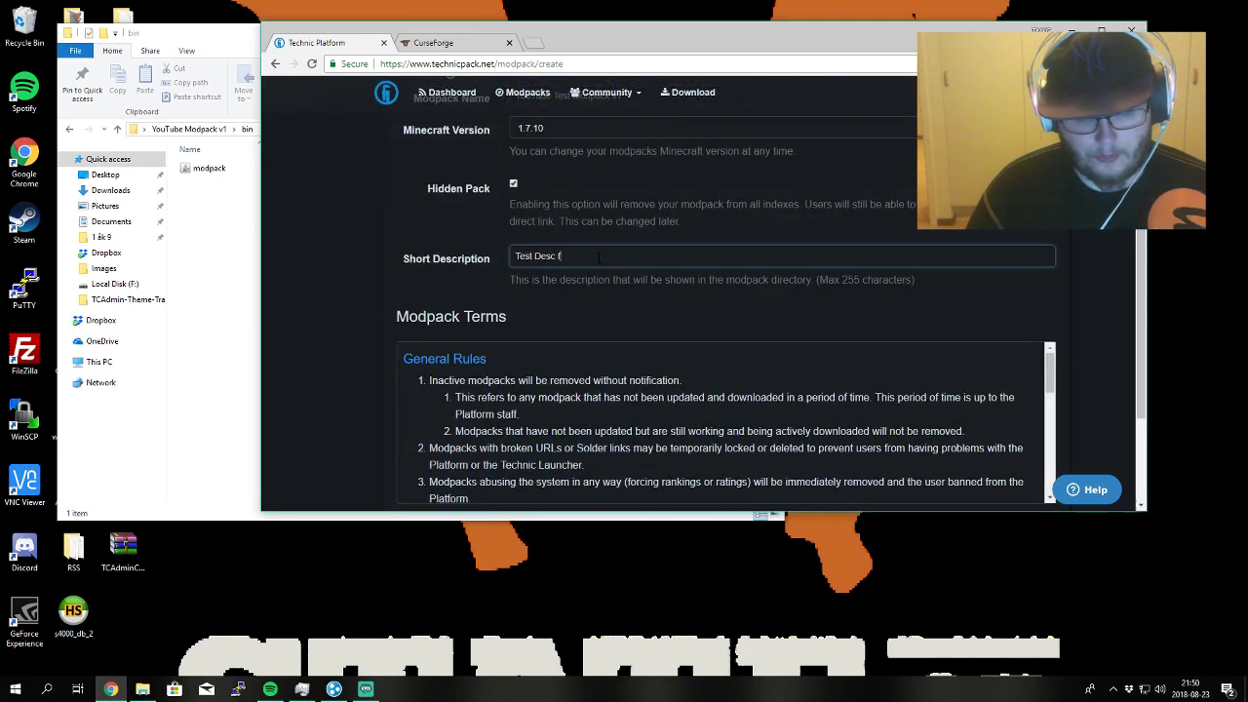
type("or no reason what so ever...")
- Agree to the Modpack Terms, review the terms and form entries, and try to create the modpack
scroll(648, 195, "down", 2)
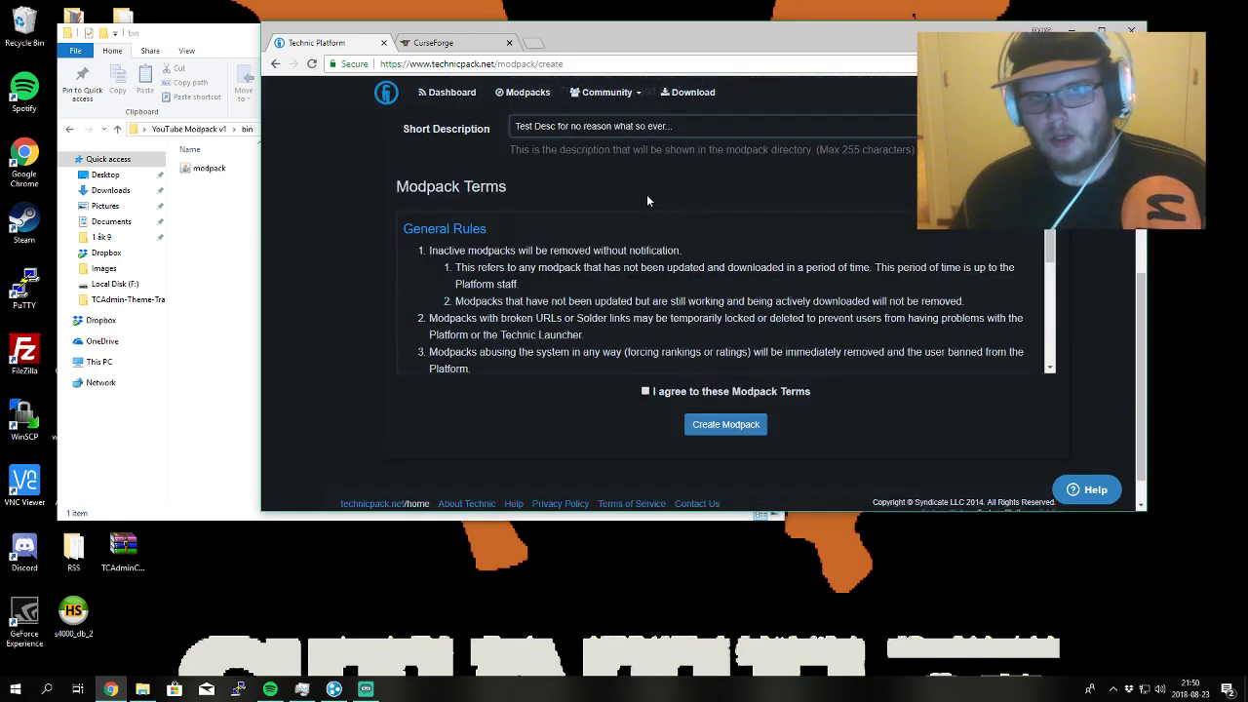
left_click(647, 399)
scroll(843, 311, "down", 5)
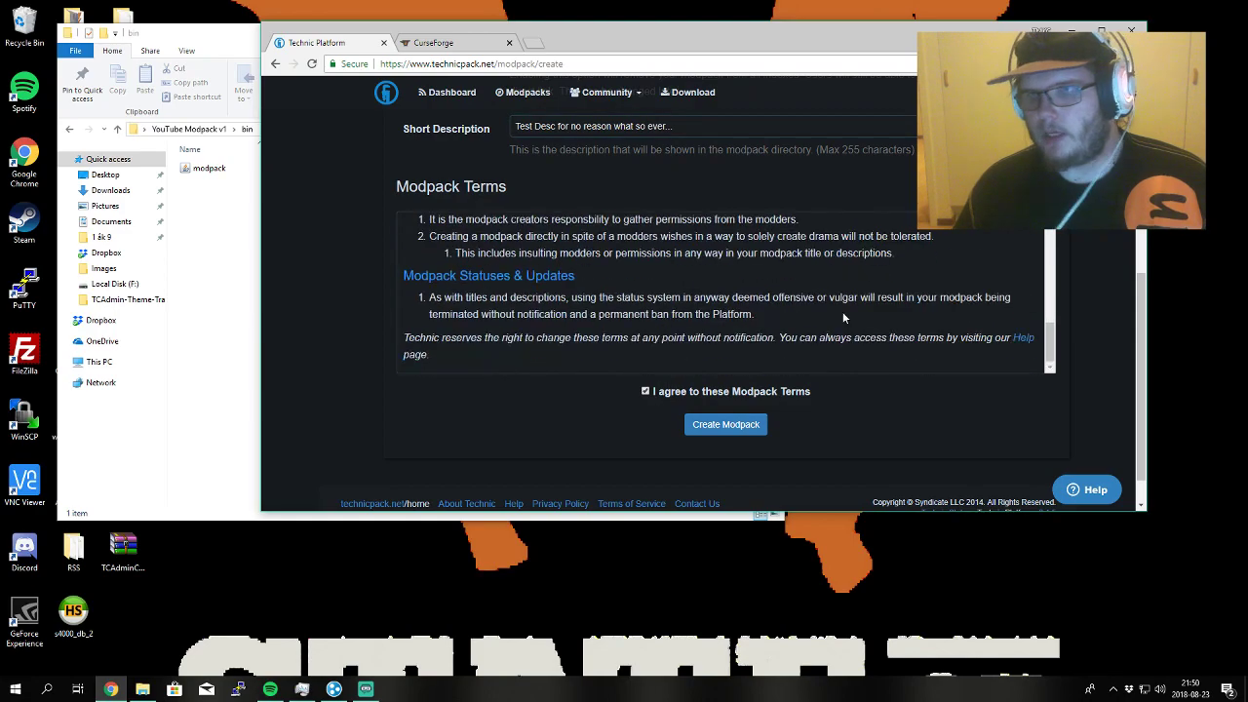
scroll(877, 275, "up", 1)
scroll(888, 276, "up", 3)
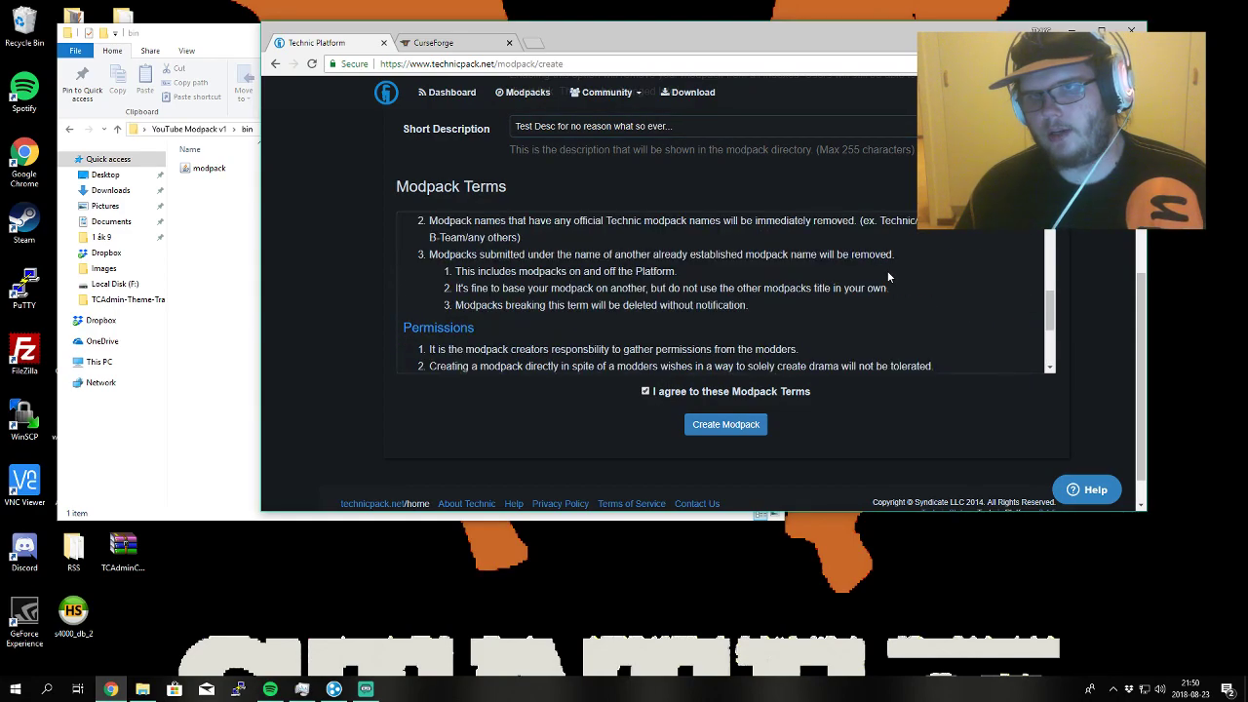
scroll(887, 276, "up", 8)
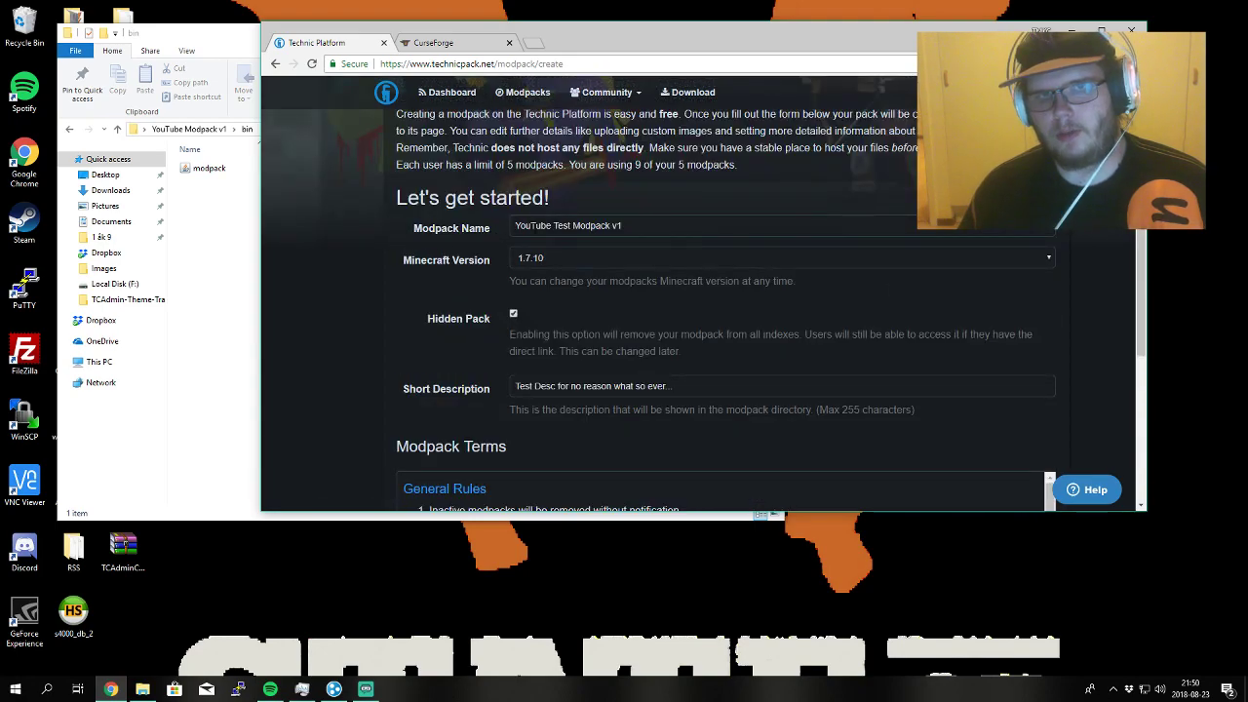
scroll(717, 390, "down", 3)
left_click(717, 391)
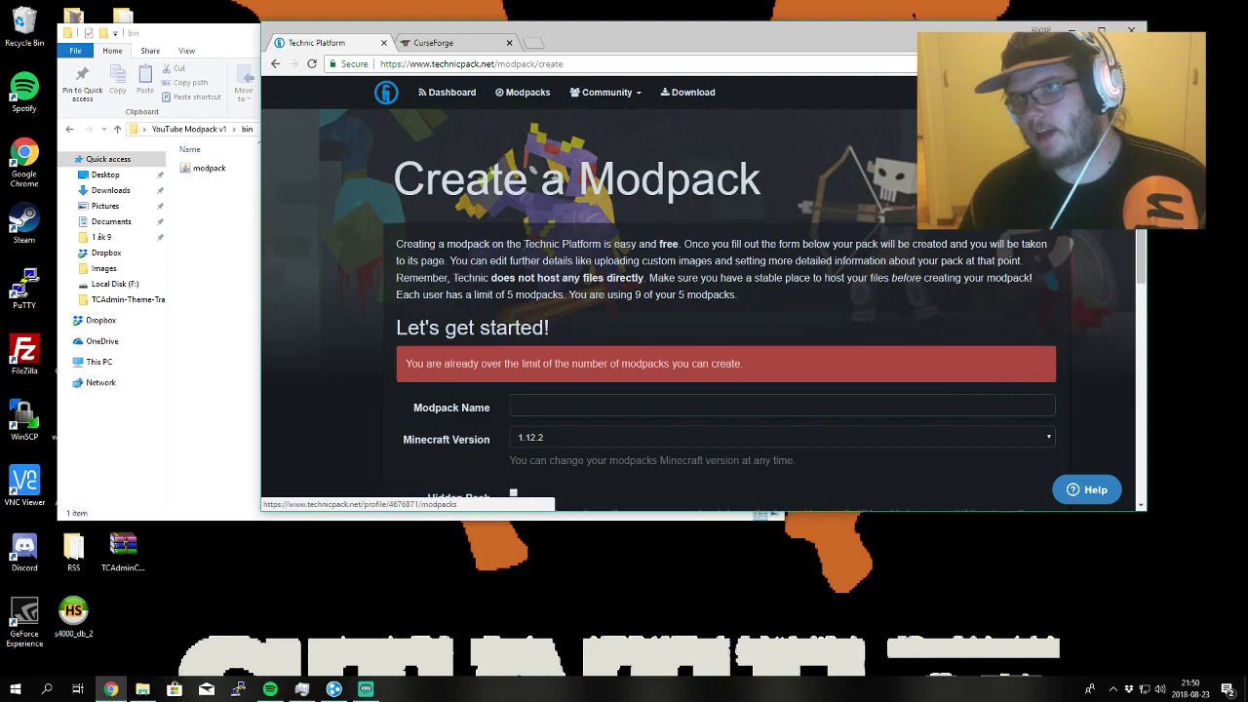
- Open the account's own modpack list in a separate tab and go to the RiverSide Factions modpack page
left_click(975, 92)
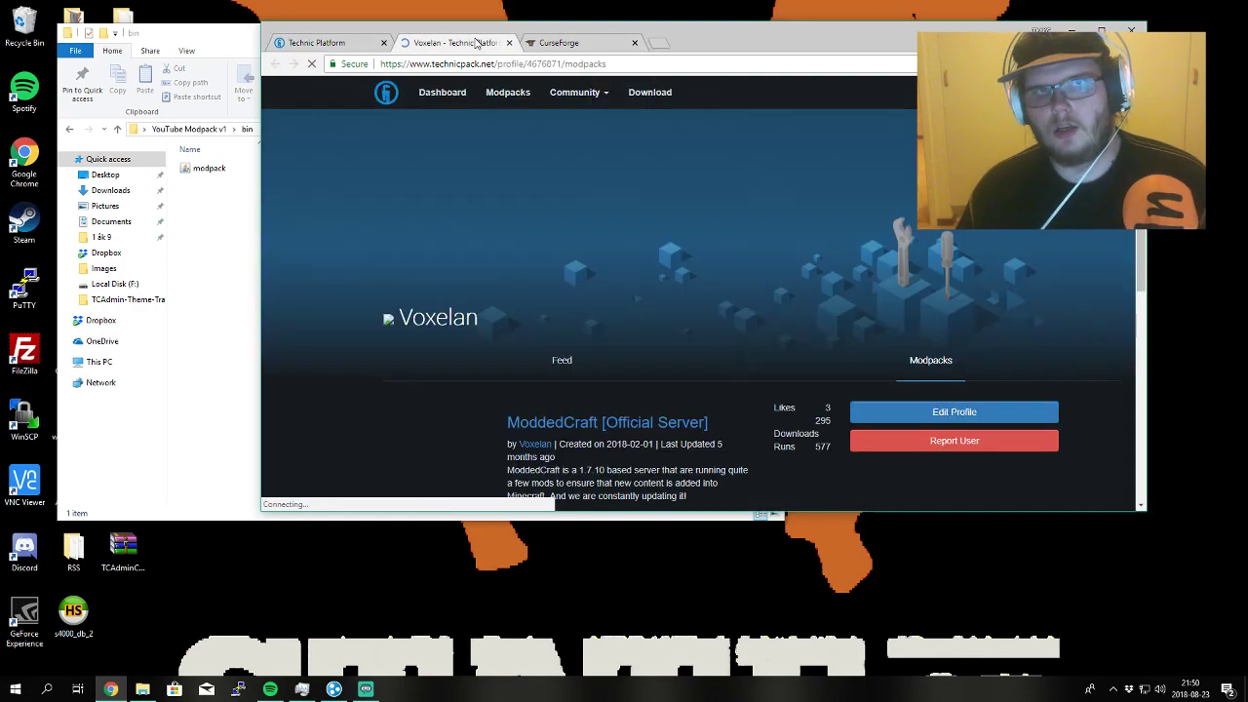
scroll(574, 385, "down", 10)
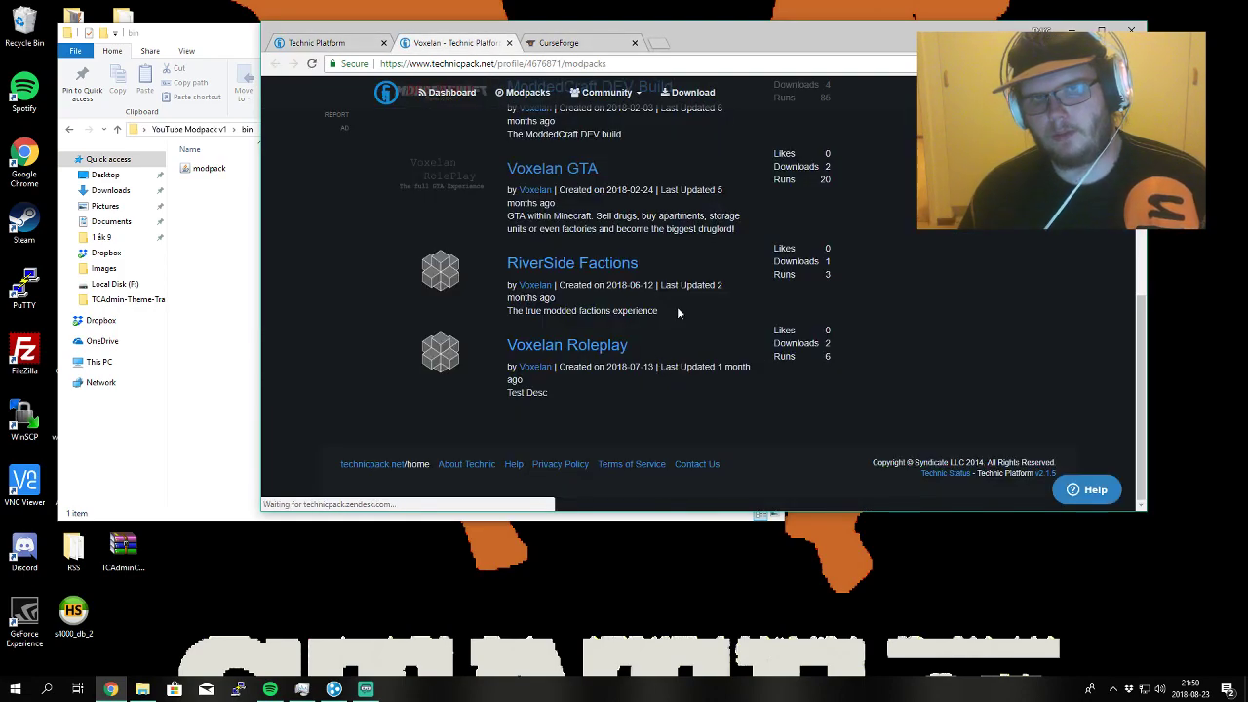
scroll(633, 299, "up", 1)
left_click(602, 335)
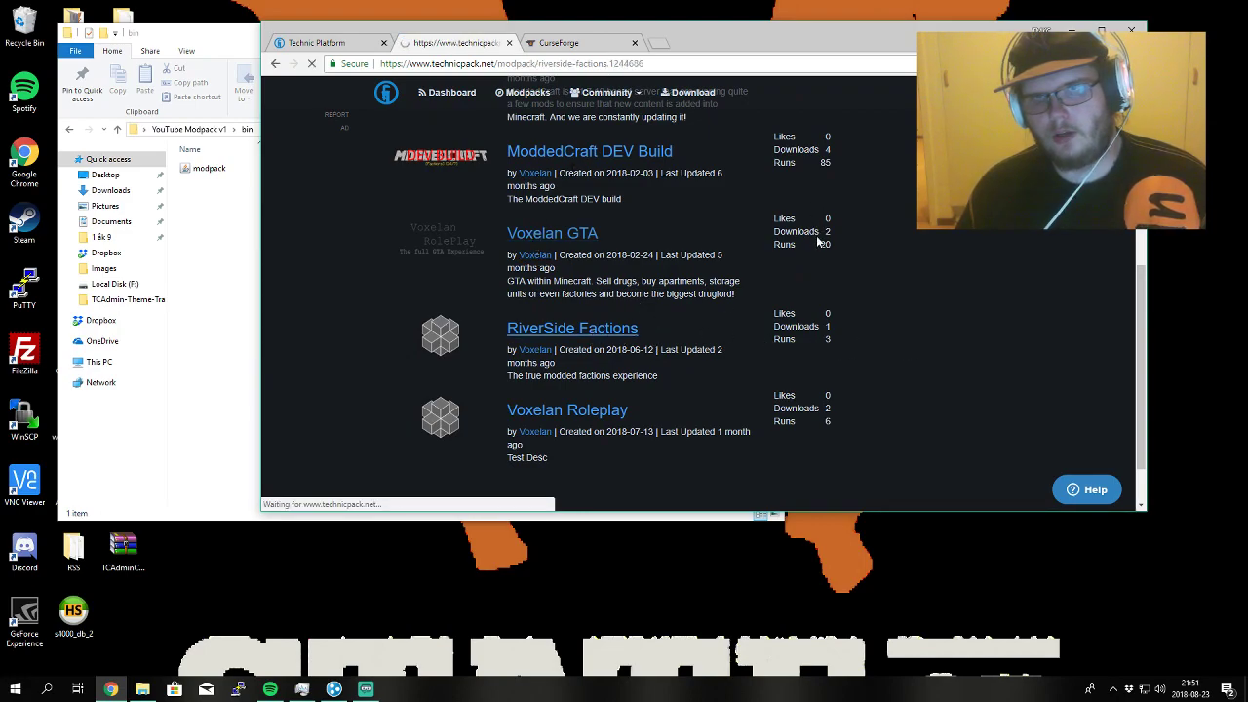
scroll(702, 332, "down", 5)
scroll(771, 283, "up", 2)
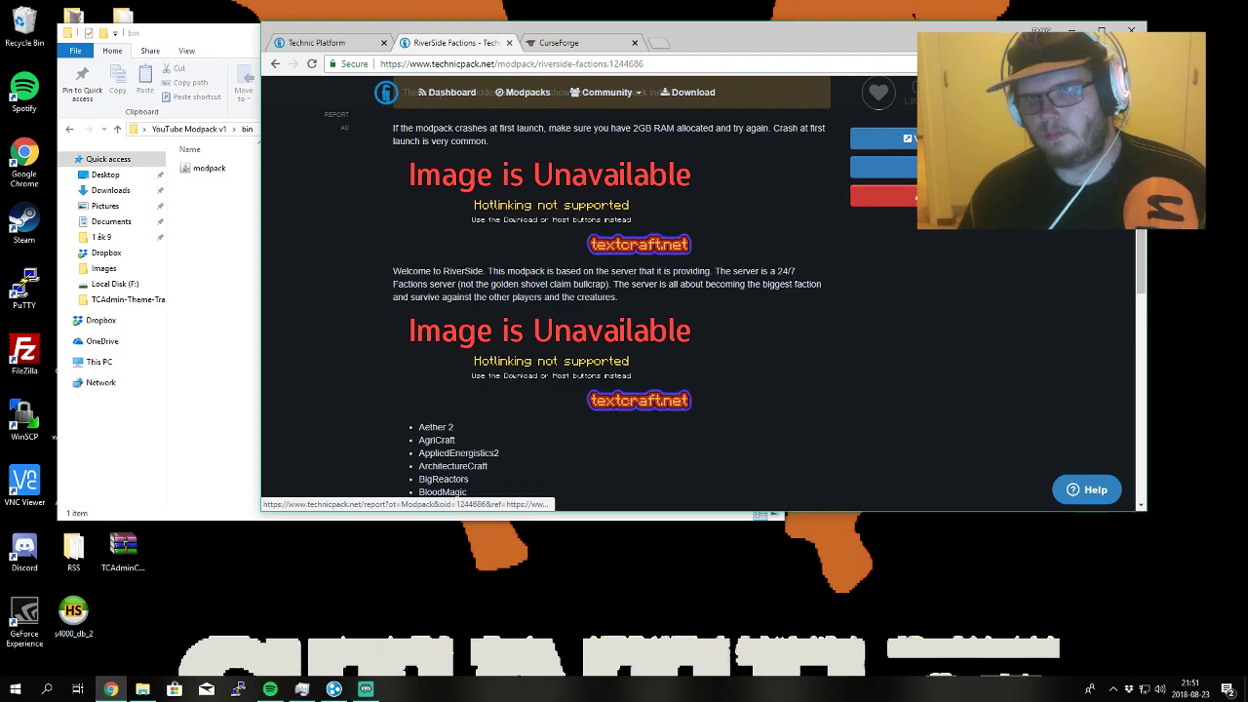
- Delete the RiverSide Factions modpack from its settings, confirm the deletion and close that browser tab
left_click(780, 228)
scroll(444, 291, "down", 7)
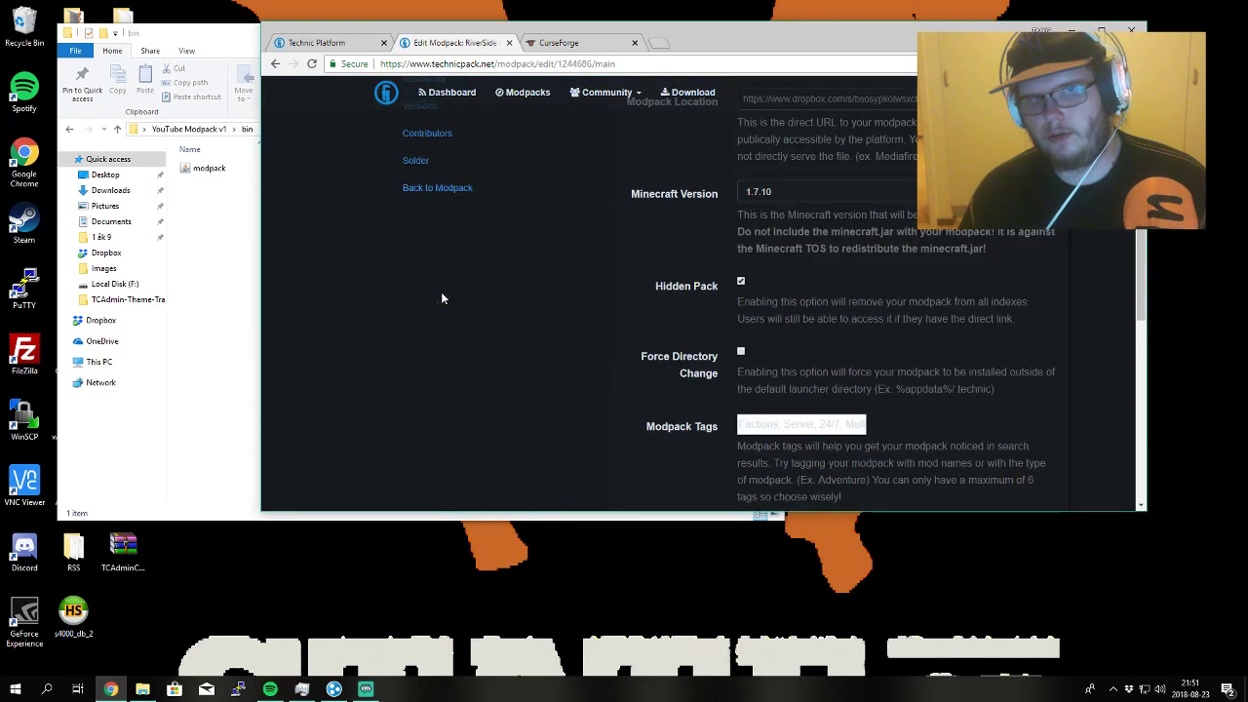
scroll(492, 222, "down", 3)
scroll(527, 244, "down", 10)
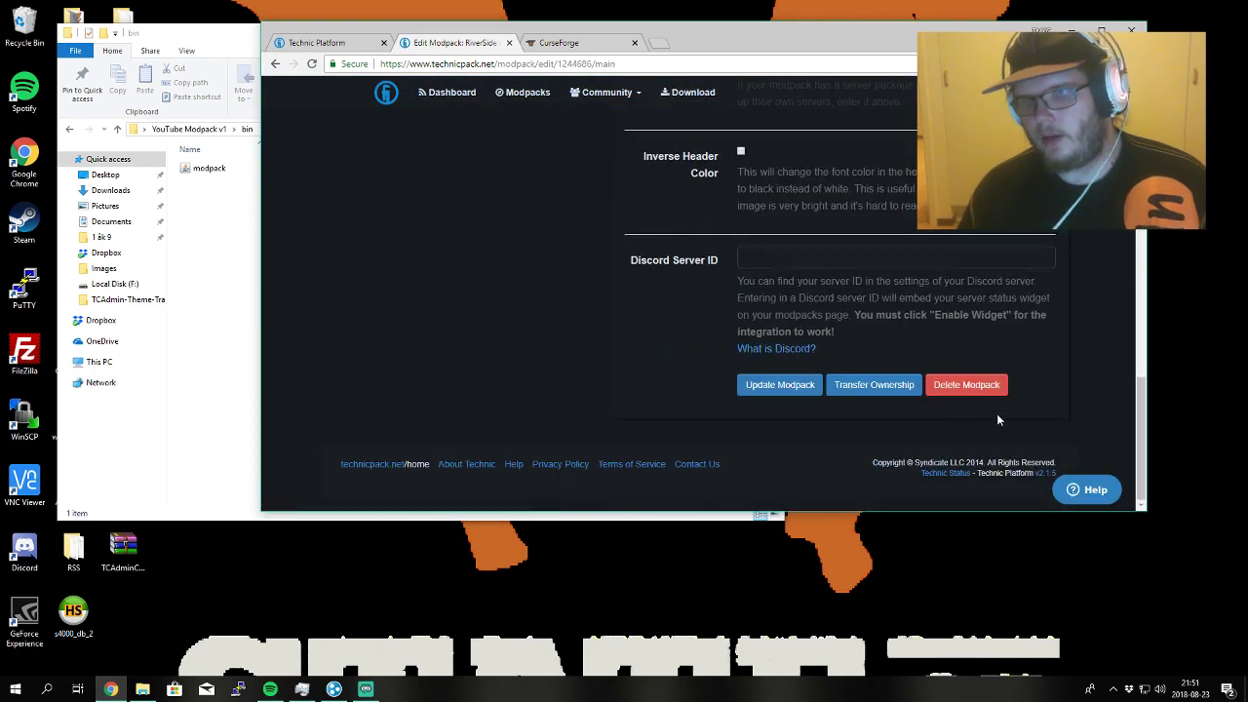
left_click(966, 460)
left_click(779, 478)
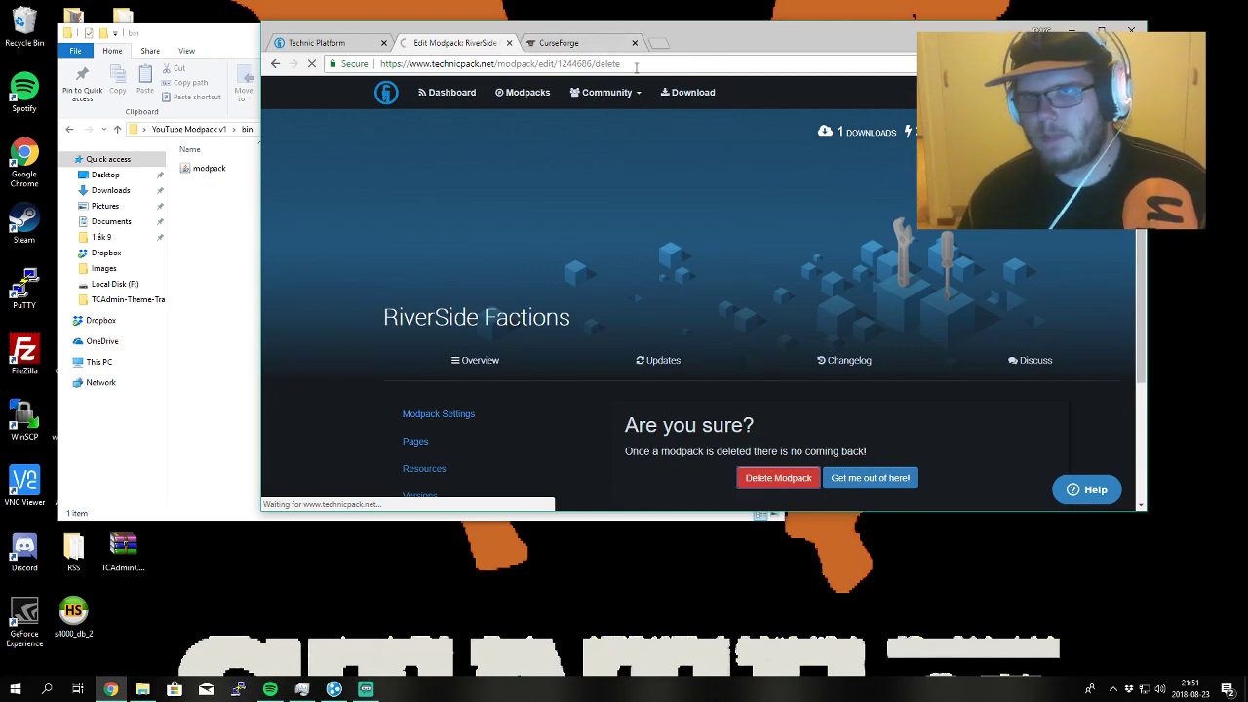
scroll(595, 332, "down", 1)
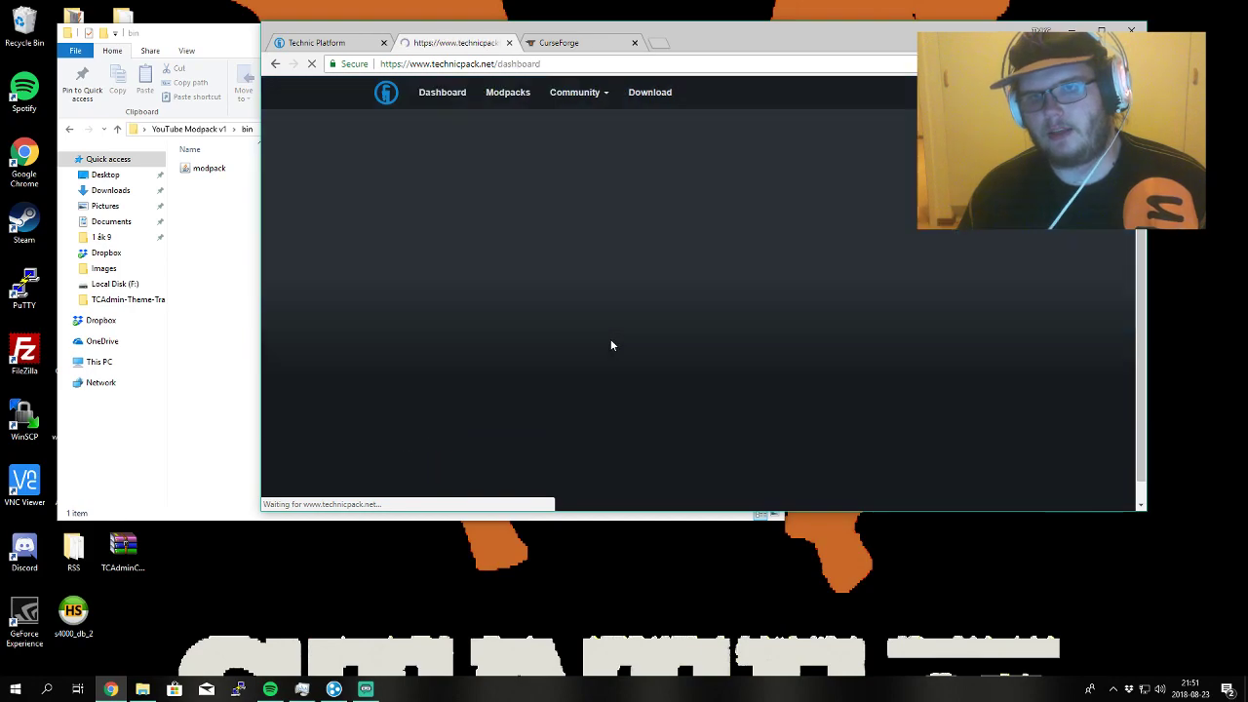
middle_click(413, 43)
- Set the new modpack's Minecraft version to 1.7.10 and enter "haethatreyaerg" as its name
scroll(505, 331, "down", 3)
scroll(505, 337, "up", 1)
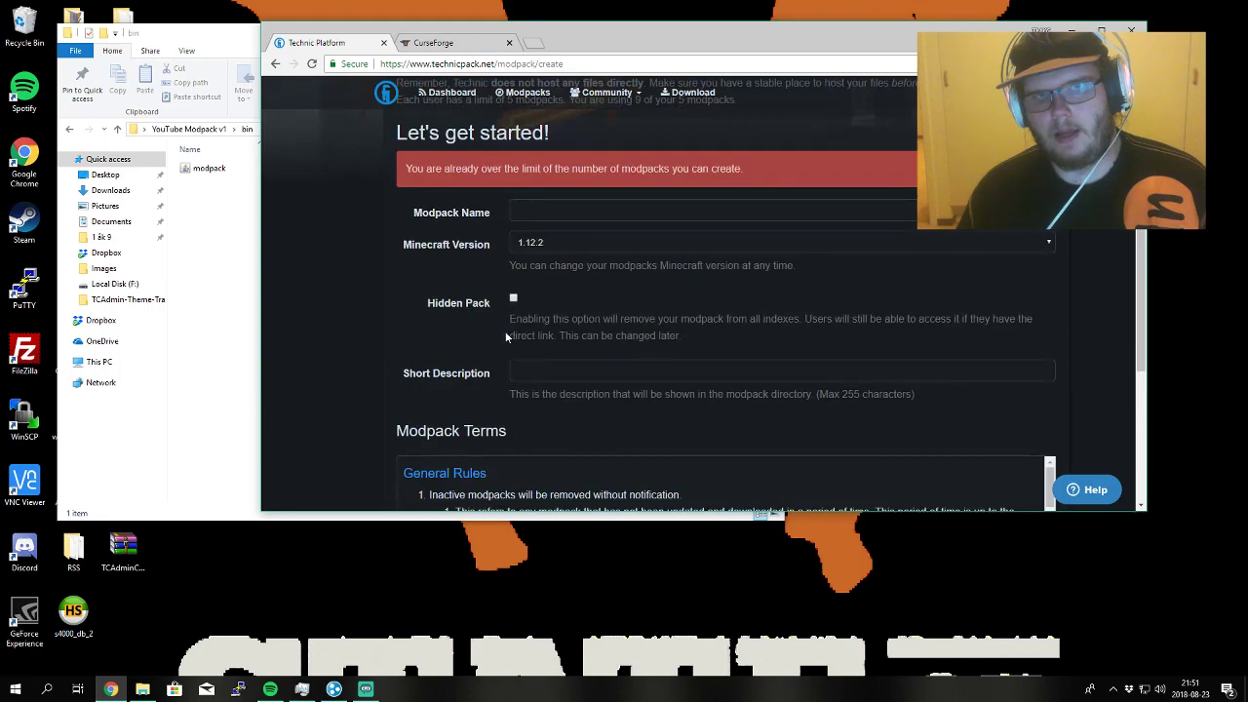
left_click(554, 246)
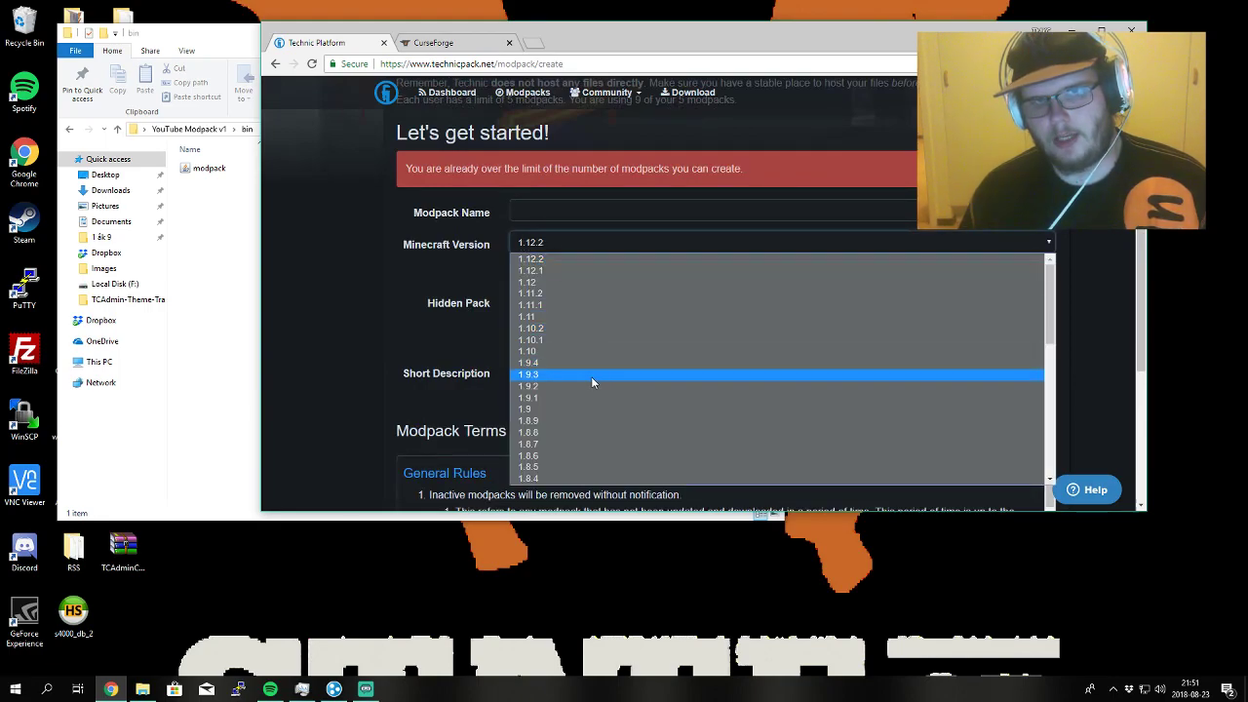
scroll(581, 359, "down", 3)
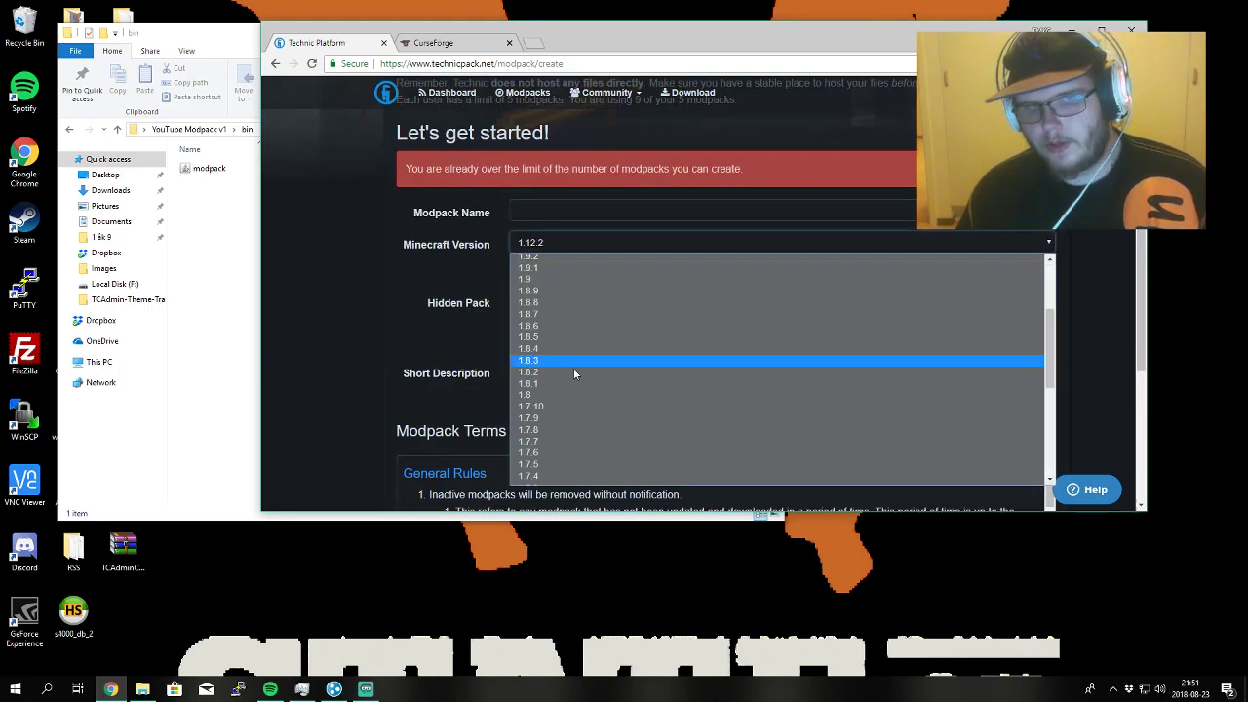
left_click(562, 398)
left_click(536, 211)
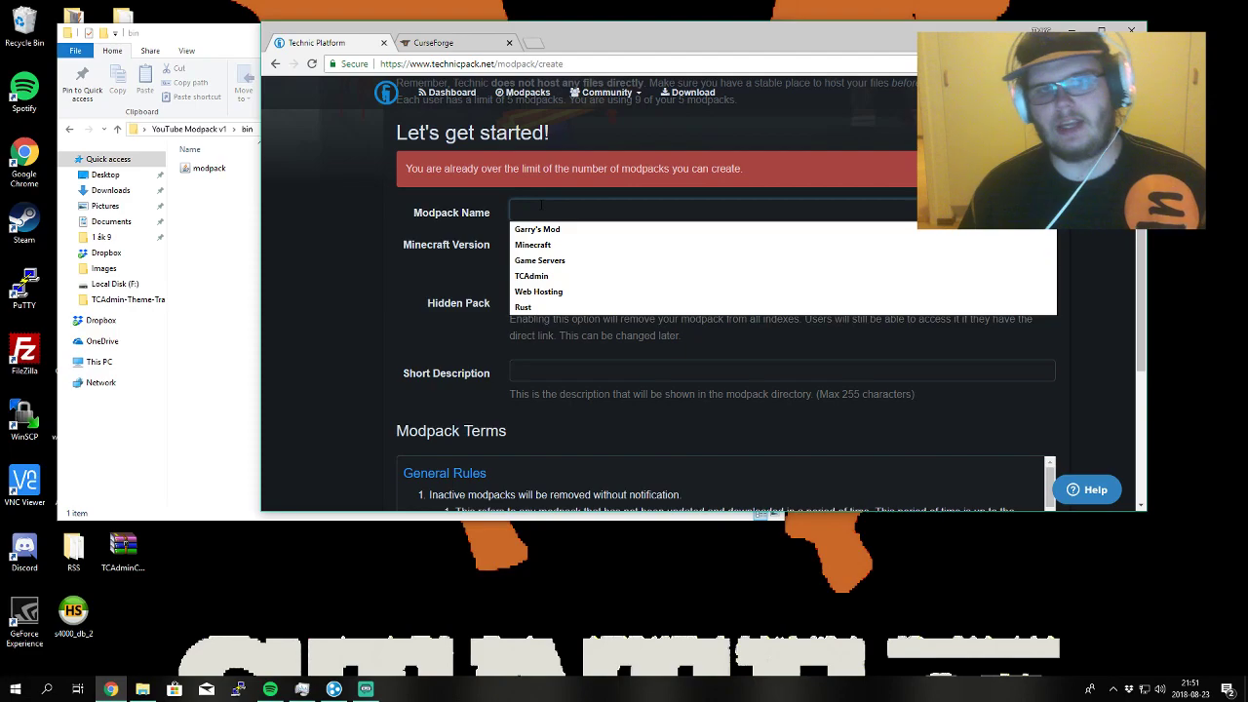
type("haethatreyaerg")
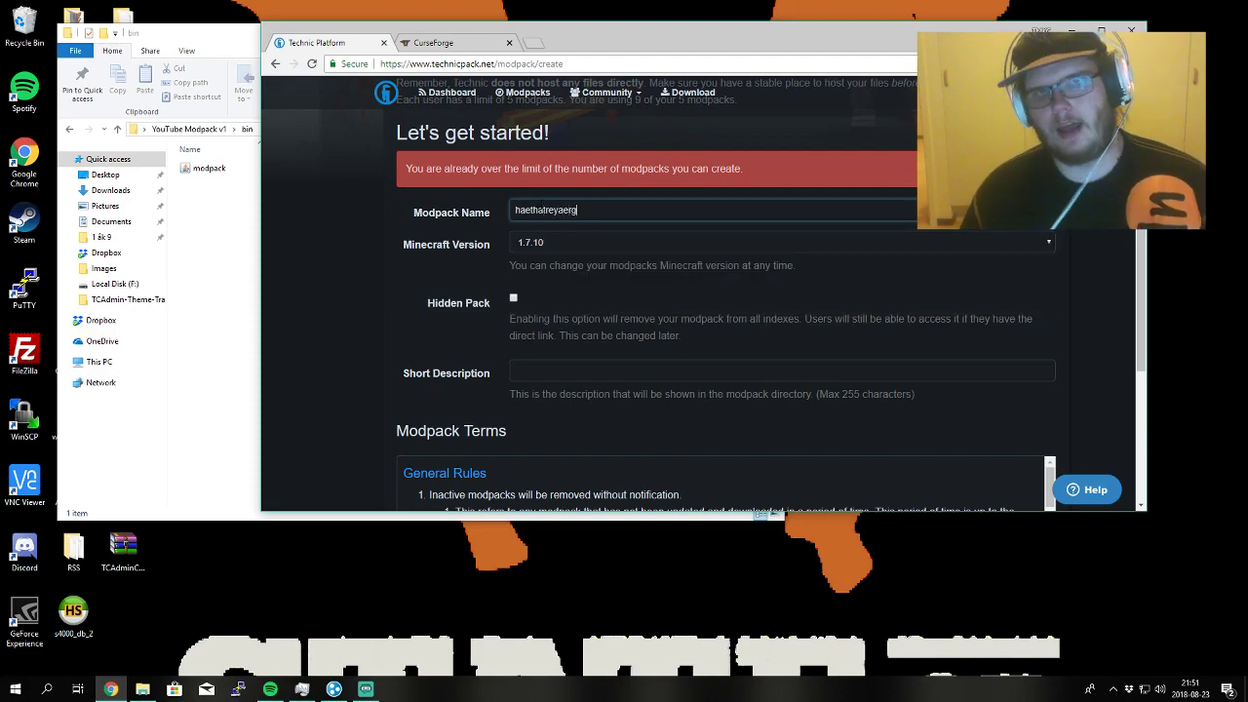
- Mark the modpack as a hidden pack and enter the short description "gteastgatregah"
left_click(514, 299)
left_click(527, 371)
type("gteastgatregah")
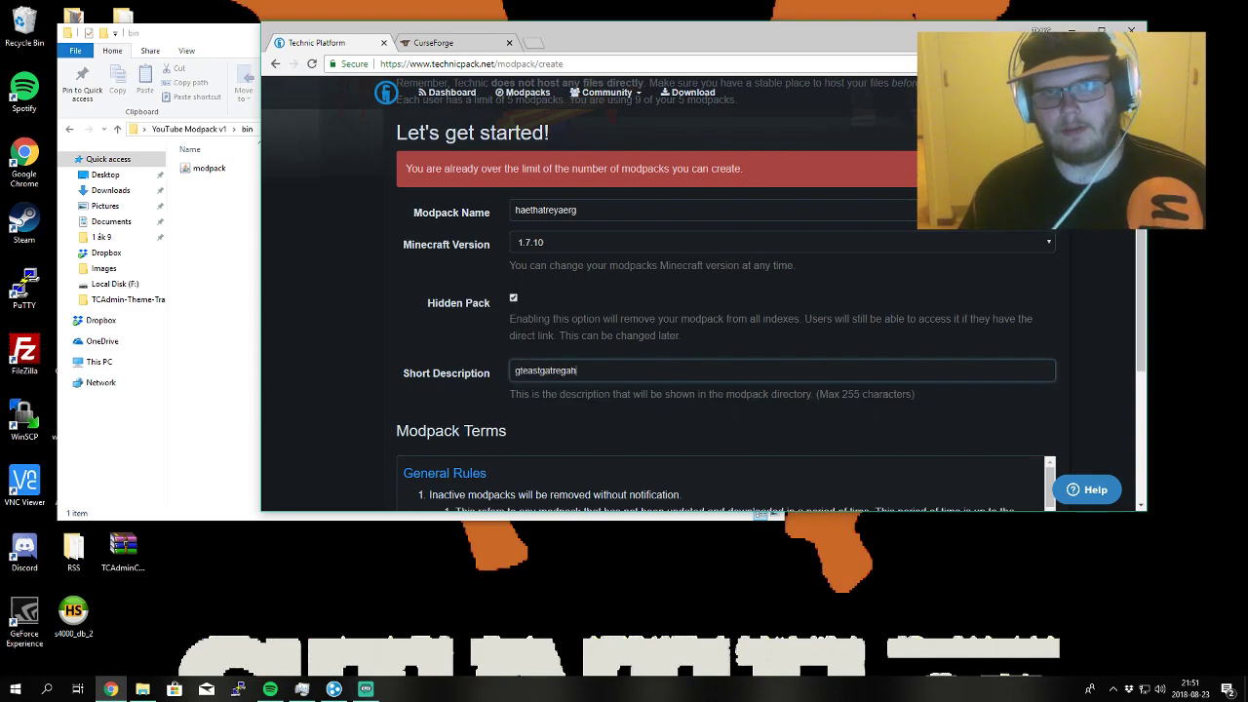
- Agree to the Modpack Terms, create the modpack and review its overview page
scroll(336, 344, "down", 3)
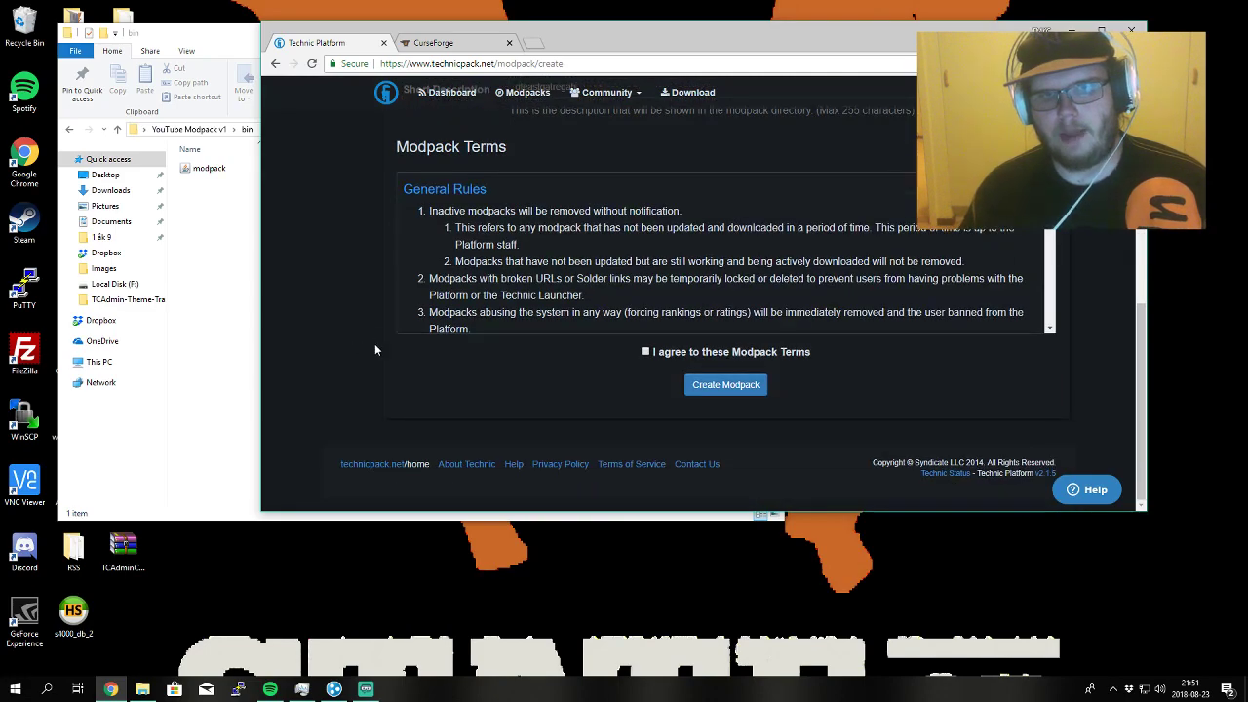
left_click(644, 352)
scroll(339, 324, "up", 4)
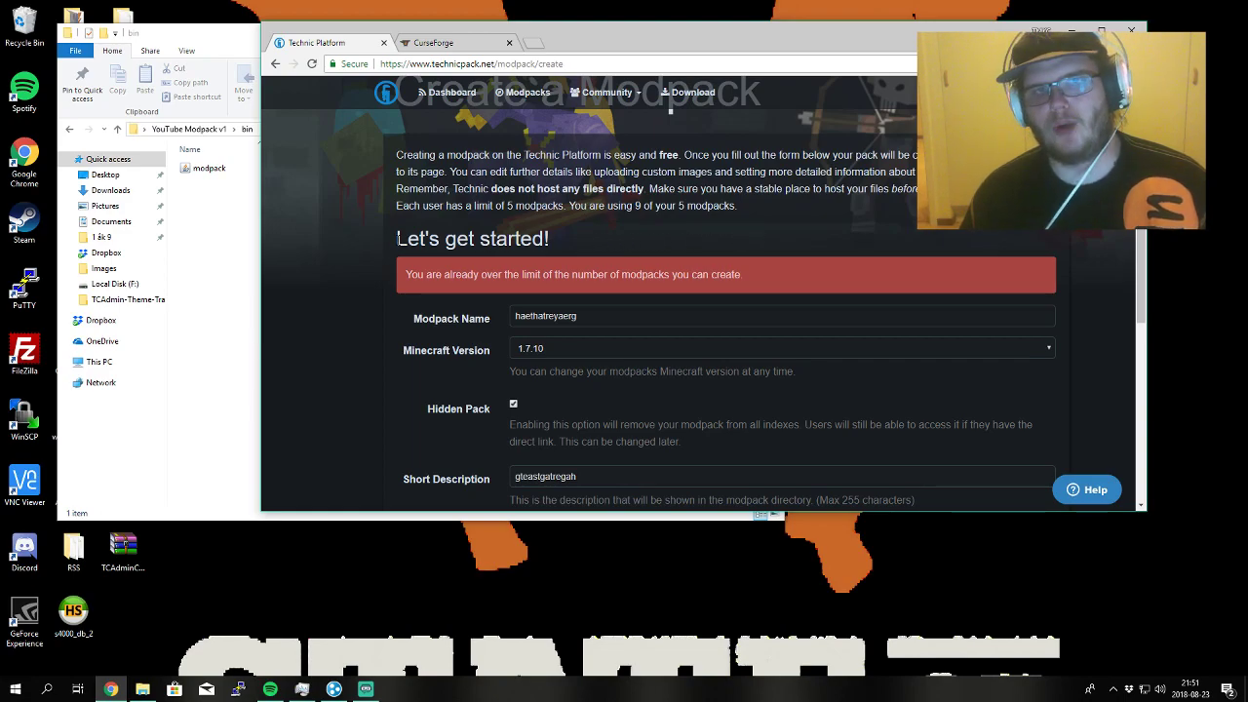
scroll(398, 237, "down", 5)
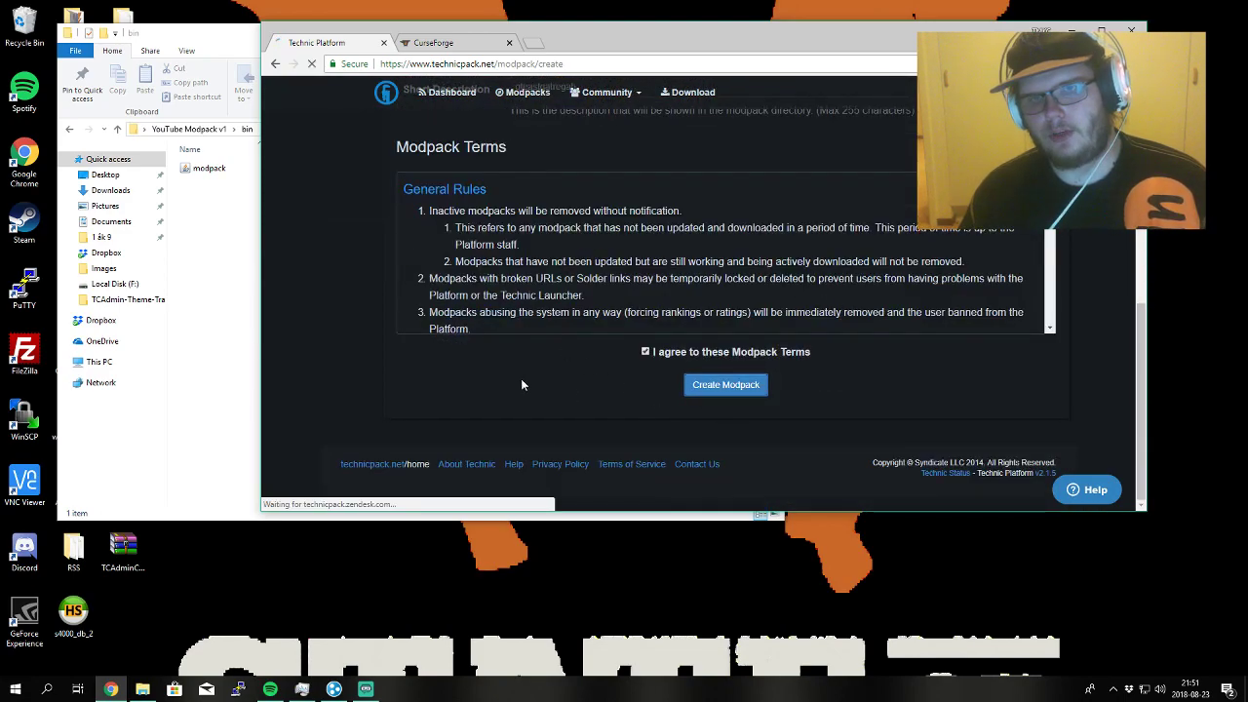
left_click(444, 47)
left_click(317, 43)
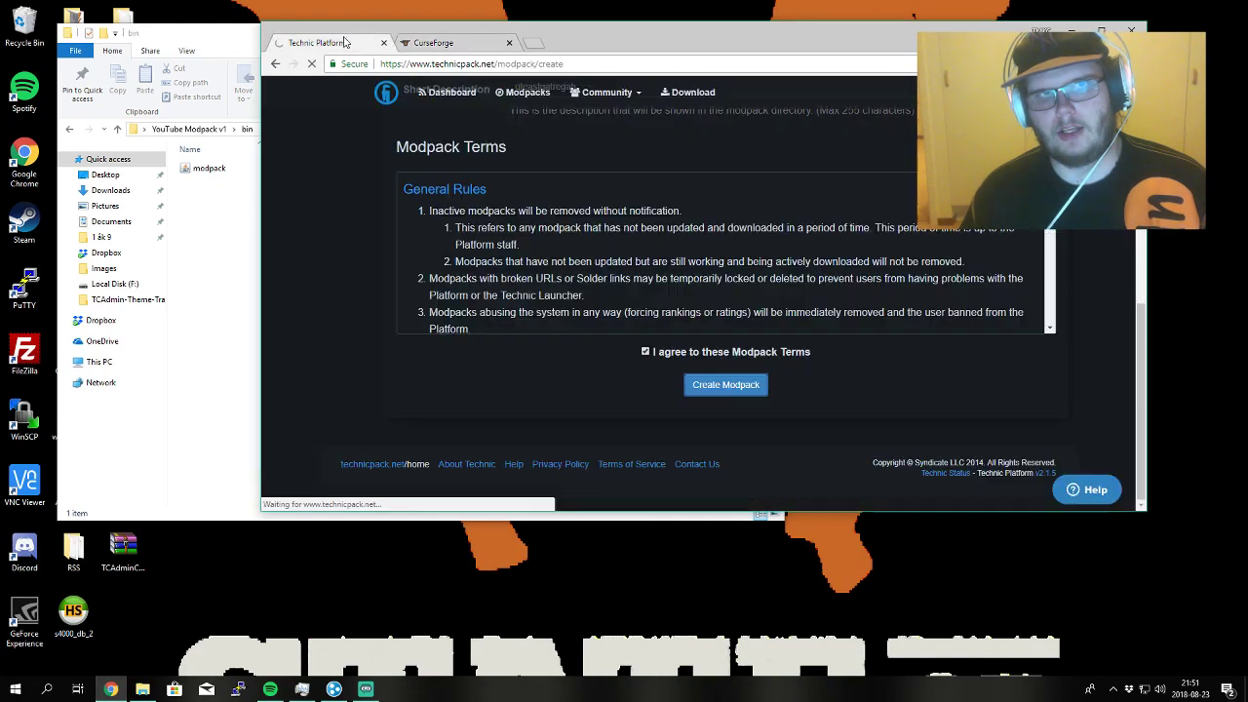
scroll(369, 160, "up", 10)
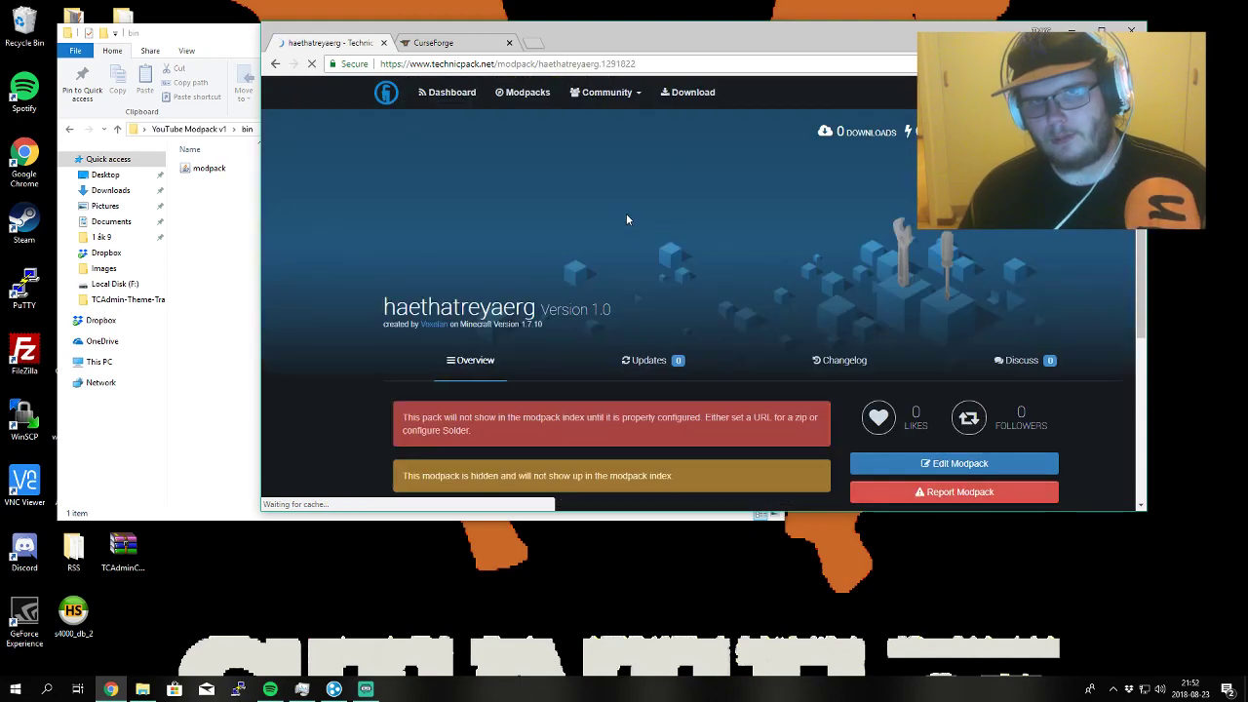
scroll(530, 390, "down", 3)
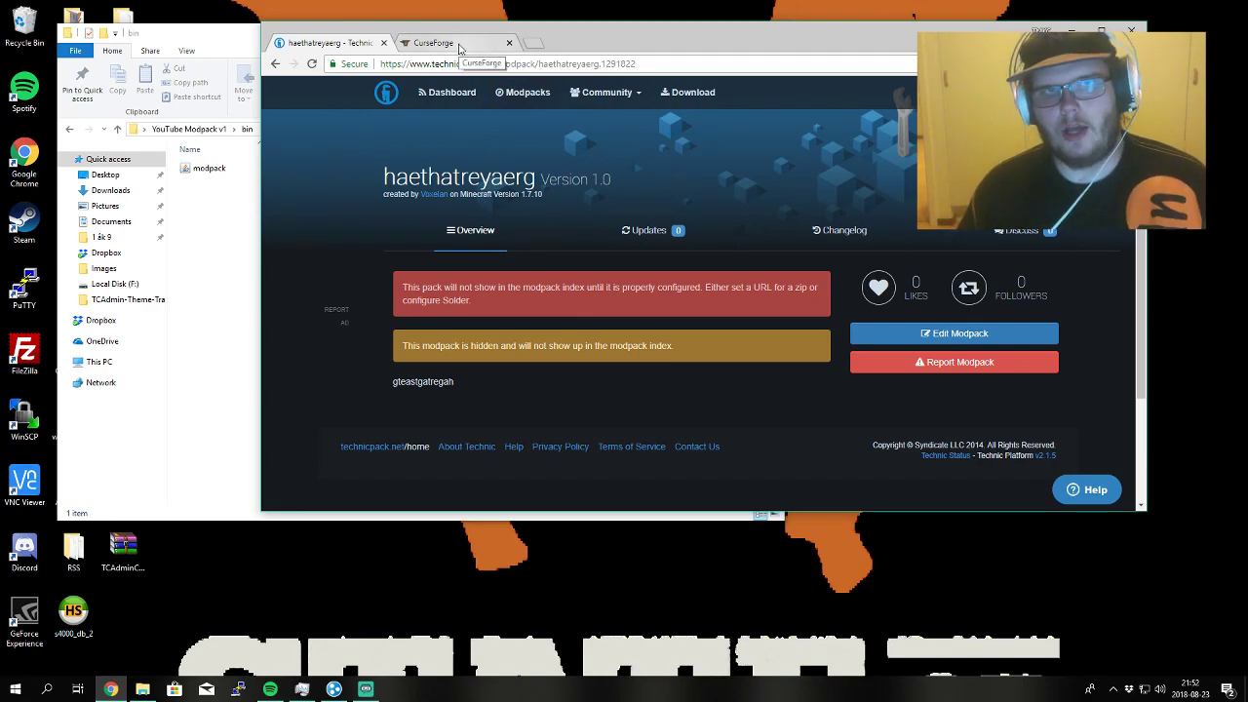
- Switch to the CurseForge site and open the list of Minecraft mods
left_click(423, 53)
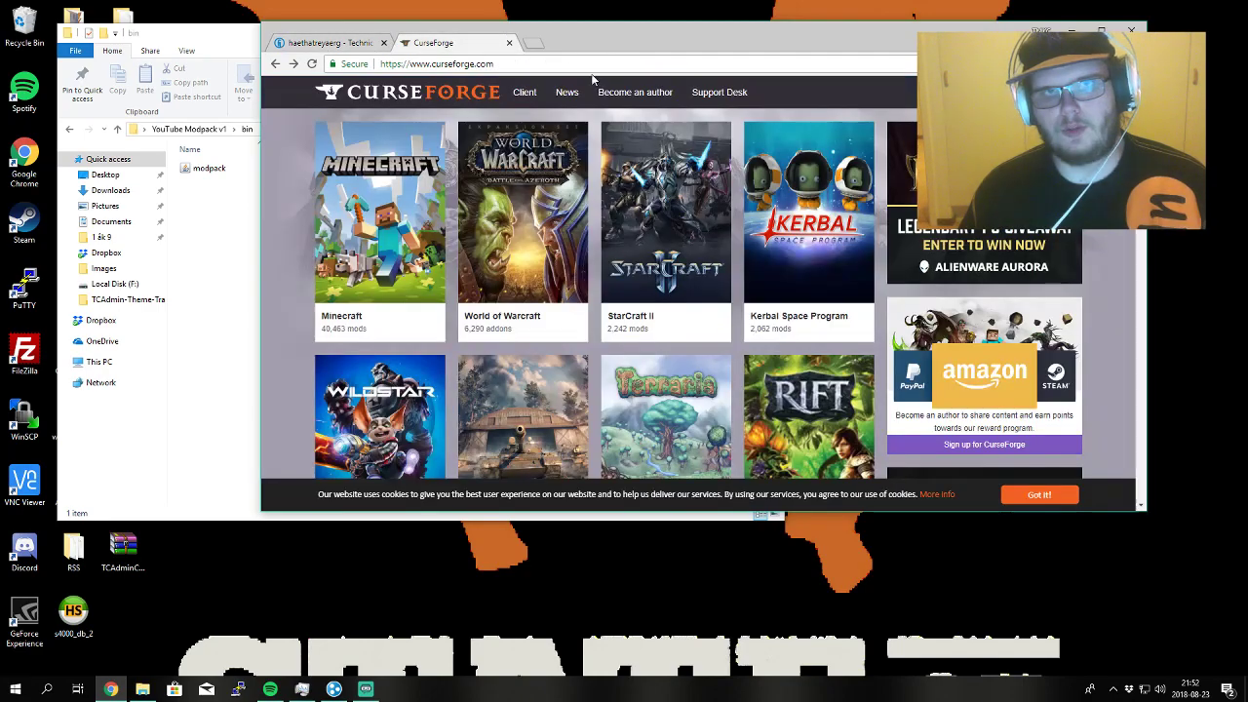
left_click(387, 240)
scroll(468, 361, "down", 3)
left_click(828, 310)
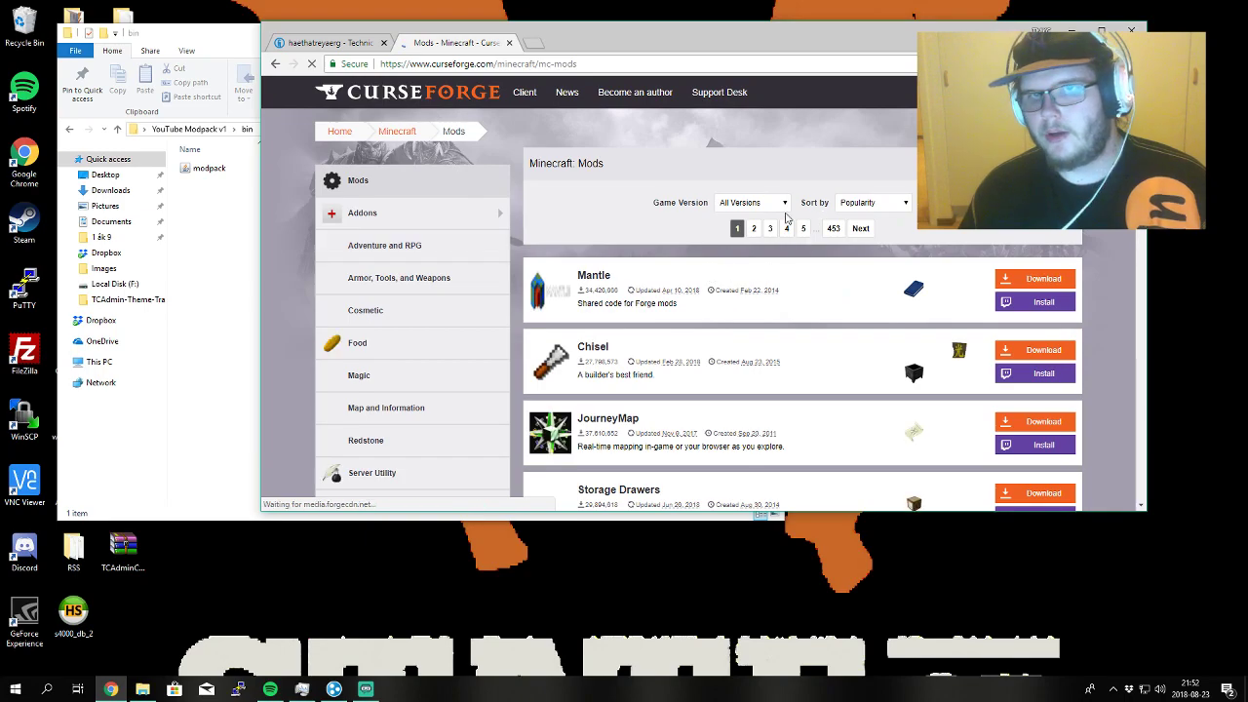
- Filter the Minecraft mods by game version 1.7.10, keeping them sorted by popularity
left_click(776, 203)
scroll(762, 285, "down", 2)
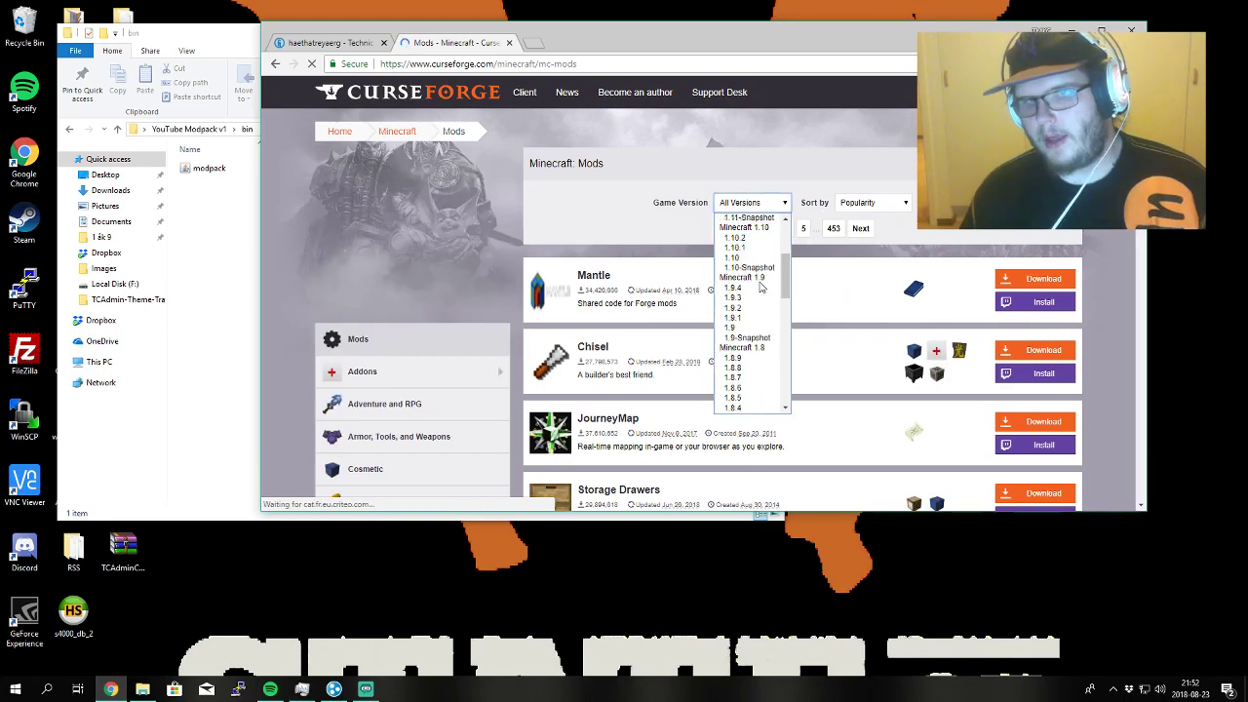
scroll(755, 312, "down", 2)
left_click(752, 355)
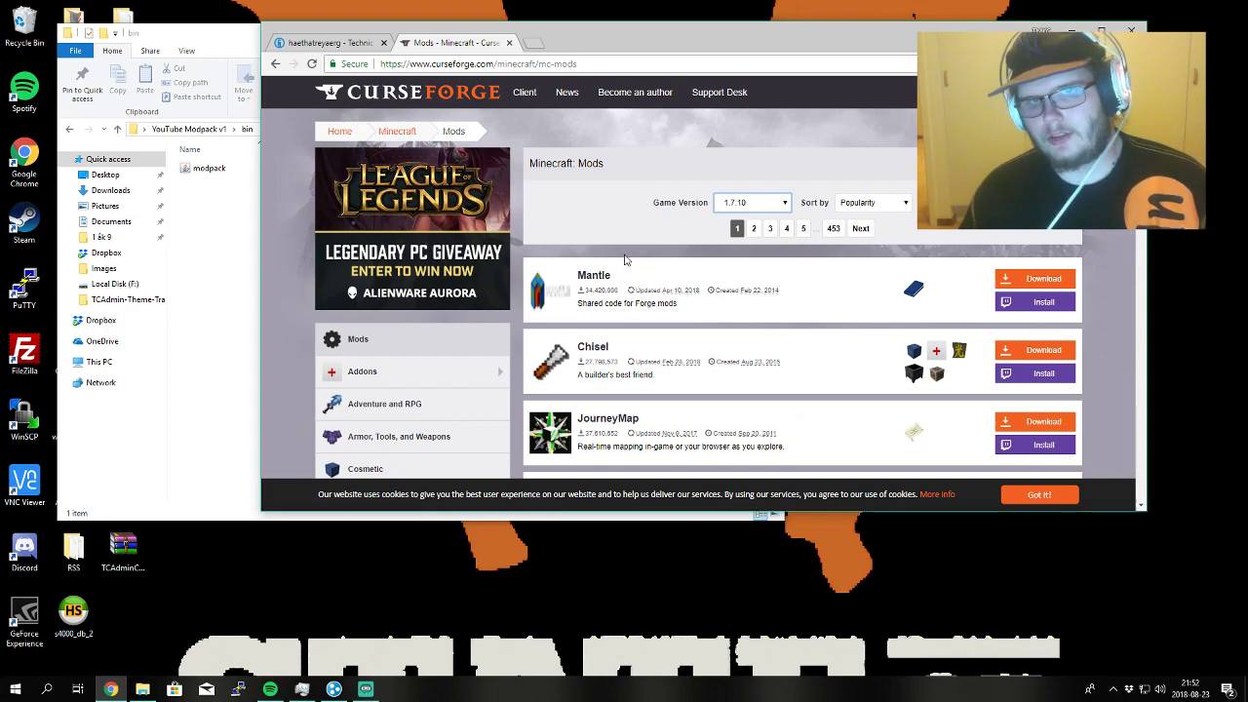
left_click(975, 202)
left_click(755, 229)
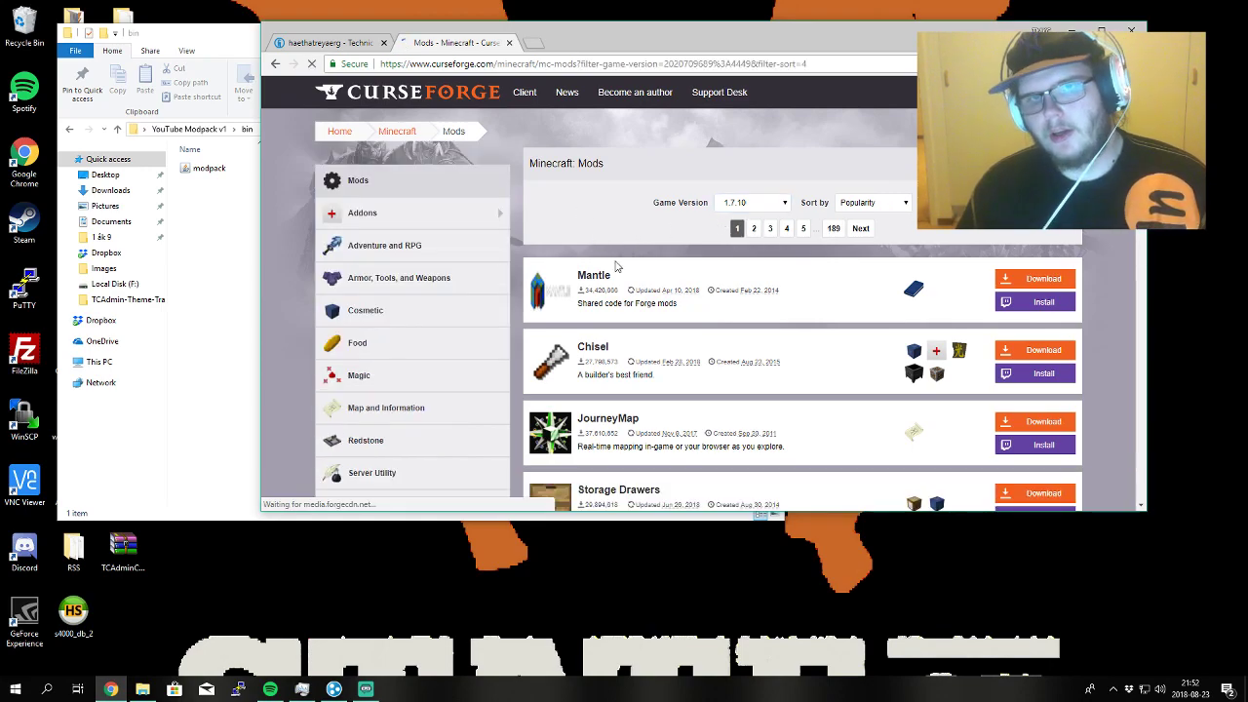
- Look through the most popular 1.7.10 mods for one to include in the modpack
scroll(669, 365, "down", 5)
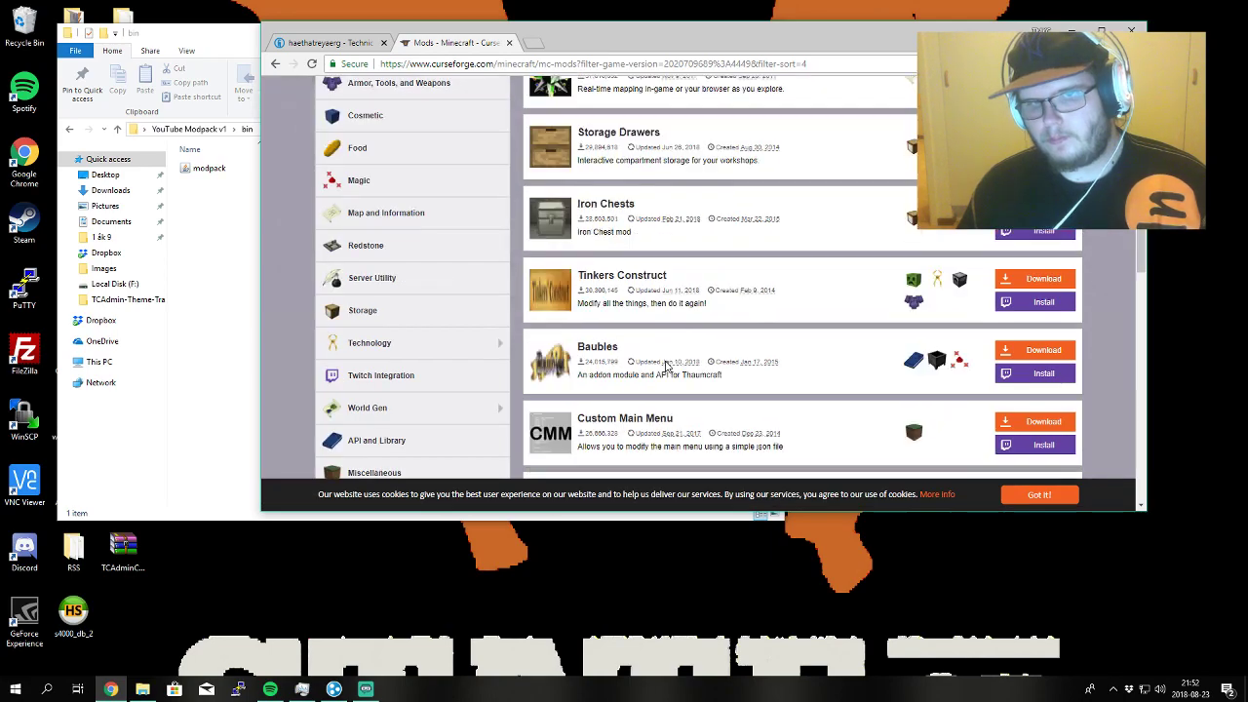
scroll(768, 331, "down", 3)
scroll(785, 330, "up", 5)
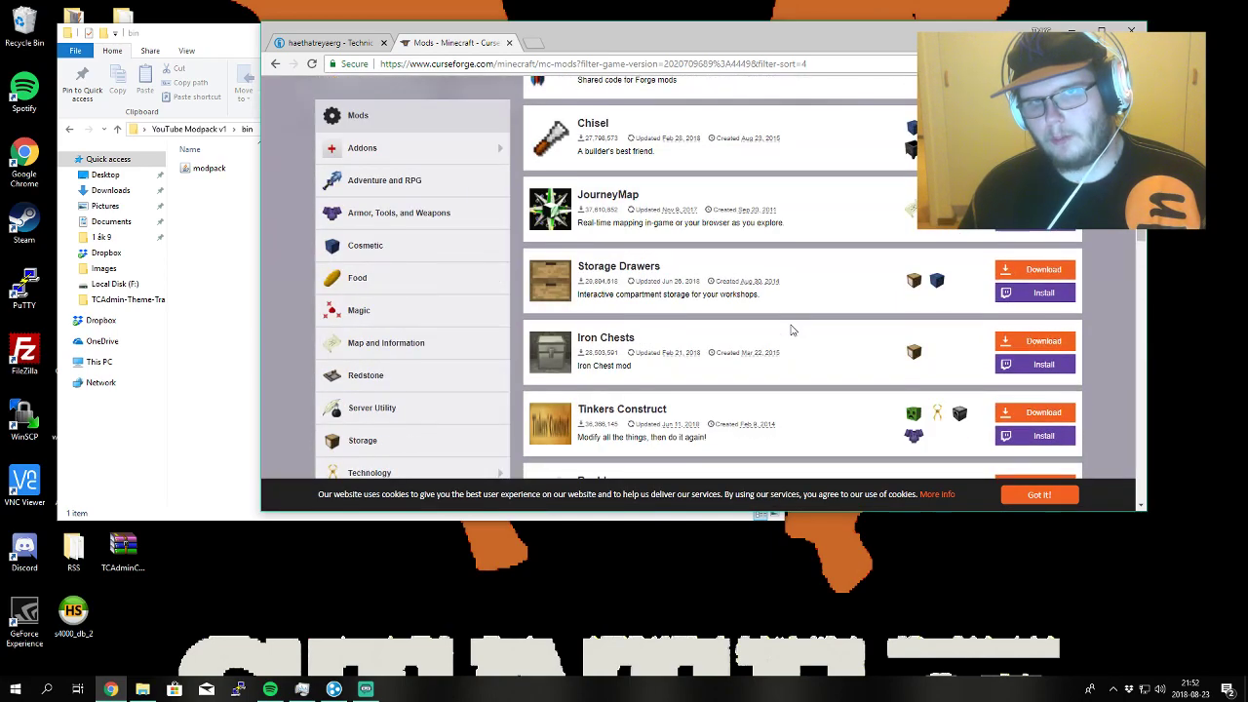
scroll(792, 329, "up", 2)
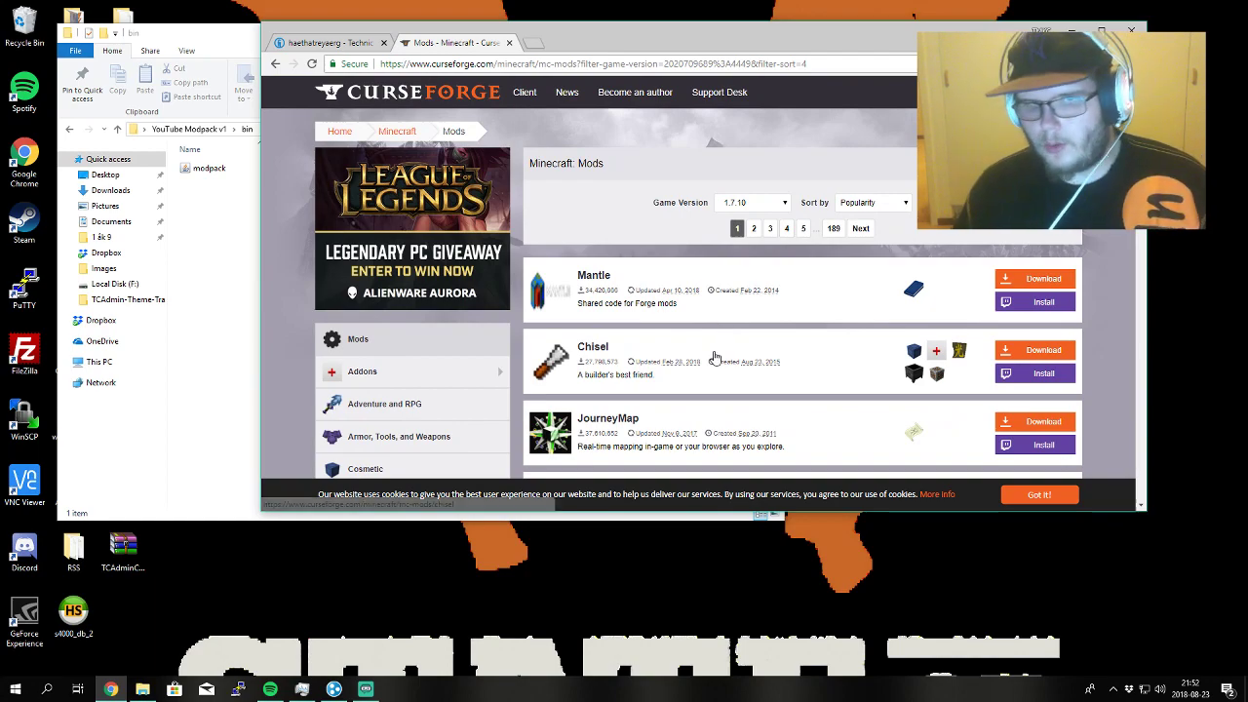
scroll(725, 375, "down", 2)
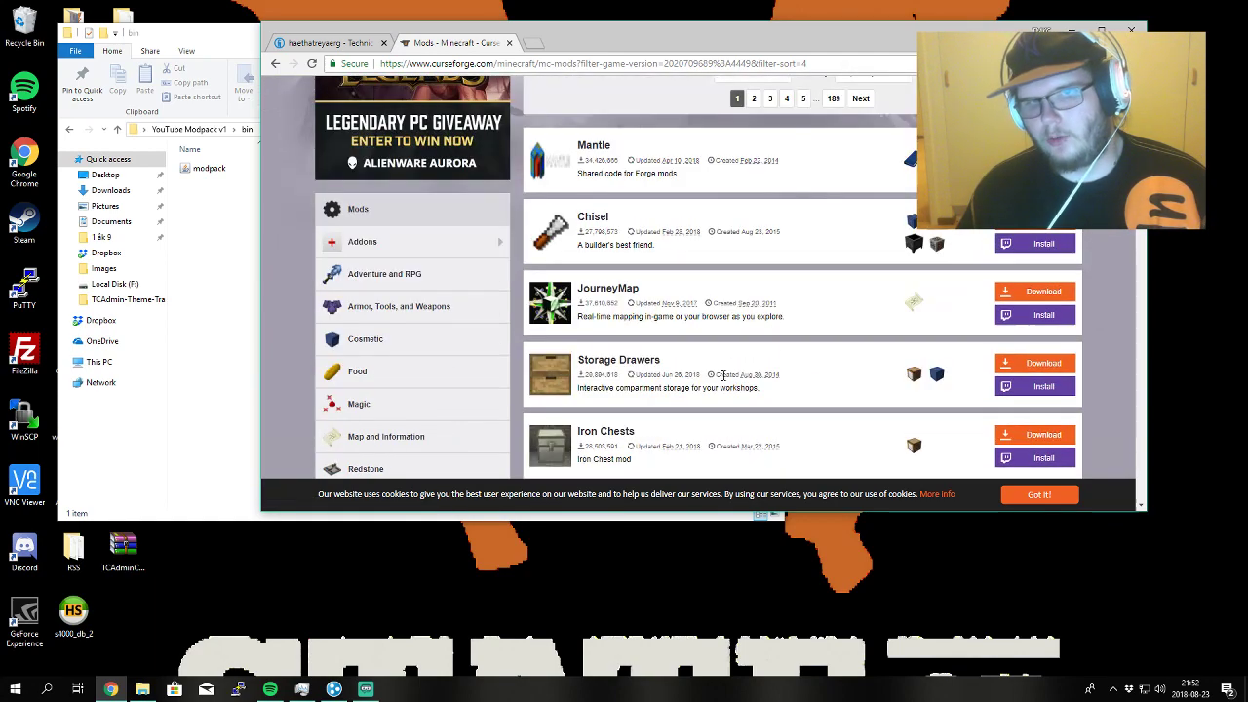
scroll(707, 376, "down", 2)
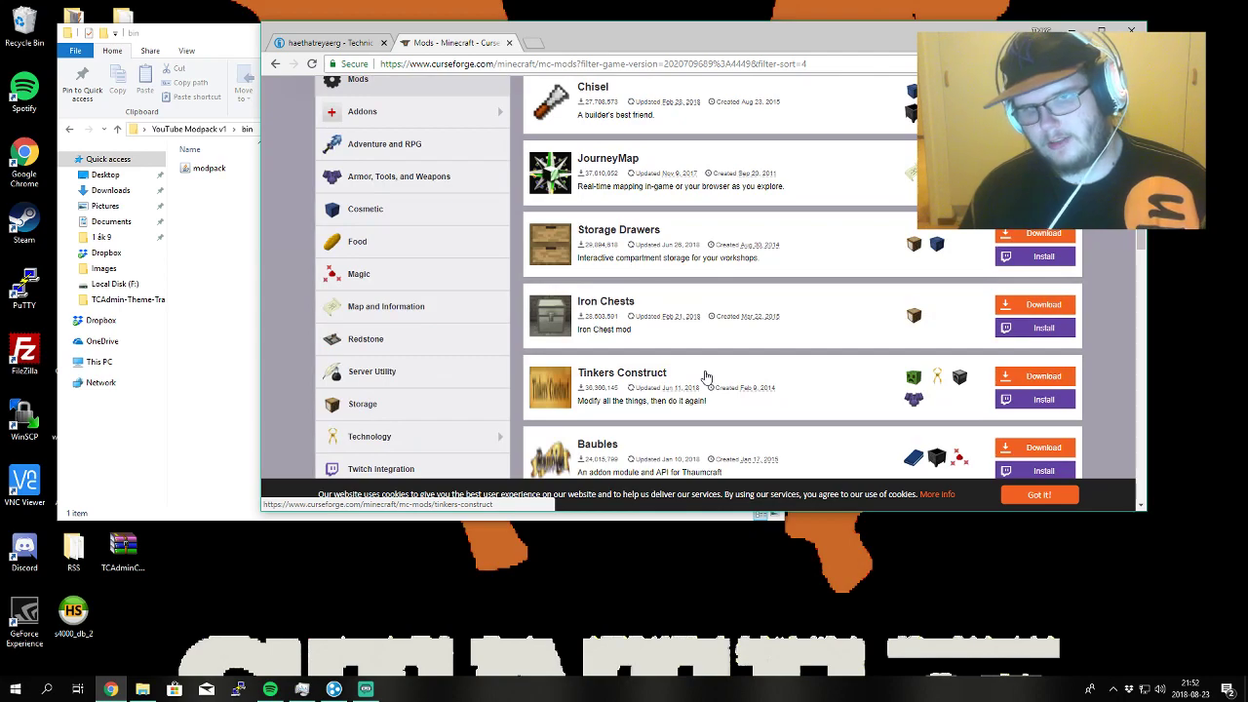
scroll(707, 377, "down", 2)
scroll(707, 377, "down", 1)
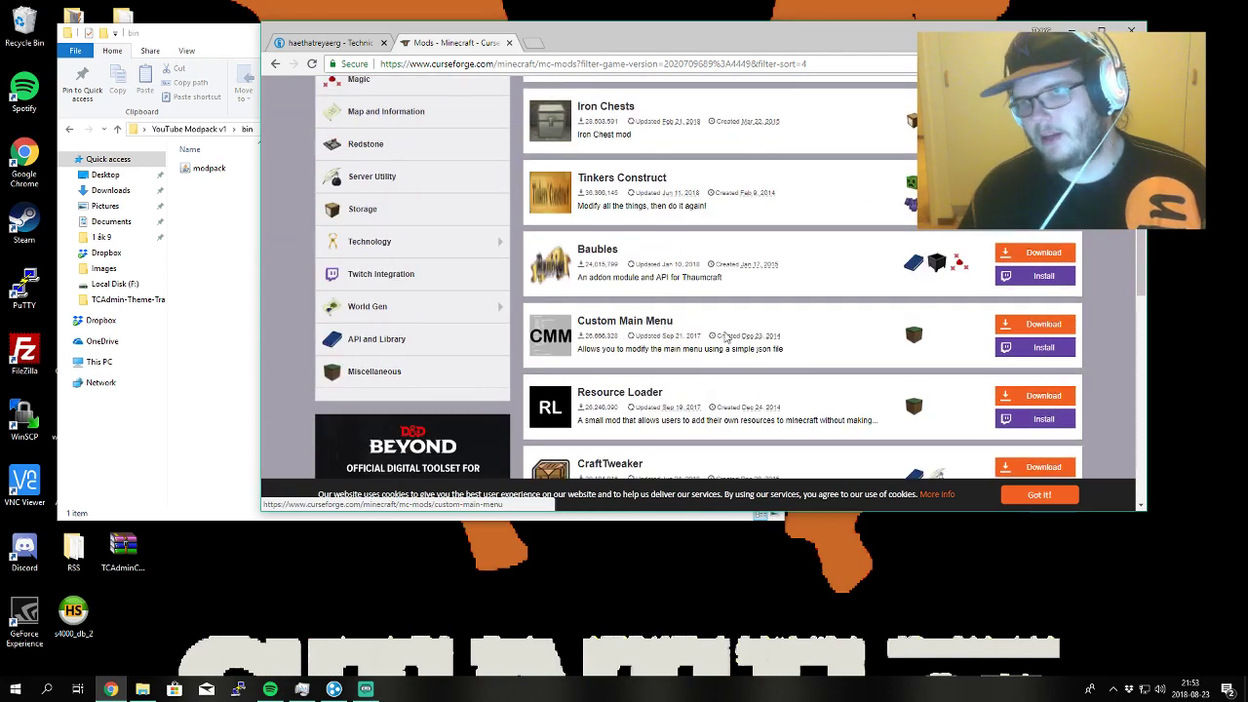
- Open the Custom Main Menu mod's page and read through its description
left_click(613, 325)
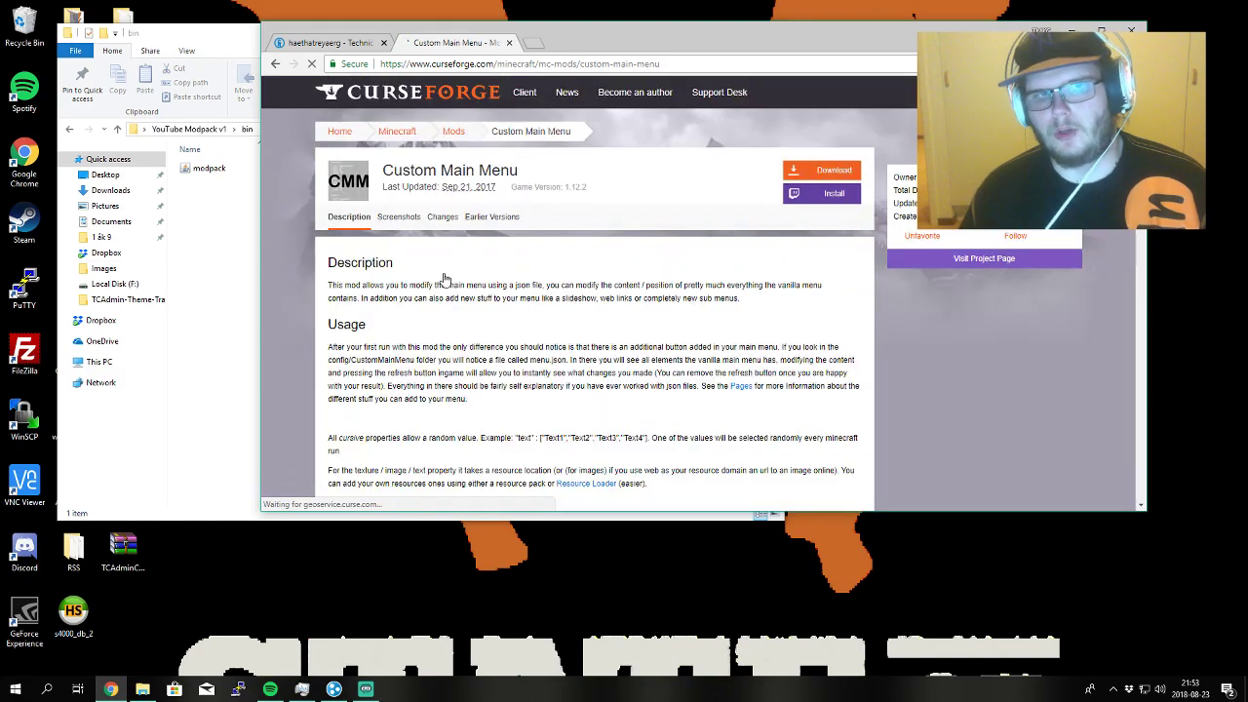
scroll(458, 275, "down", 6)
scroll(463, 278, "up", 4)
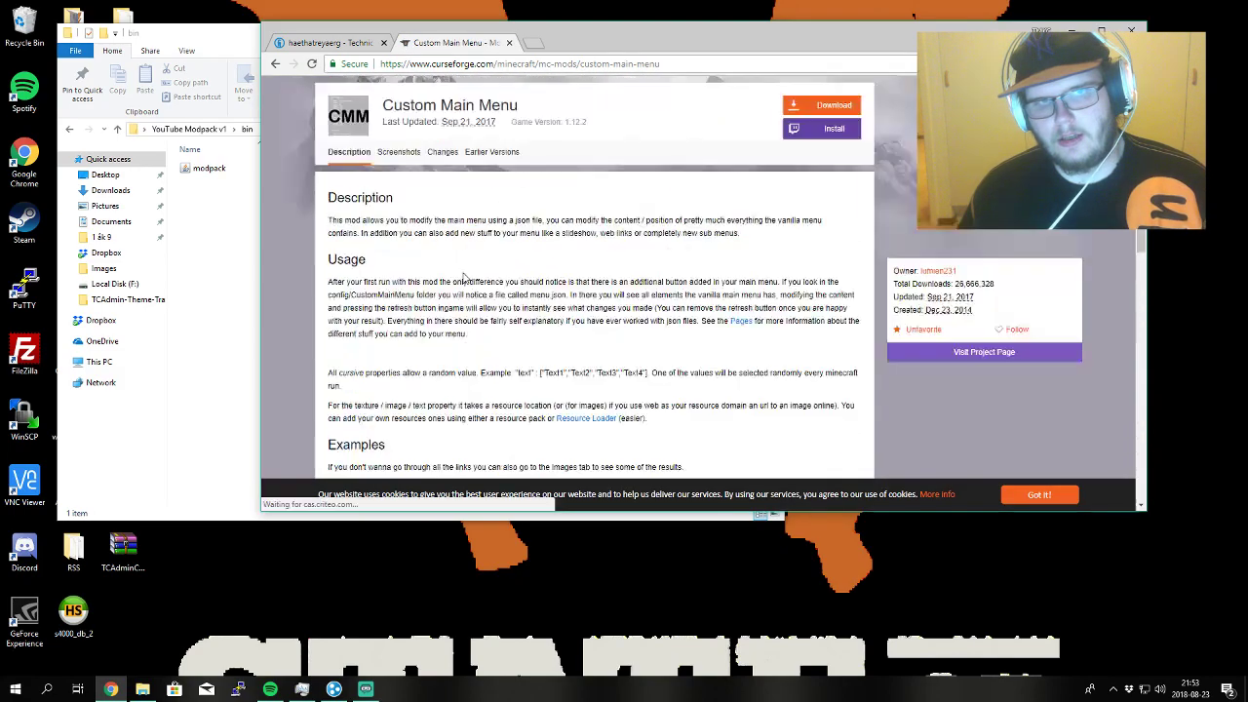
scroll(463, 277, "down", 10)
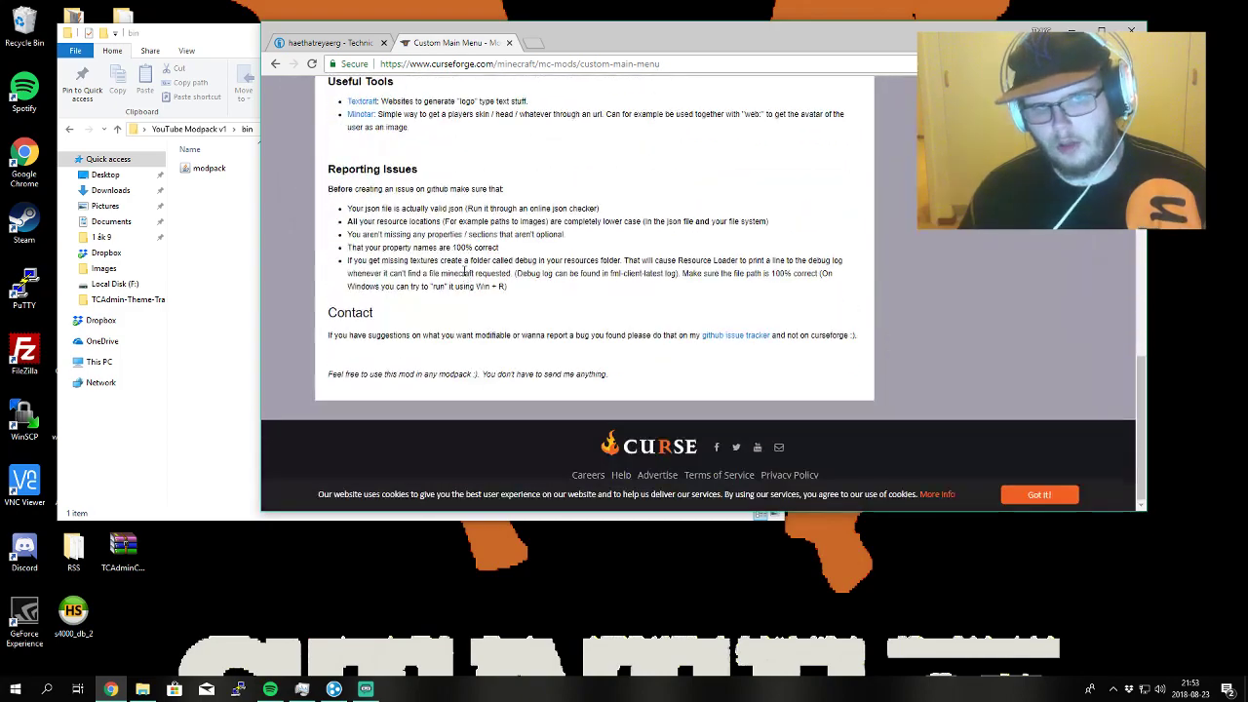
scroll(547, 292, "up", 10)
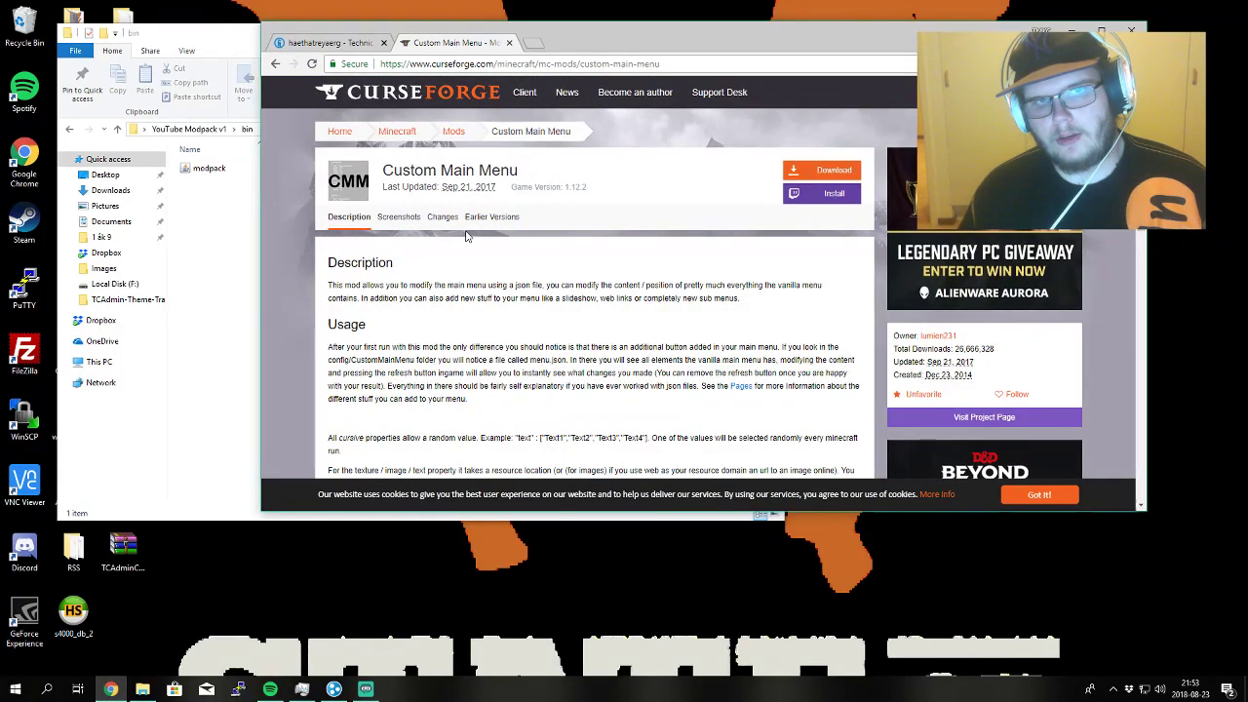
- Show the earlier versions of Custom Main Menu and filter the files by game version 1.7.10
left_click(484, 219)
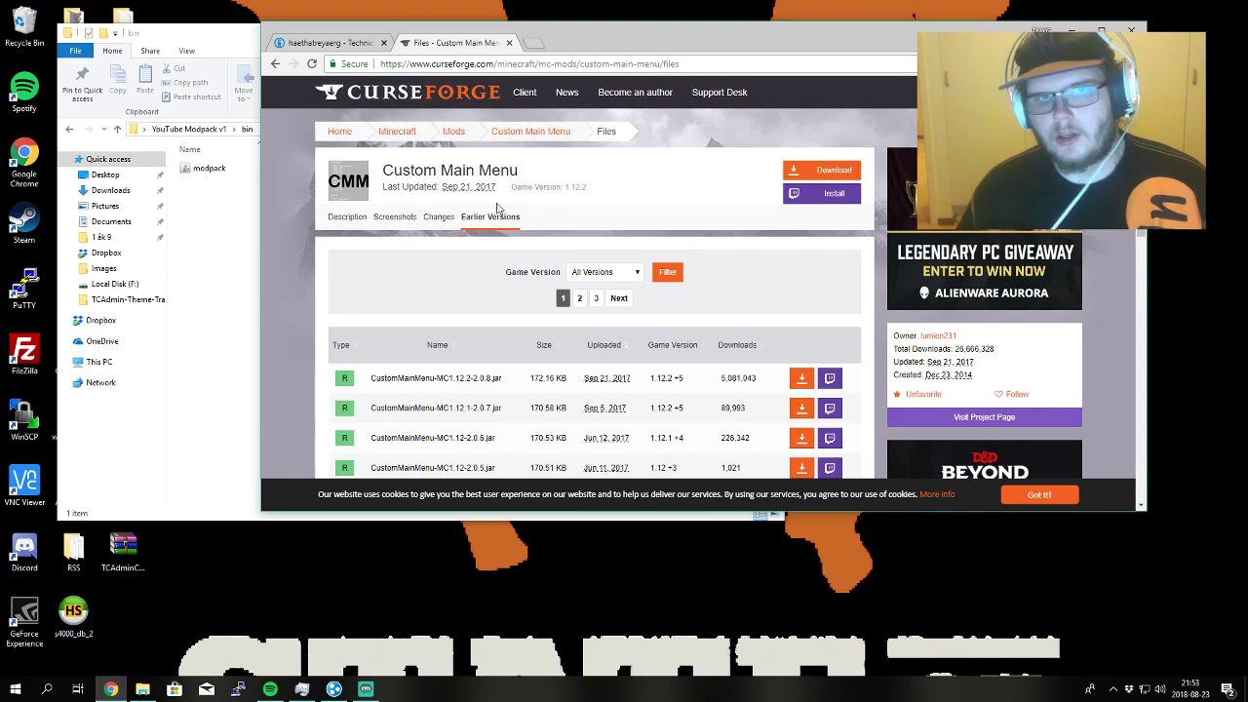
scroll(512, 215, "down", 1)
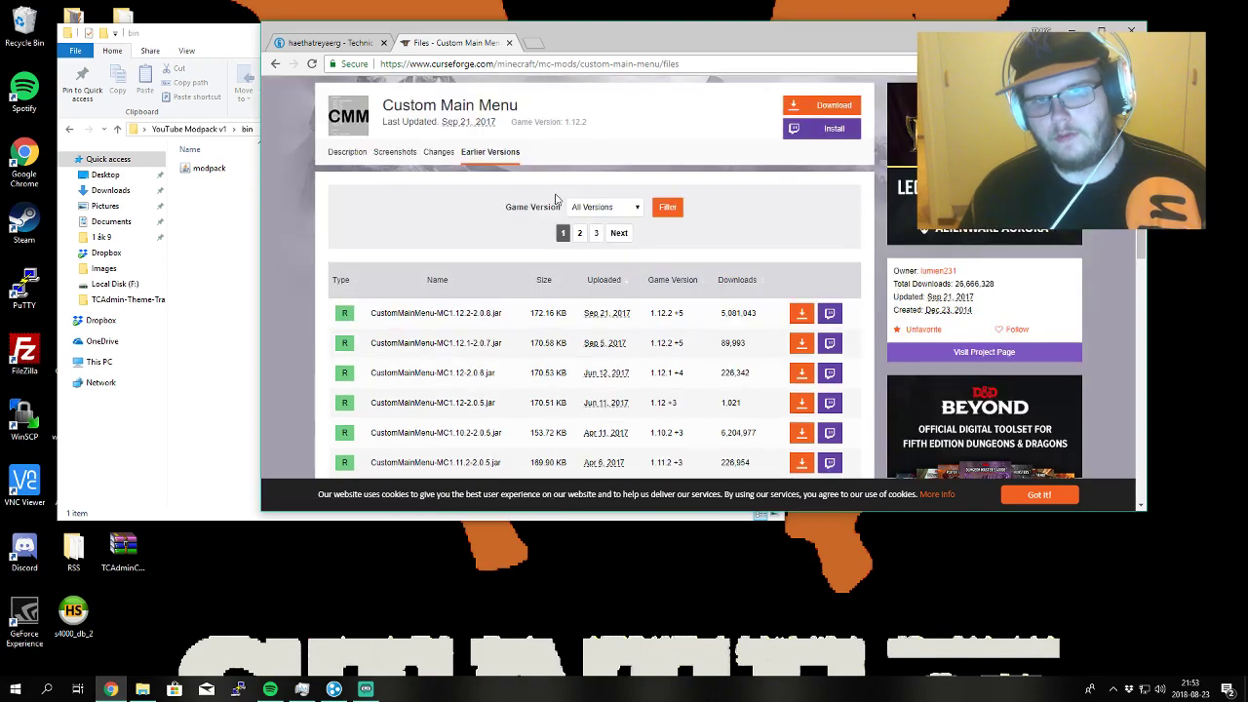
left_click(606, 208)
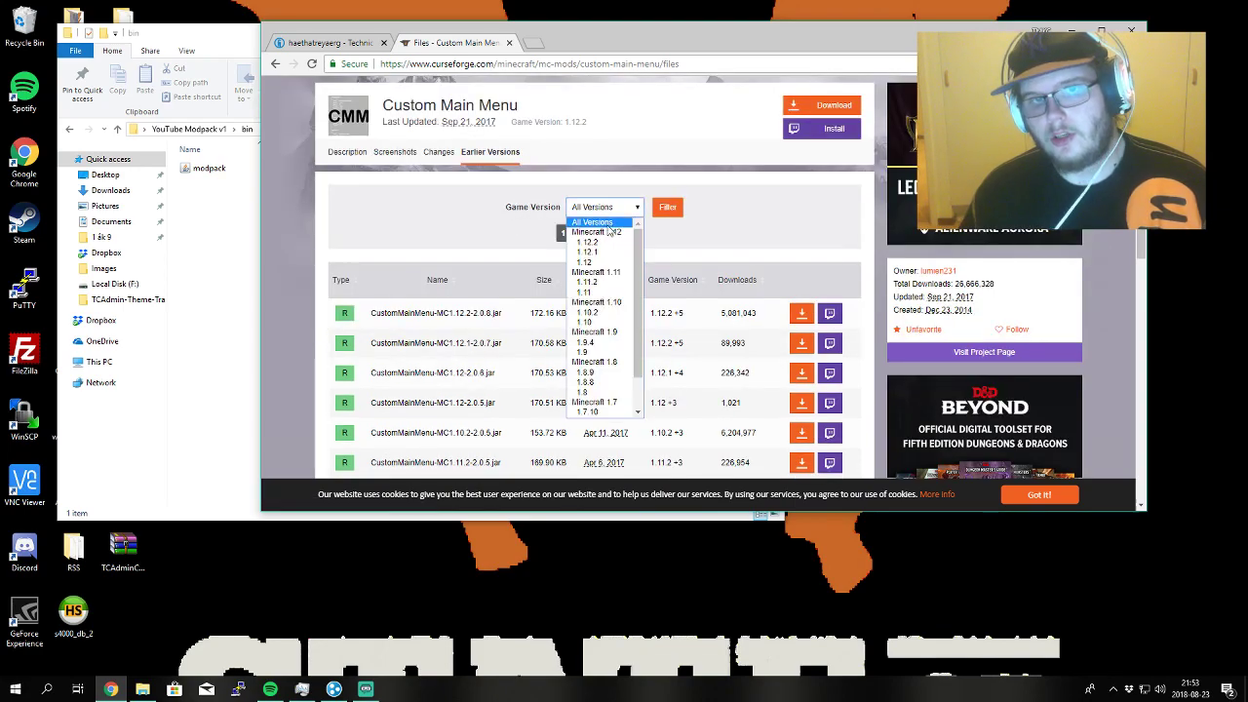
left_click(592, 413)
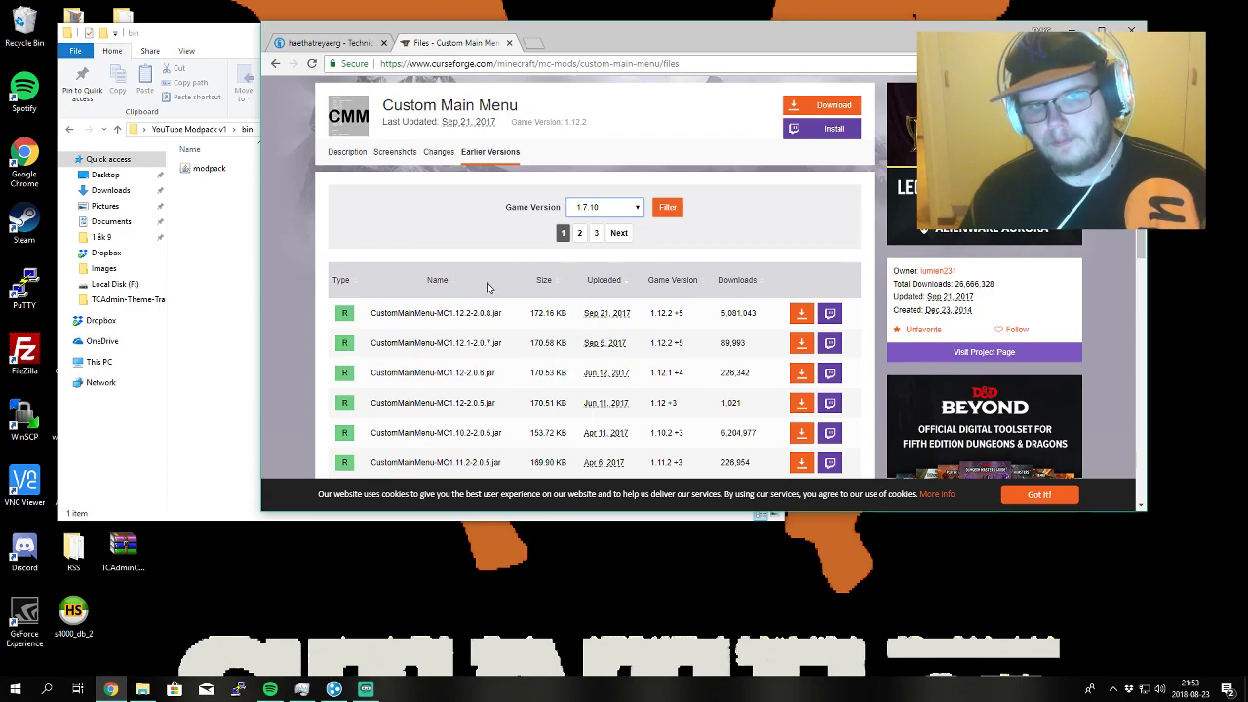
left_click(667, 207)
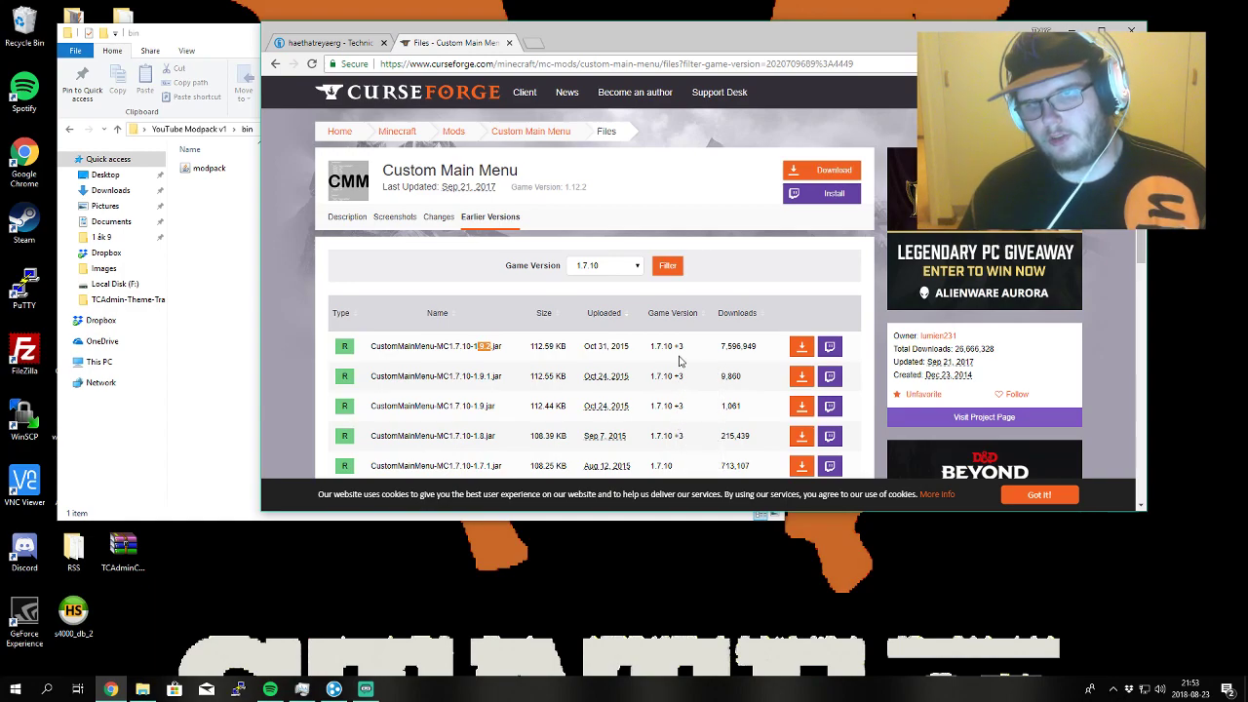
- Examine the mod name, Minecraft version and mod version in the file name CustomMainMenu-MC1.7.10-1.9.2.jar
left_click(452, 360)
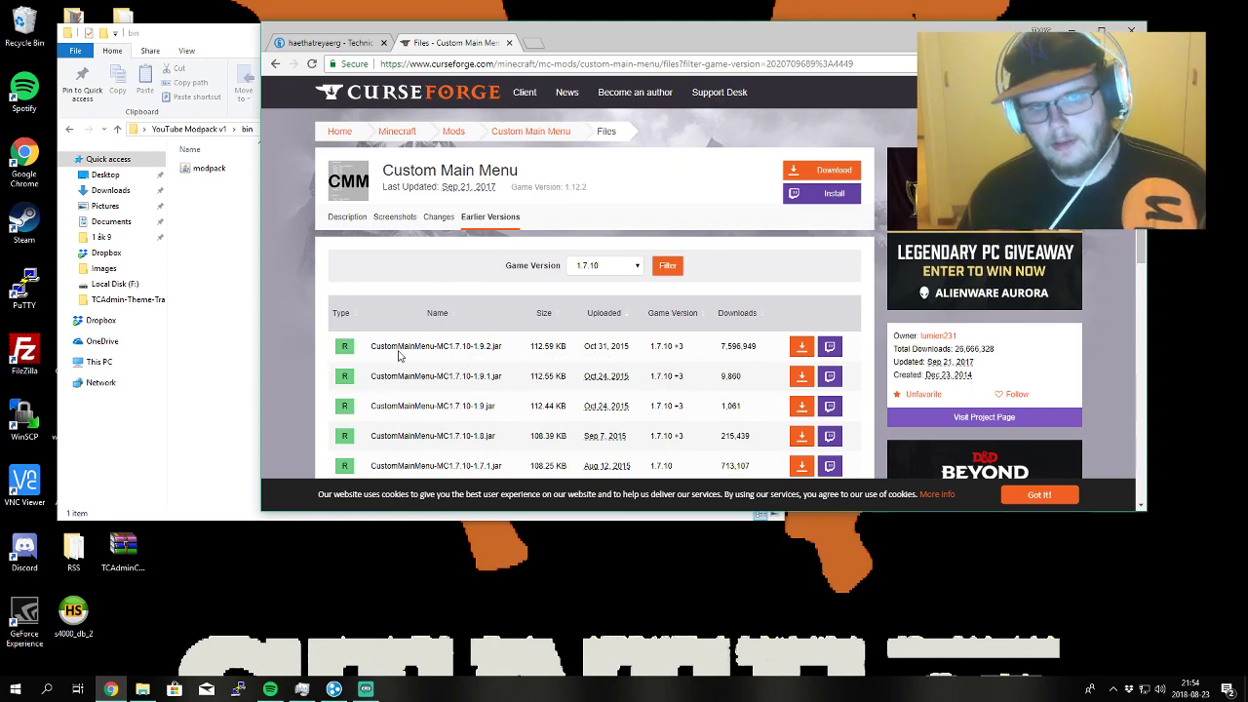
left_click_drag(373, 349, 426, 352)
left_click(429, 349)
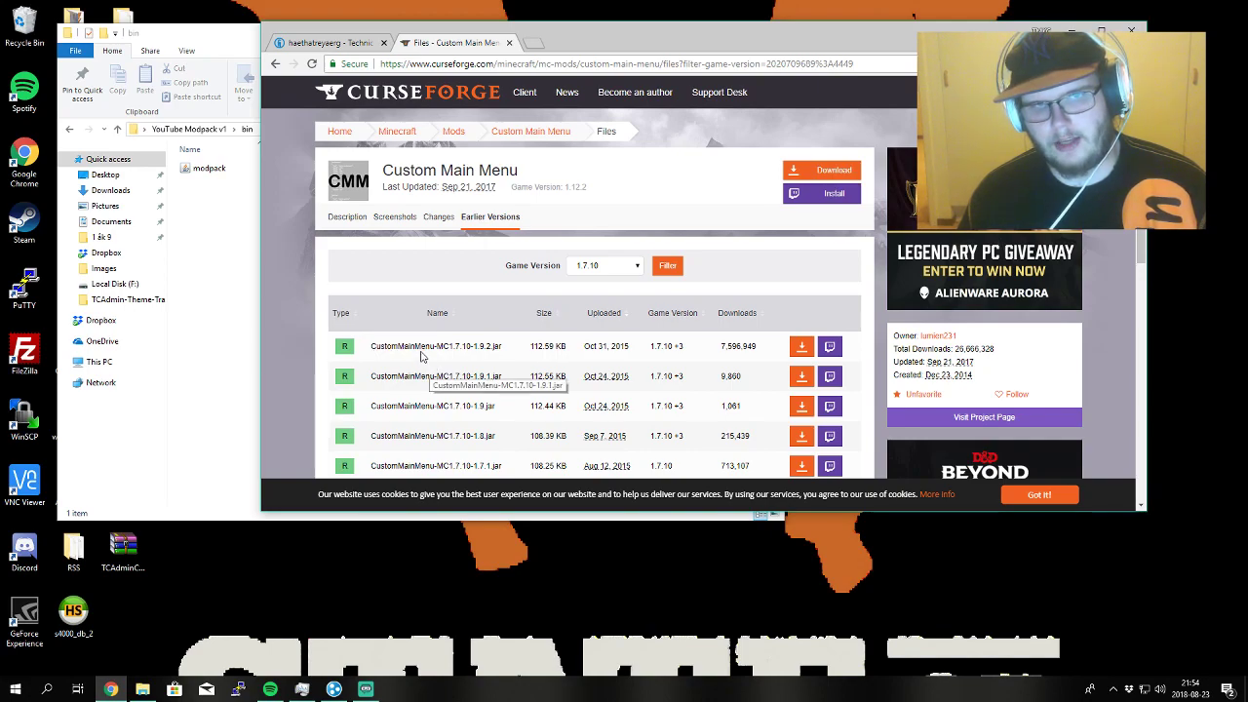
left_click_drag(438, 347, 492, 349)
left_click(466, 349)
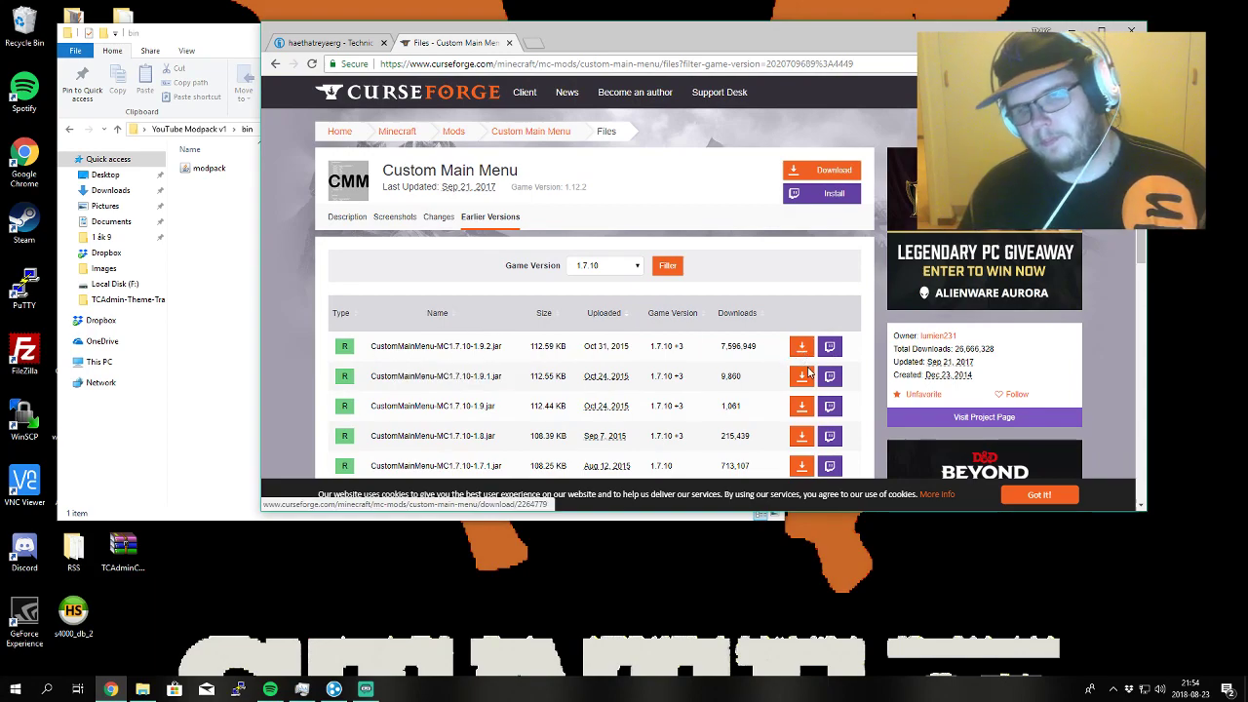
- Download CustomMainMenu-MC1.7.10-1.9.2 and save it in the mods folder of YouTube Modpack v1
left_click(803, 357)
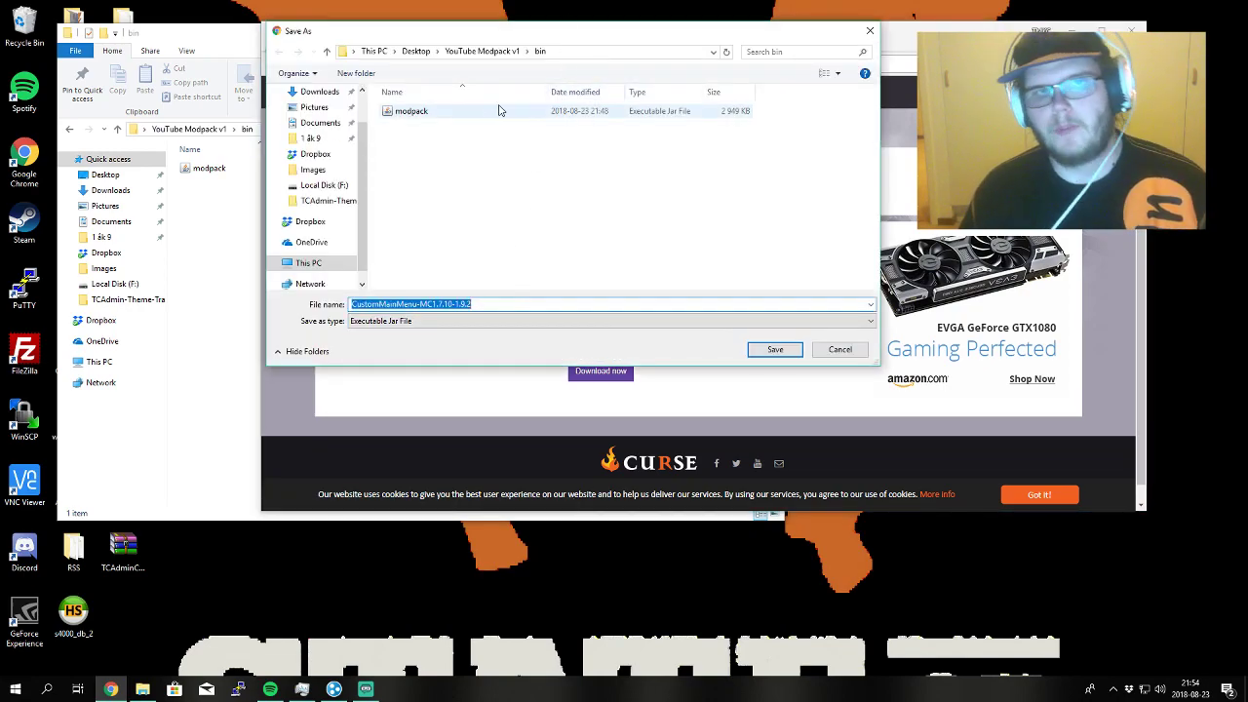
left_click(487, 52)
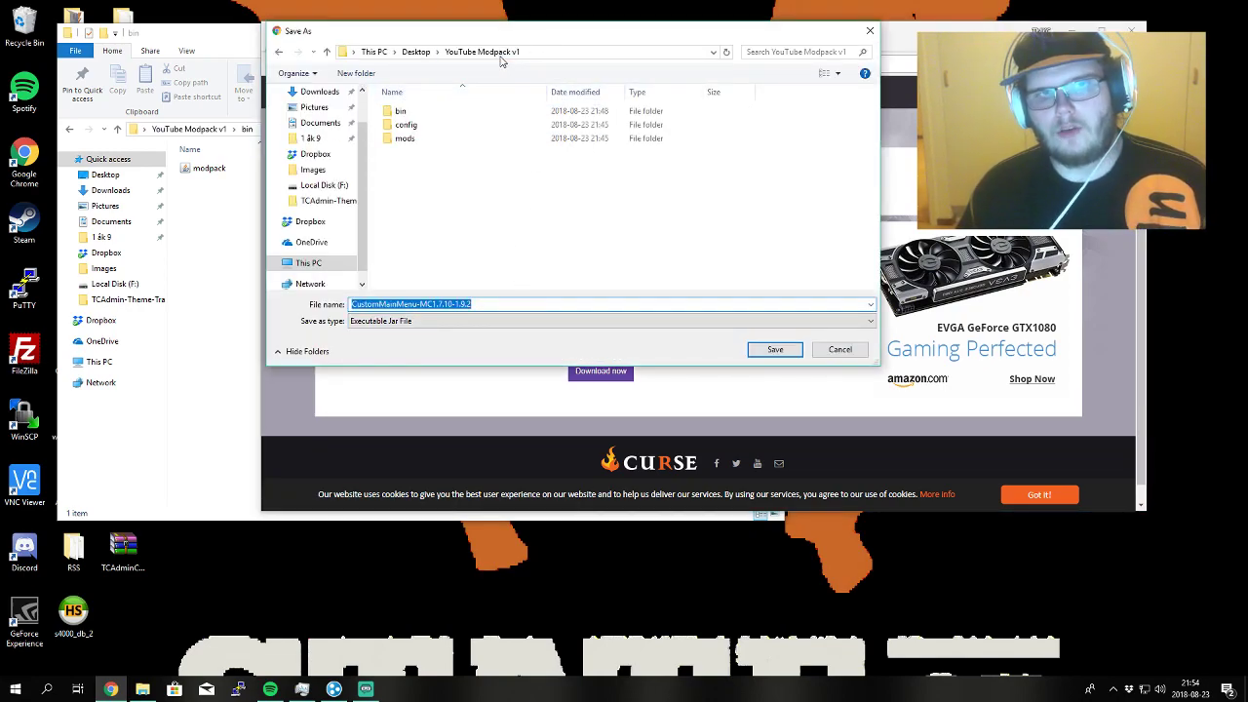
double_click(431, 143)
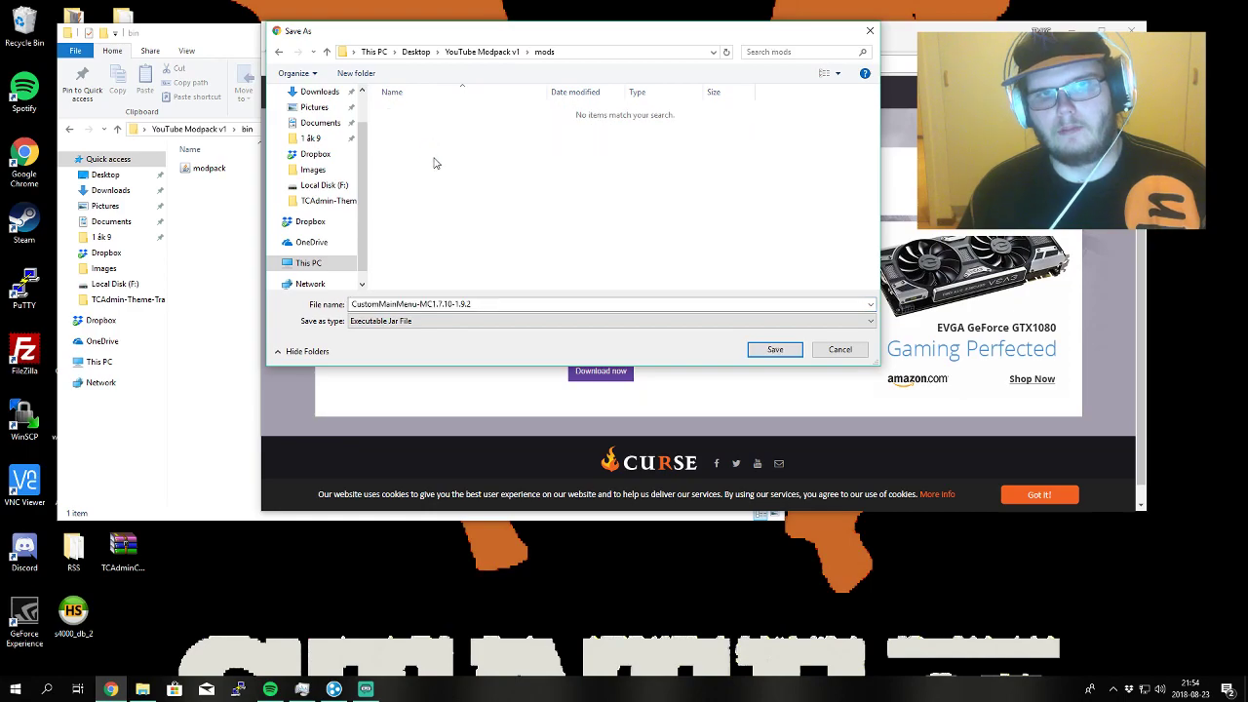
left_click(759, 353)
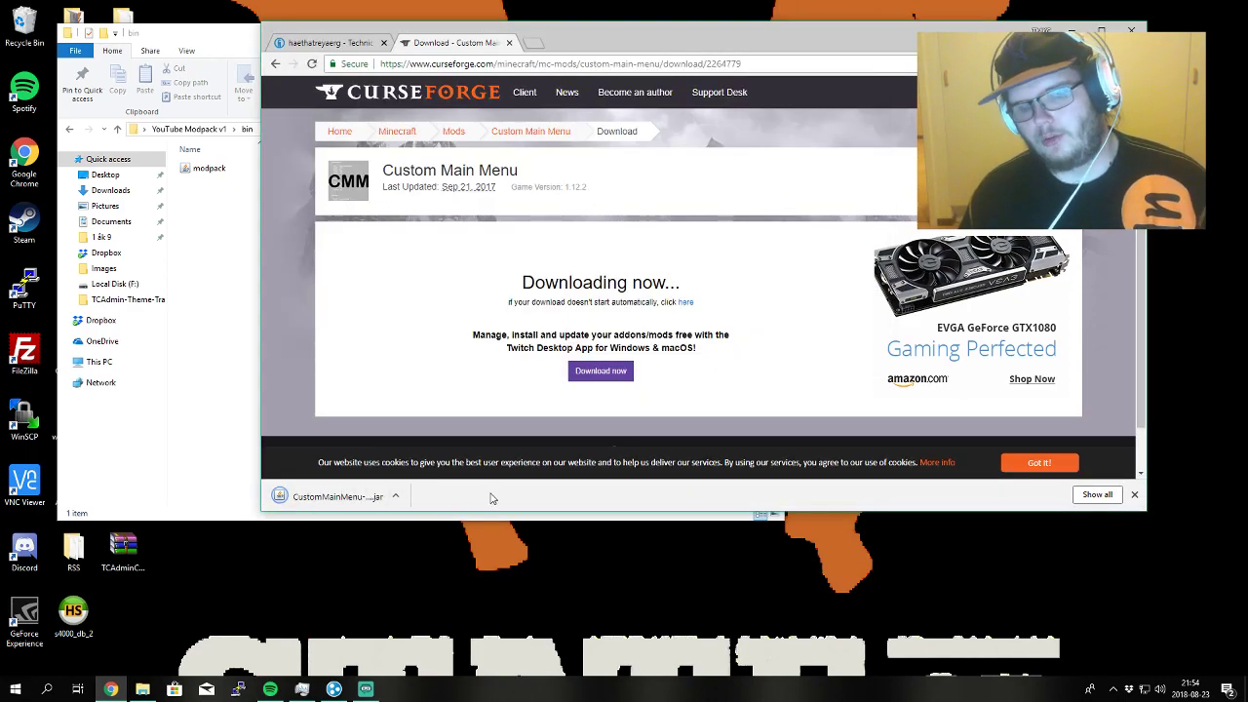
- Rename the downloaded jar in the modpack's mods folder to CustomMainMenu, removing the Minecraft and mod version suffix
left_click(216, 245)
key("BackSpace")
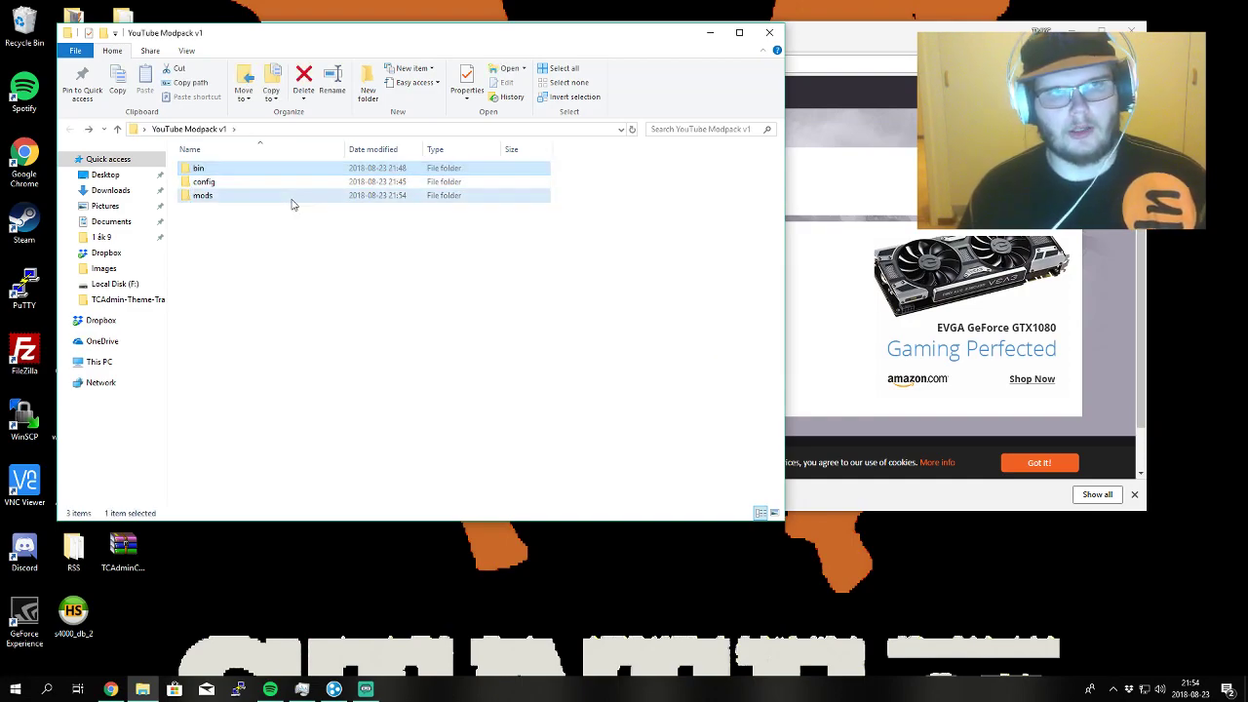
double_click(291, 198)
right_click(234, 178)
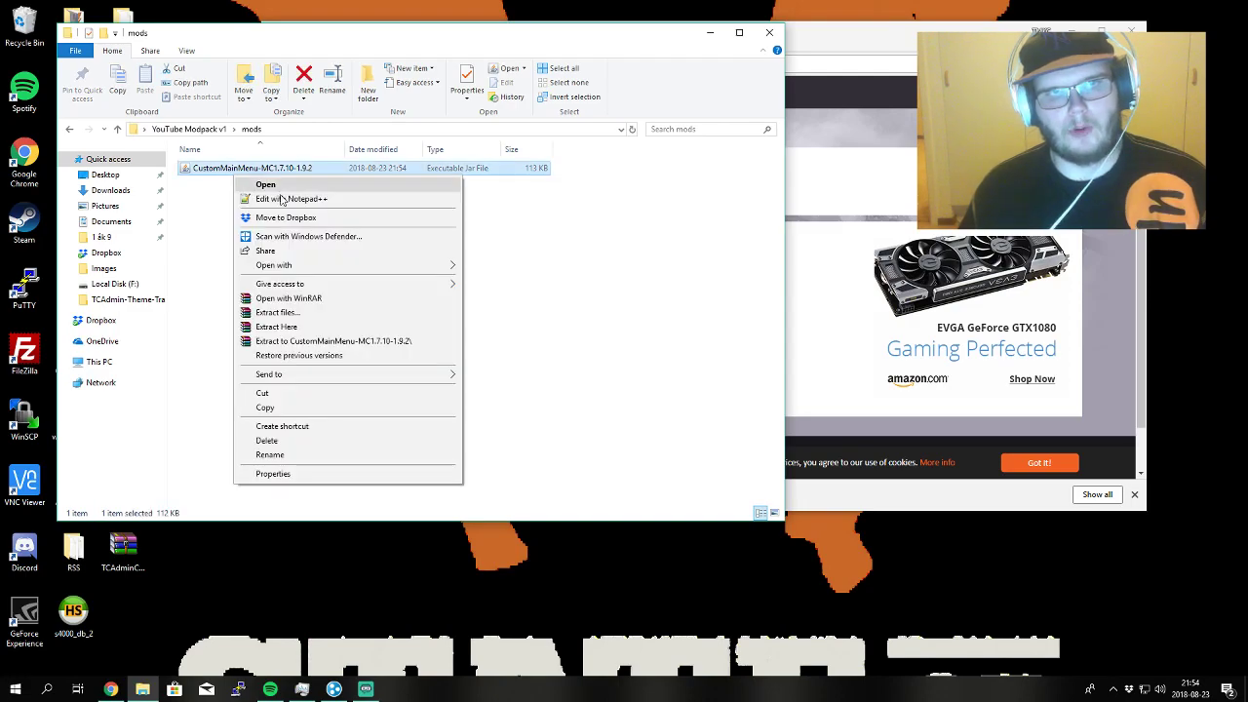
left_click(318, 457)
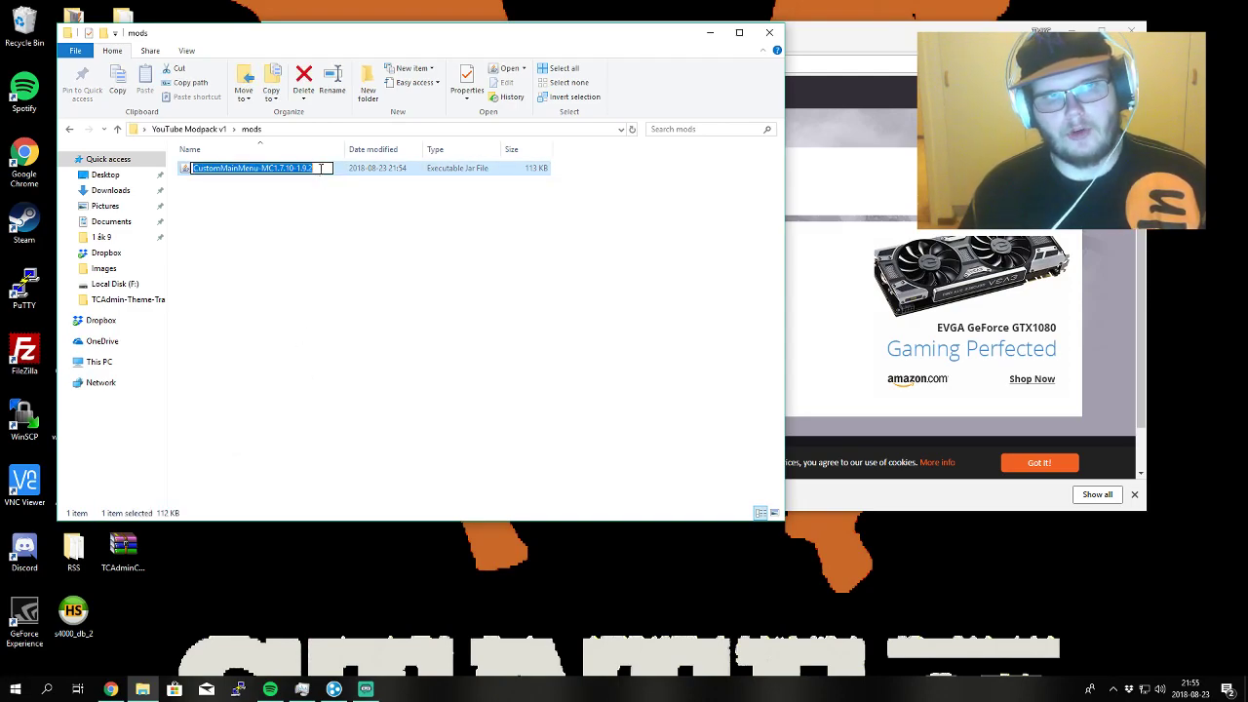
left_click_drag(320, 168, 262, 206)
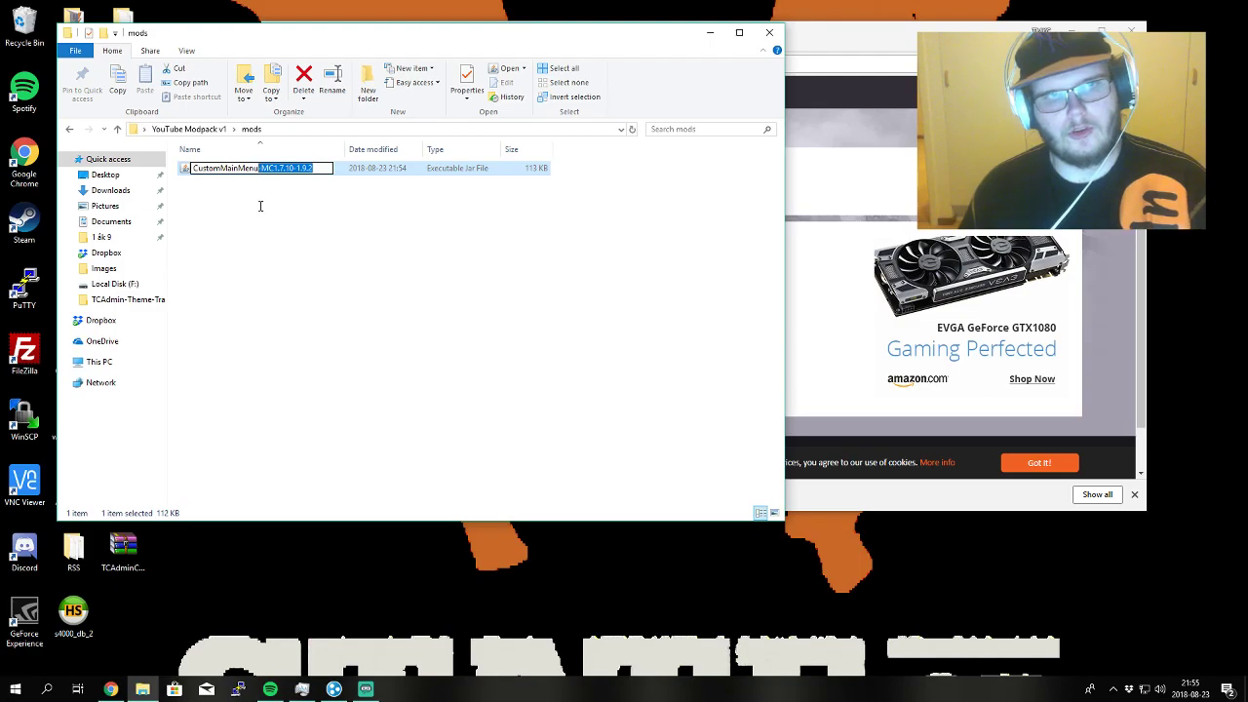
key("BackSpace")
left_click(244, 205)
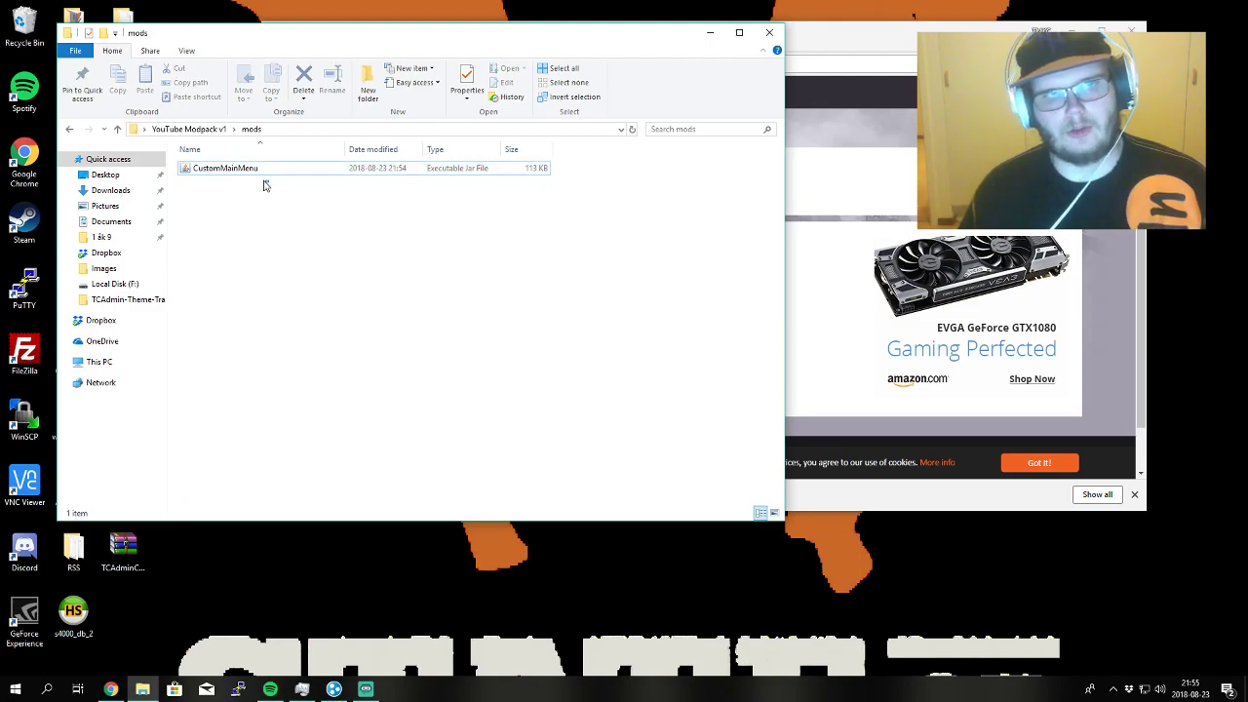
left_click(250, 169)
left_click(279, 239)
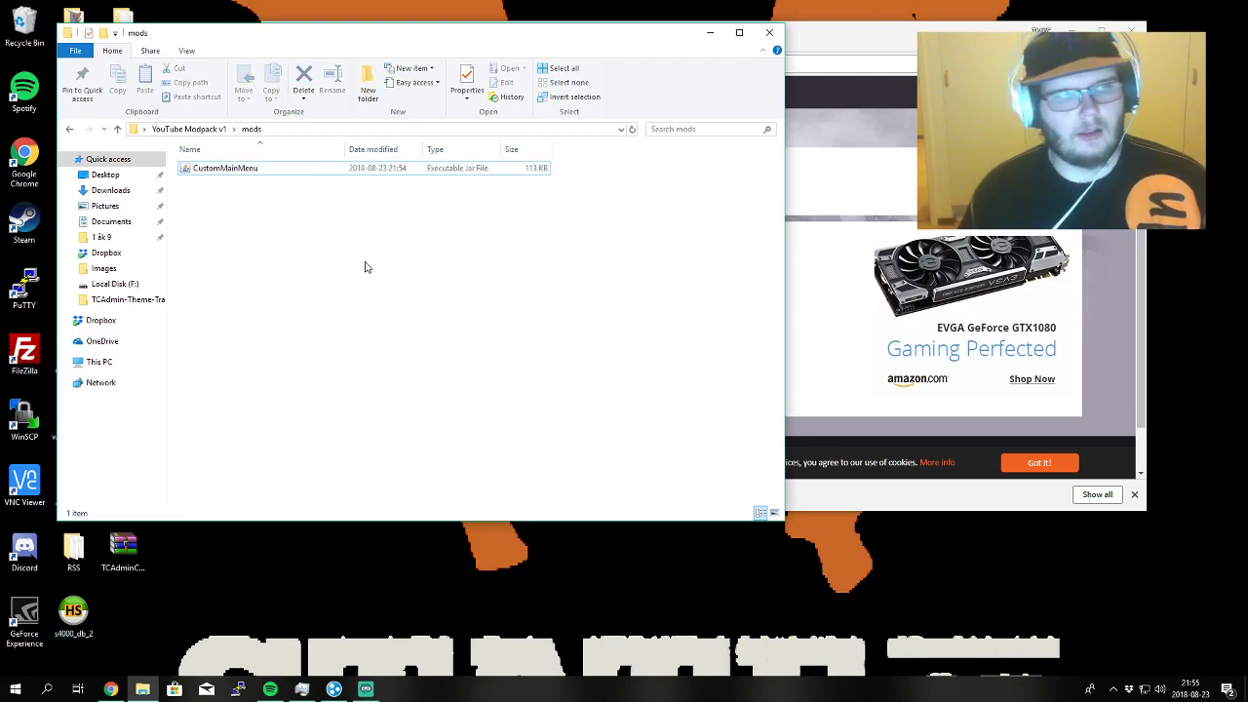
key("BackSpace")
right_click(311, 249)
left_click(548, 308)
right_click(232, 230)
left_click(521, 385)
right_click(295, 248)
left_click(223, 252)
left_click_drag(234, 220, 256, 163)
left_click_drag(567, 219, 567, 146)
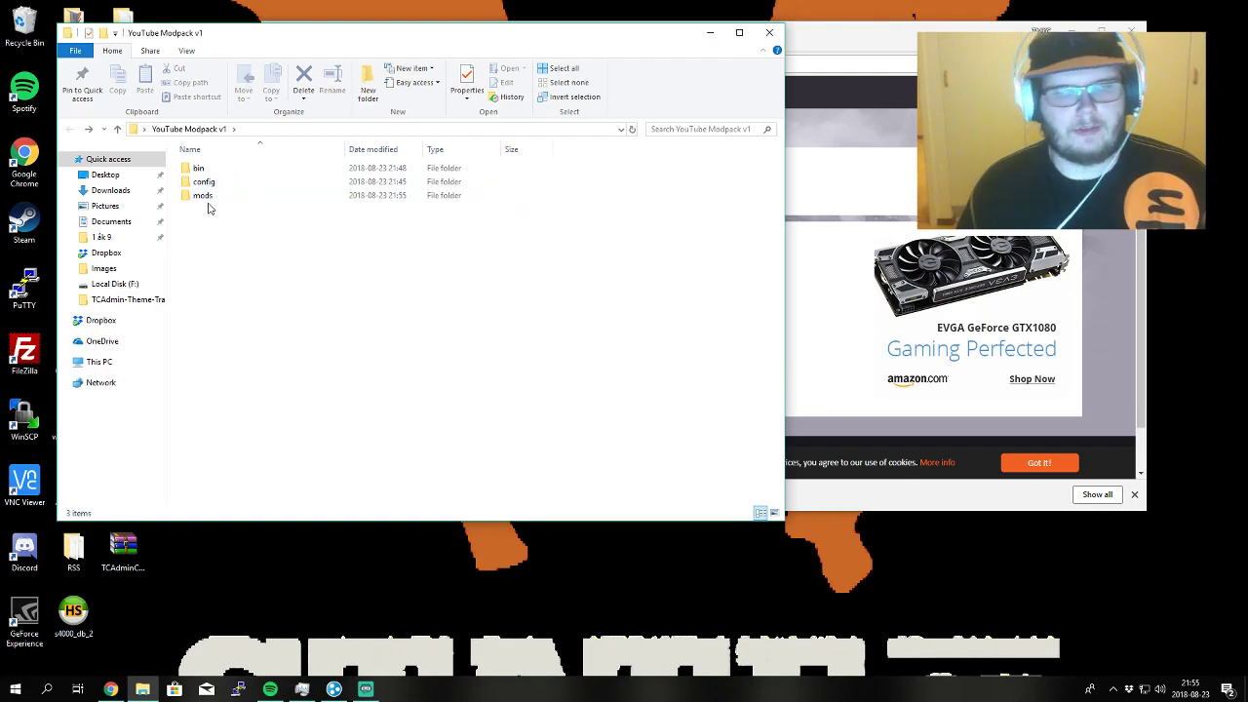
mouse_move(382, 327)
left_mouse_down()
mouse_move(246, 260)
mouse_move(371, 332)
left_mouse_up()
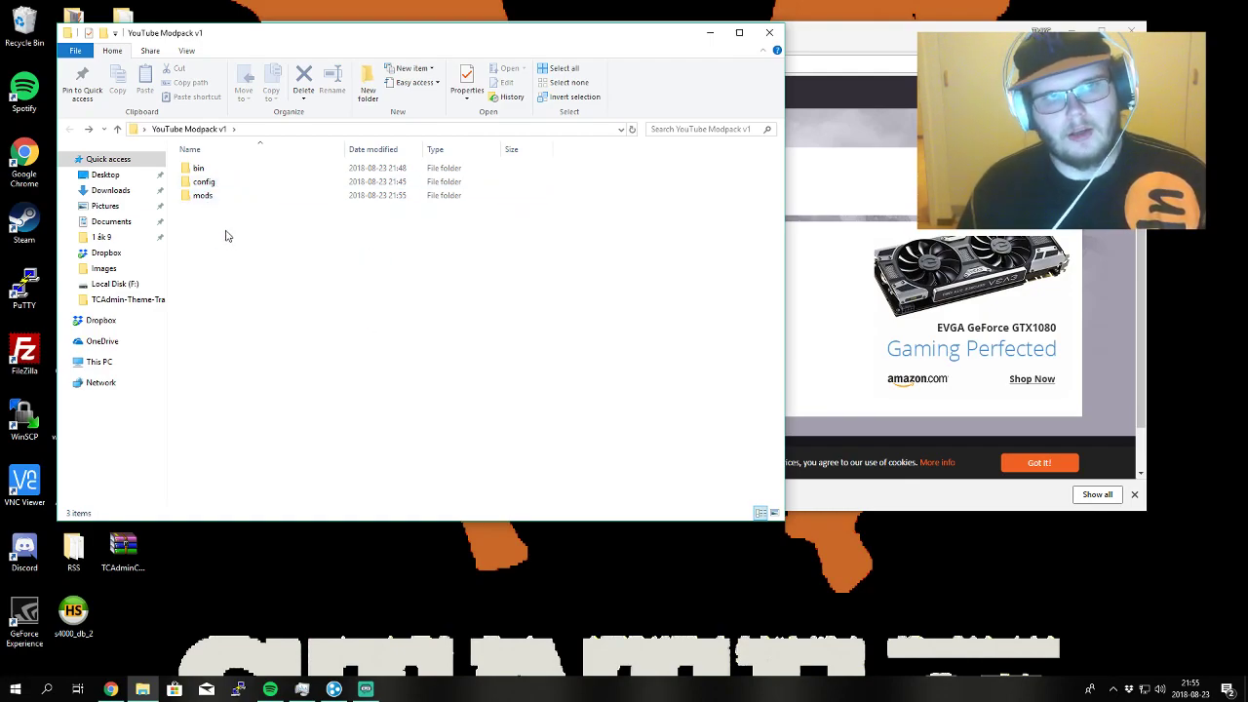
double_click(205, 194)
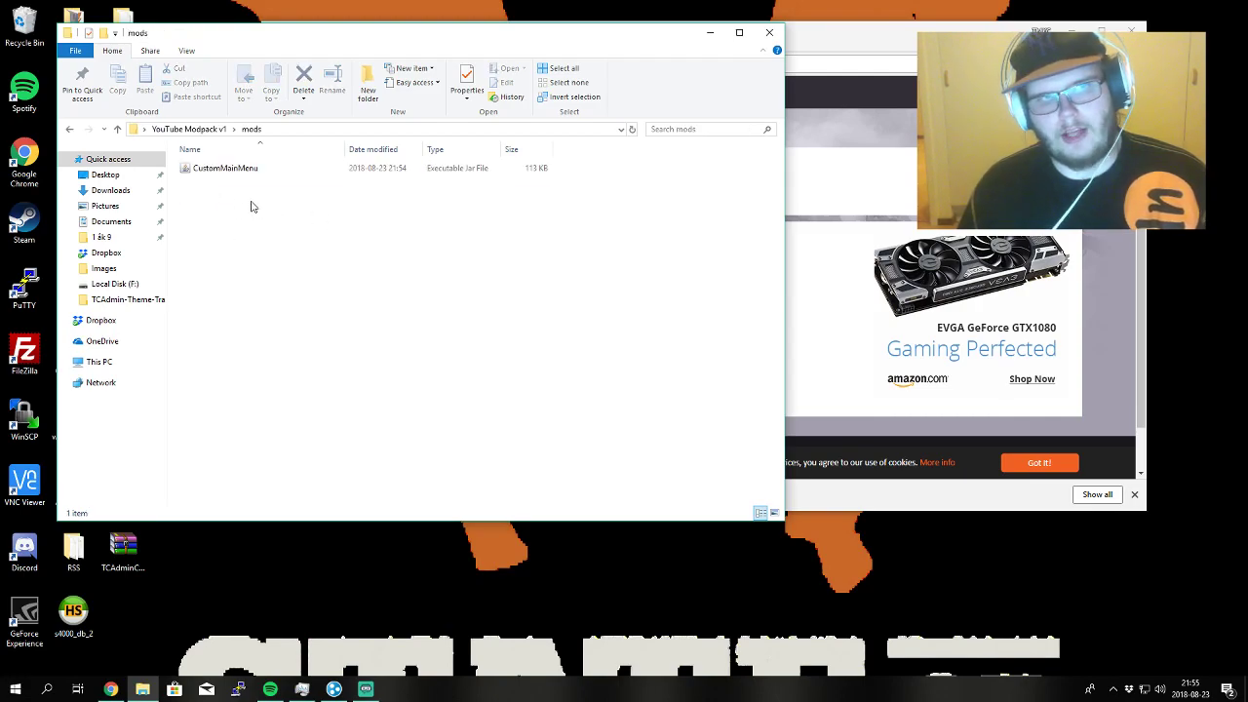
key("alt+Left")
left_click(230, 235)
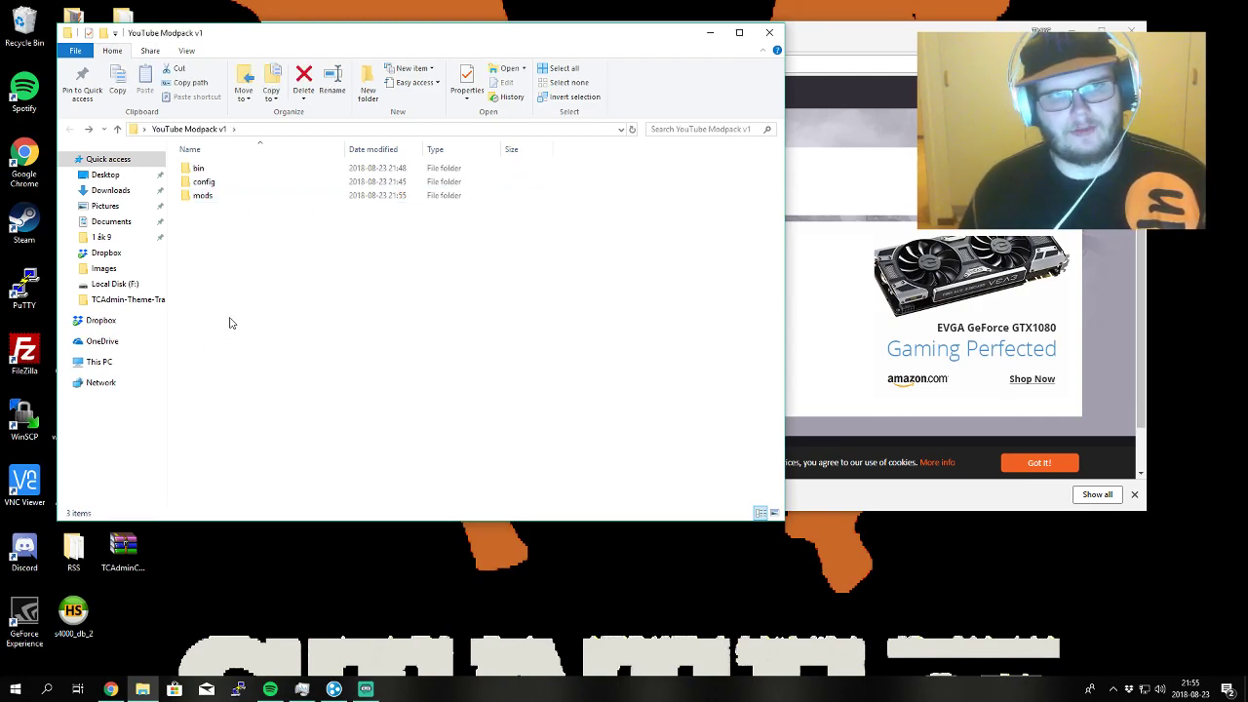
double_click(223, 201)
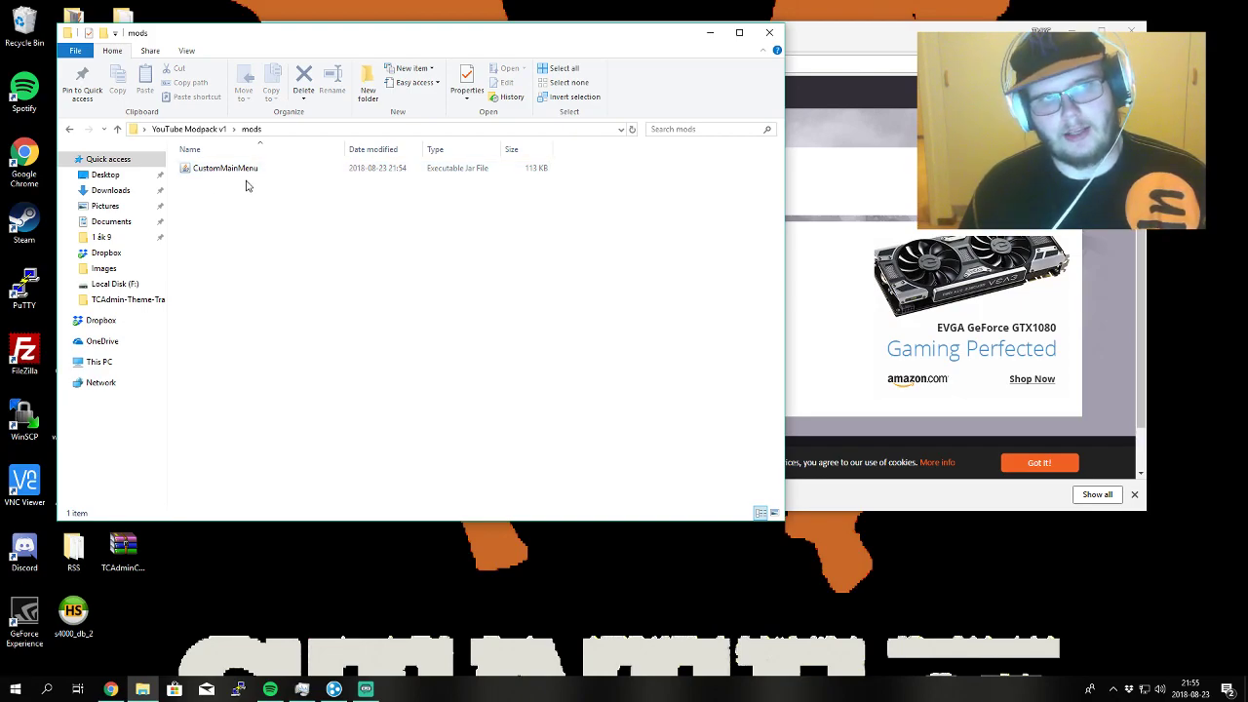
- Create a text document named Mod Versions directly in the YouTube Modpack v1 folder
key("alt+Up")
right_click(227, 283)
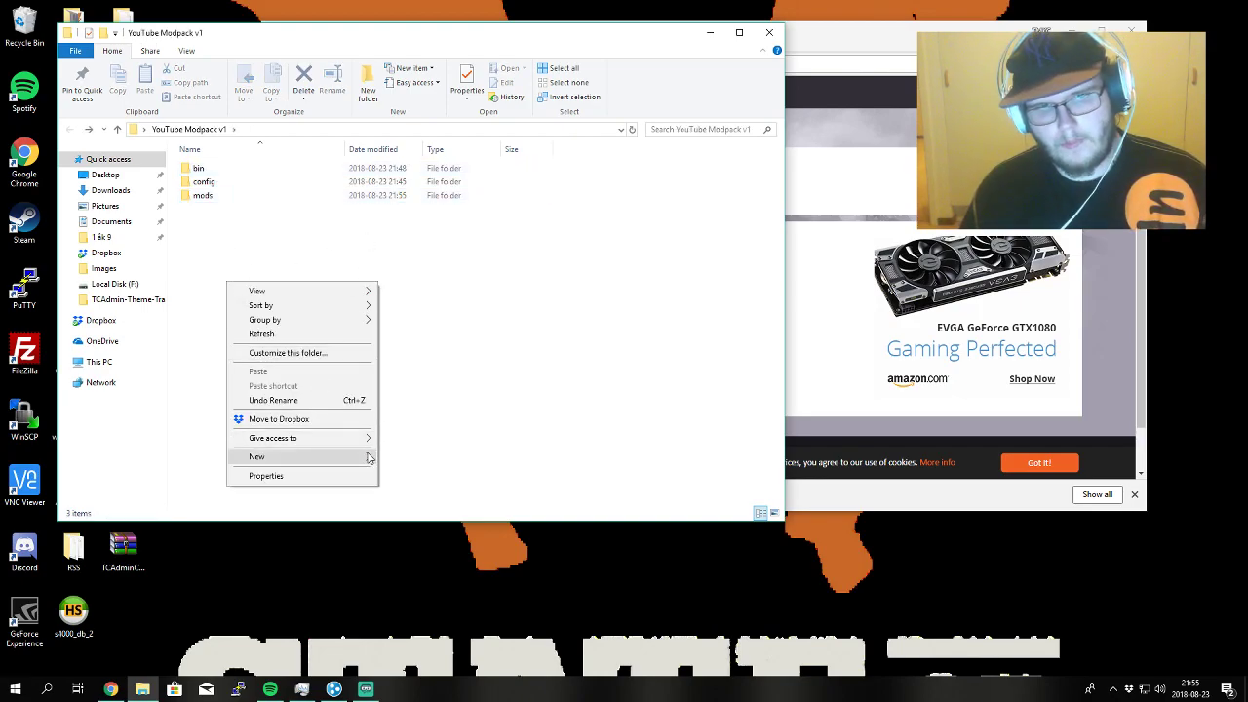
mouse_move(368, 457)
left_click(429, 535)
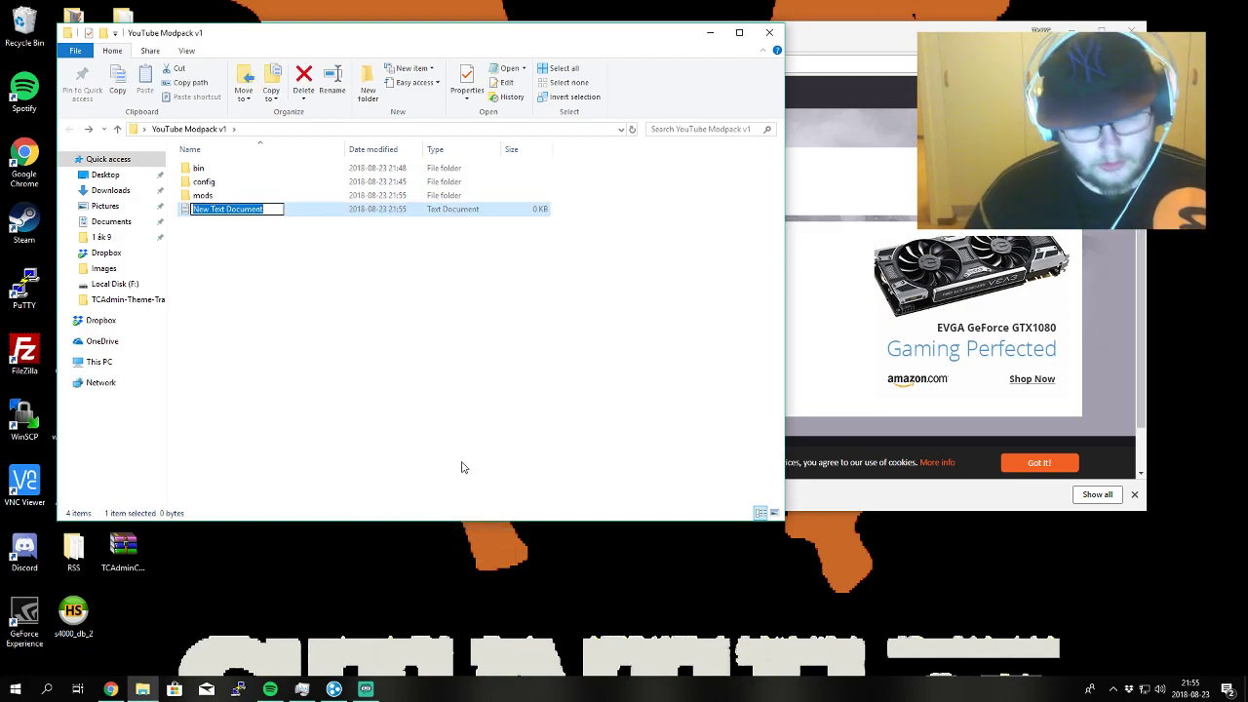
type("Mod")
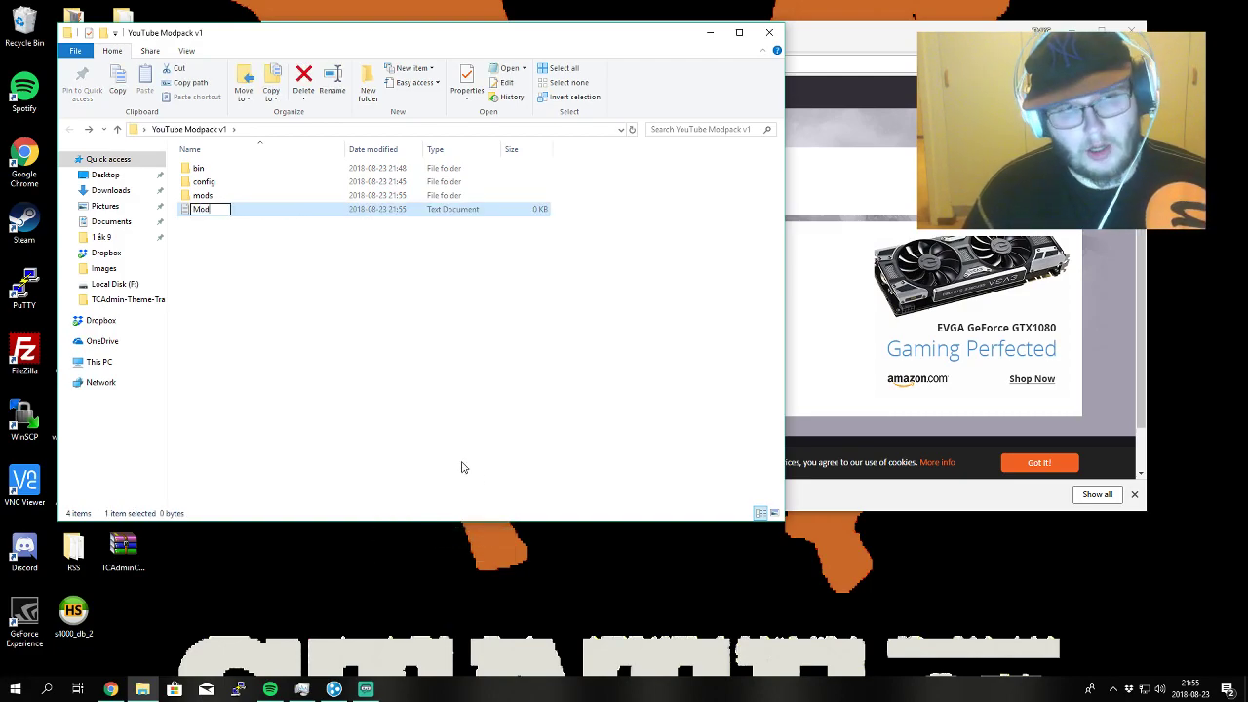
type(" Versions")
key("Return")
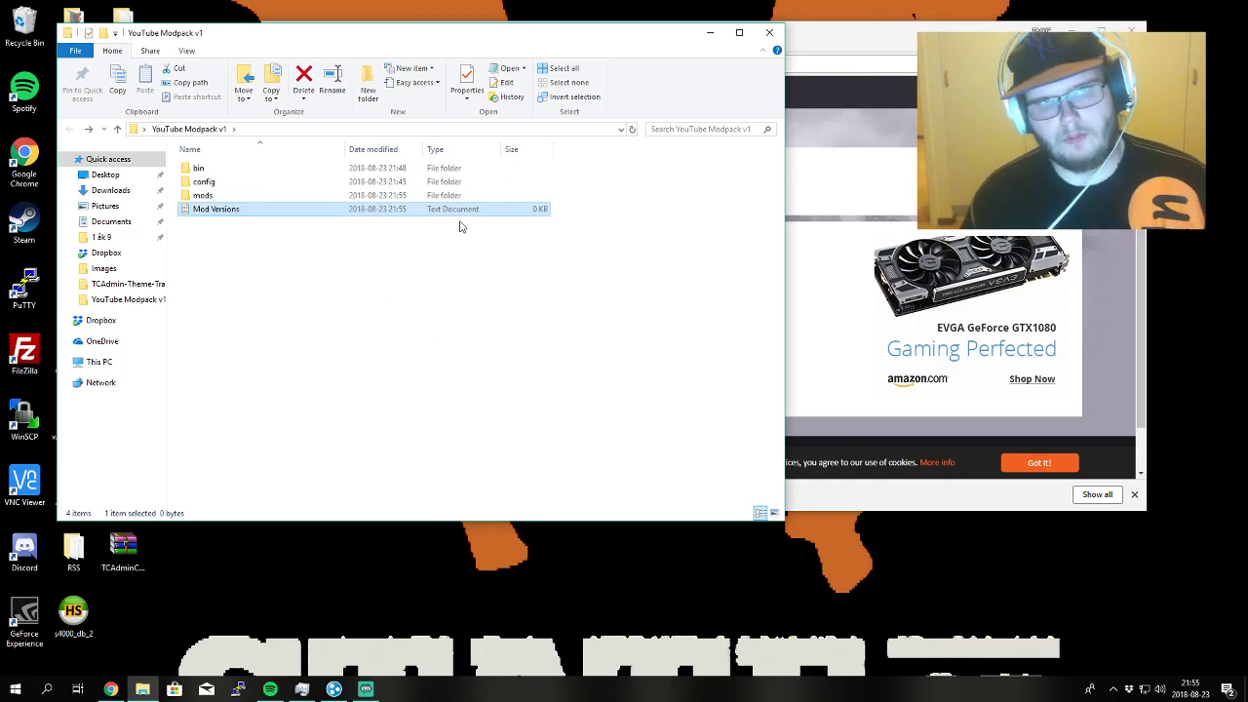
- Open Mod Versions, enter "CustomMainMenu - " and bring up Custom Main Menu's 1.7.10 file list beside it
double_click(472, 208)
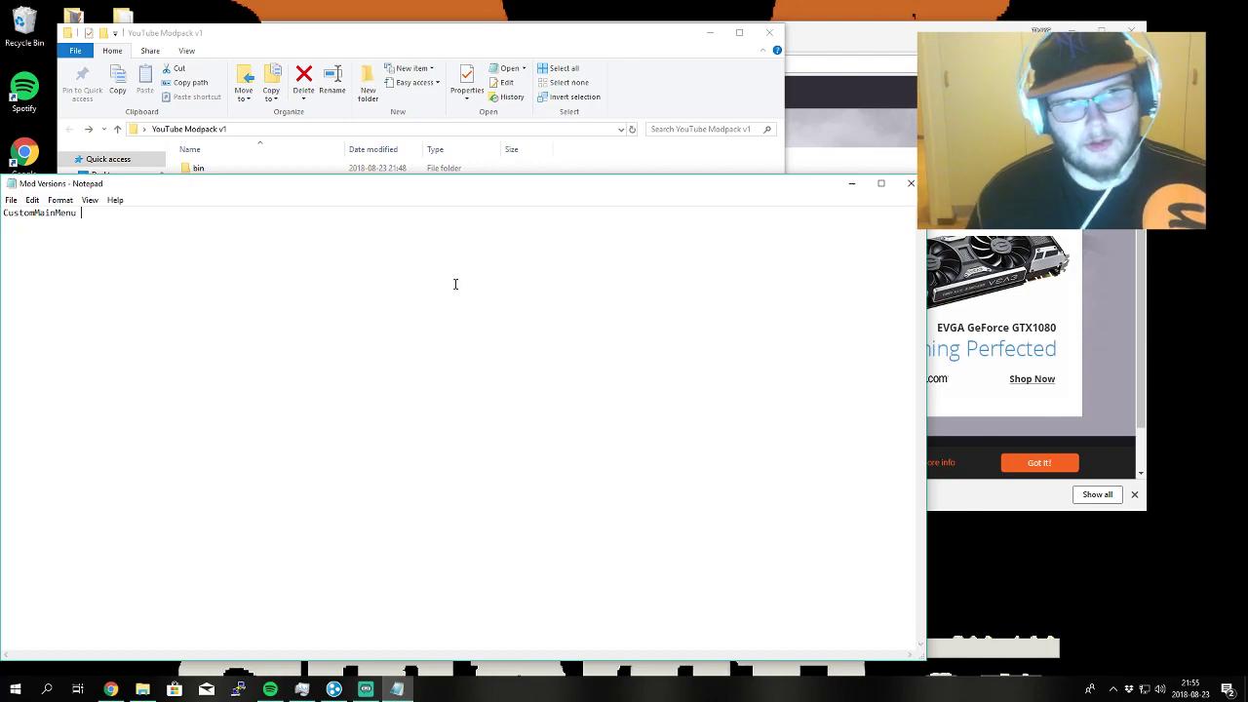
left_click_drag(916, 37, 991, 47)
left_click(767, 75)
key("Return")
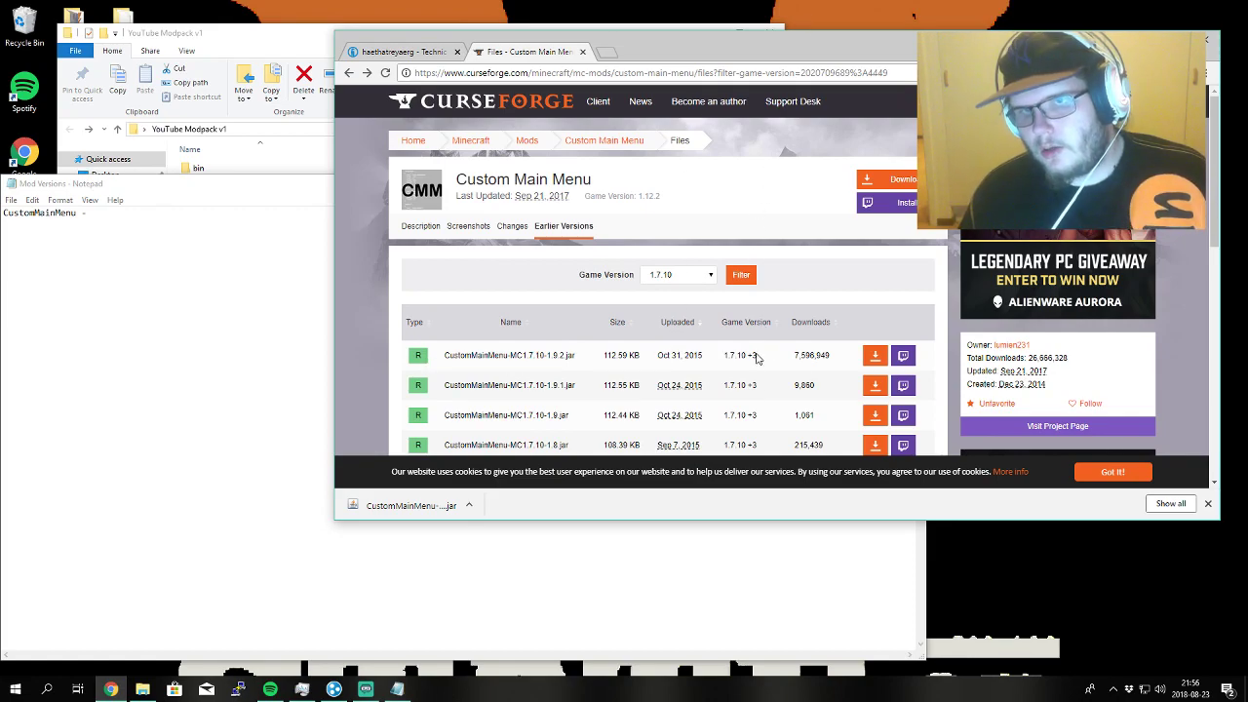
left_click_drag(246, 198, 407, 446)
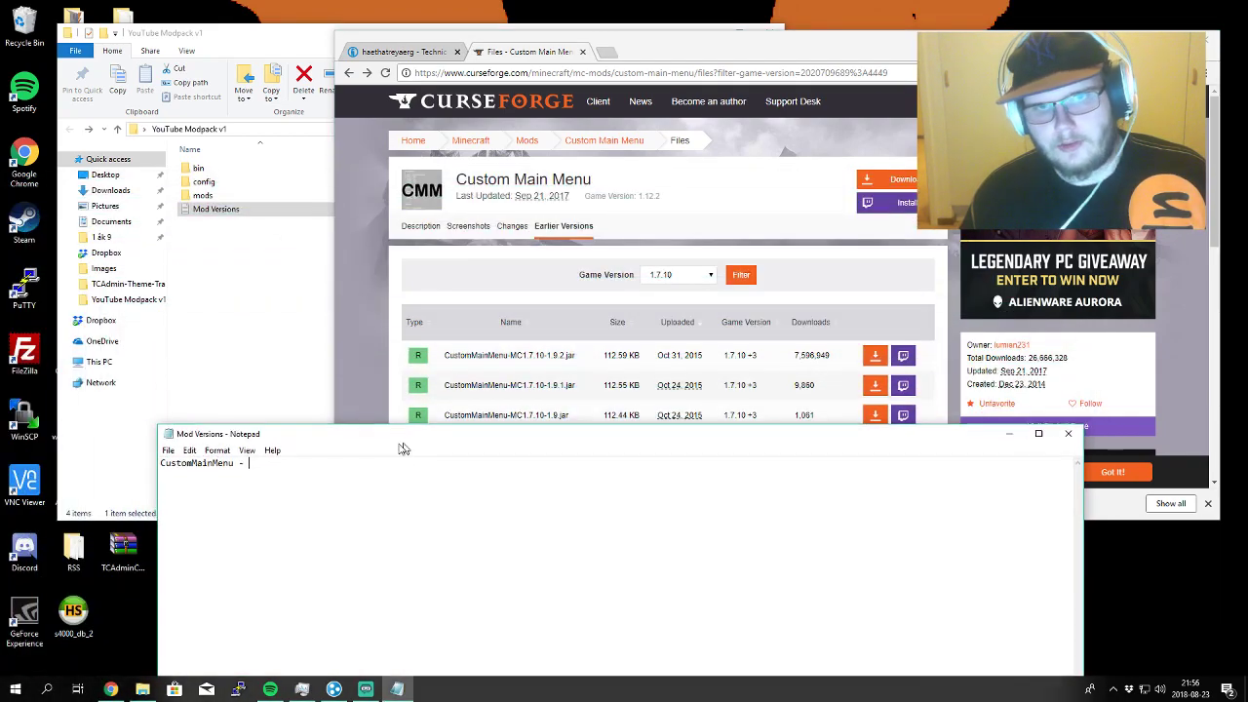
- Copy the file name CustomMainMenu-MC1.7.10-1.9.2 from the file list into Mod Versions, leaving out the .jar extension
left_click(570, 357)
left_click_drag(576, 358, 444, 363)
key("ctrl+c")
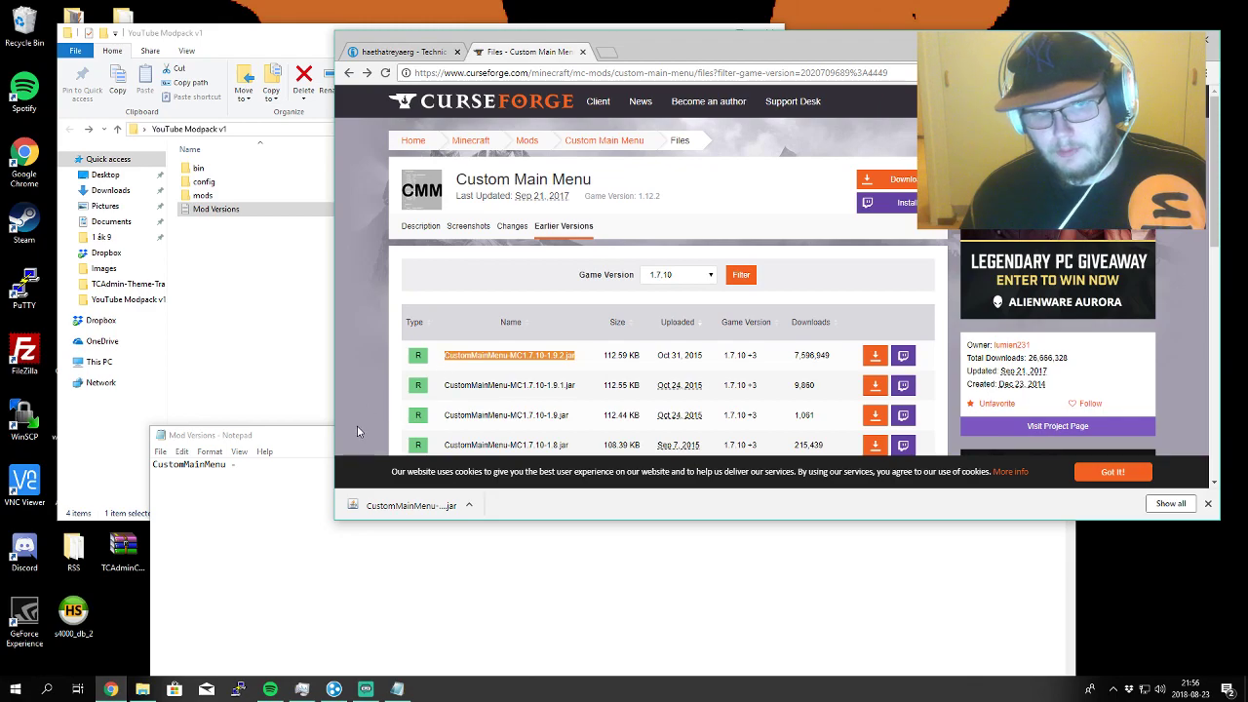
left_click(306, 475)
key("ctrl+v")
left_click_drag(413, 466, 393, 465)
key("BackSpace")
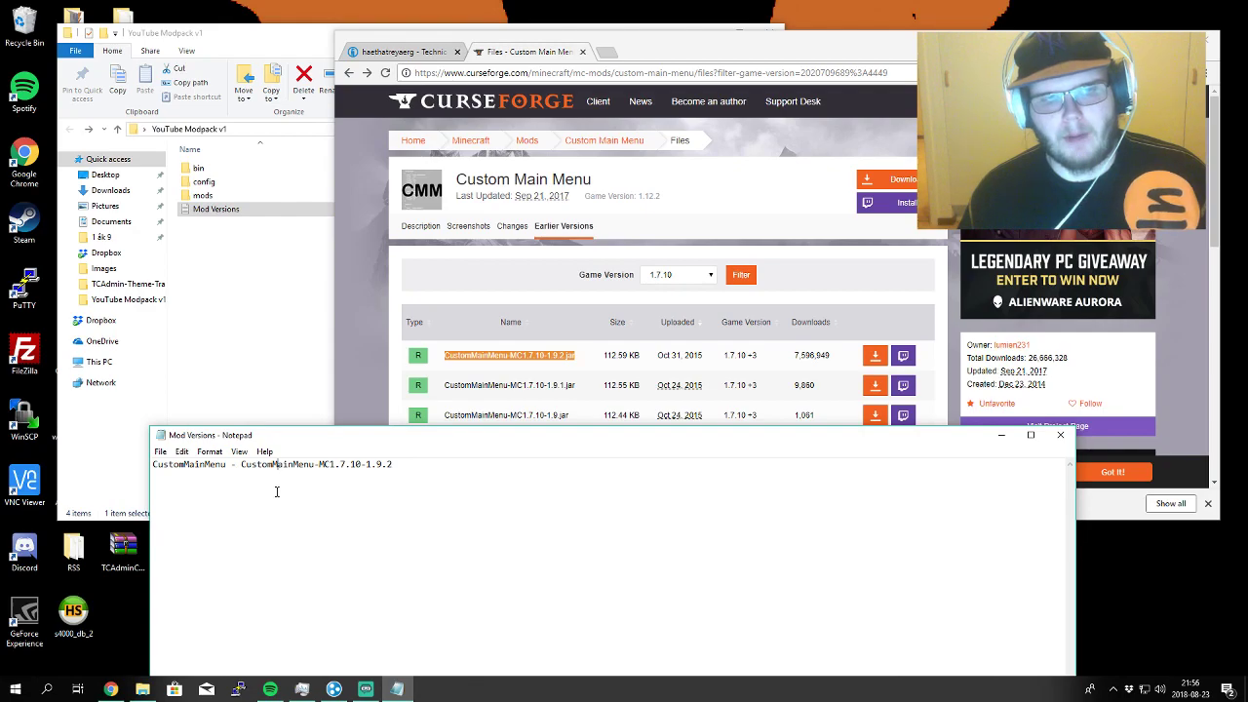
- Compare the version noted in Mod Versions with the CurseForge file name and the renamed jar in the mods folder
left_click_drag(382, 486, 242, 494)
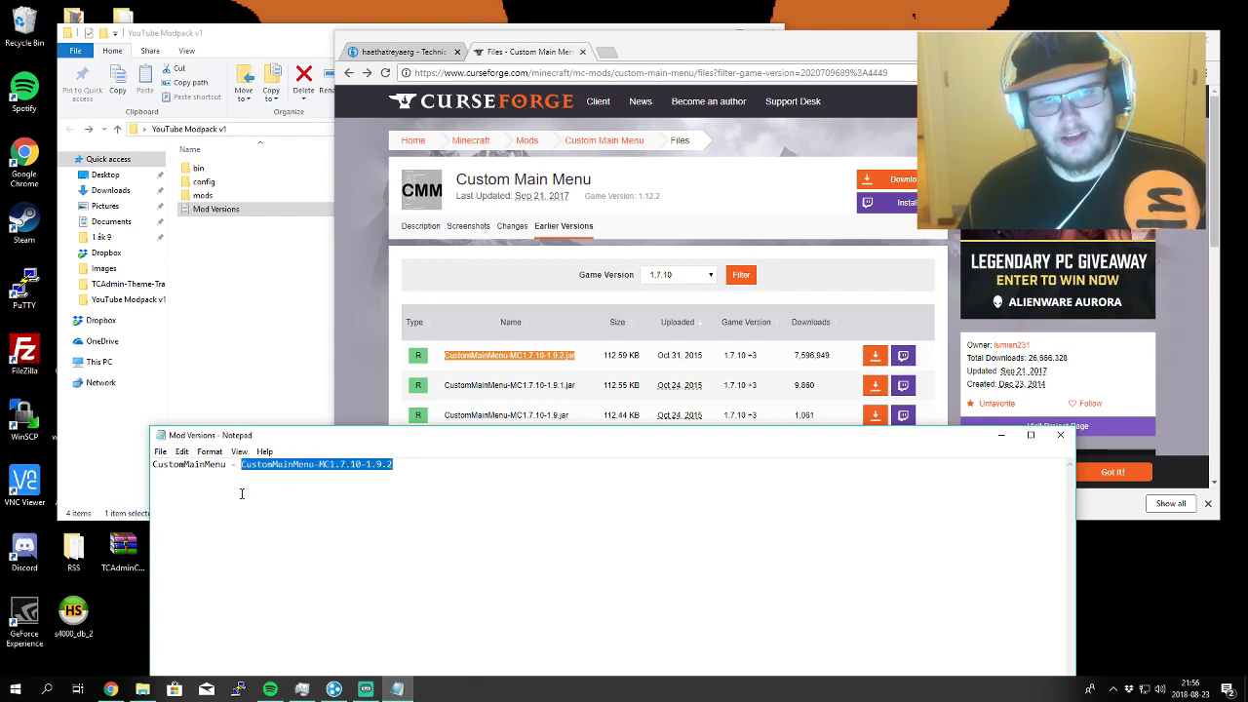
left_click(235, 494)
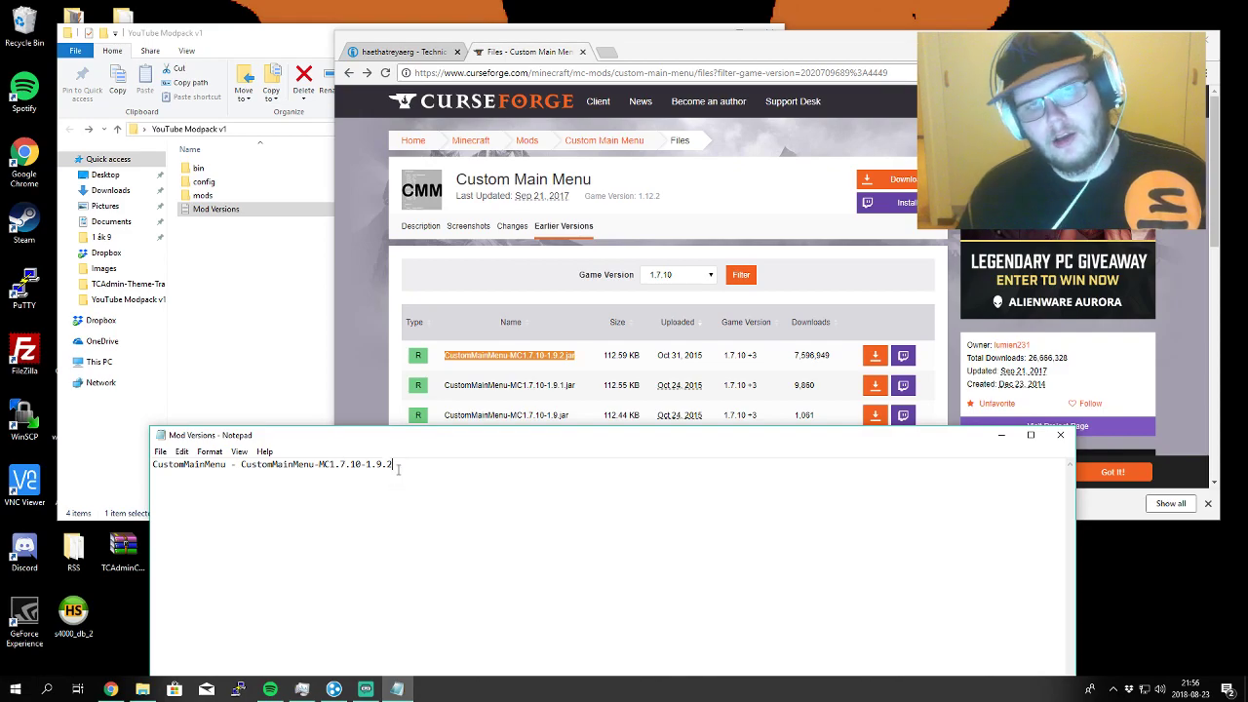
left_click(528, 291)
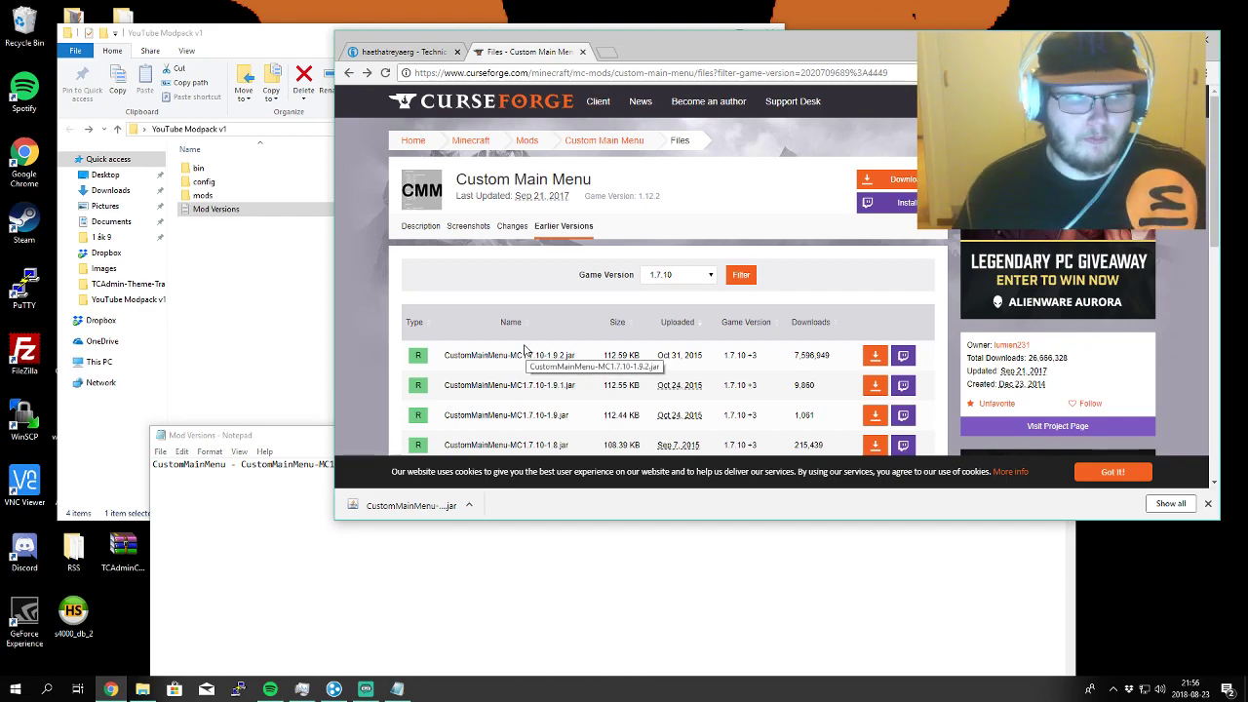
left_click(318, 496)
left_click_drag(384, 487, 366, 491)
left_click(380, 490)
mouse_move(577, 357)
left_mouse_down()
mouse_move(458, 367)
mouse_move(563, 363)
left_mouse_up()
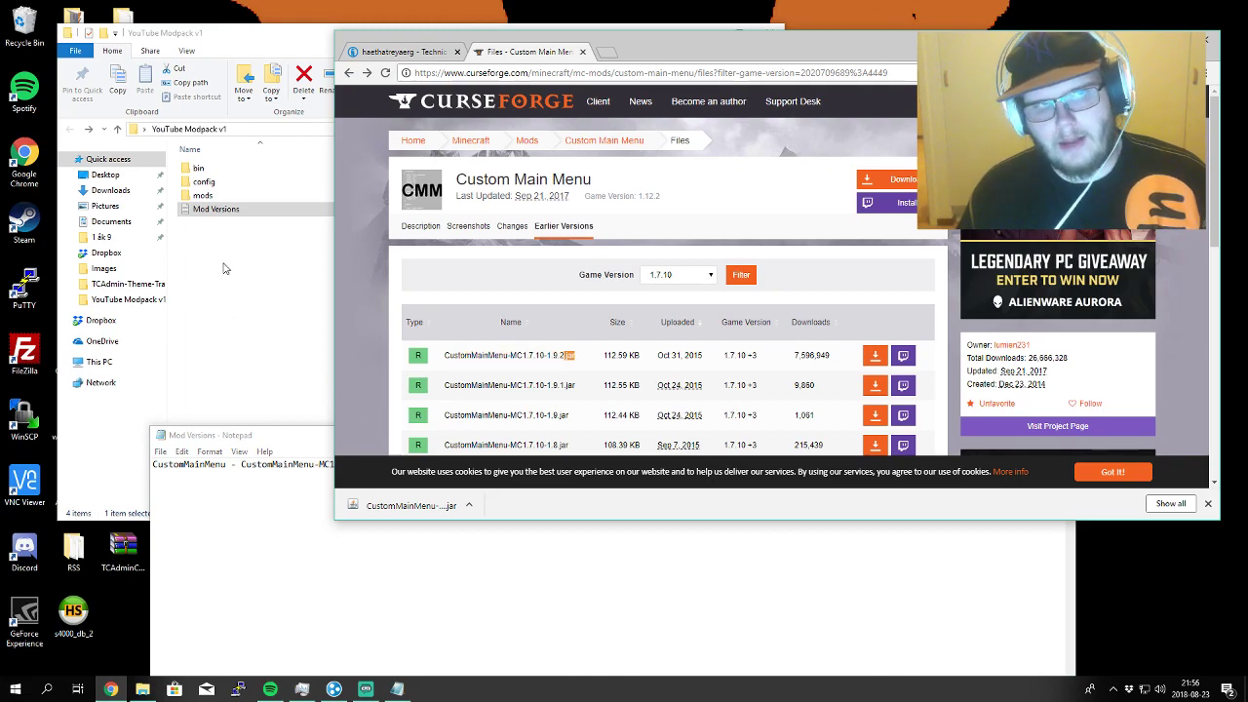
left_click(223, 239)
double_click(226, 197)
left_click(282, 173)
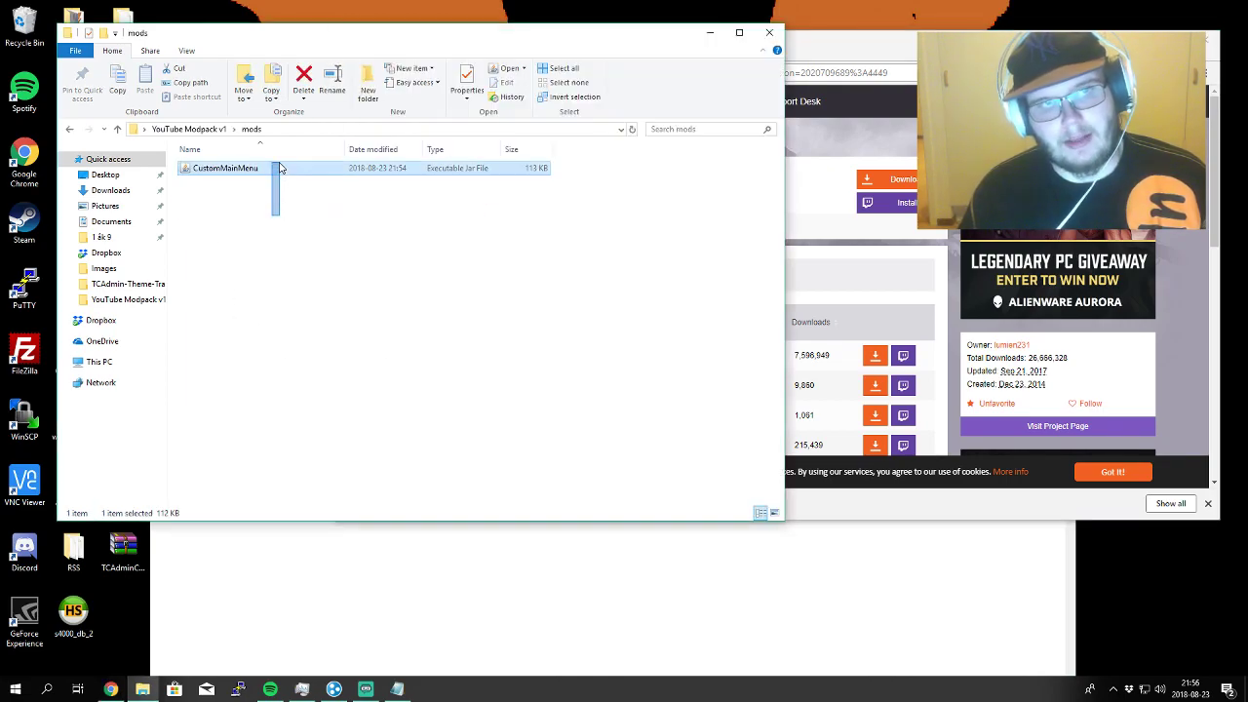
left_click(288, 244)
left_click(426, 579)
left_click_drag(474, 487, 315, 491)
- Append " - " and the web address of Custom Main Menu's 1.7.10 file list to the CustomMainMenu line in Mod Versions
key("End")
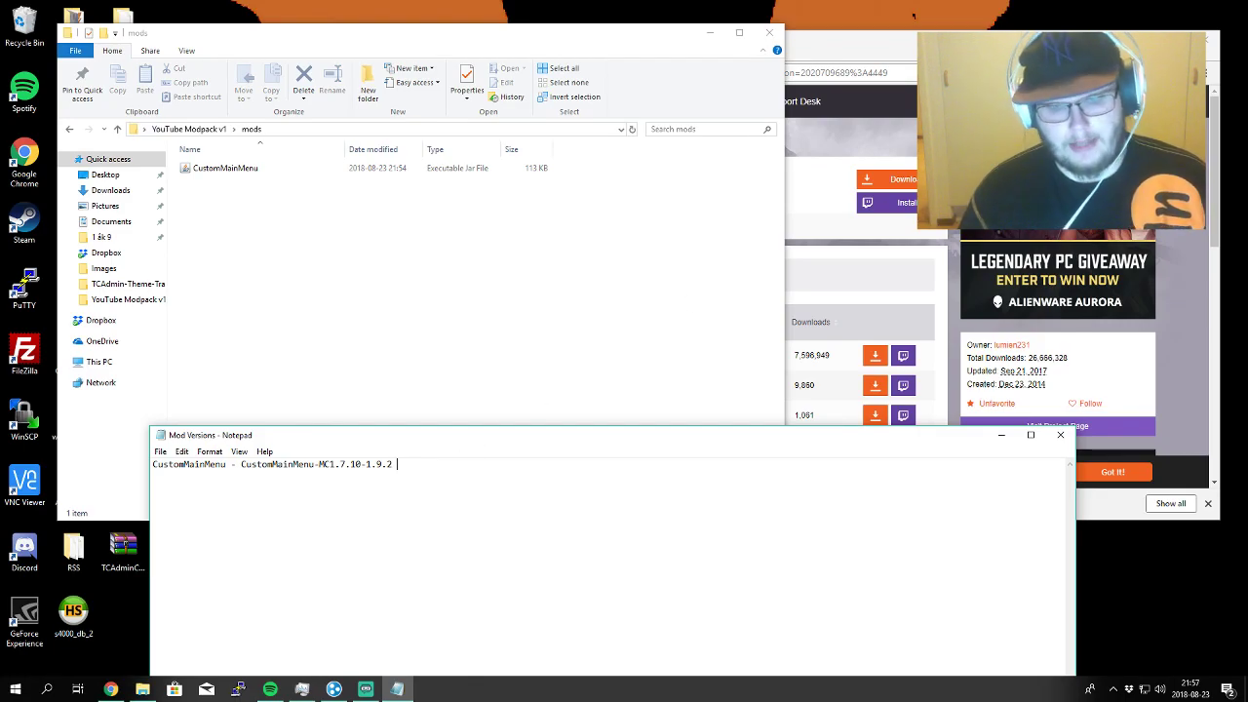
left_click(889, 52)
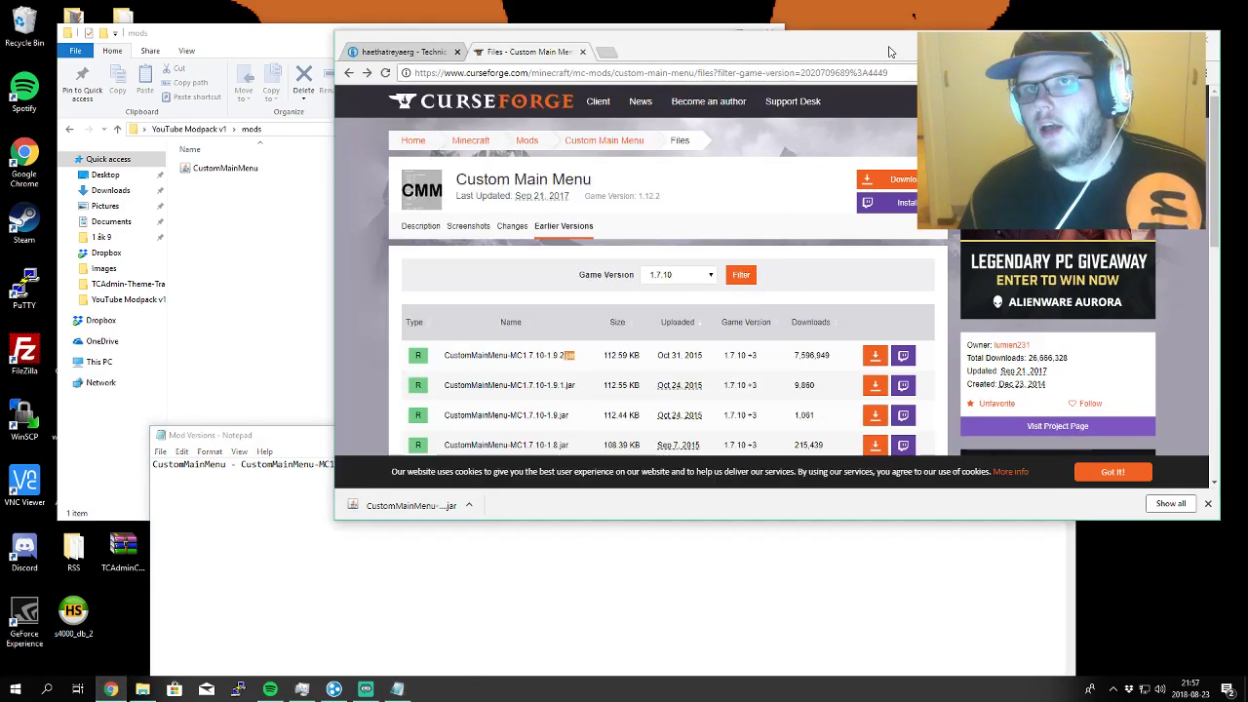
left_click(812, 75)
key("ctrl+c")
left_click(568, 595)
key("ctrl+v")
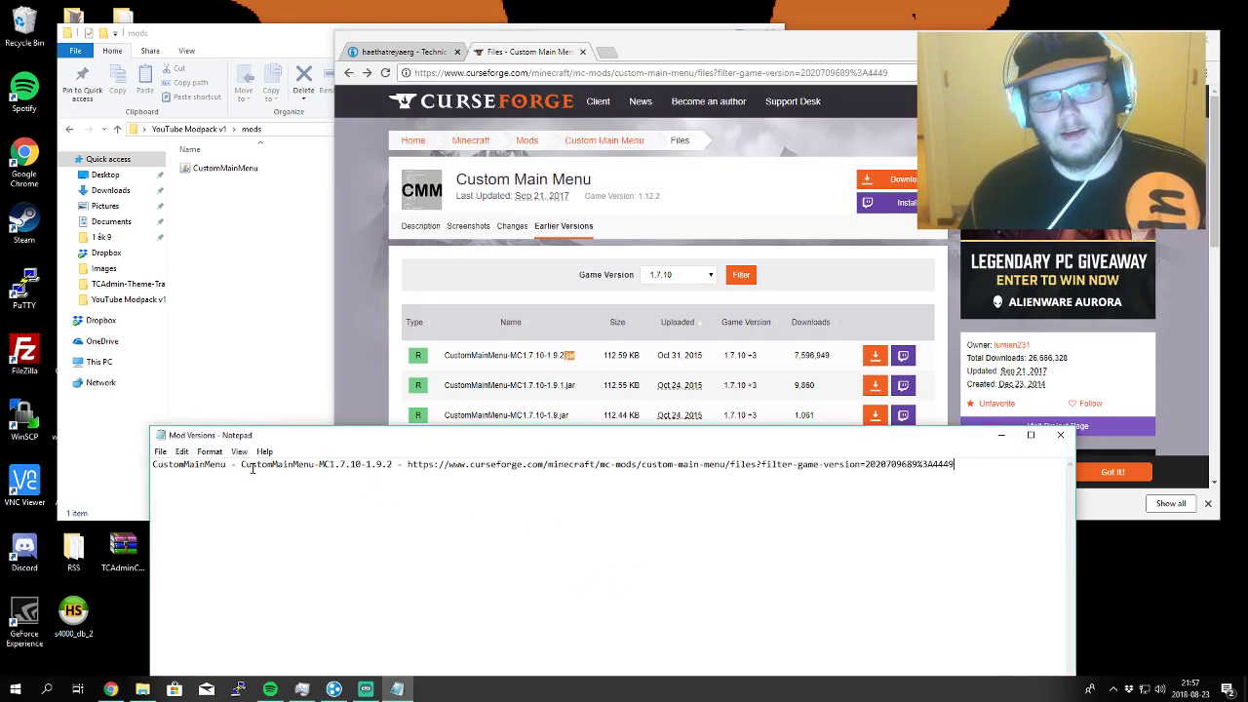
- Review the complete CustomMainMenu line in Mod Versions and the matching file in the mods folder
left_click(193, 467)
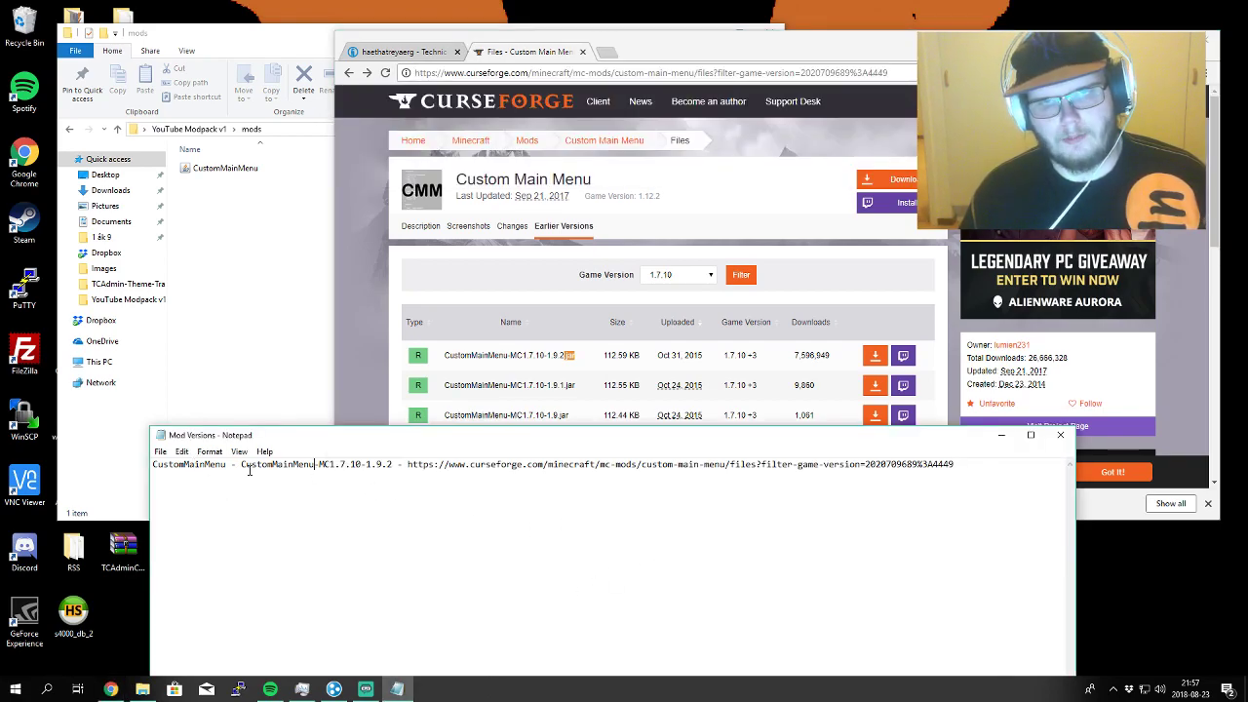
left_click_drag(243, 466, 973, 478)
left_click(963, 486)
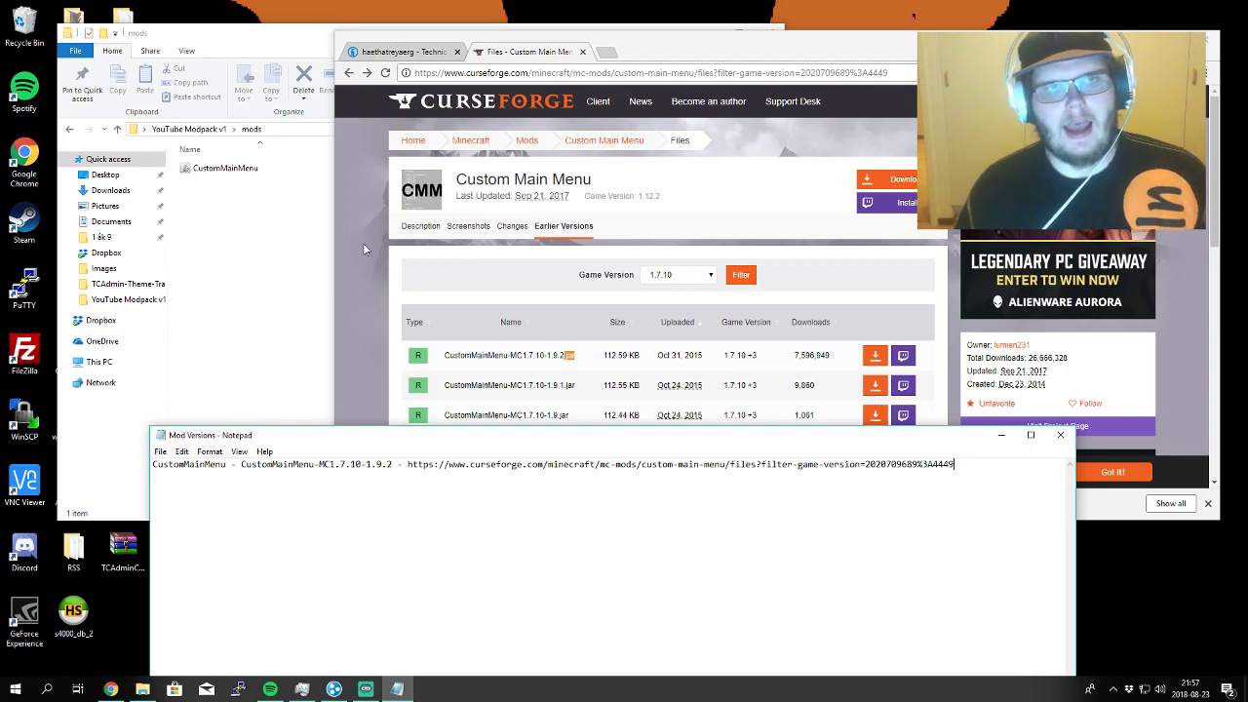
left_click(237, 216)
left_click_drag(411, 243, 168, 156)
left_click(258, 256)
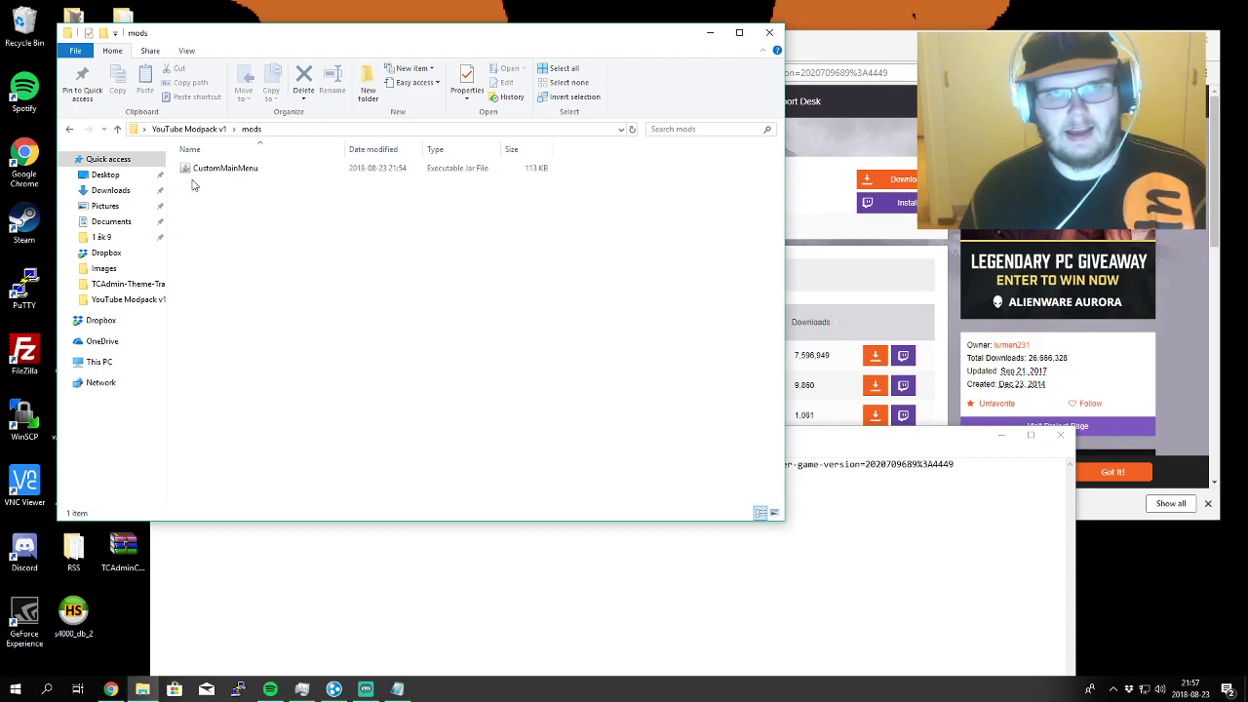
- Close the Mod Versions document and return from the mods folder to the YouTube Modpack v1 folder
left_click(293, 172)
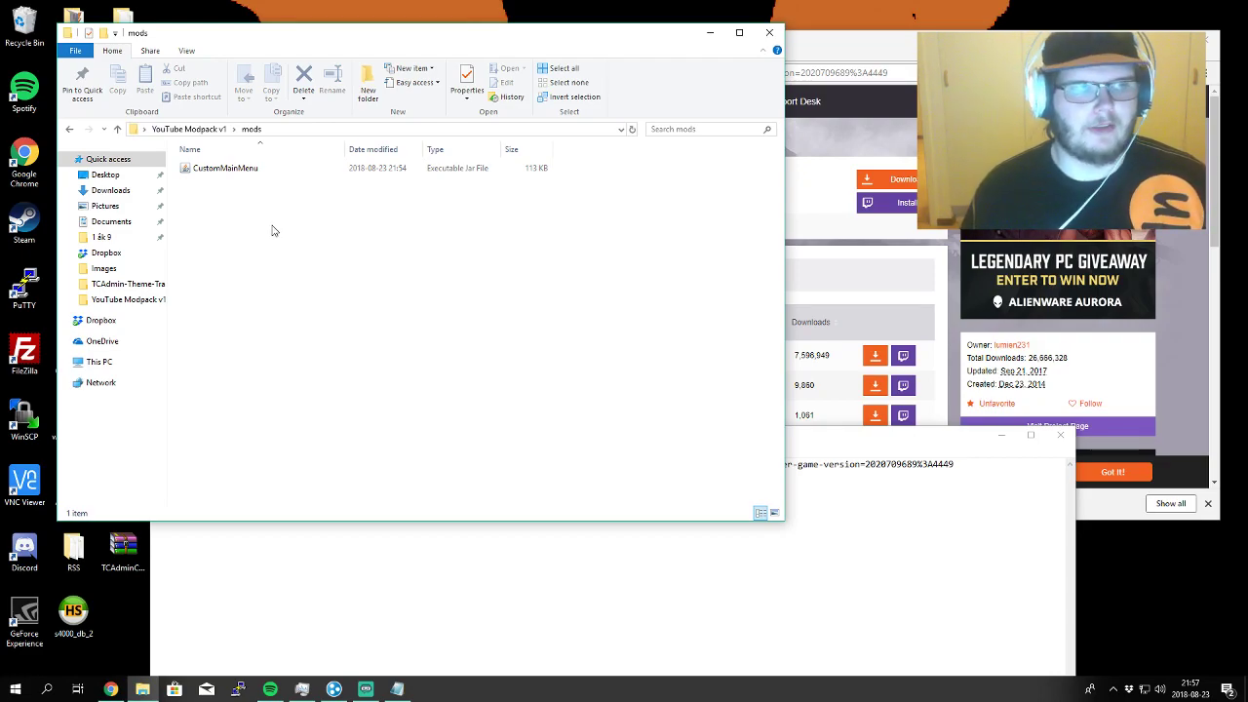
left_click(845, 524)
left_click(1061, 435)
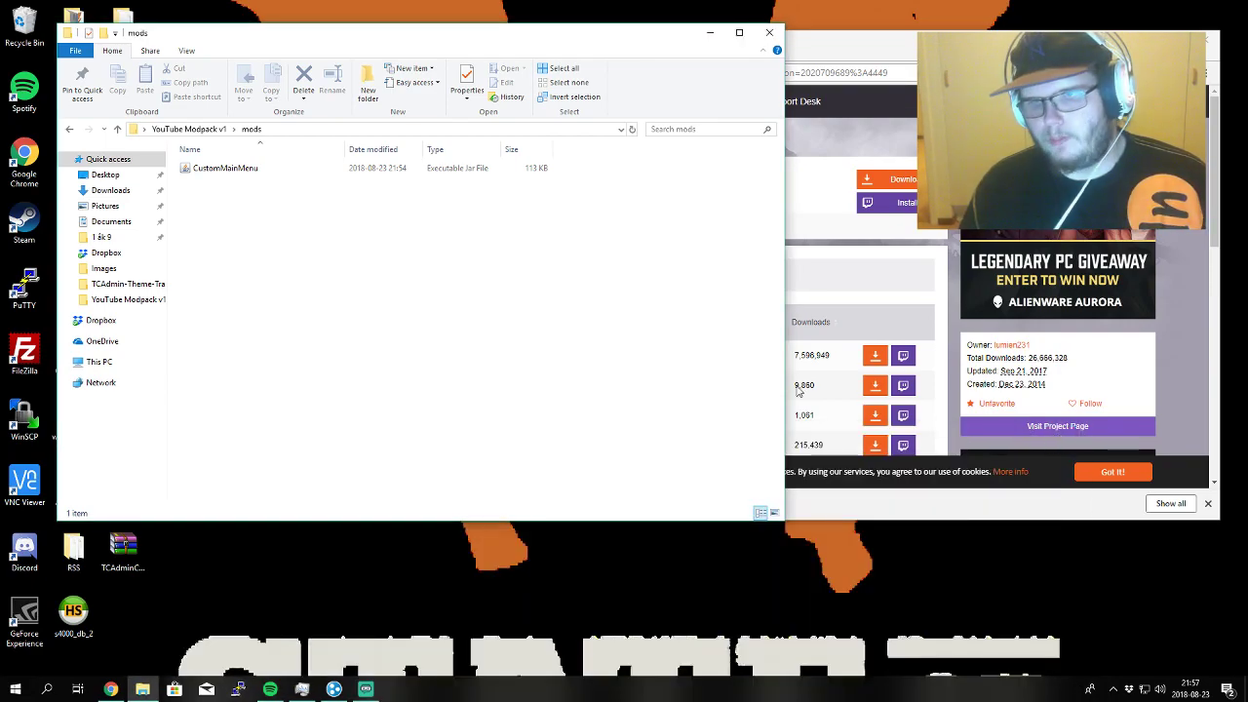
key("alt+Left")
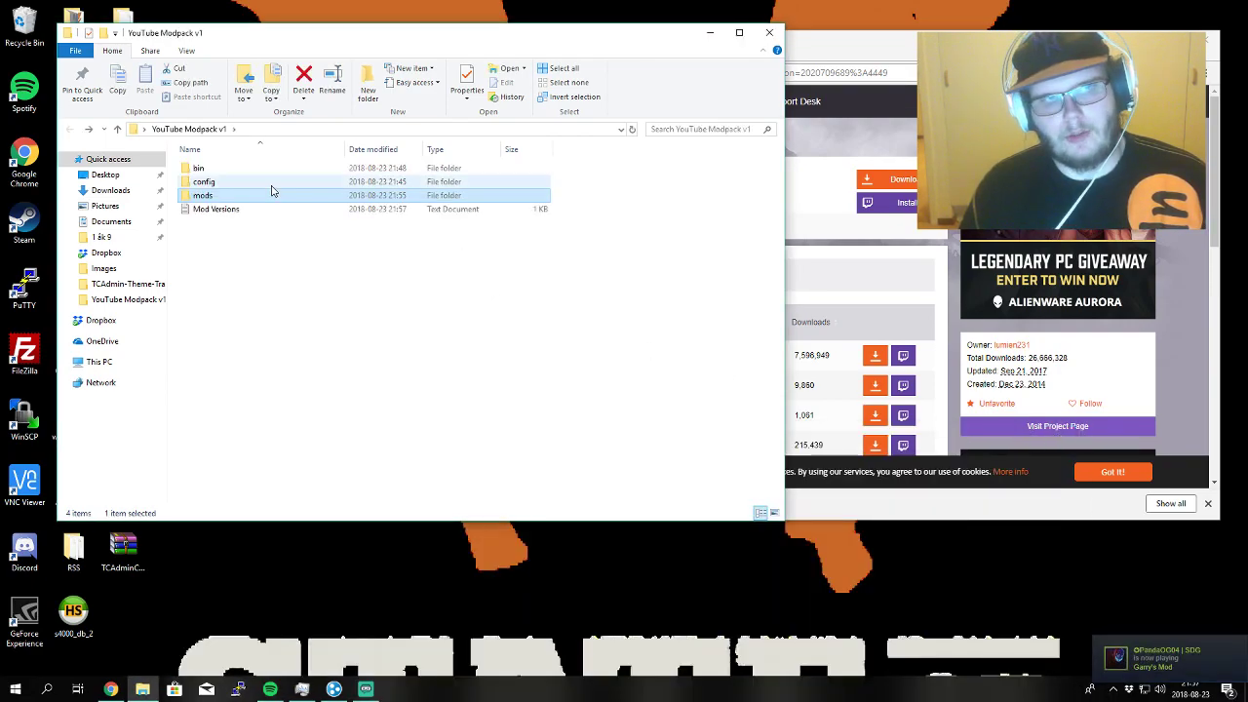
left_click(220, 223)
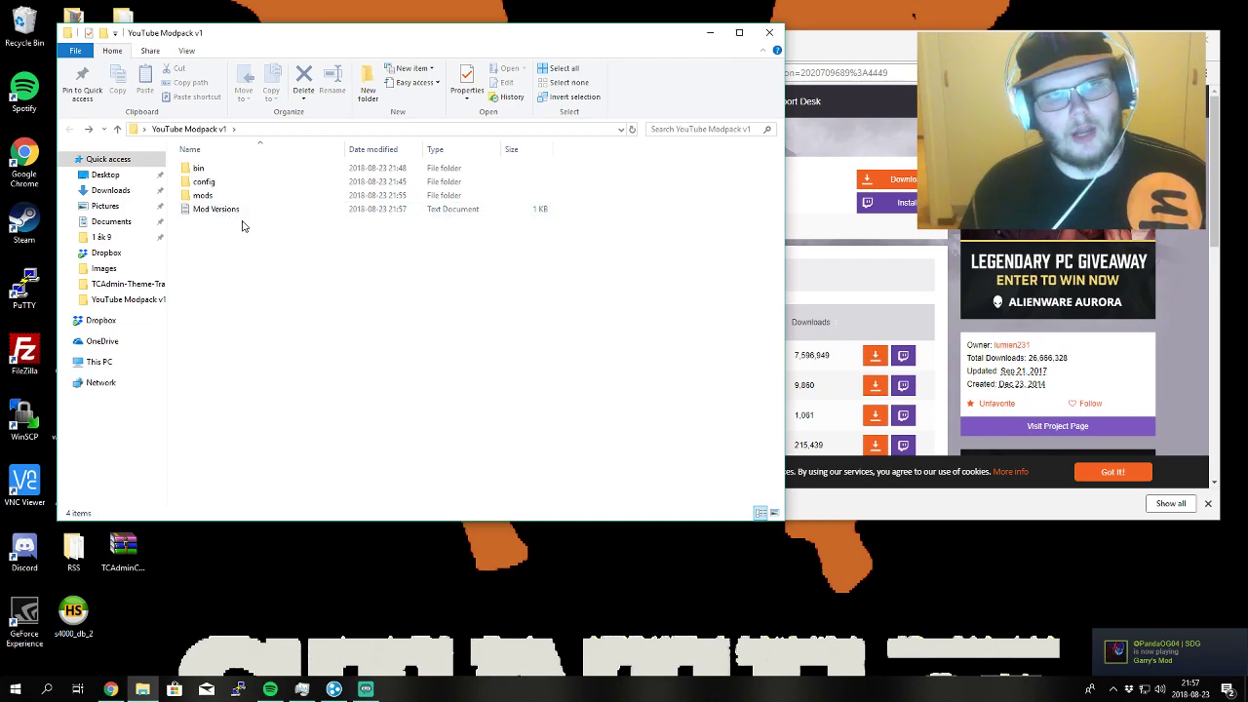
- Set up an archive of bin, config, mods and Mod Versions in ZIP format
left_click_drag(309, 232, 197, 166)
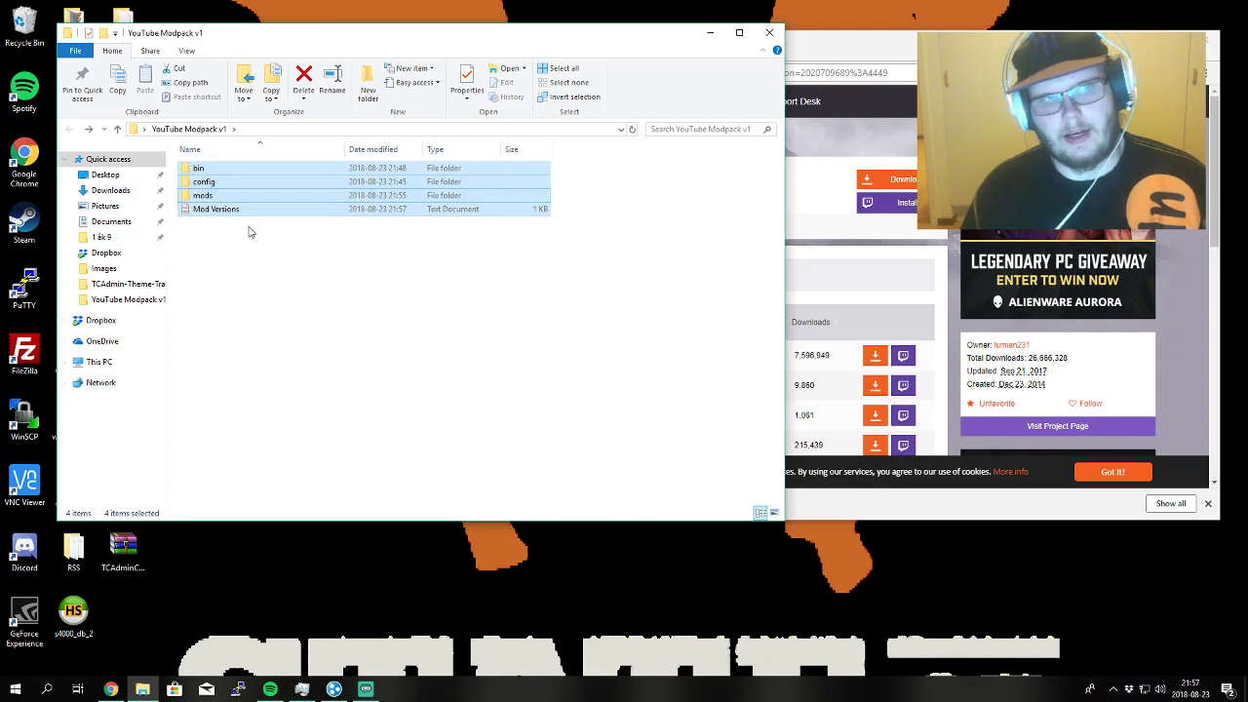
left_click(365, 251)
right_click(246, 175)
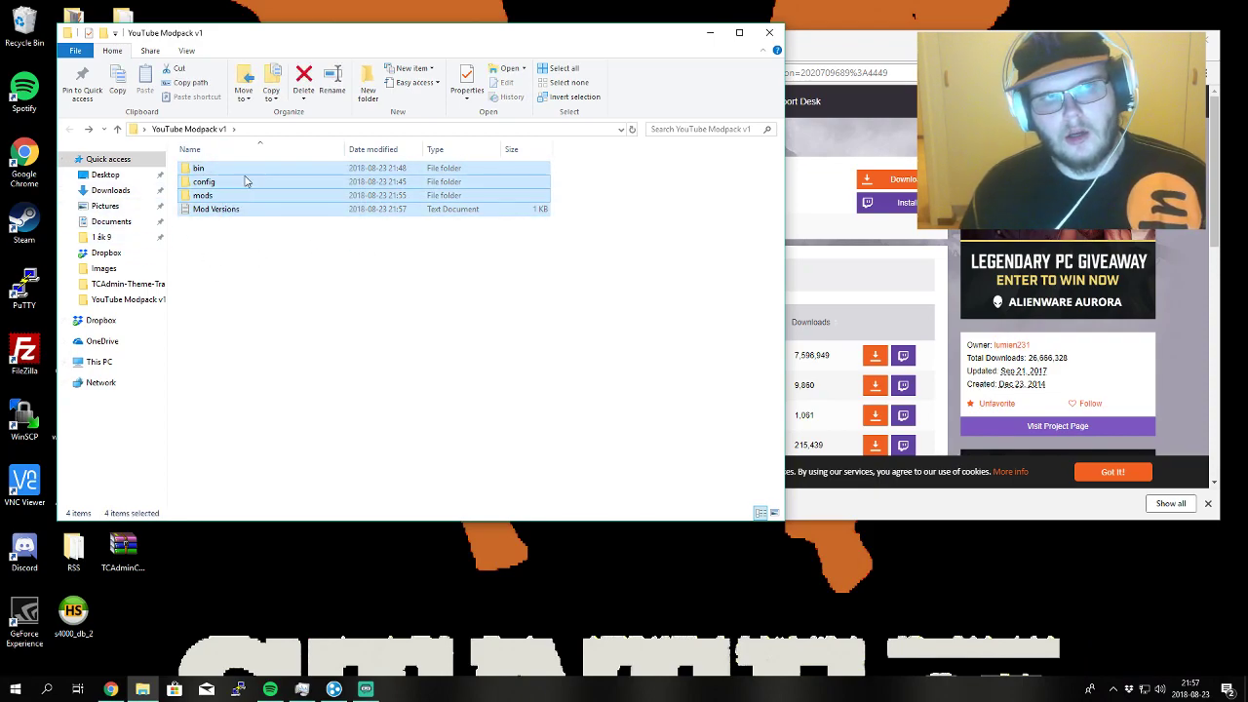
left_click(344, 316)
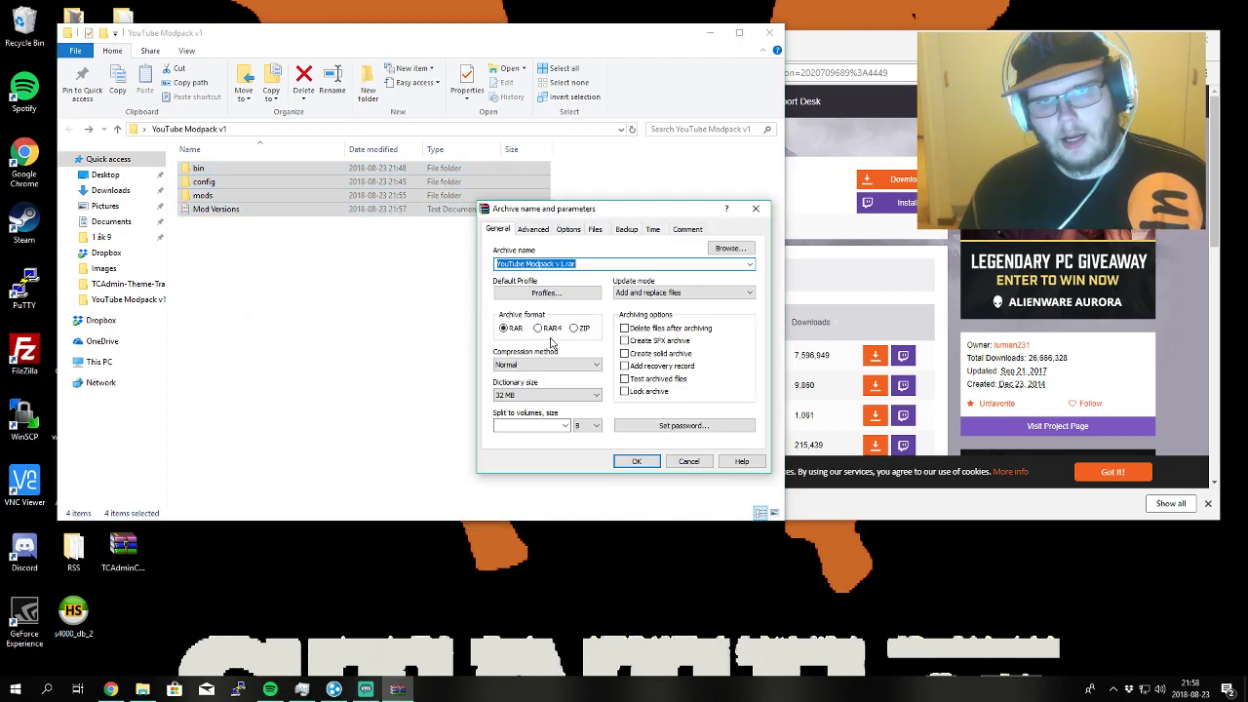
left_click(574, 328)
- Try the archive name YouTube Modpack v1.2.zip and take the added .2 out again
left_click(582, 263)
left_click(581, 263)
left_click_drag(562, 263, 564, 266)
left_click(590, 263)
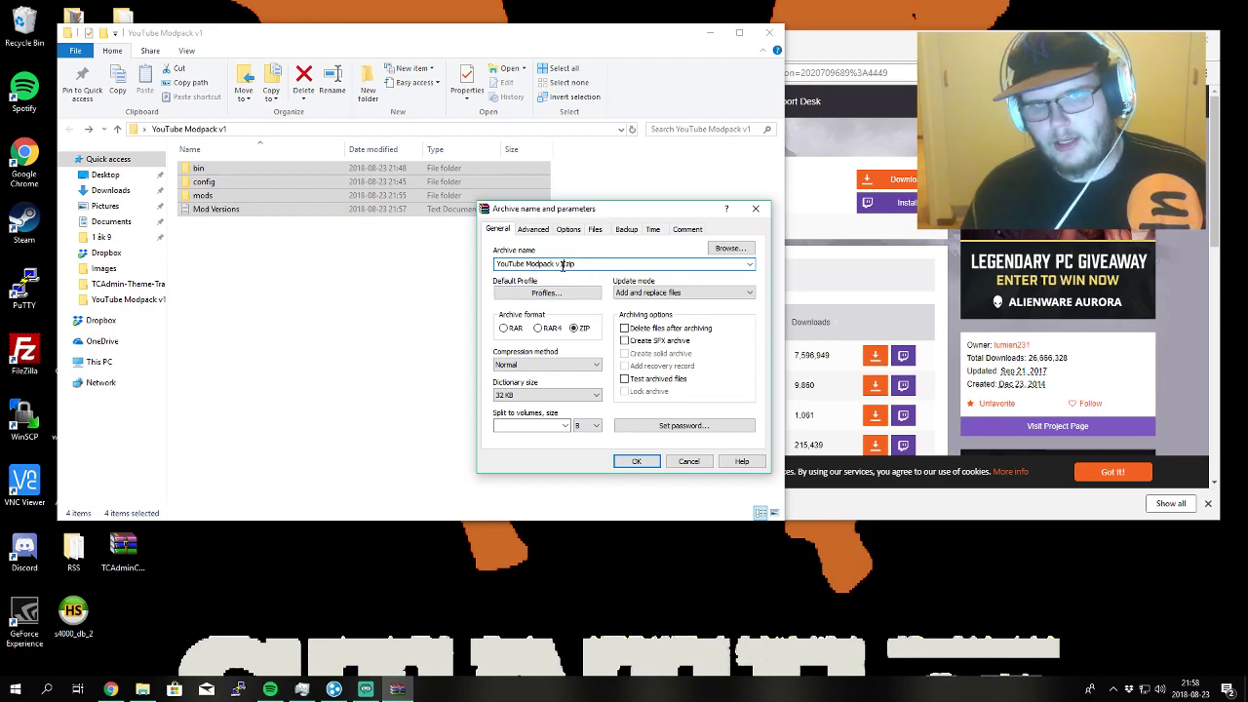
left_click(563, 264)
type(".2")
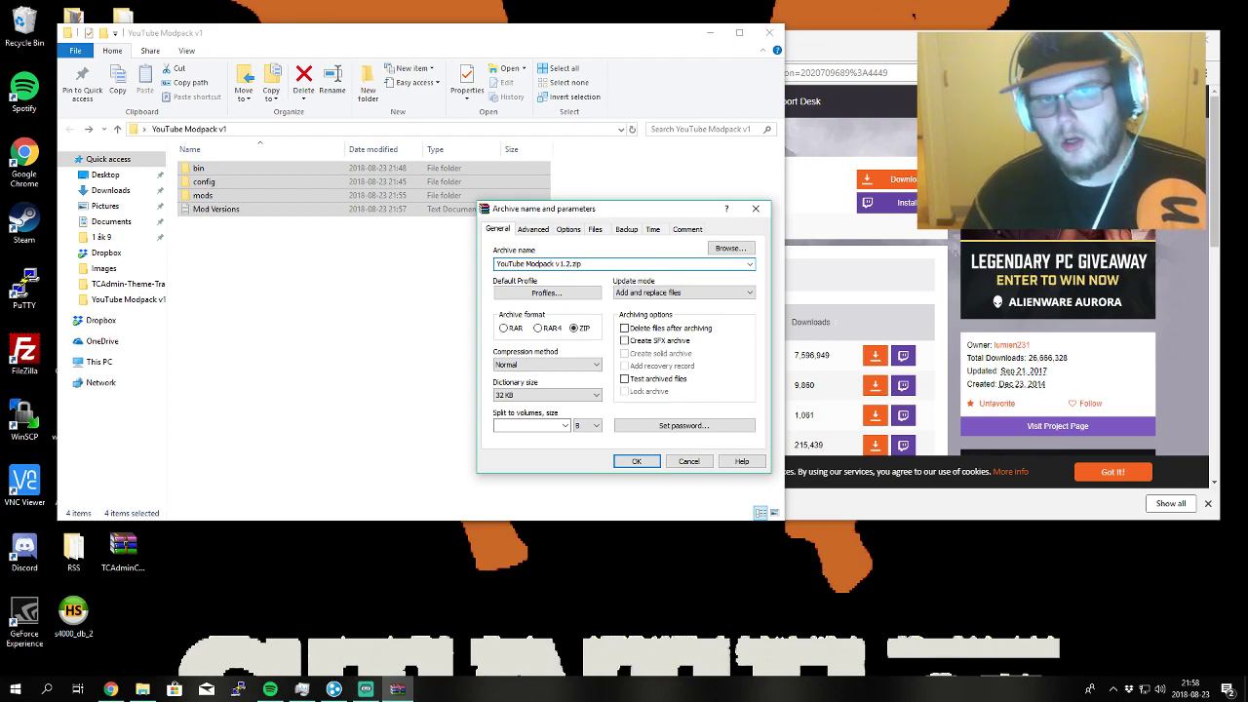
key("BackSpace")
key("BackSpace")
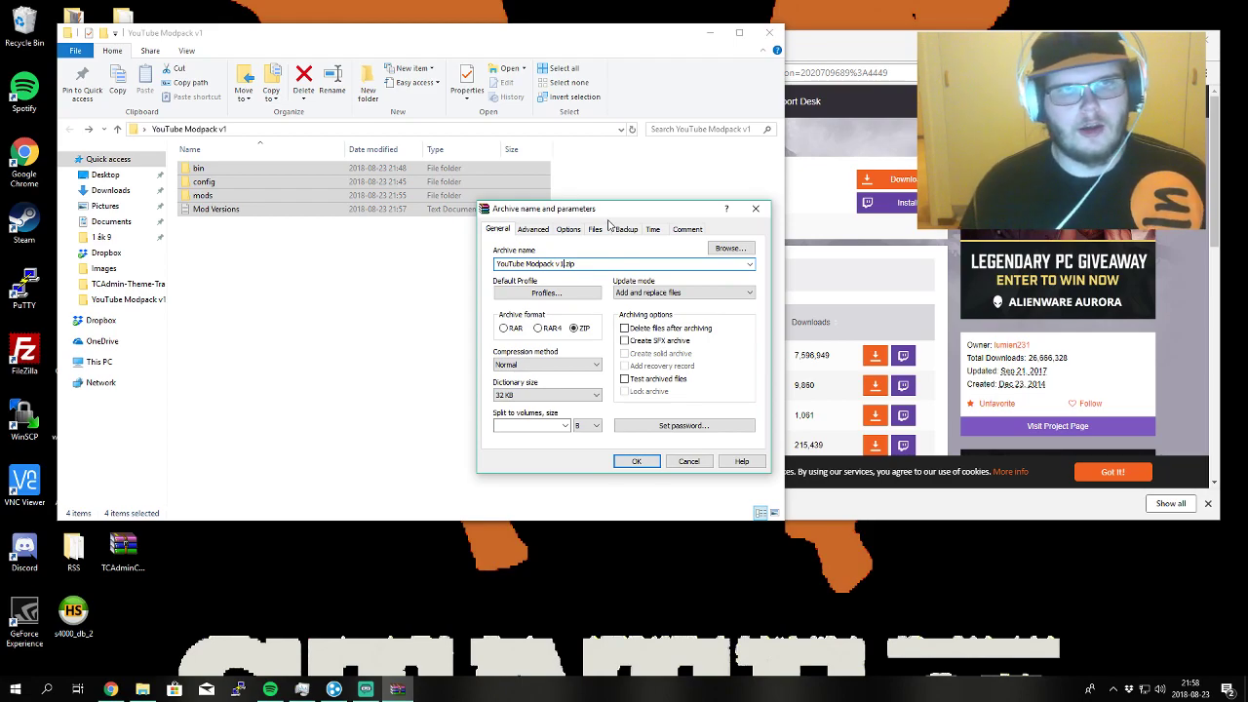
- Create the YouTube Modpack v1 ZIP archive and copy it into the Dropbox folder
left_click(645, 463)
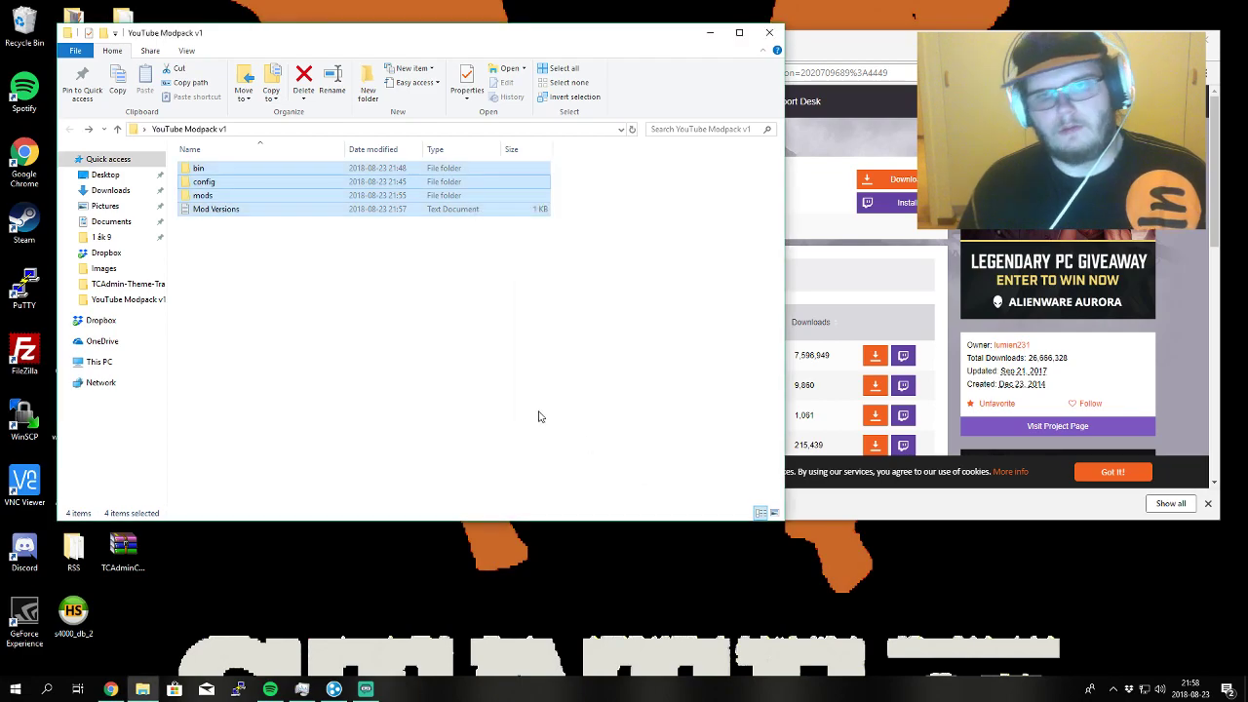
left_click(265, 251)
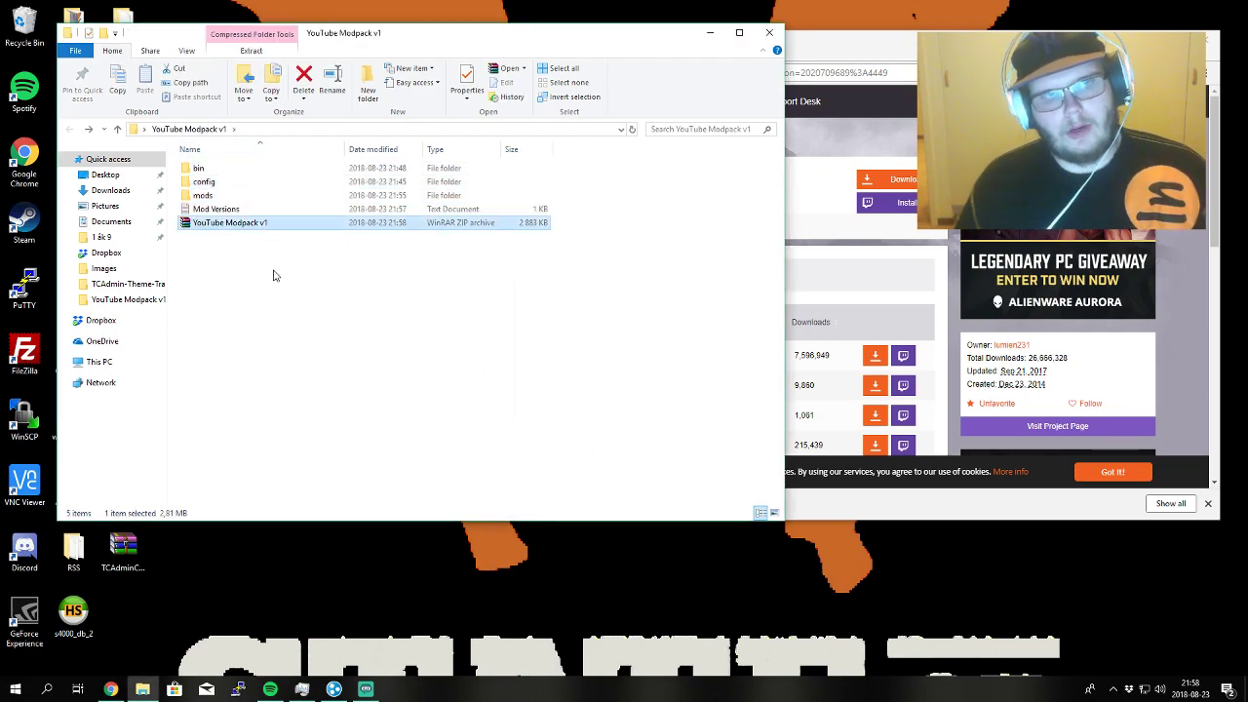
left_click(257, 223)
key("ctrl+c")
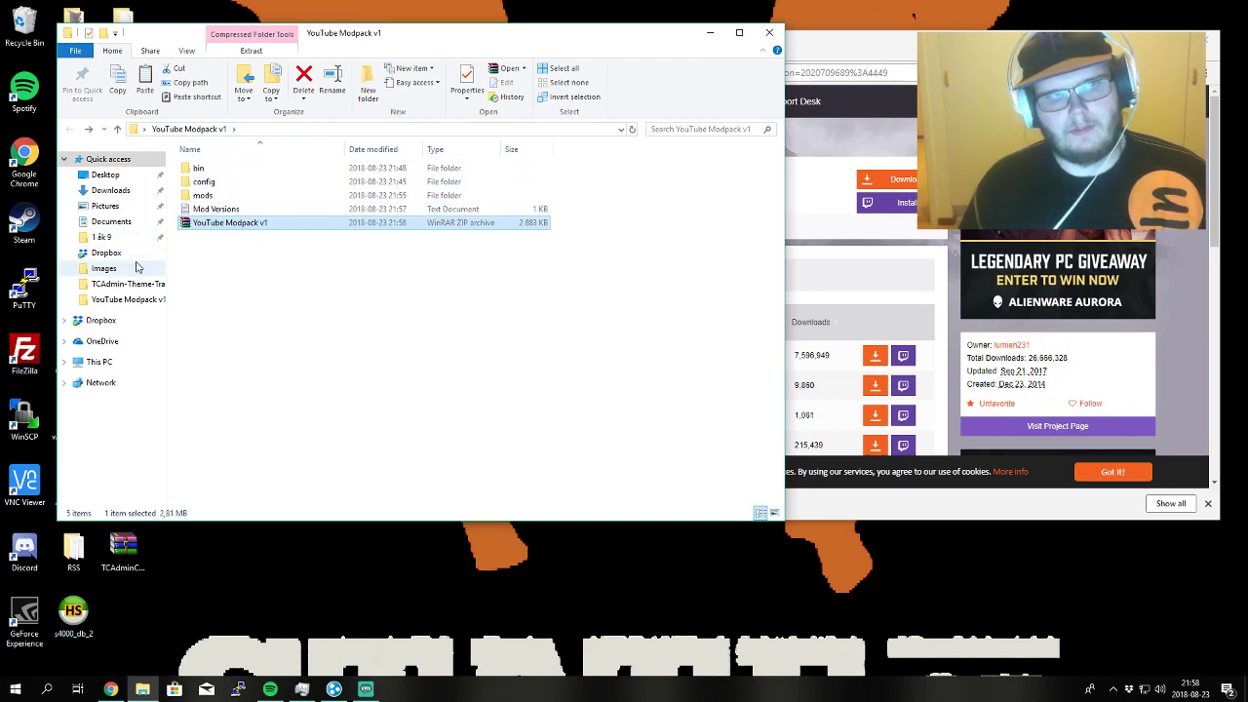
left_click(107, 252)
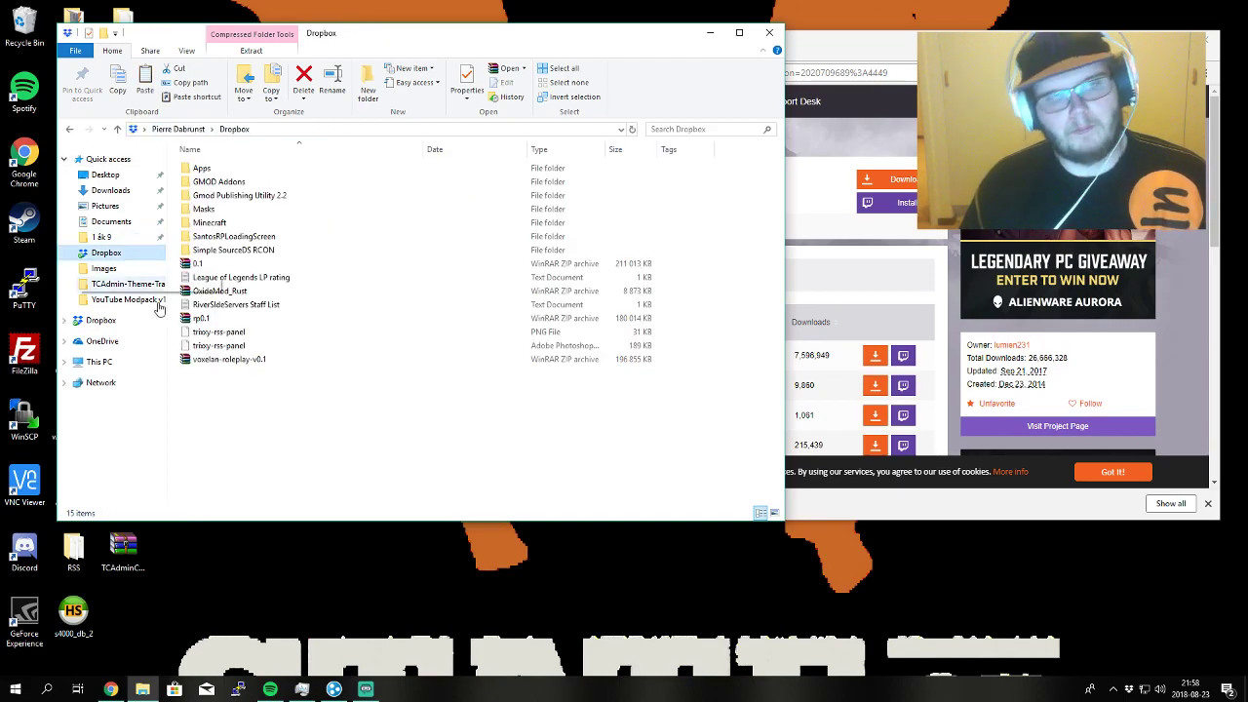
key("ctrl+v")
left_click(259, 393)
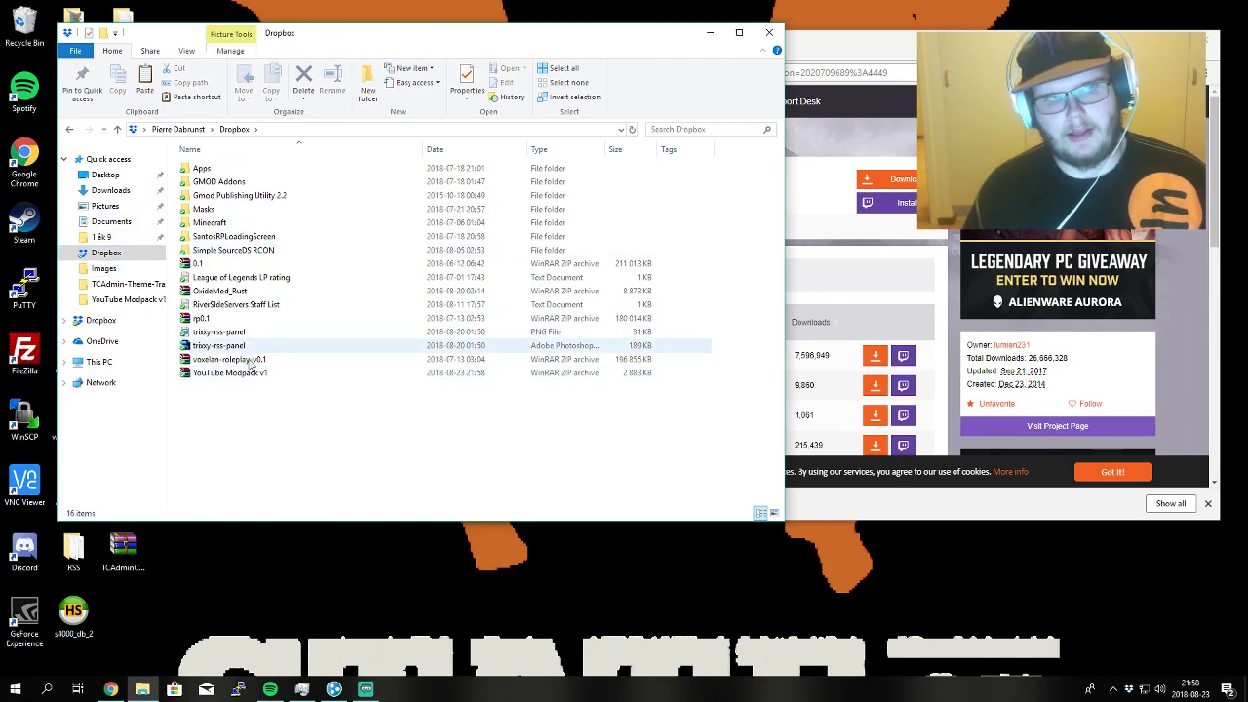
left_click(210, 376)
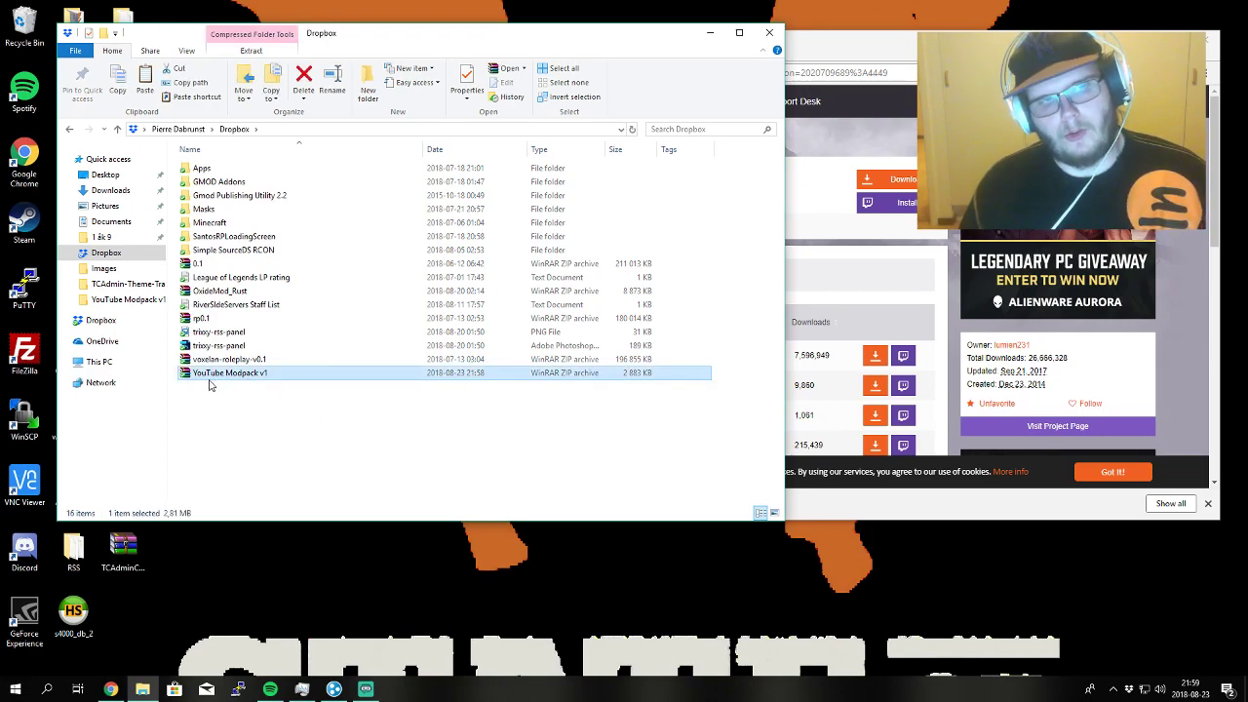
left_click(192, 393)
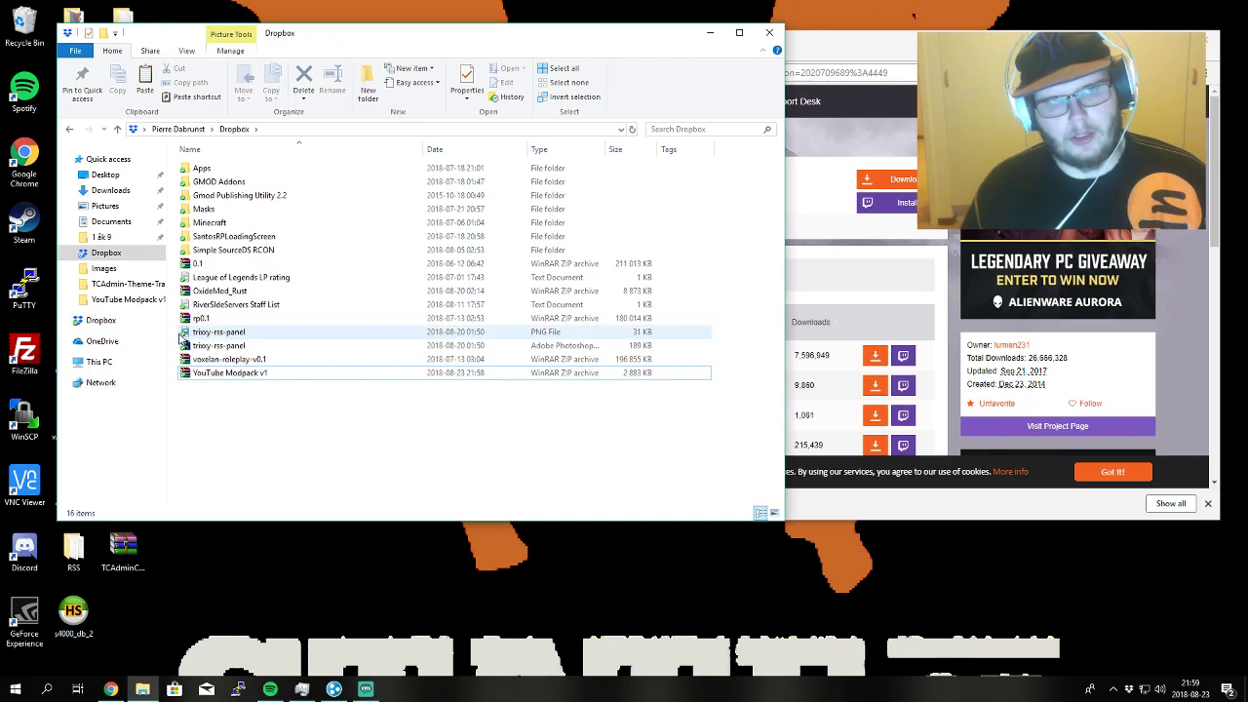
- Copy the Dropbox link of the YouTube Modpack v1 archive and open the haethatreyaerg modpack for editing on the Technic website in the browser
right_click(237, 375)
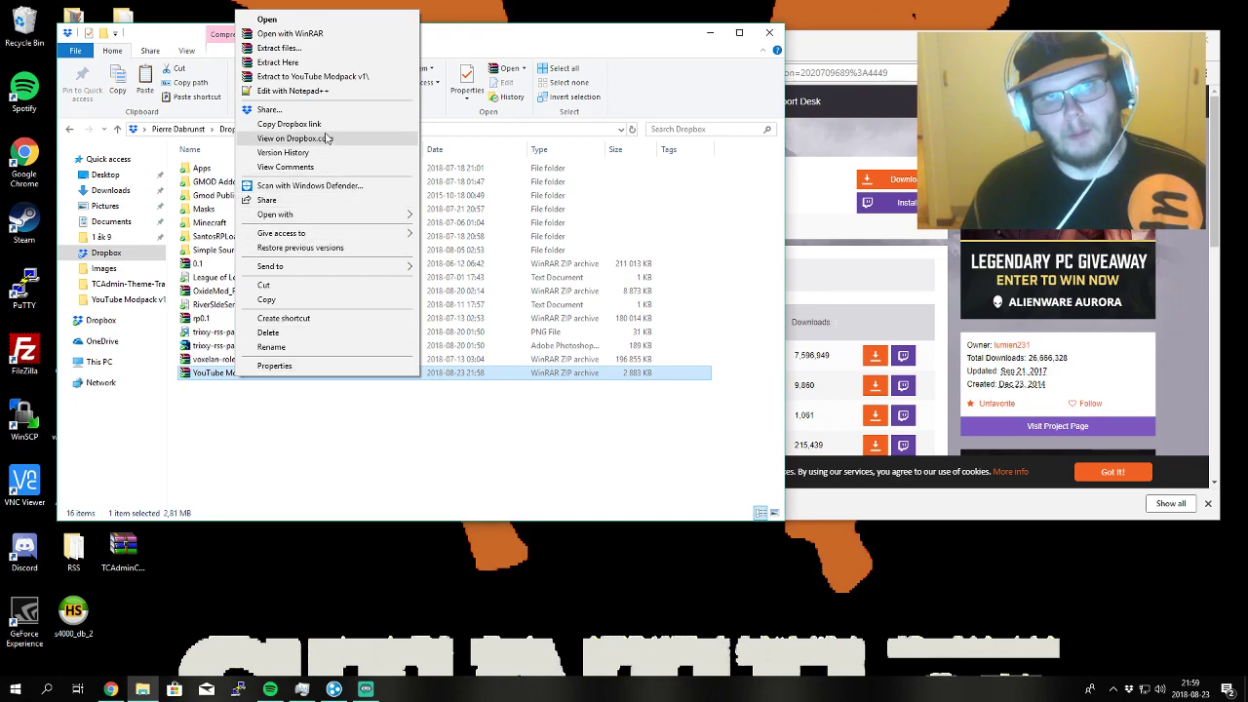
left_click(321, 124)
left_click_drag(867, 61, 741, 73)
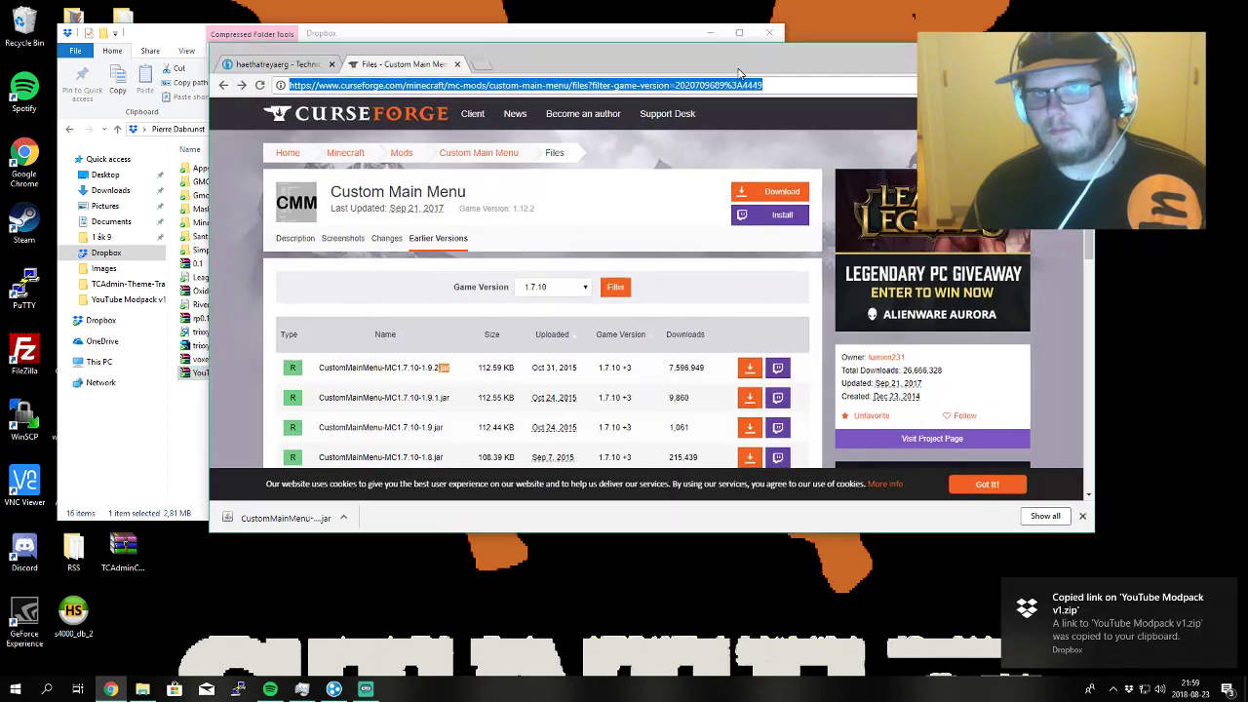
left_click(278, 63)
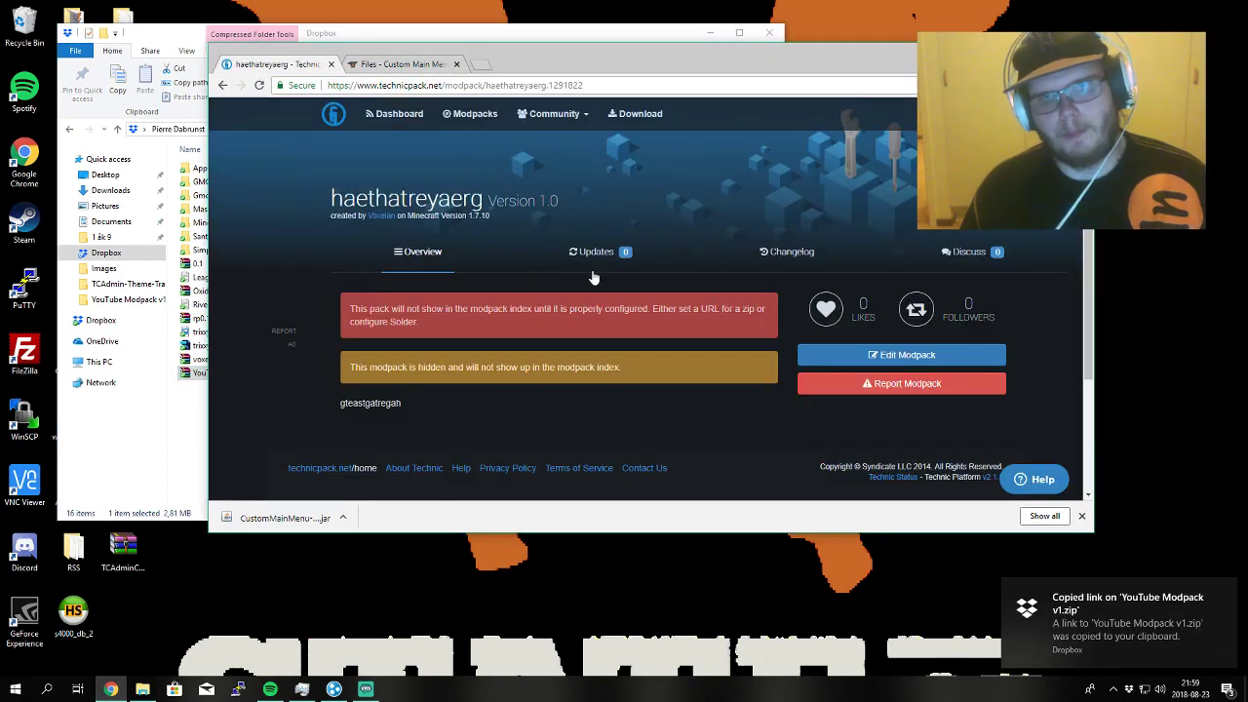
left_click(909, 359)
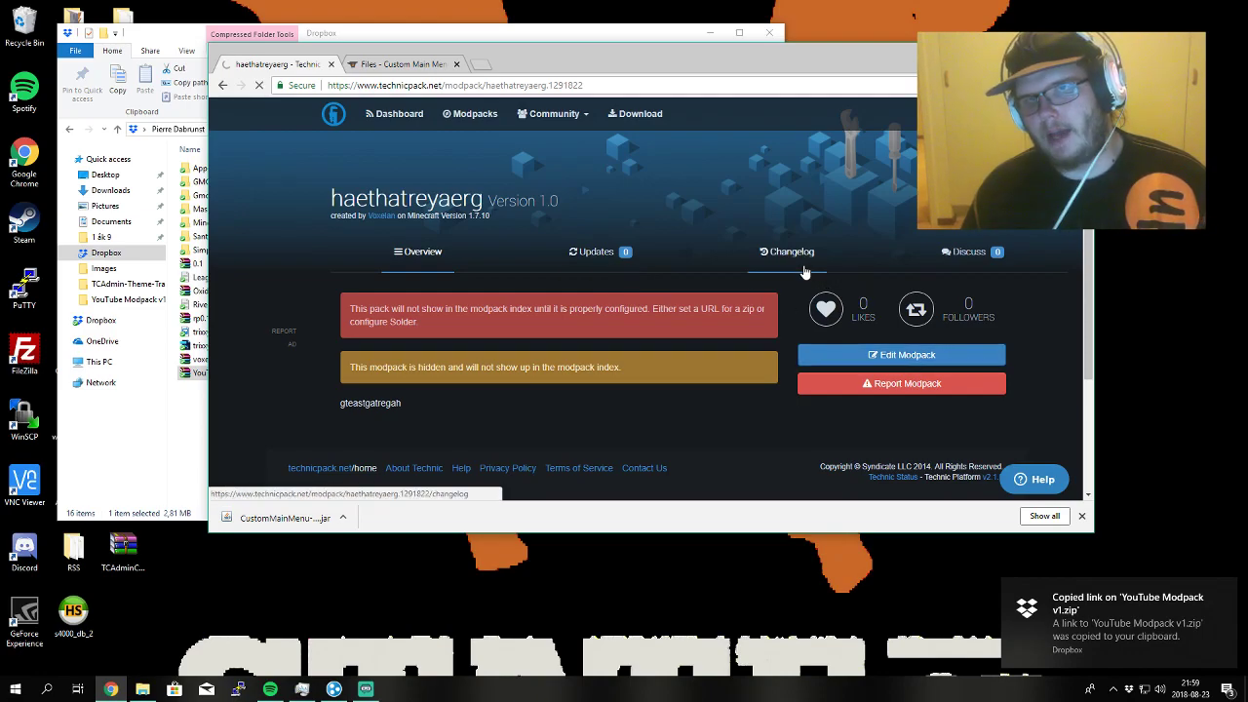
scroll(664, 341, "down", 3)
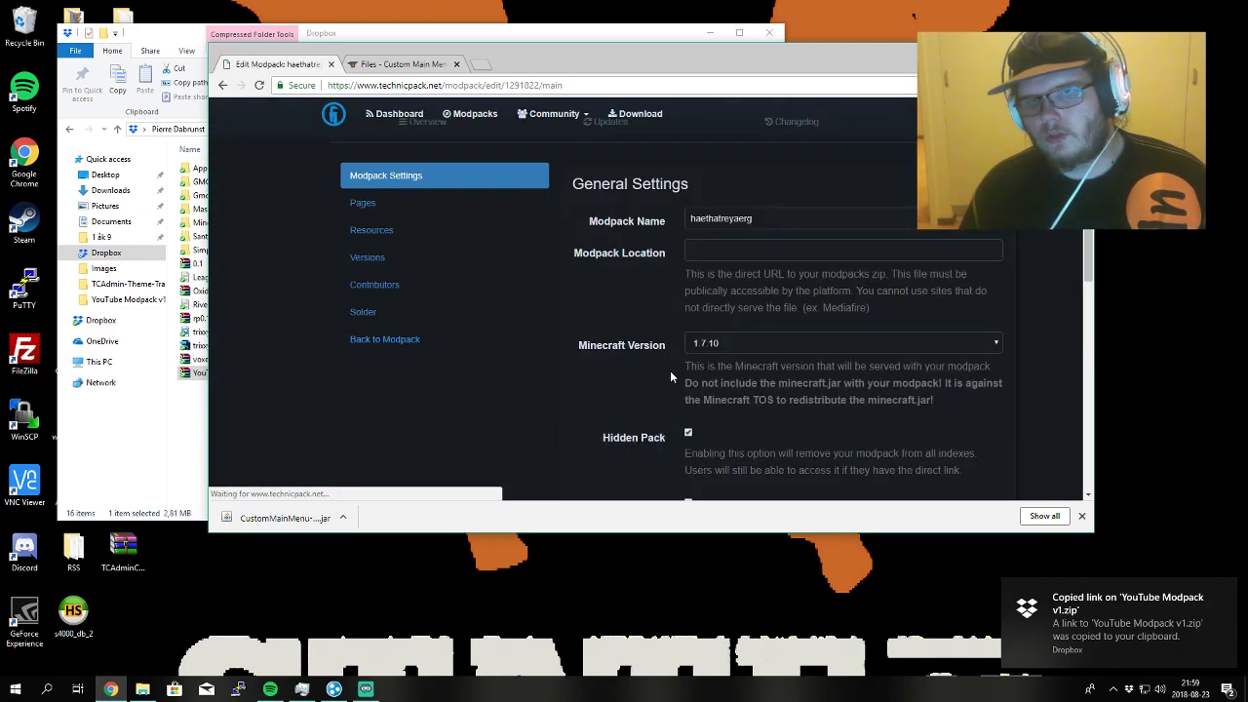
- Set the Modpack Location to the copied Dropbox link, with its ending changed to dl=1
left_click(730, 252)
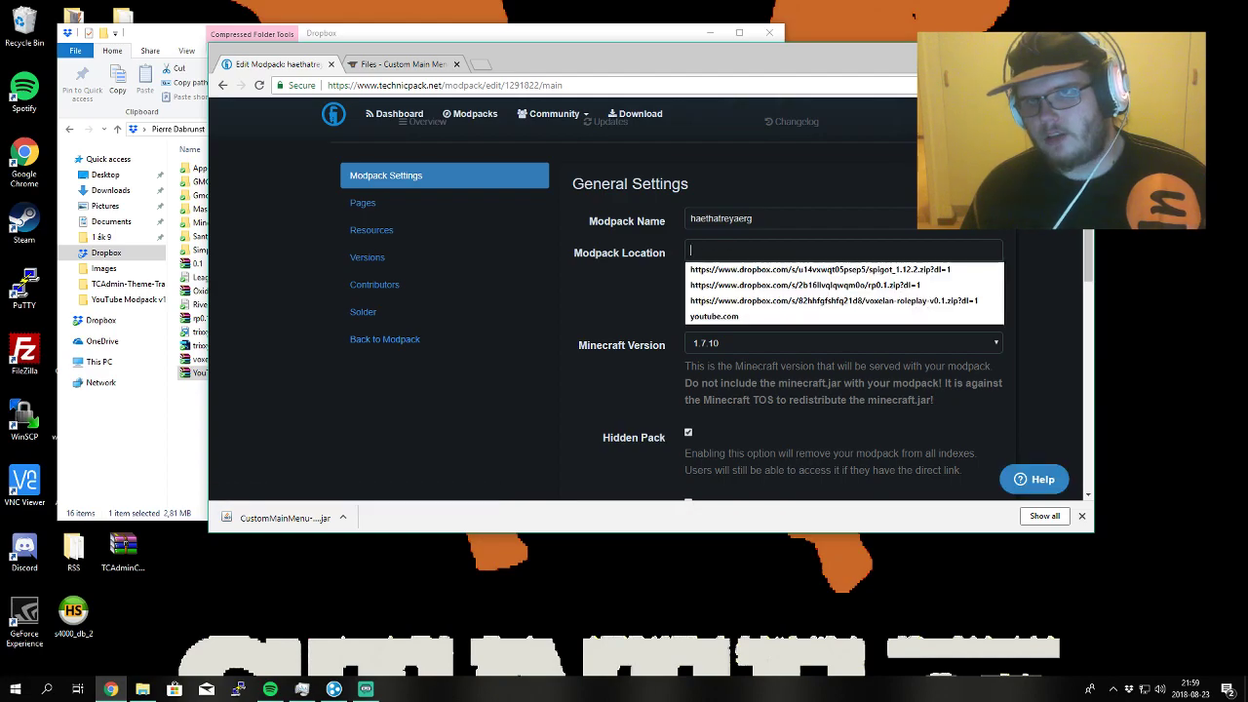
key("ctrl+v")
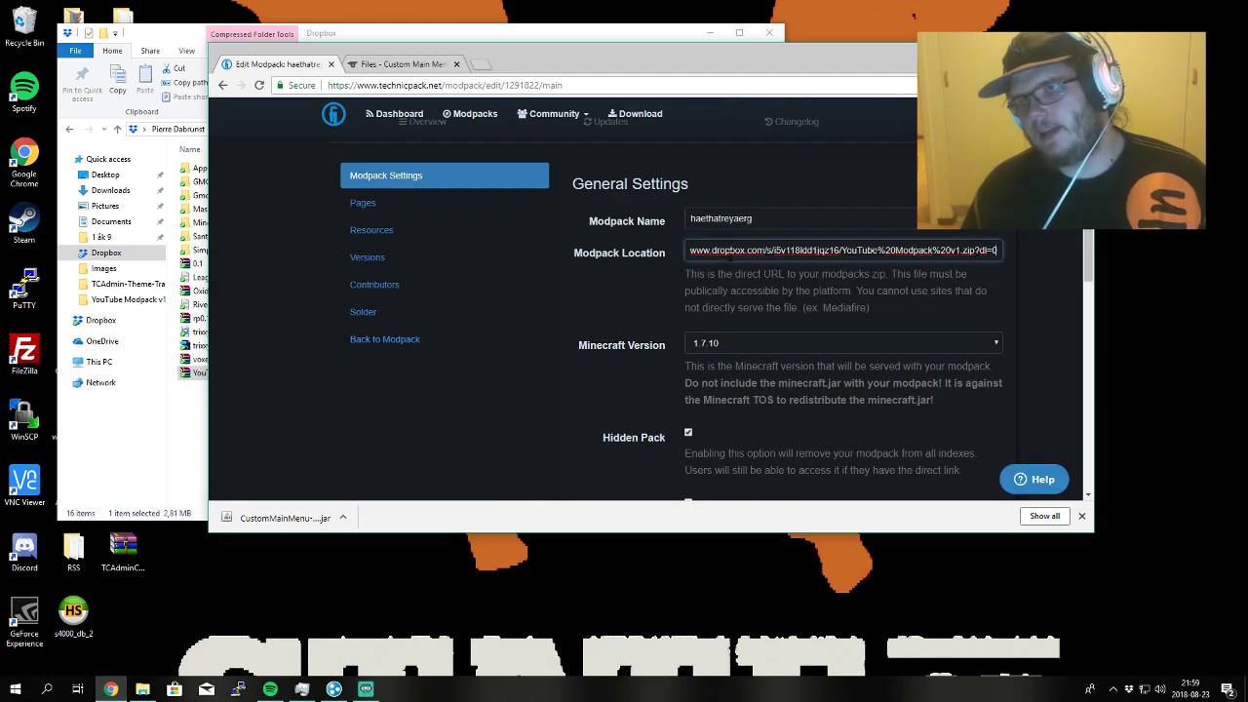
key("BackSpace")
type("1")
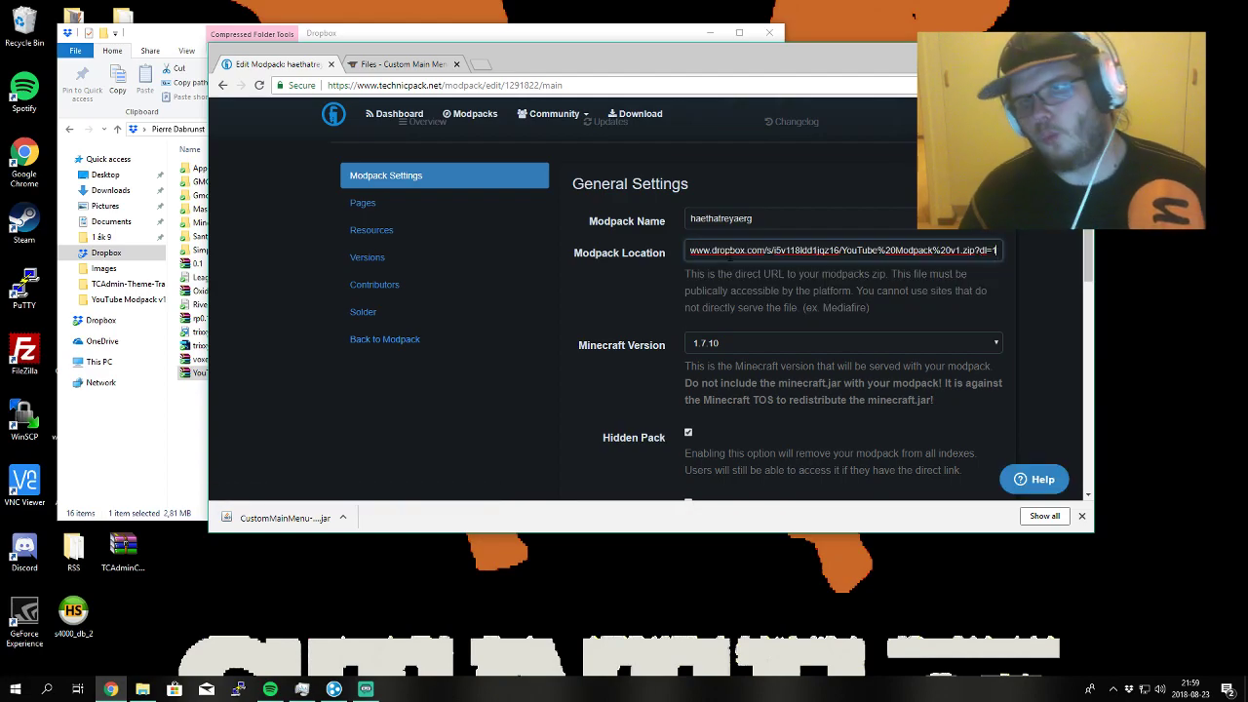
left_click_drag(730, 255, 651, 291)
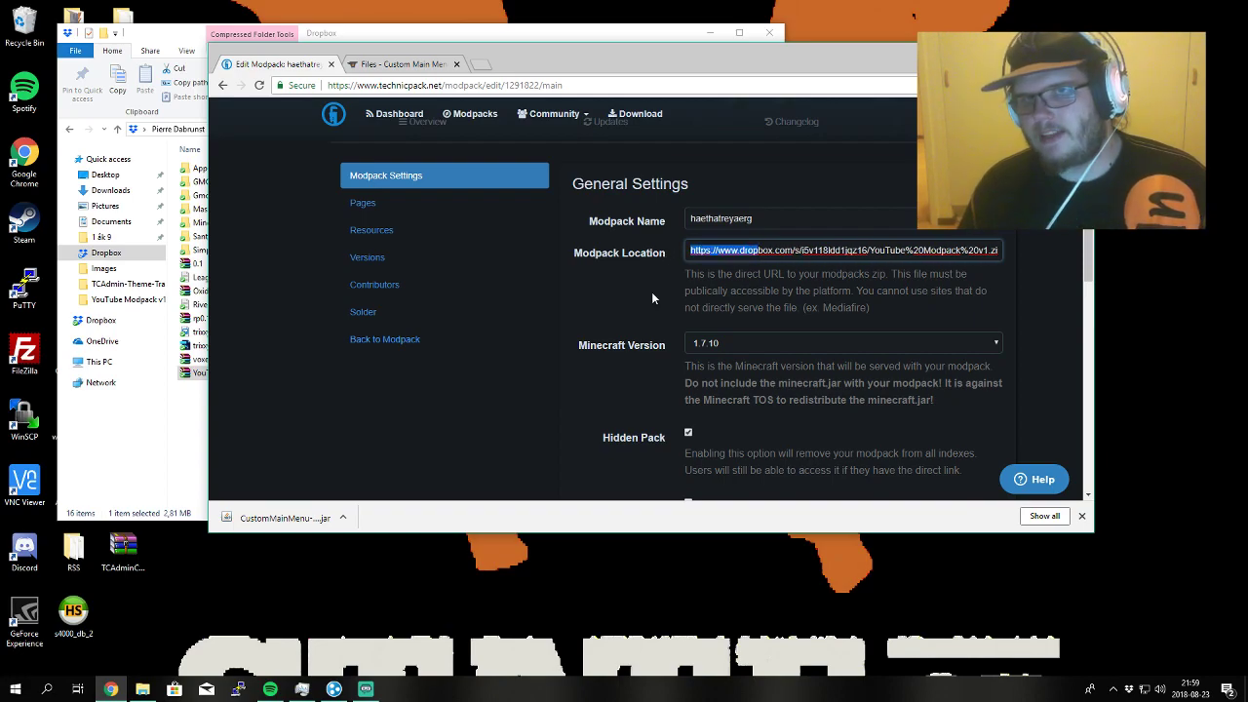
left_click(651, 291)
- Examine the remaining general settings, including Hidden Pack, Force Directory Change, Modpack Tags, Server Pack and Server Package
scroll(653, 291, "down", 7)
scroll(656, 293, "down", 4)
scroll(656, 293, "up", 6)
left_click(754, 378)
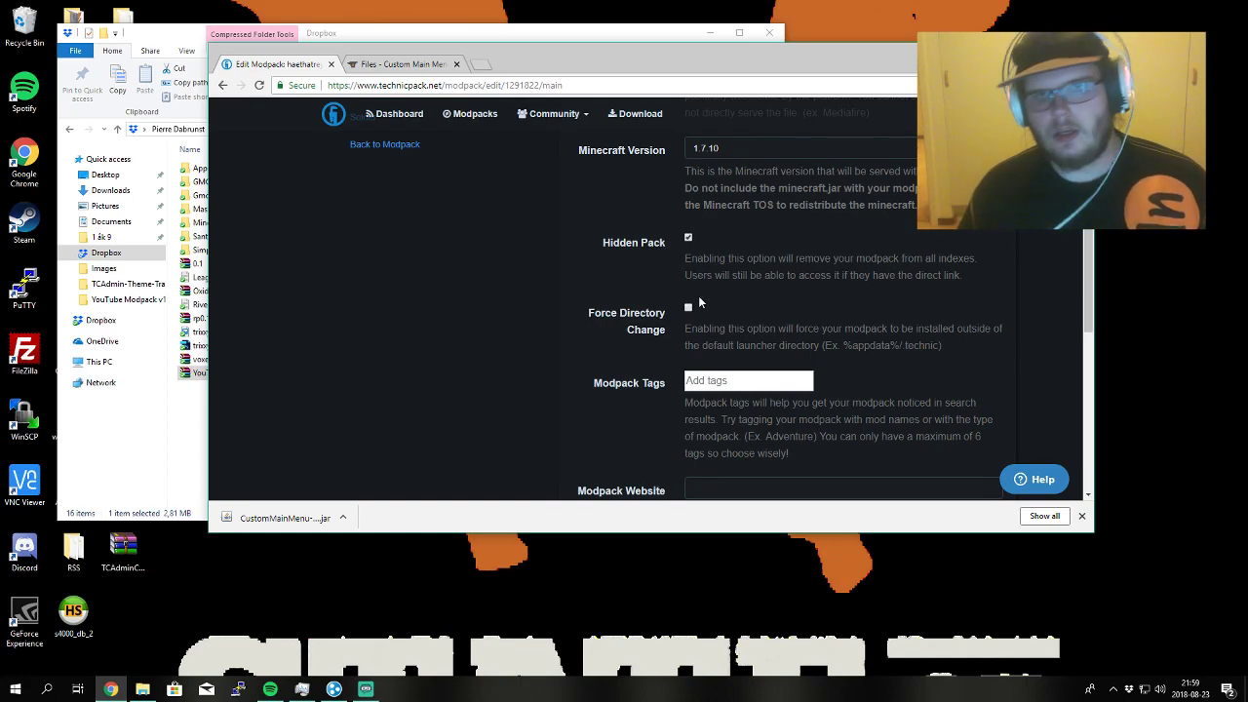
scroll(708, 303, "up", 1)
scroll(595, 218, "up", 1)
scroll(649, 263, "down", 6)
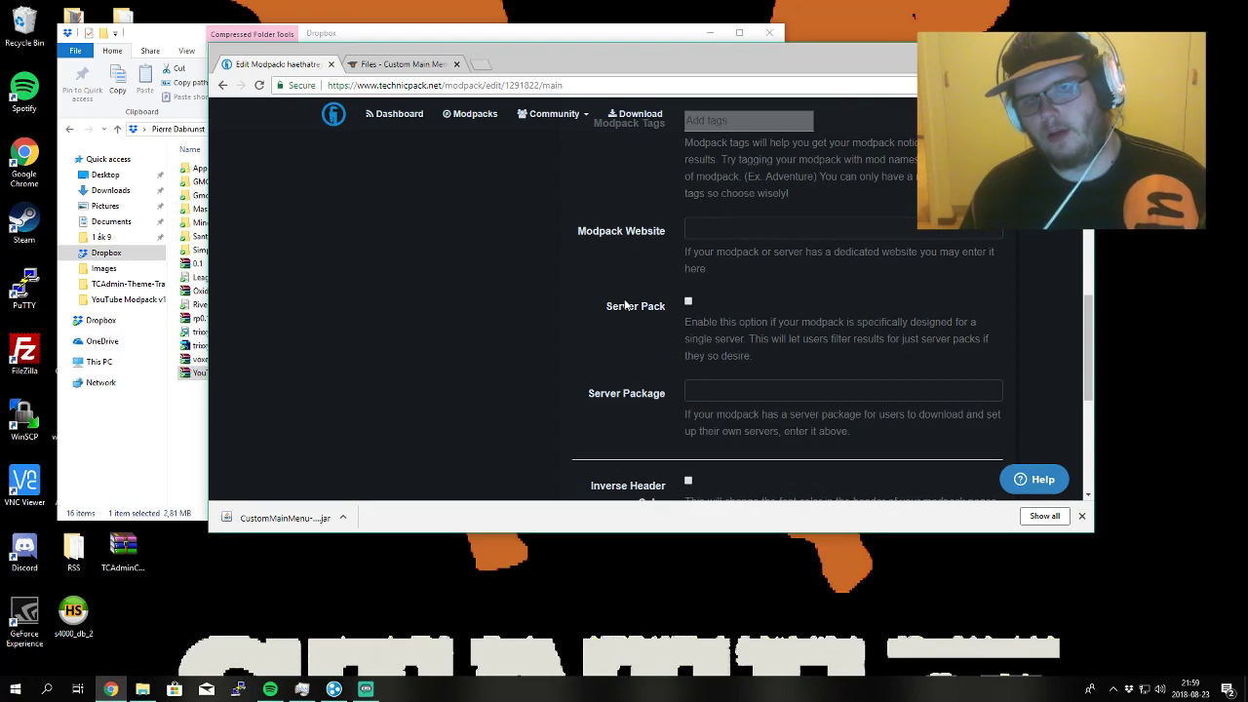
scroll(624, 302, "down", 1)
left_click(715, 325)
left_click(781, 310)
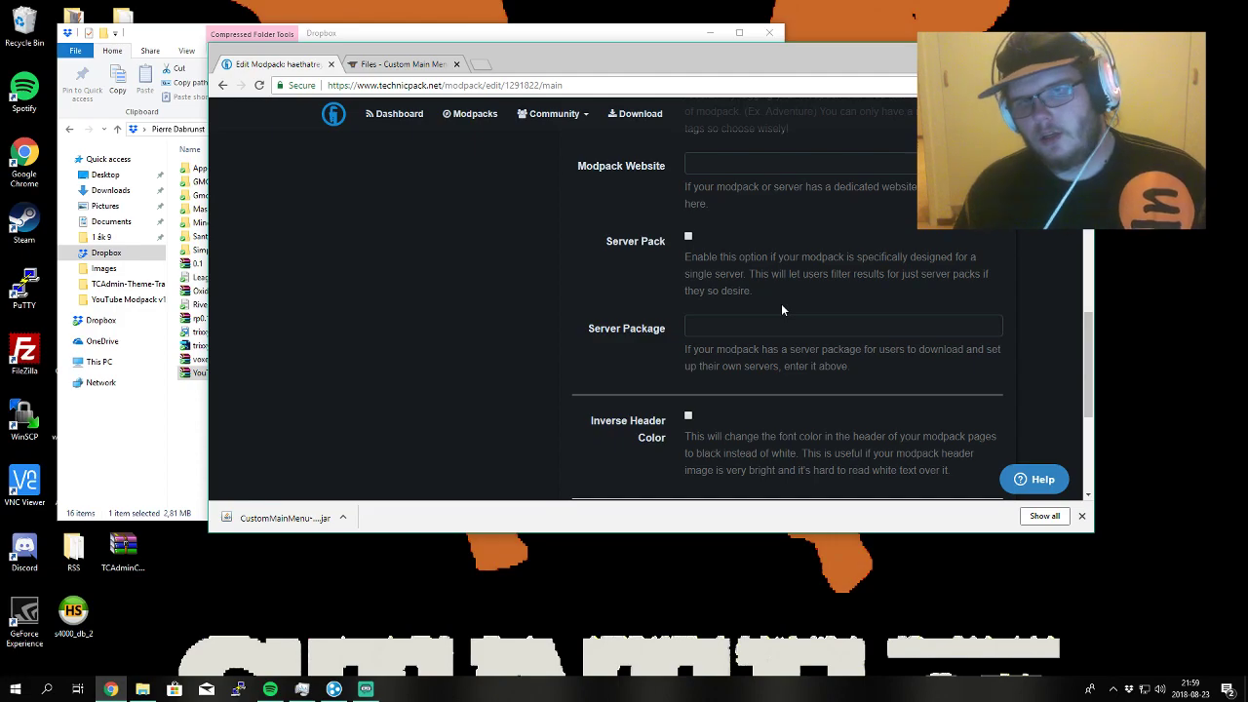
scroll(782, 309, "up", 1)
left_click(778, 231)
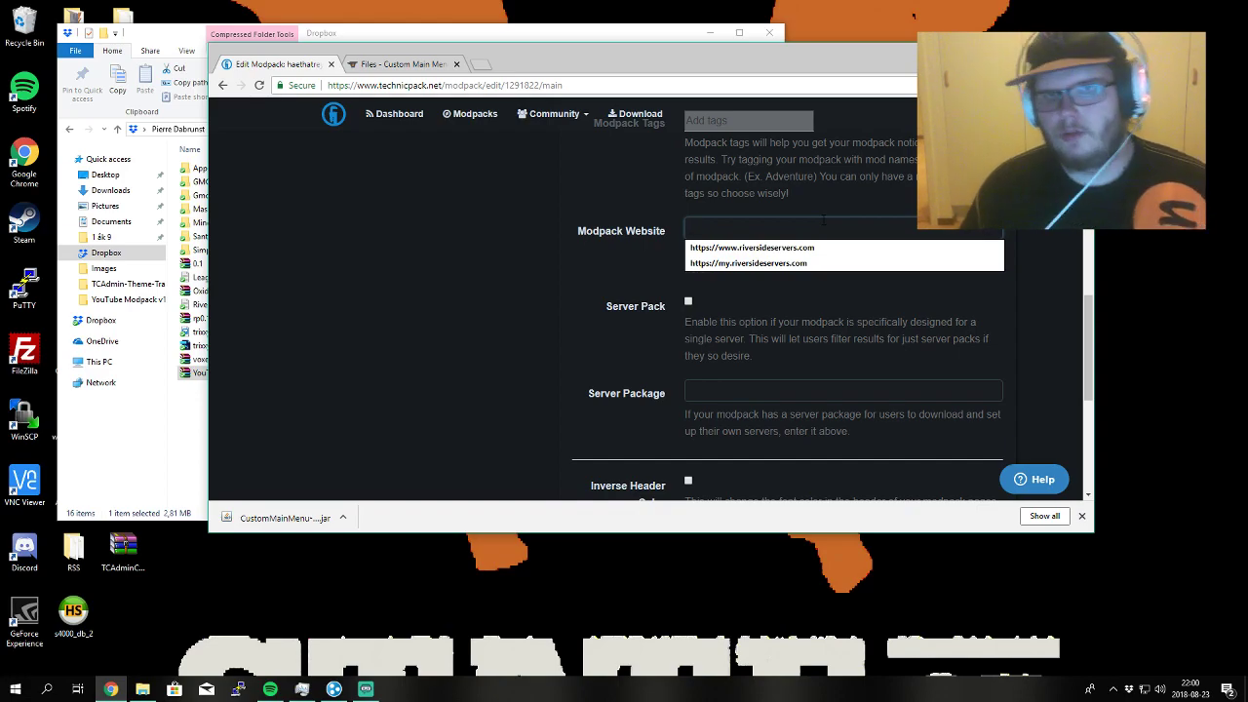
key("Down")
key("Return")
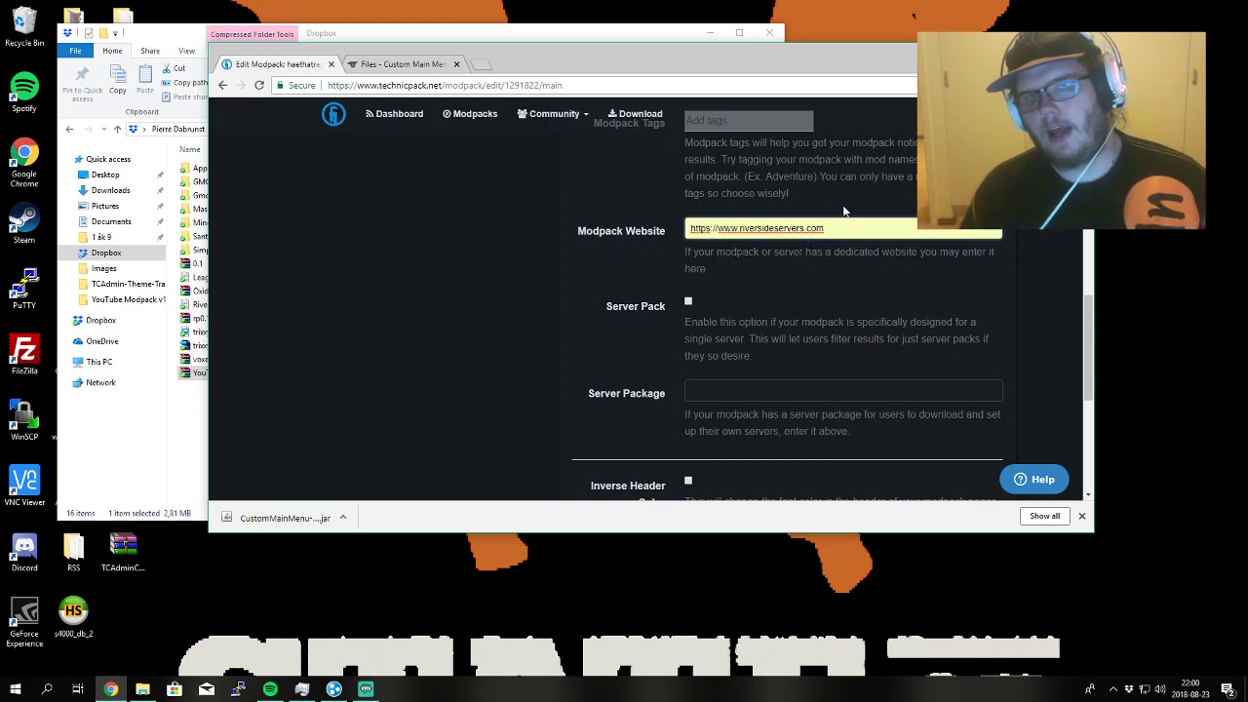
scroll(838, 260, "up", 4)
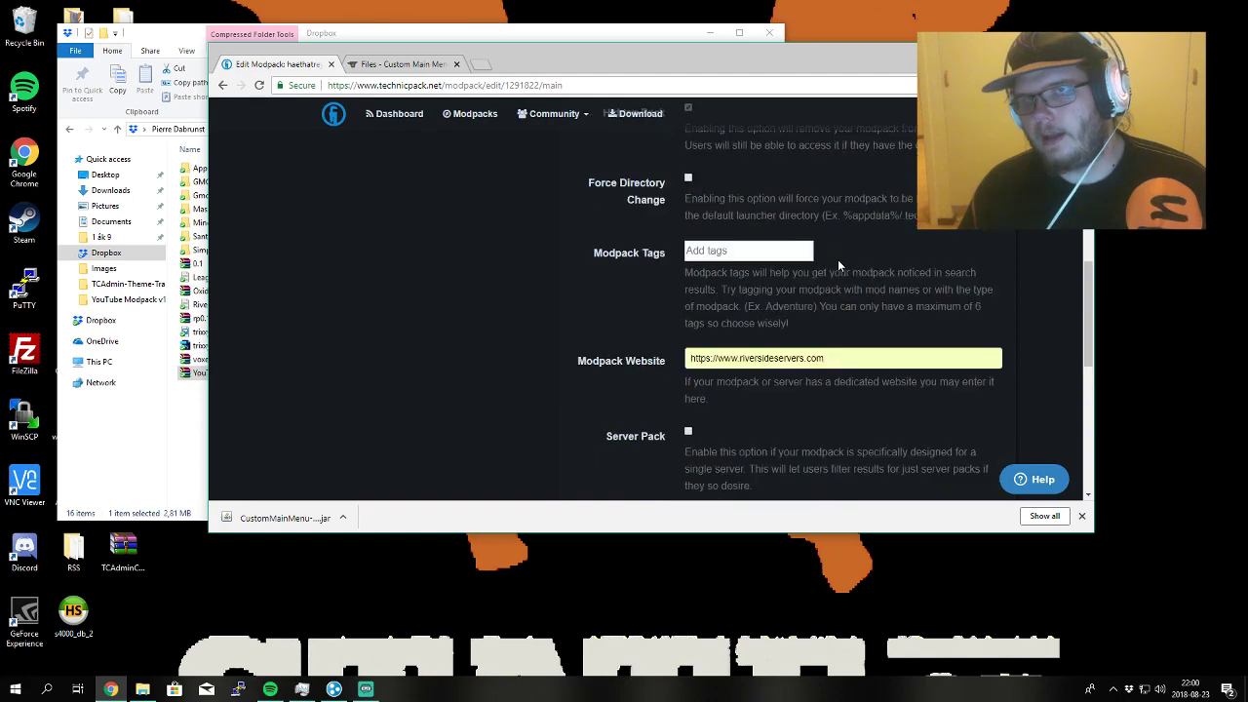
scroll(835, 244, "down", 3)
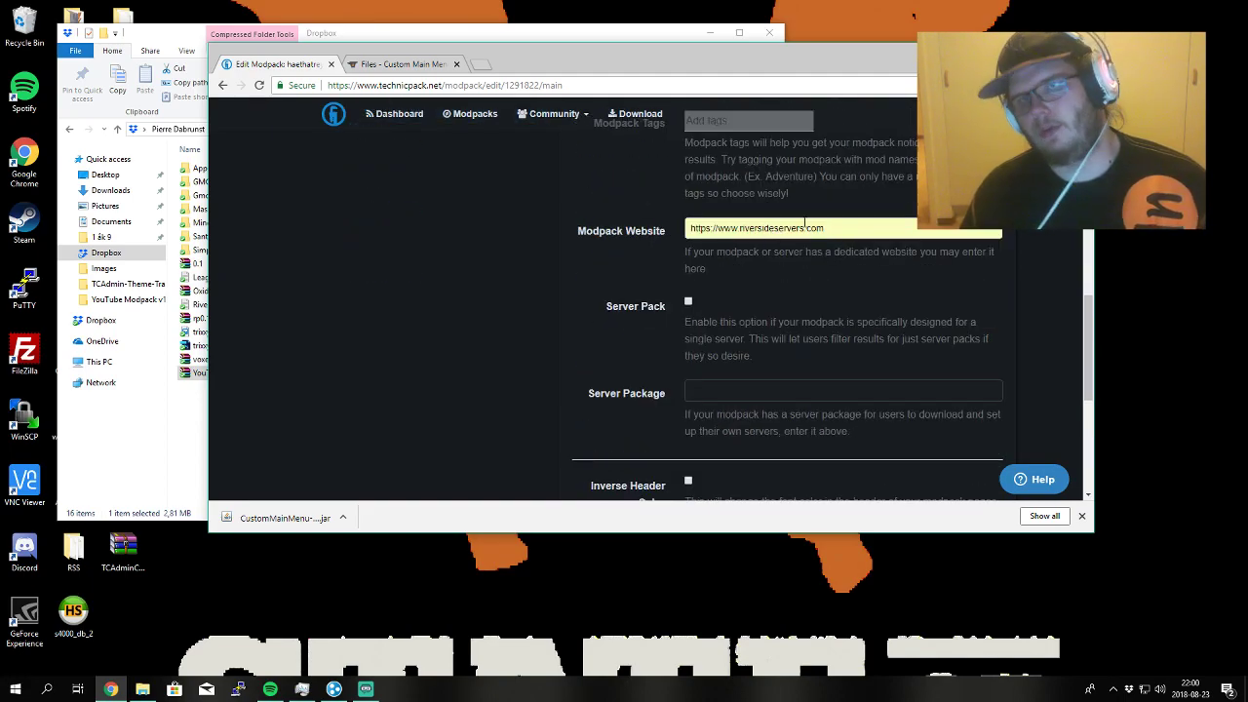
scroll(588, 287, "down", 2)
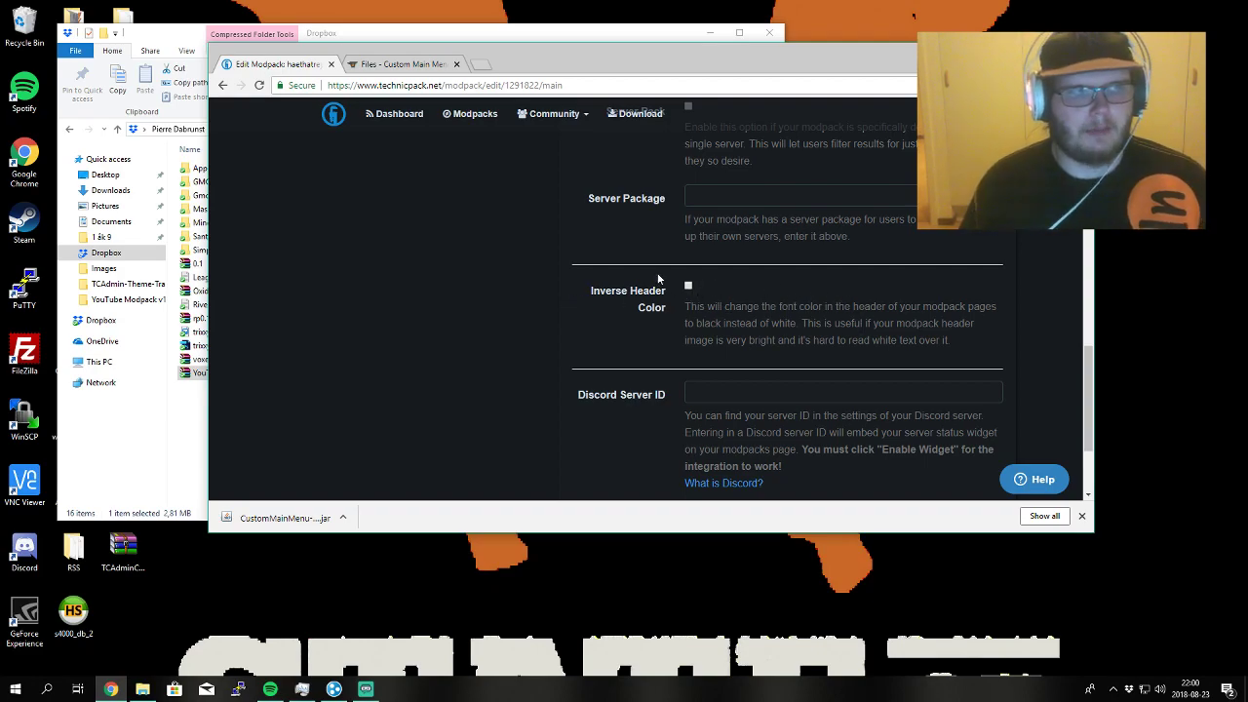
scroll(412, 136, "up", 3)
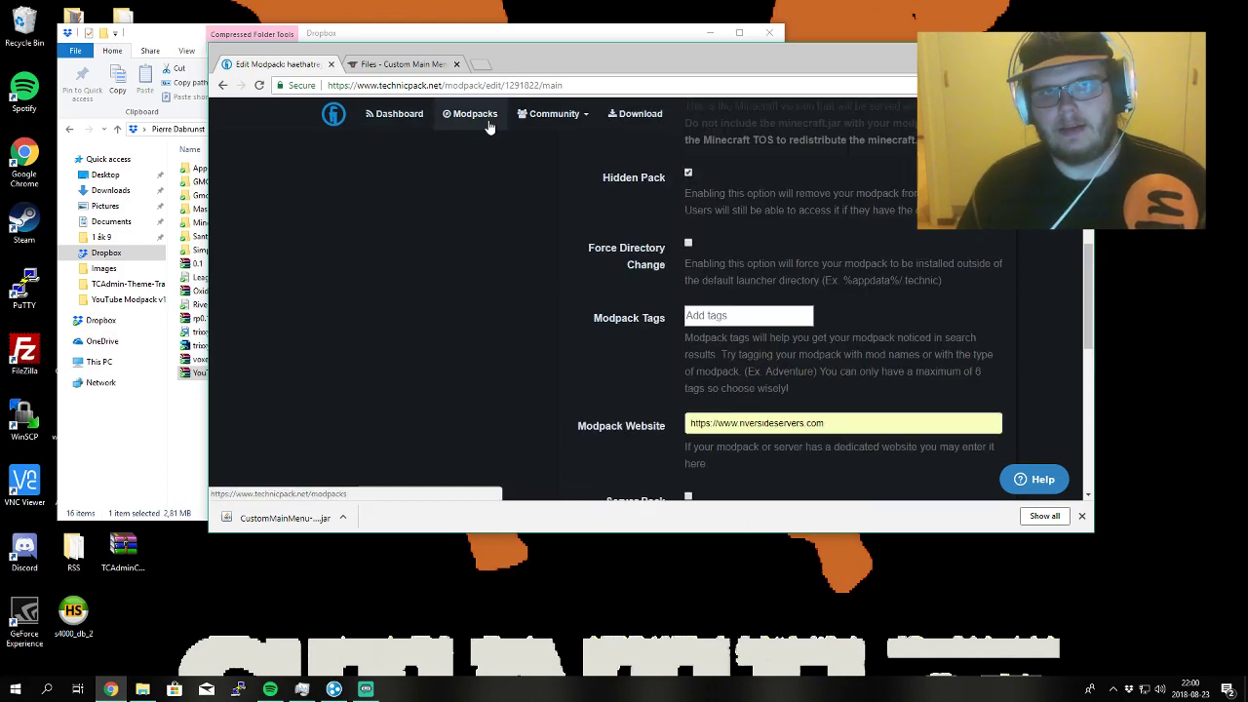
- Review the modpack title and the general settings between Modpack Name and Server Package on the edit page
scroll(469, 201, "up", 6)
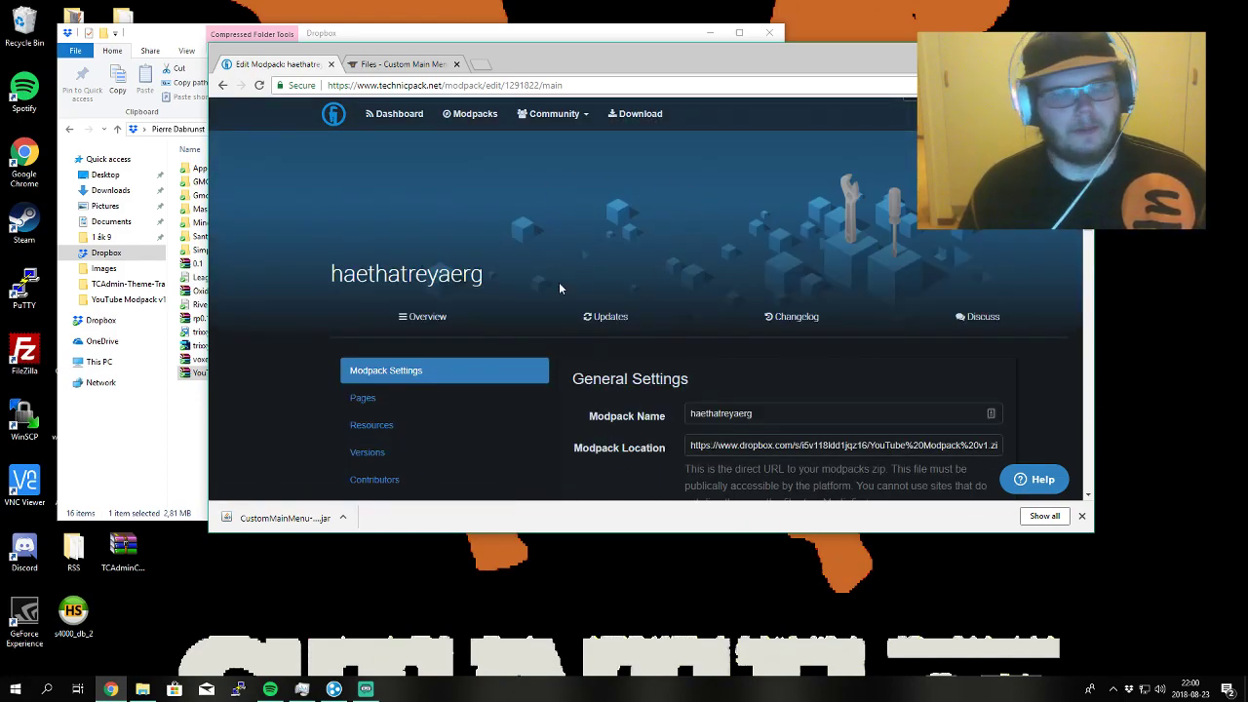
left_click_drag(493, 271, 404, 275)
left_click(404, 275)
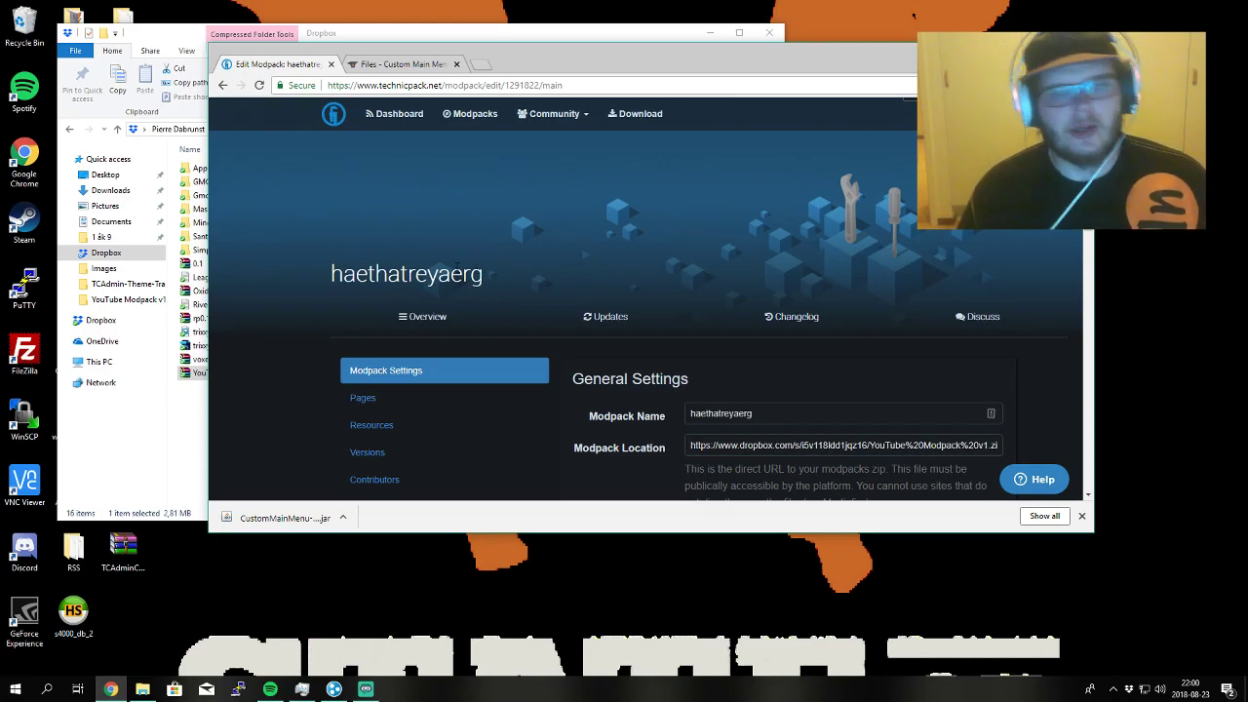
scroll(500, 363, "down", 5)
scroll(648, 405, "down", 1)
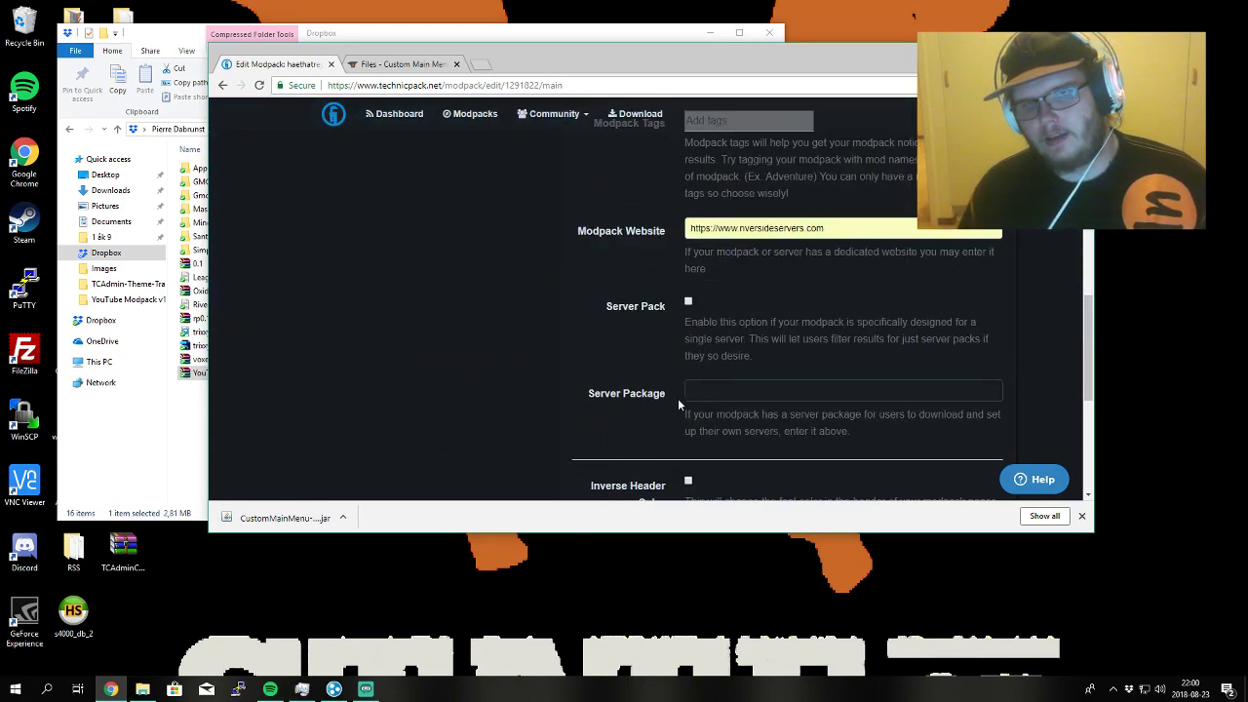
scroll(679, 401, "down", 1)
scroll(591, 342, "up", 7)
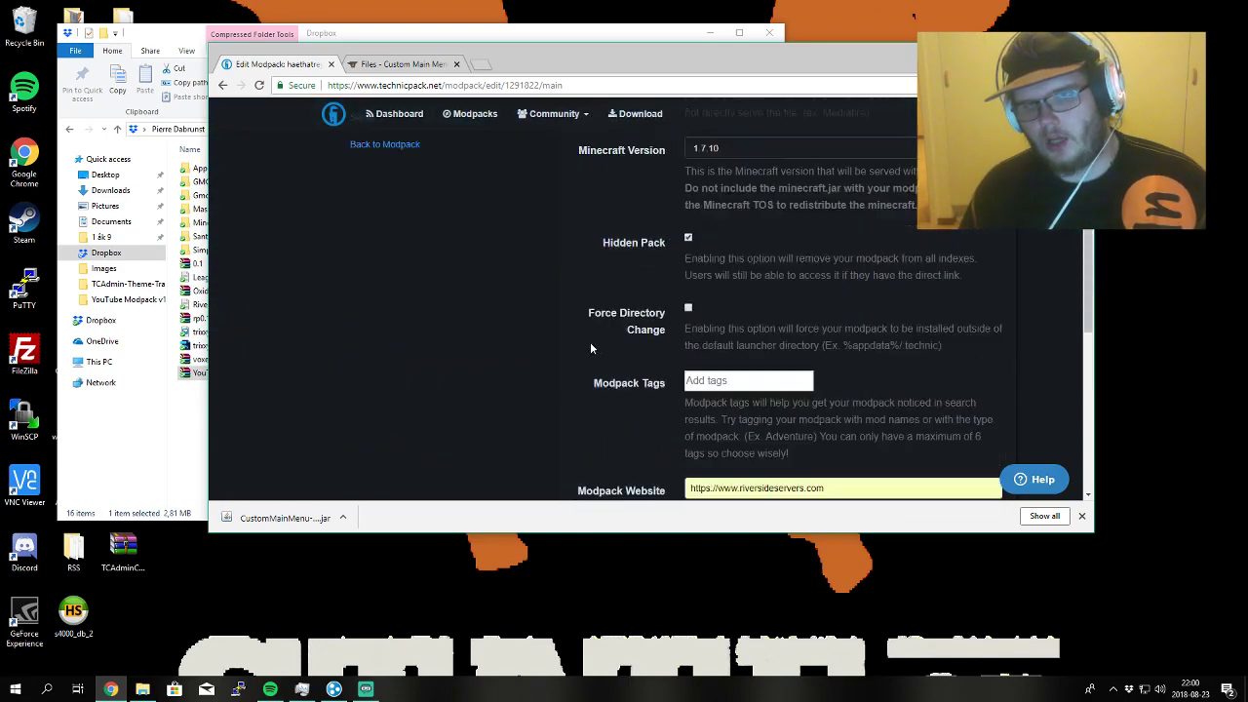
left_click_drag(415, 332, 332, 337)
left_click(458, 337)
- Examine the Inverse Header Color and Discord Server ID settings of the modpack
scroll(535, 379, "down", 5)
scroll(535, 380, "down", 5)
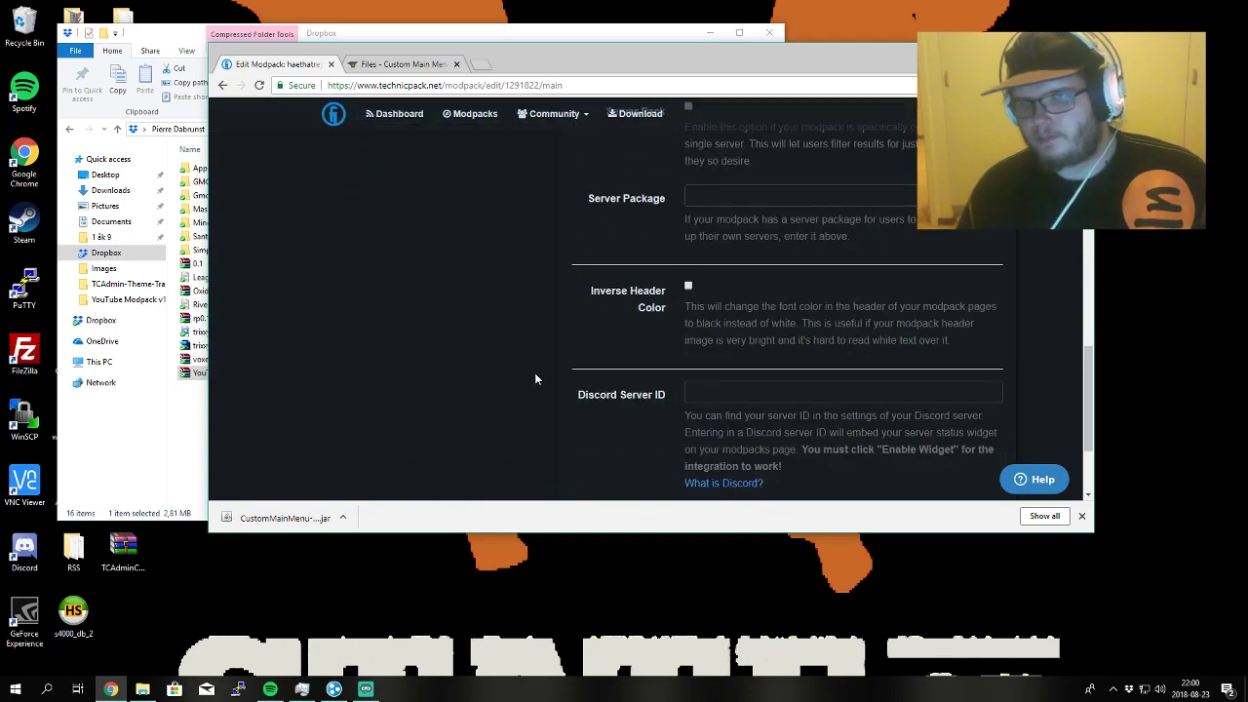
scroll(564, 345, "down", 3)
scroll(637, 279, "up", 1)
left_click(707, 307)
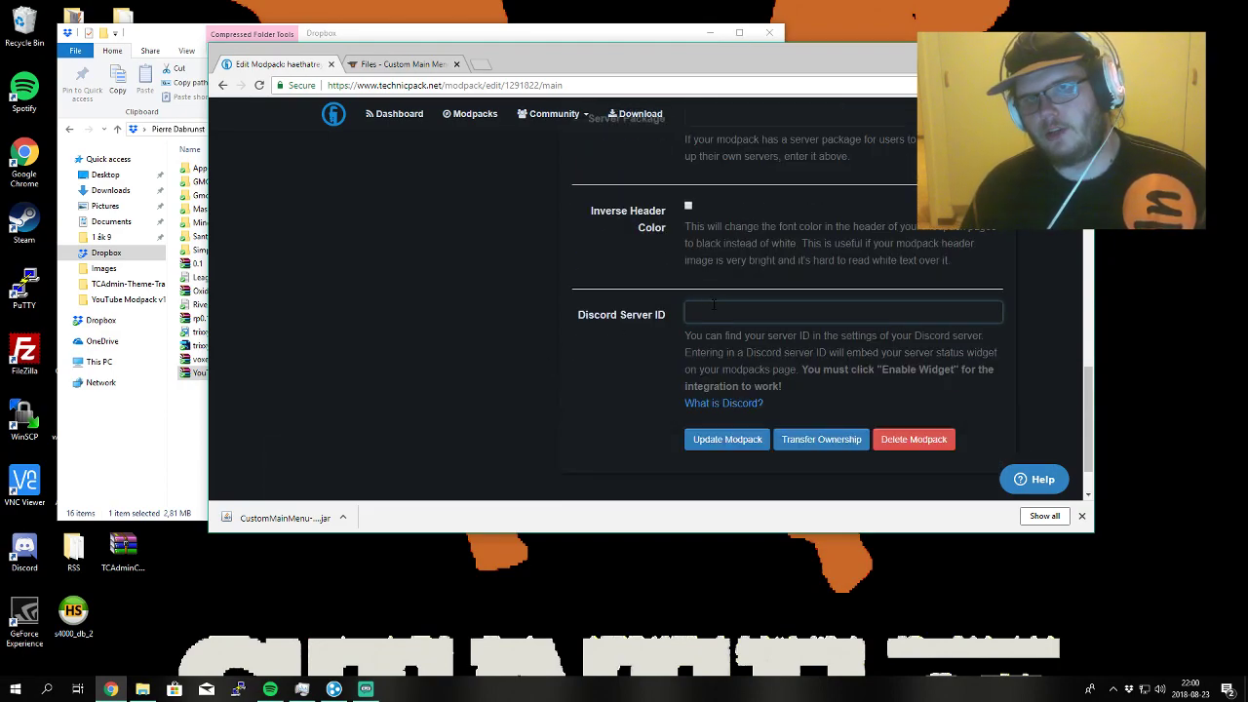
left_click(673, 298)
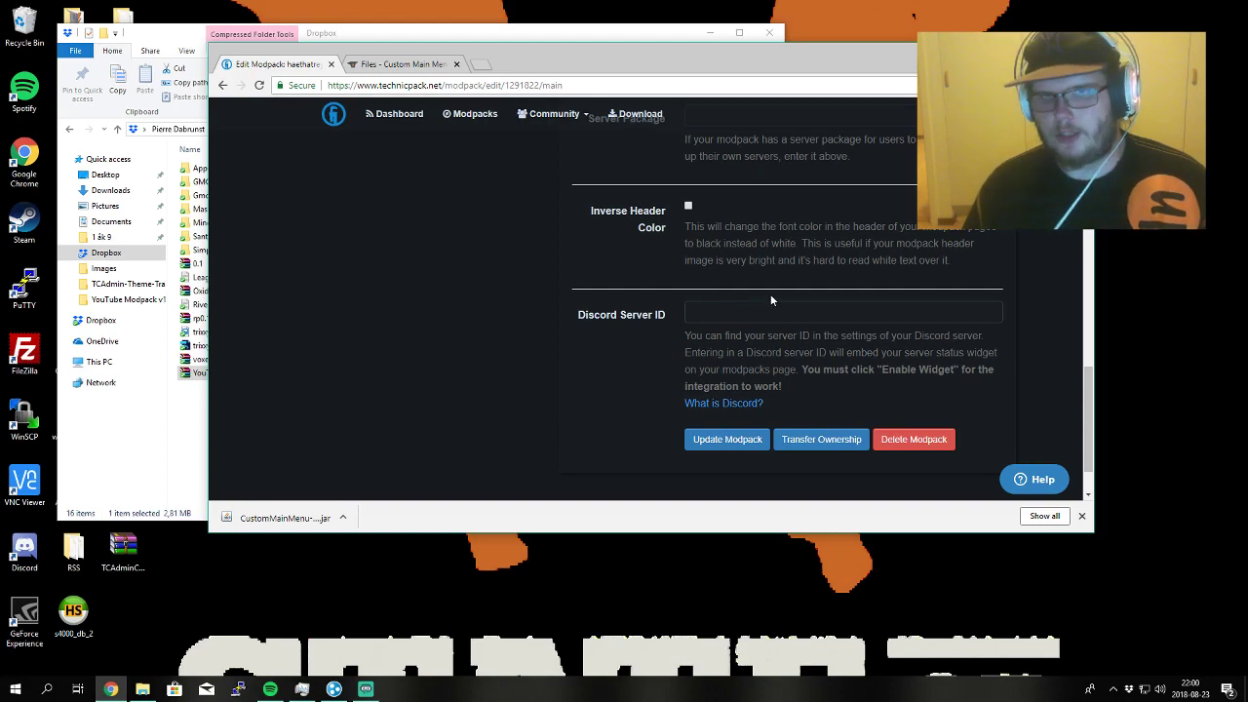
- Check the modpack settings once more and save them by updating the modpack
scroll(756, 265, "up", 3)
scroll(757, 267, "up", 10)
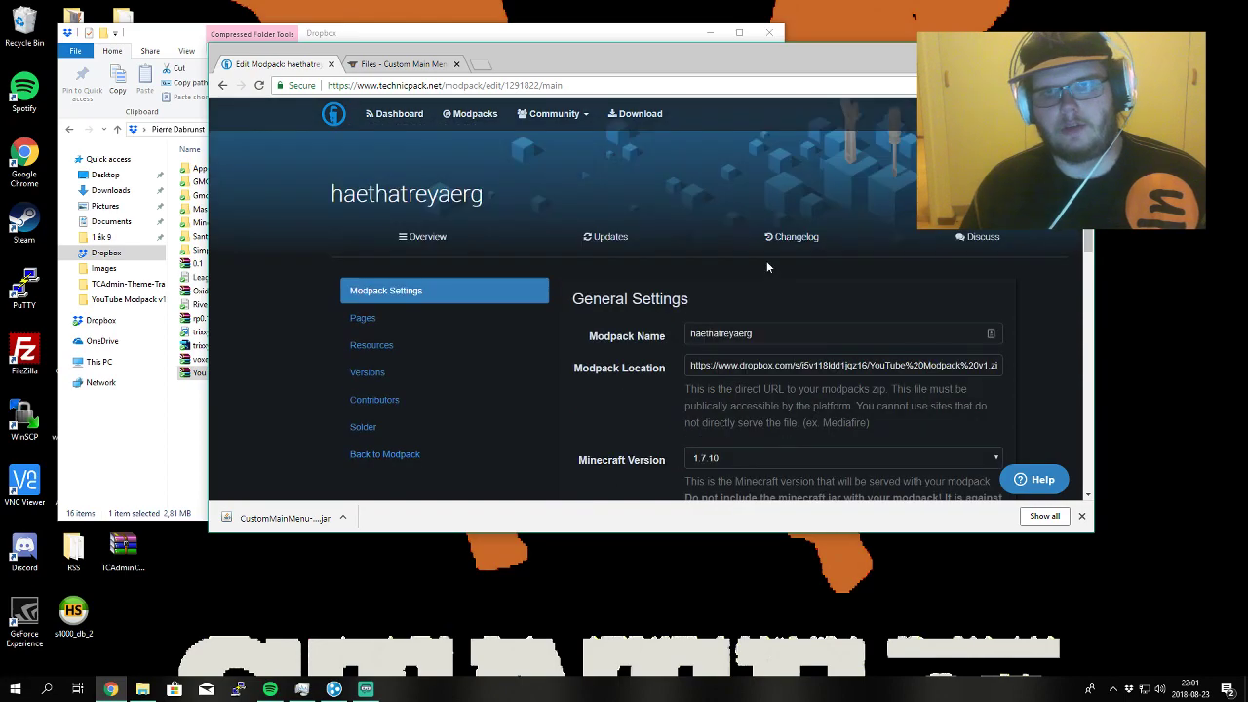
scroll(671, 295, "down", 8)
scroll(671, 294, "down", 4)
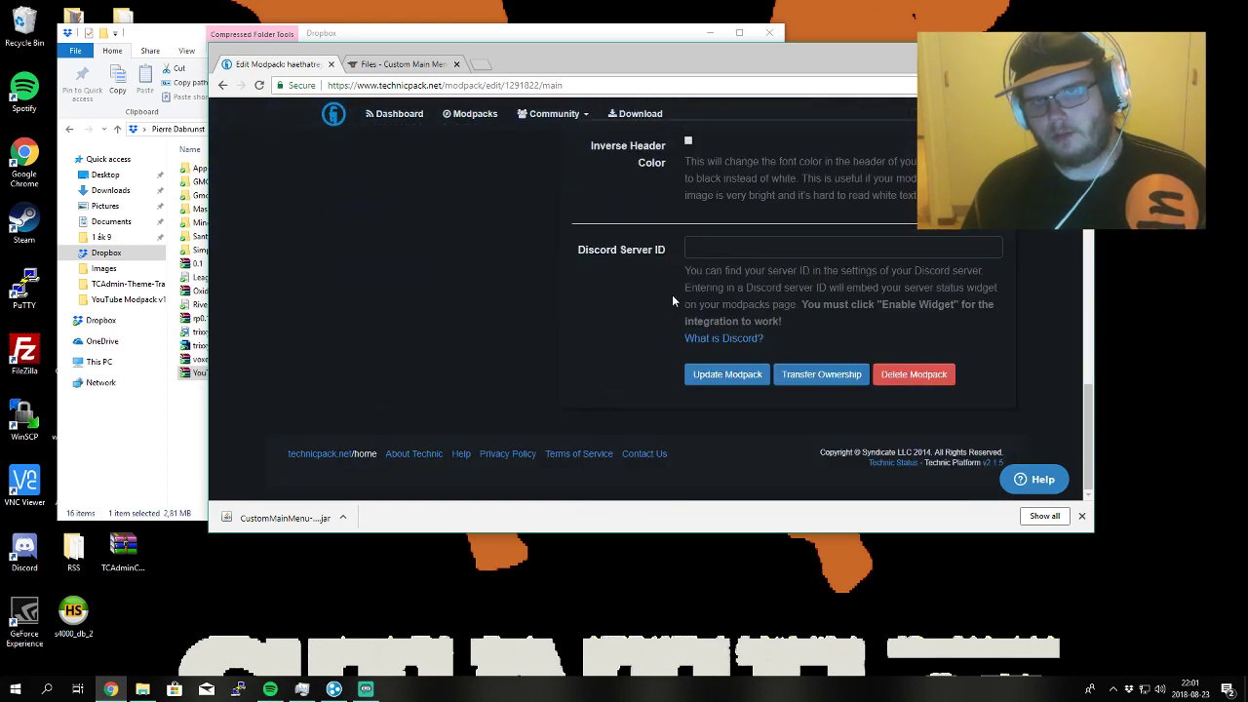
left_click(722, 376)
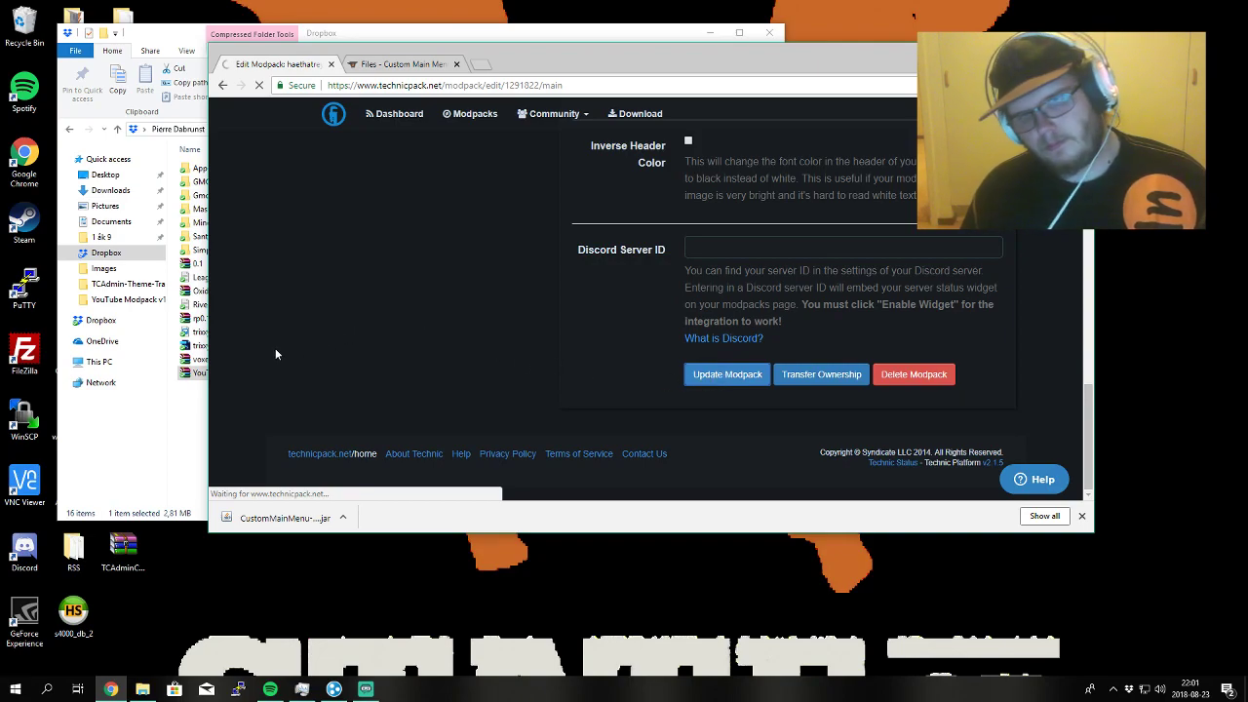
- Launch TechnicLauncher from the Games folder on the desktop, keeping the Dropbox folder window out of the way
left_click_drag(389, 42, 790, 125)
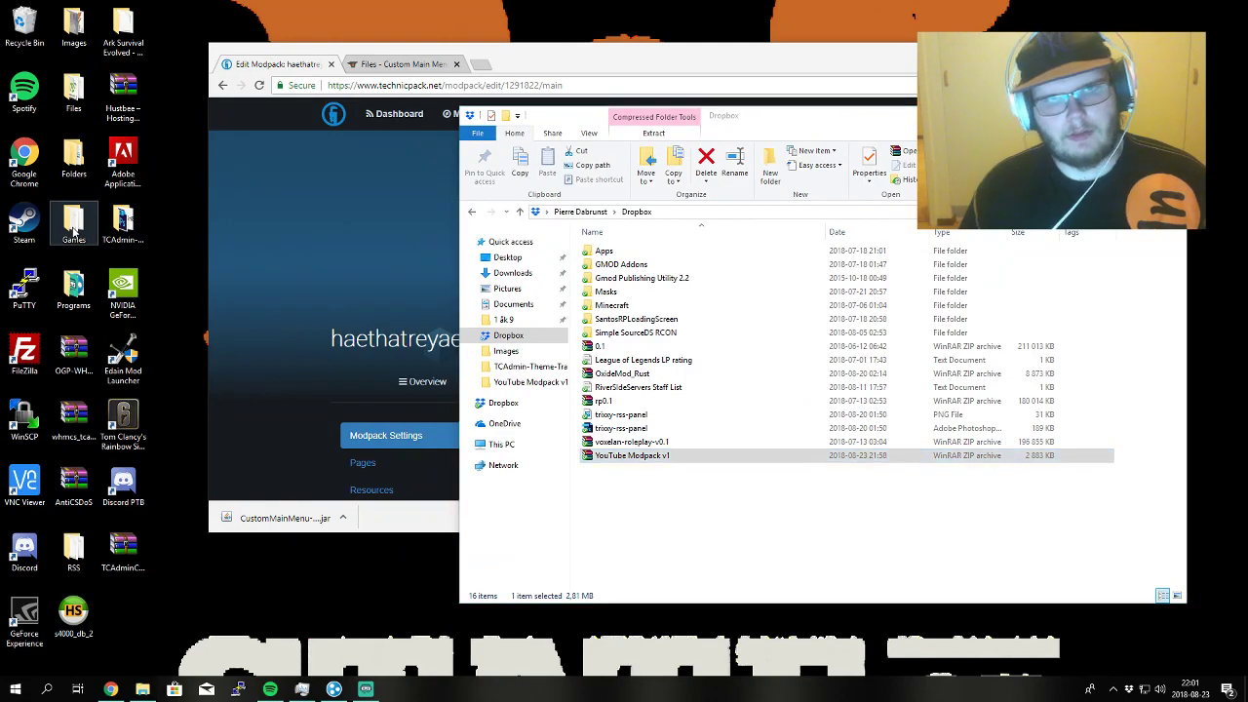
double_click(73, 222)
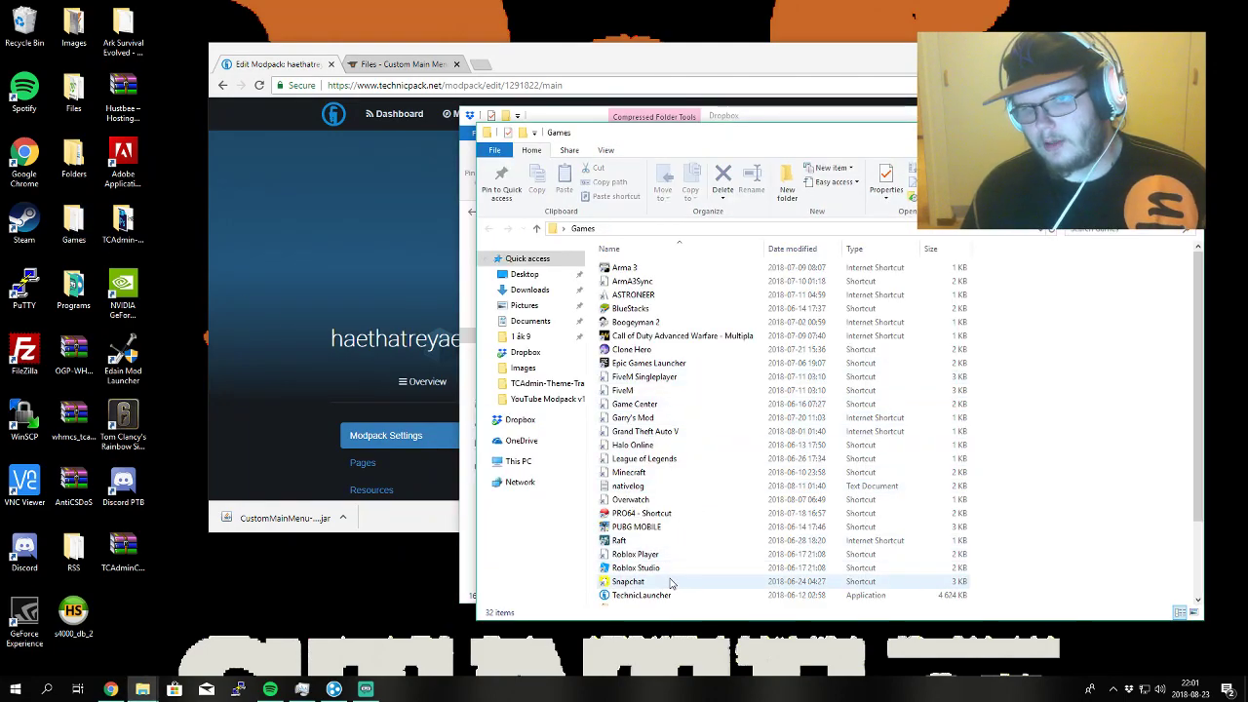
left_click(644, 595)
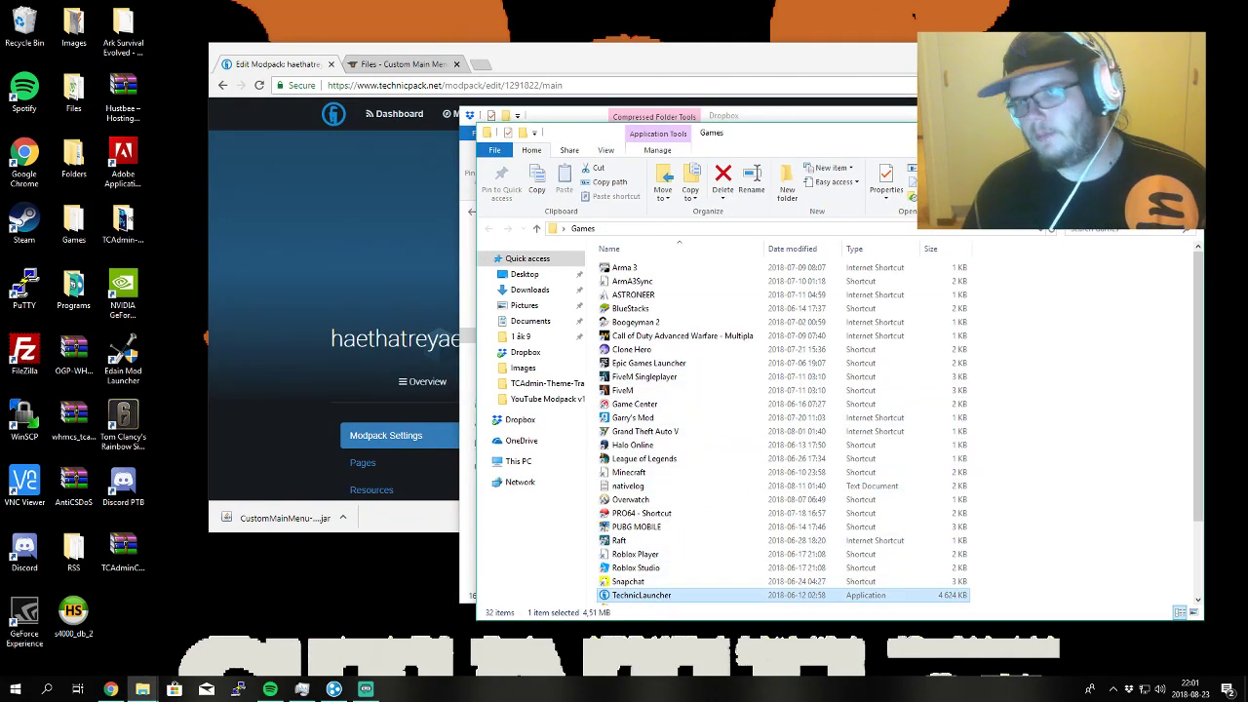
left_click(1191, 115)
left_click_drag(976, 115, 1023, 160)
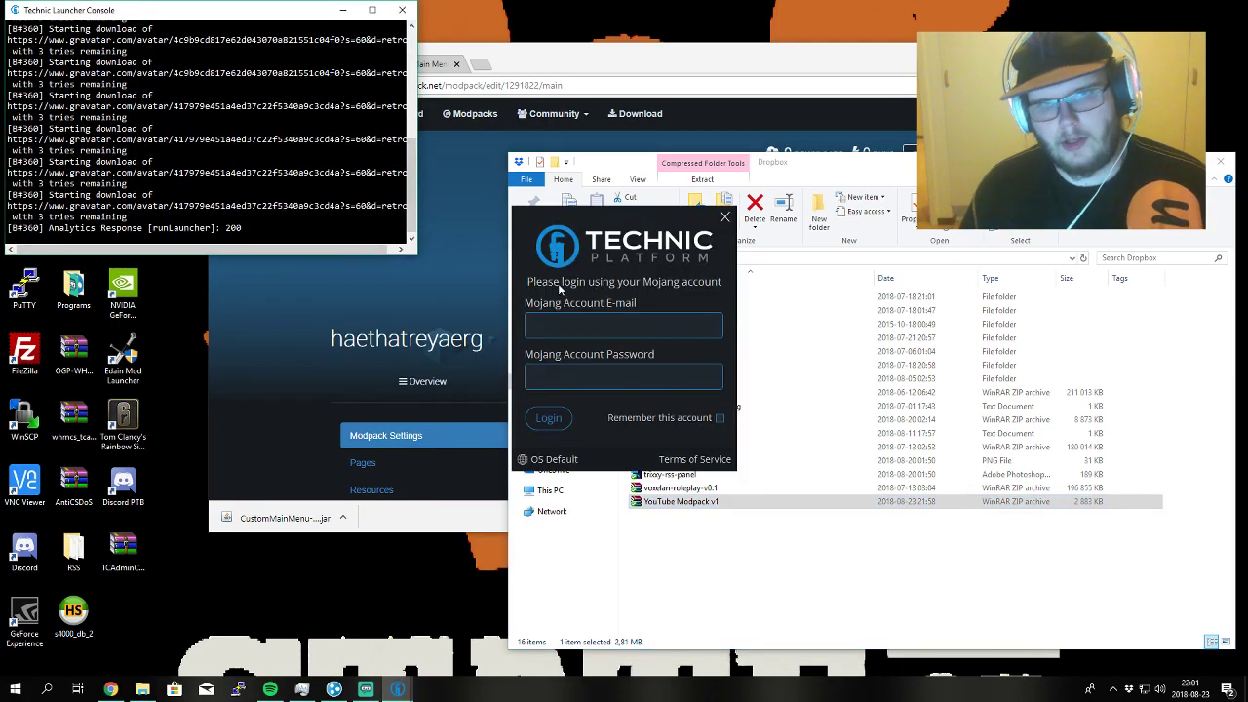
- Log in to the Technic Launcher with the Mojang account e-mail and password, with the account remembered
left_click(719, 425)
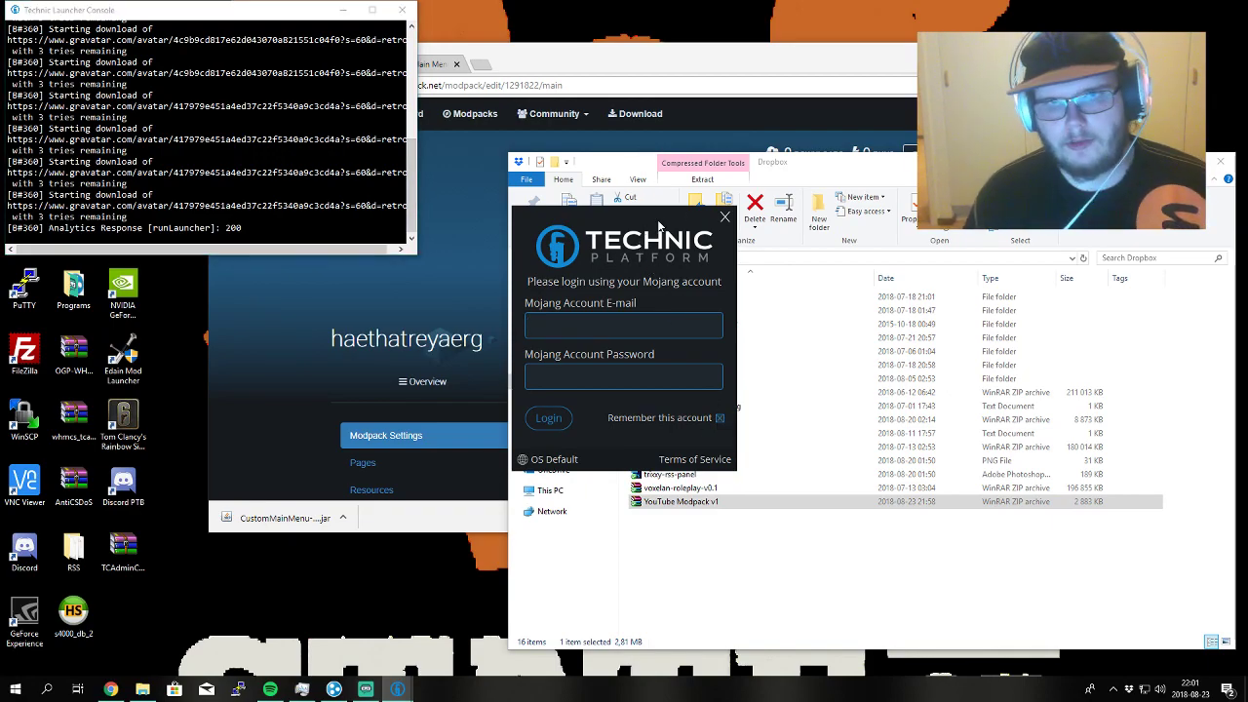
left_click_drag(663, 226, 29, 276)
left_click(206, 263)
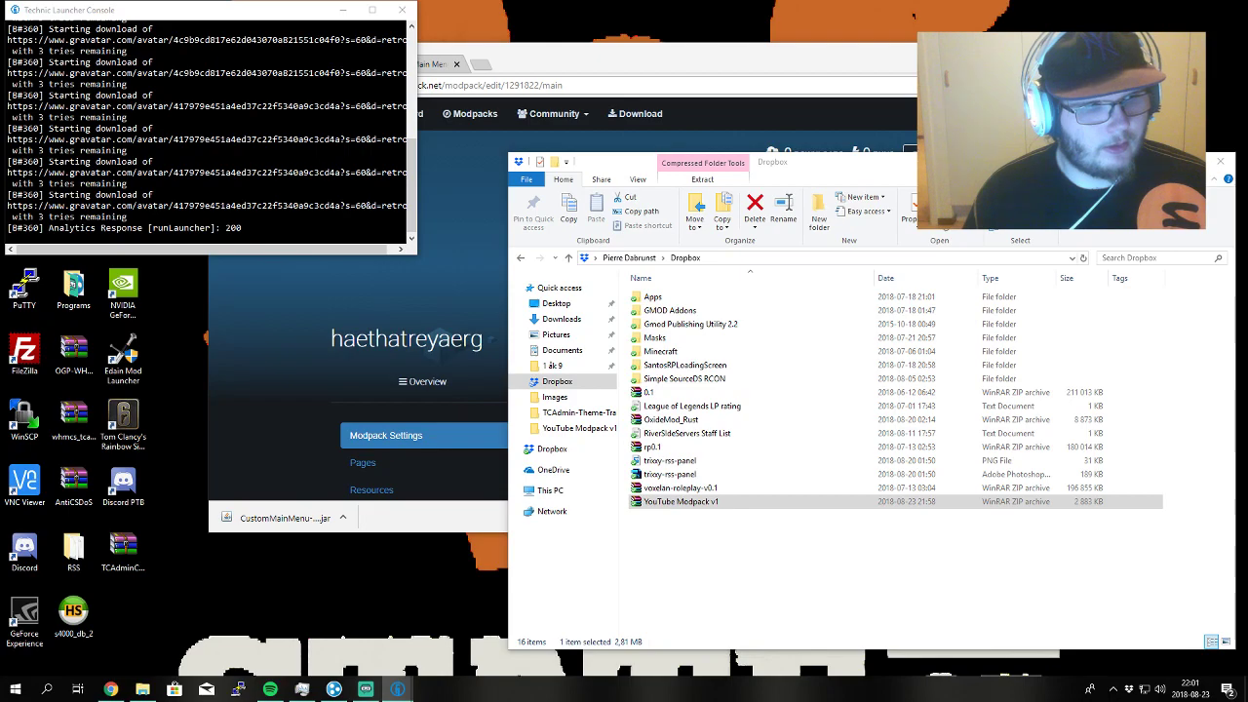
- Arrange the launcher window beside its console window and show the launcher's list of modpacks
left_click(343, 10)
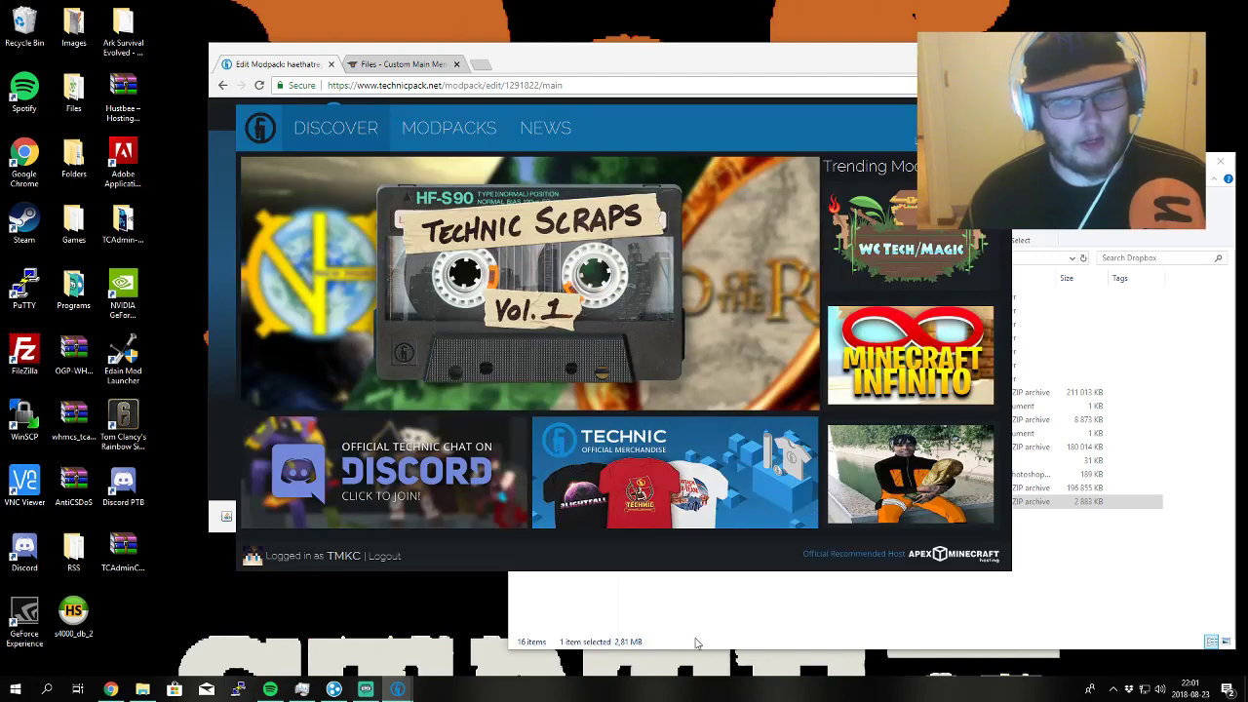
mouse_move(399, 690)
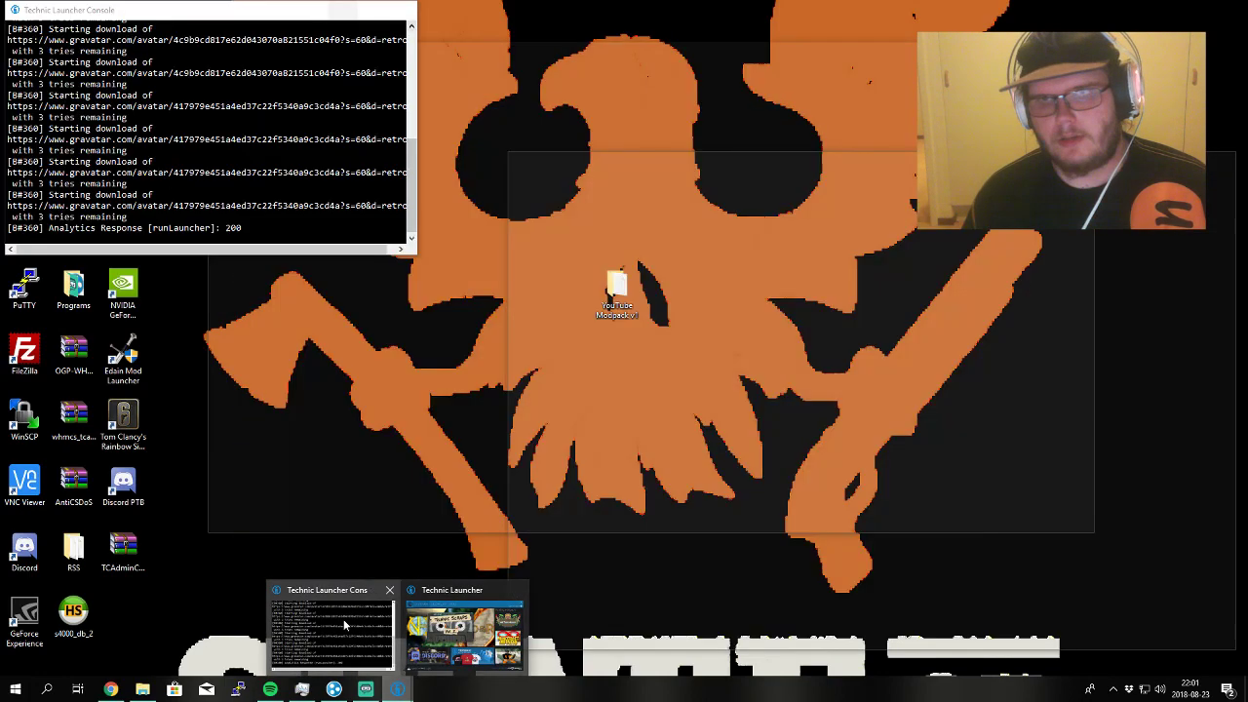
left_click(341, 622)
left_click_drag(647, 116, 751, 113)
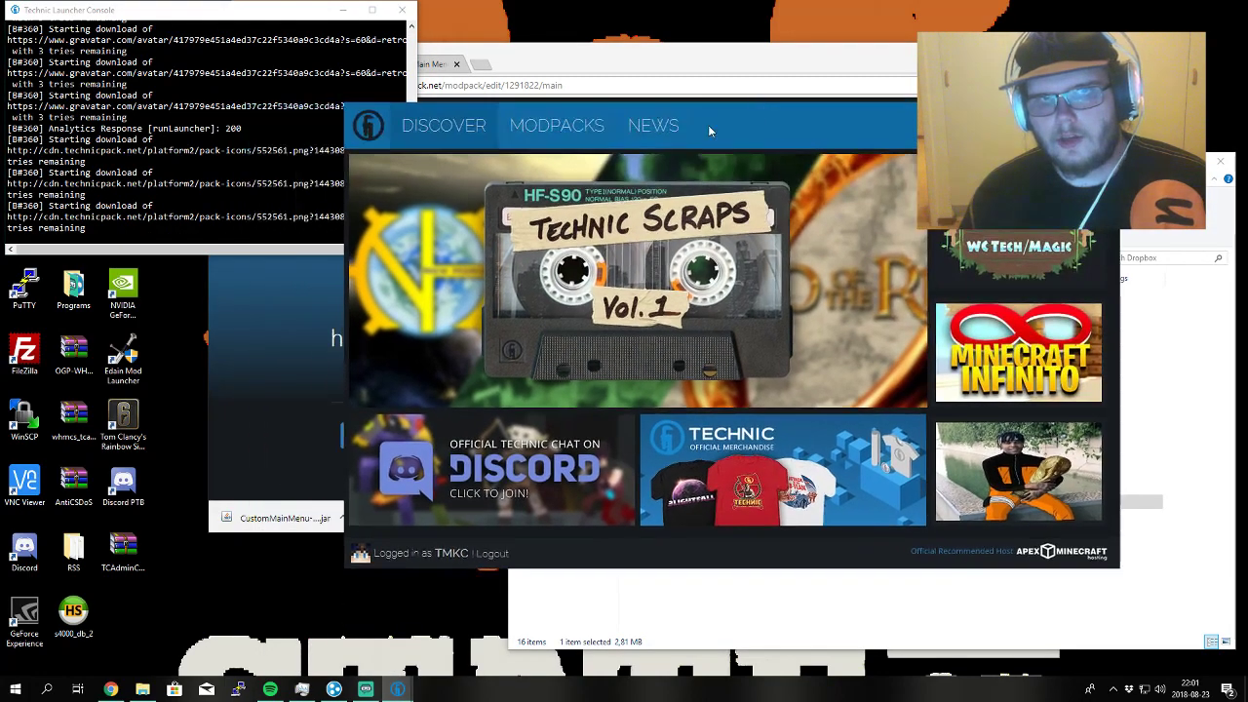
left_click(551, 125)
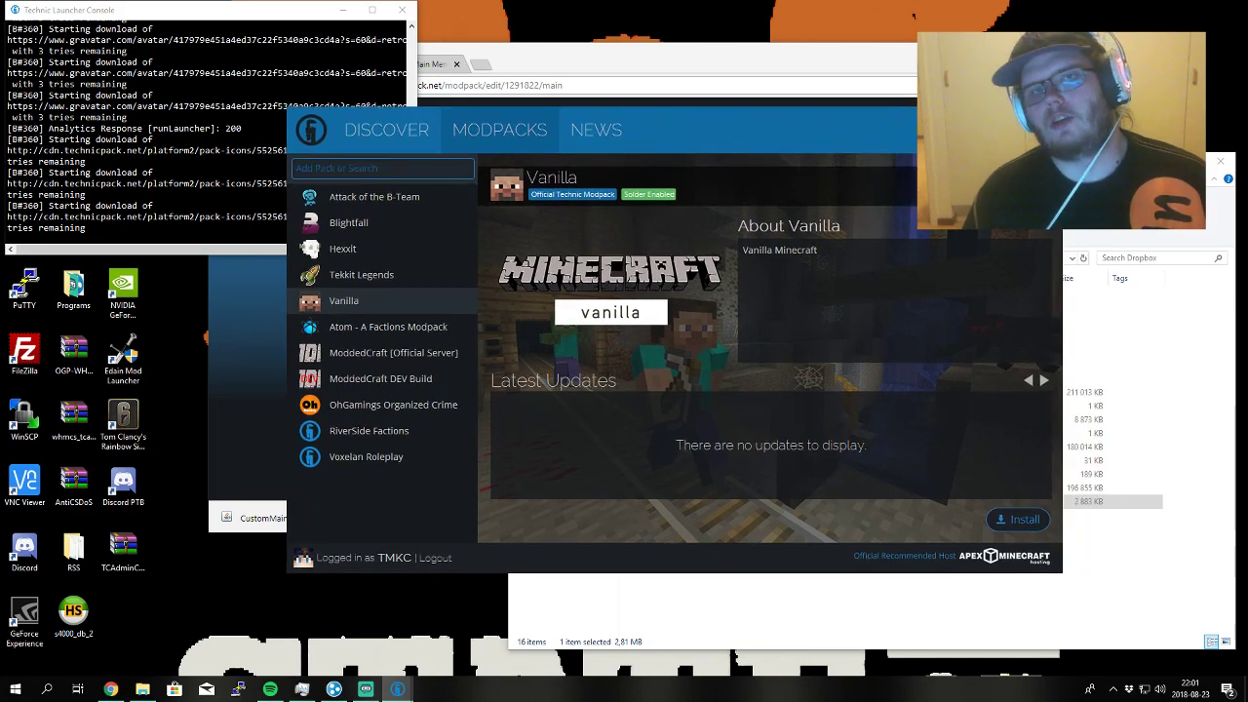
- Open the launcher options and look through the Launcher Build and Language choices, keeping Language at OS Default
left_click(1010, 141)
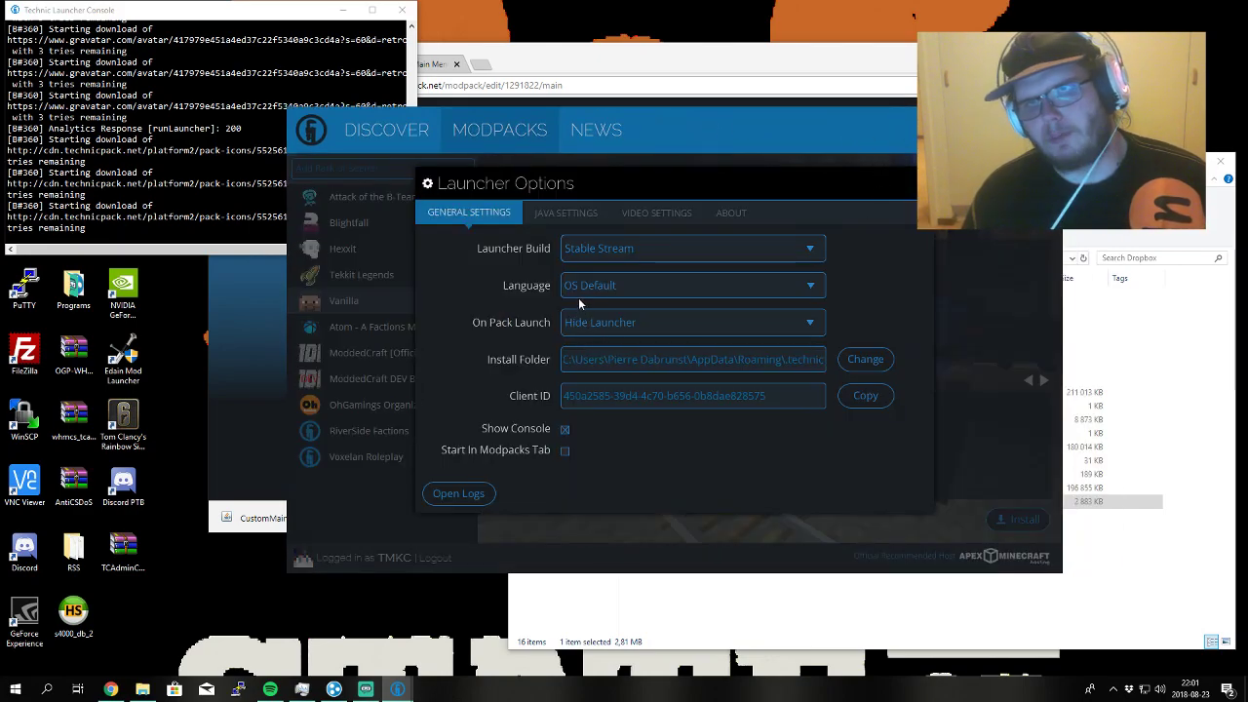
left_click(632, 250)
left_click(646, 248)
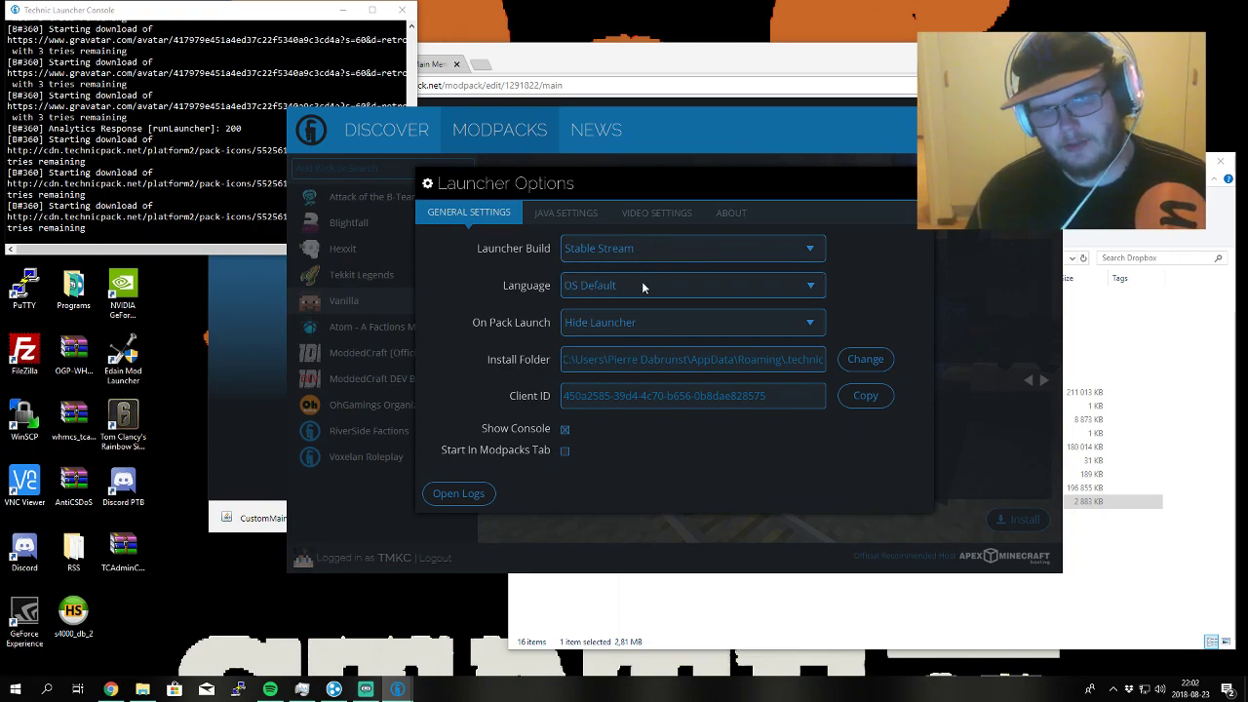
left_click(634, 284)
left_click(653, 284)
left_click(653, 284)
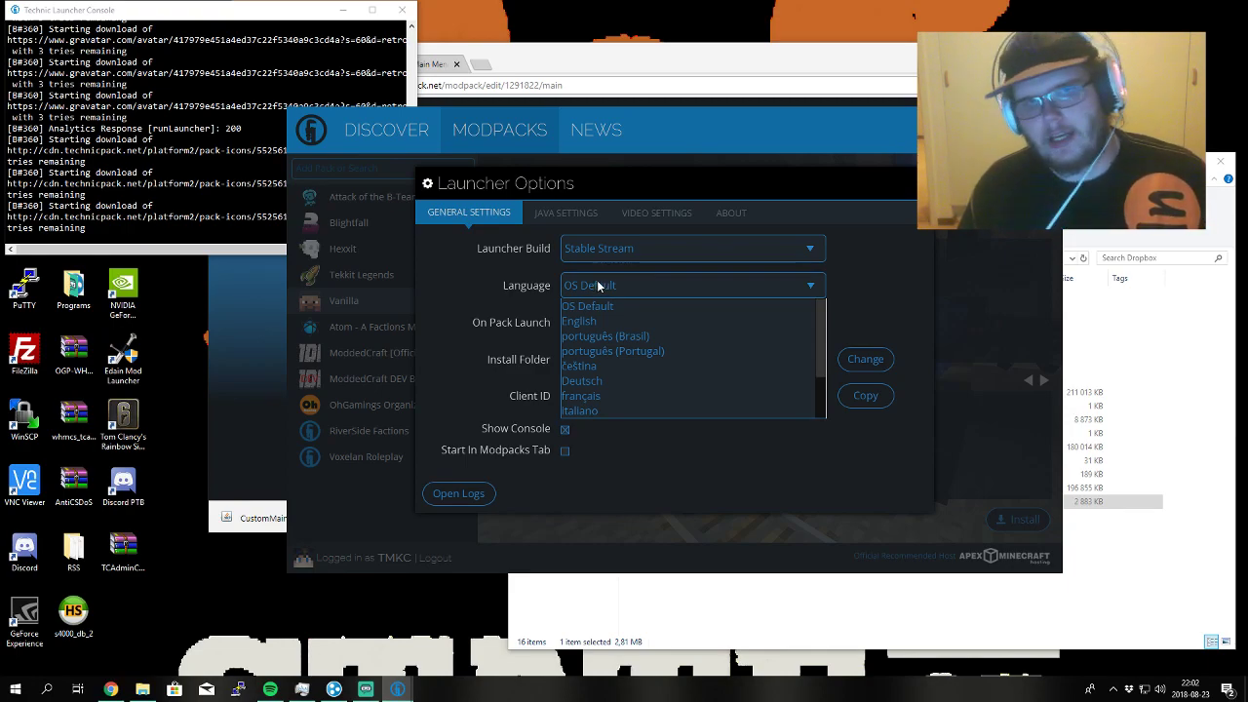
scroll(635, 332, "down", 2)
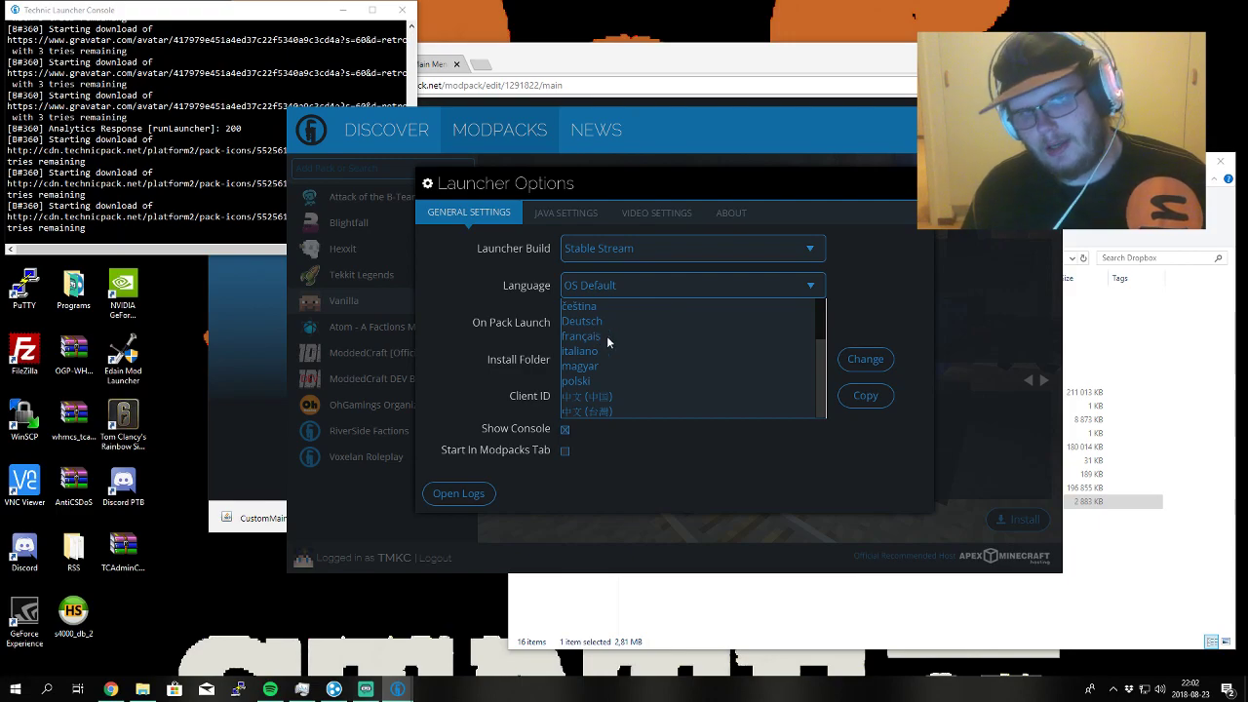
scroll(605, 335, "up", 2)
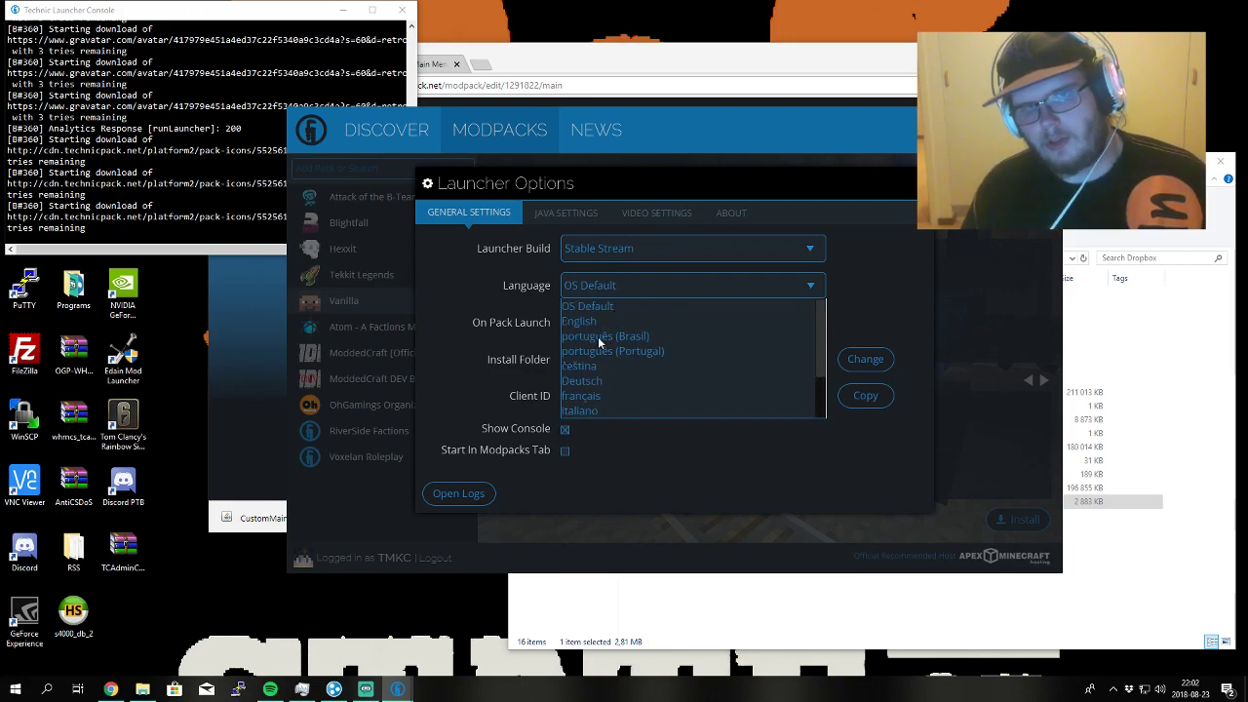
left_click(613, 309)
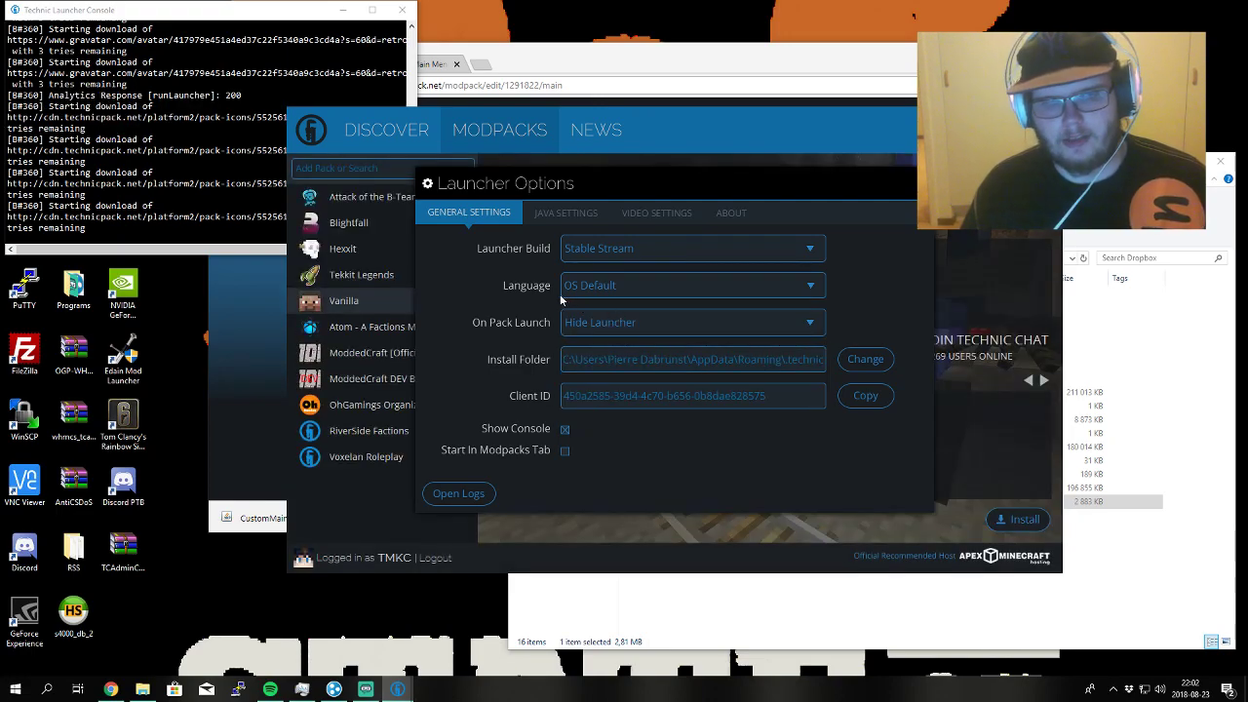
- Browse the available languages again without changing the choice, and toggle Show Console off and back on
left_click(590, 285)
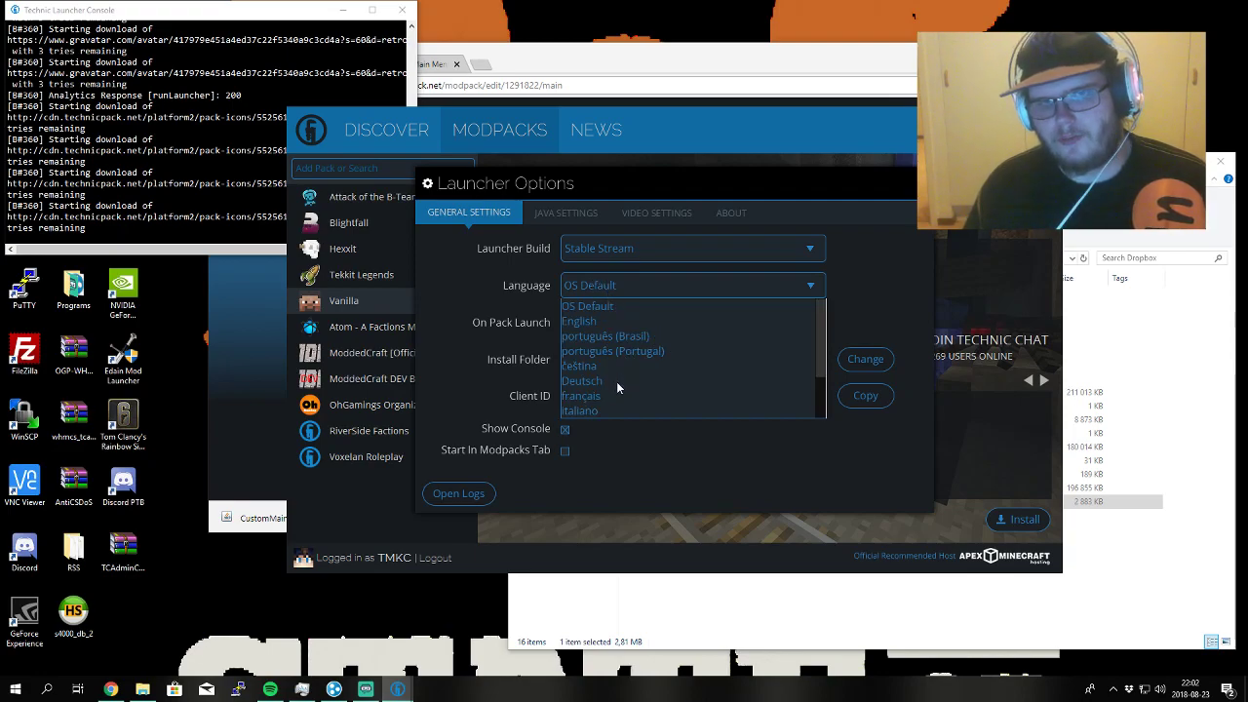
scroll(624, 390, "down", 3)
scroll(610, 385, "up", 3)
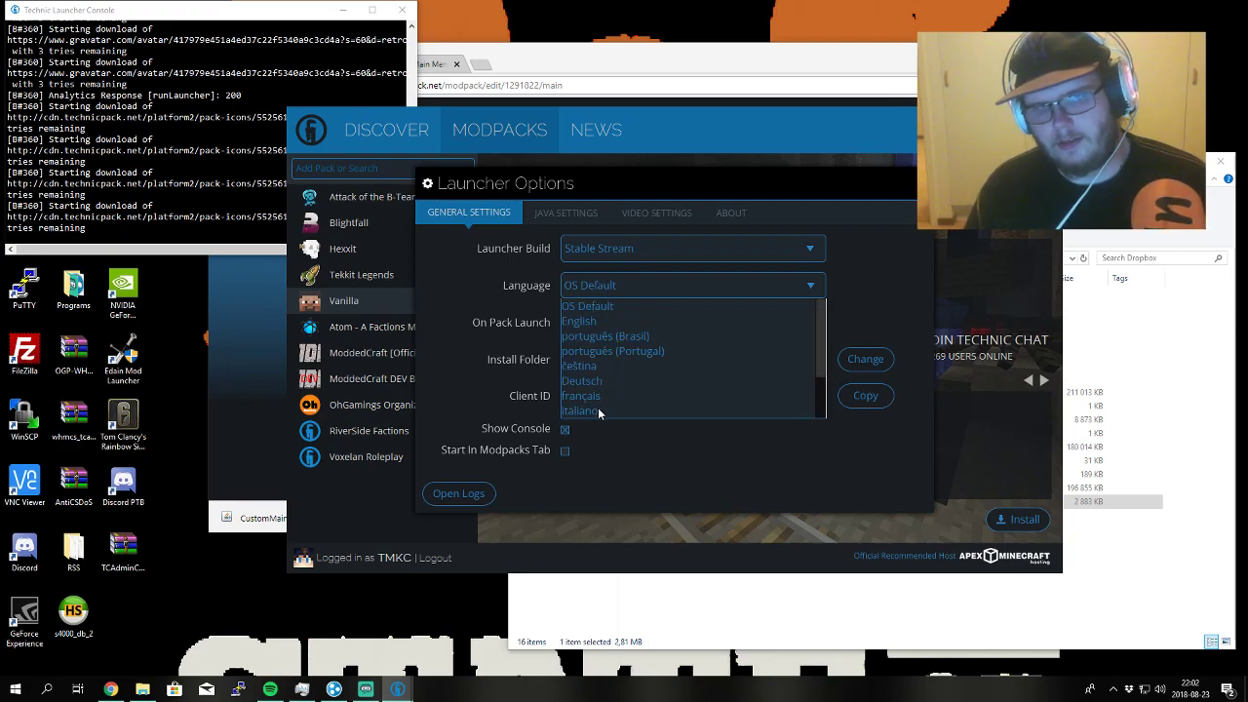
scroll(628, 401, "down", 2)
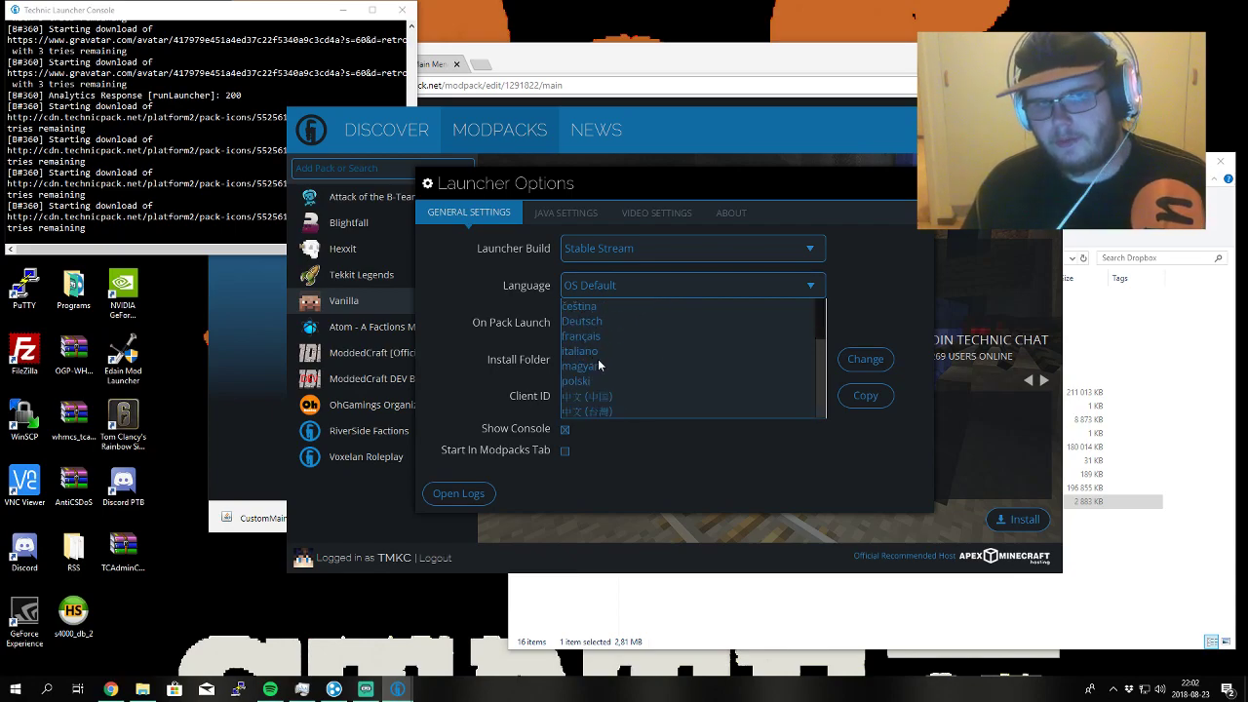
left_click(474, 314)
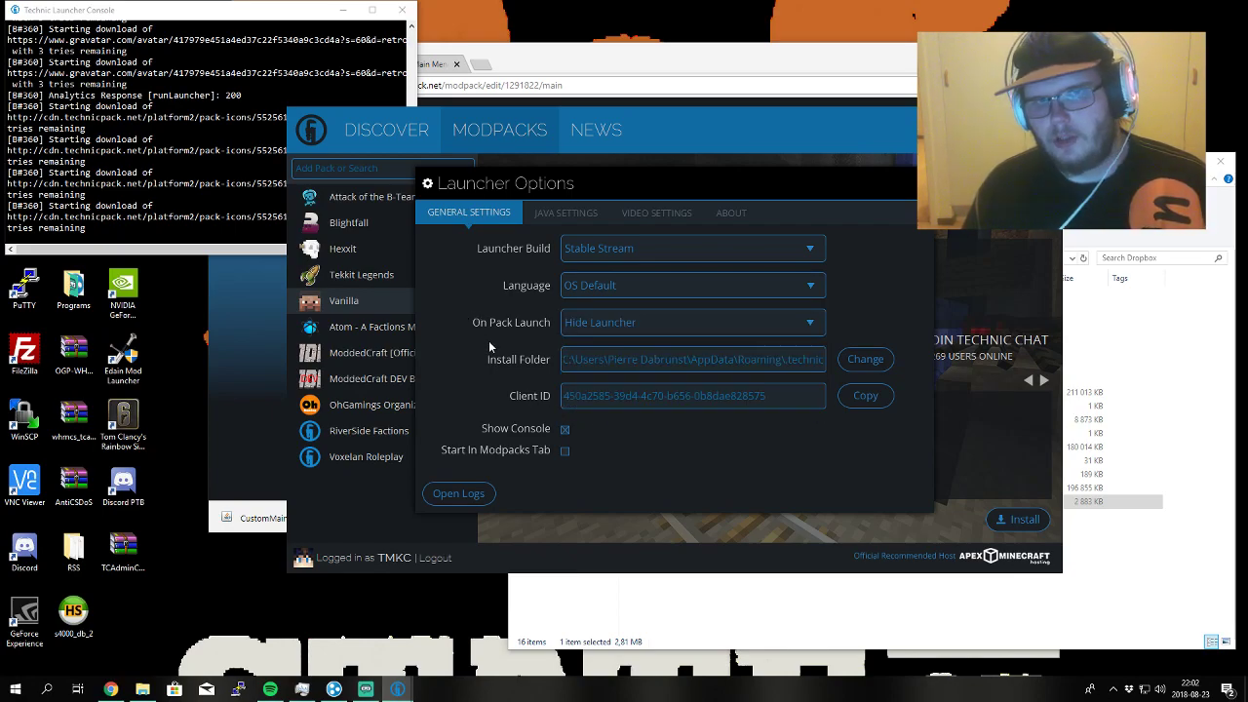
left_click(566, 430)
left_click(566, 431)
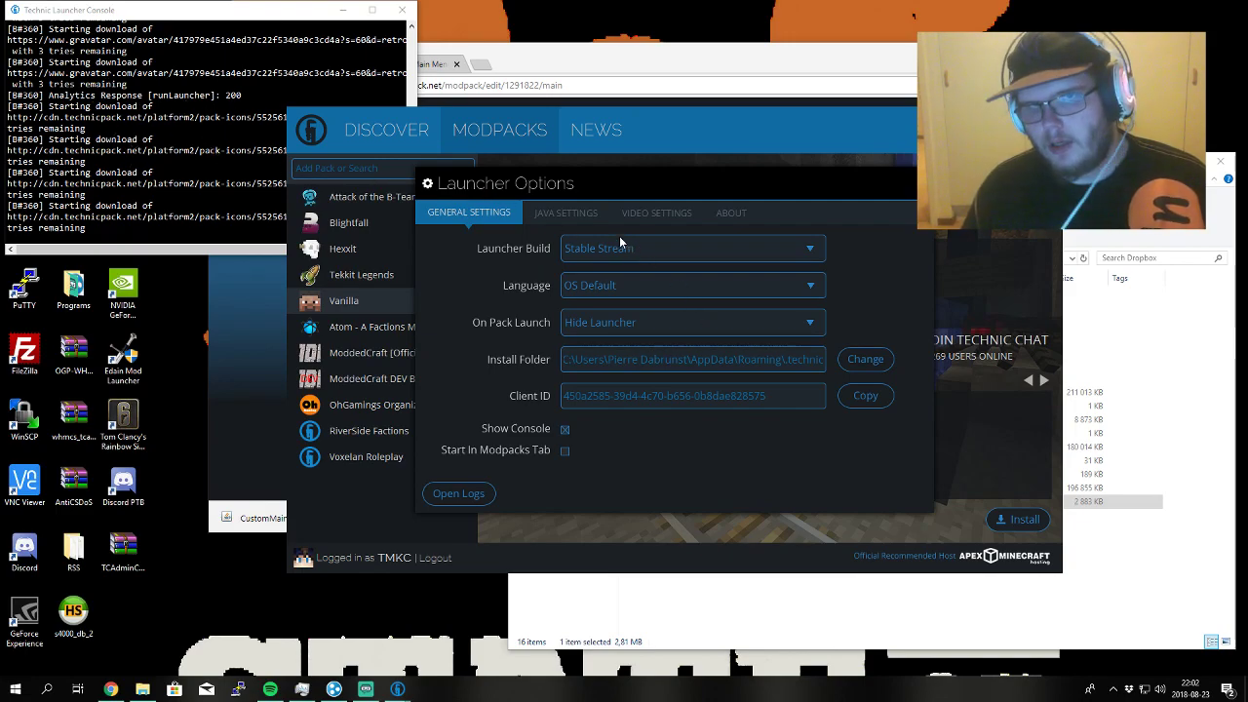
- Open the launcher's Java settings and view the available Minecraft Java versions
left_click(583, 214)
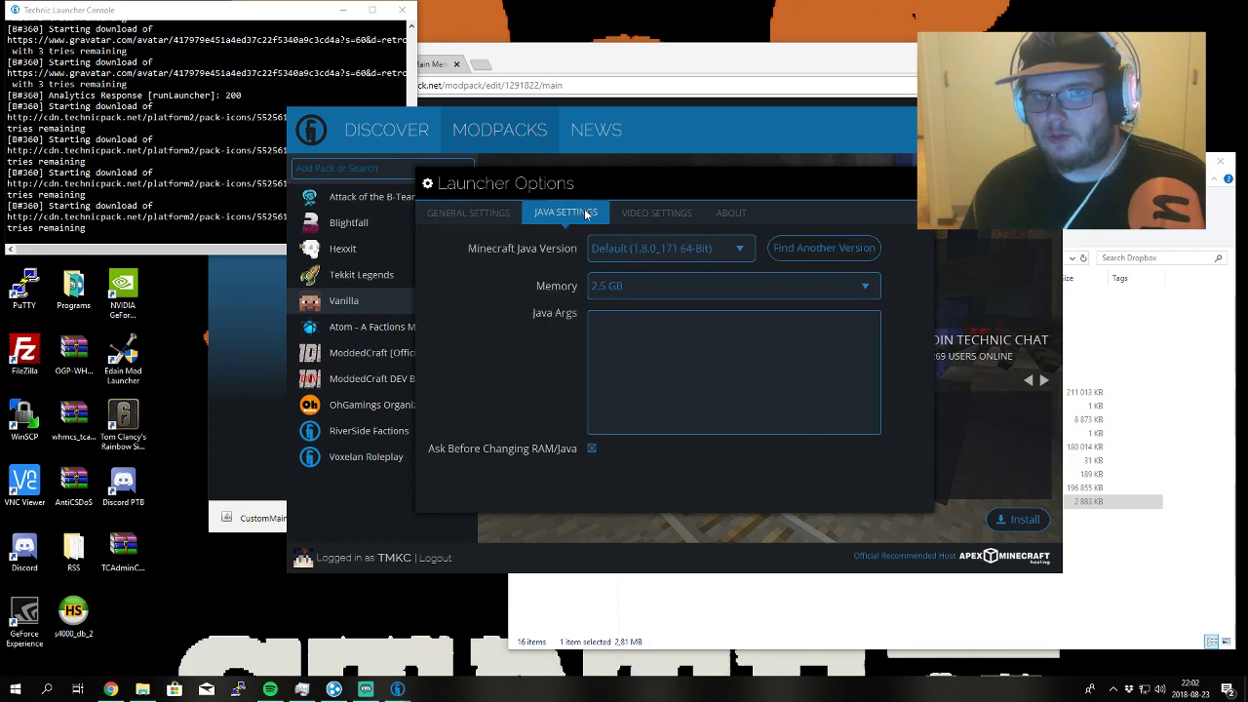
left_click(705, 251)
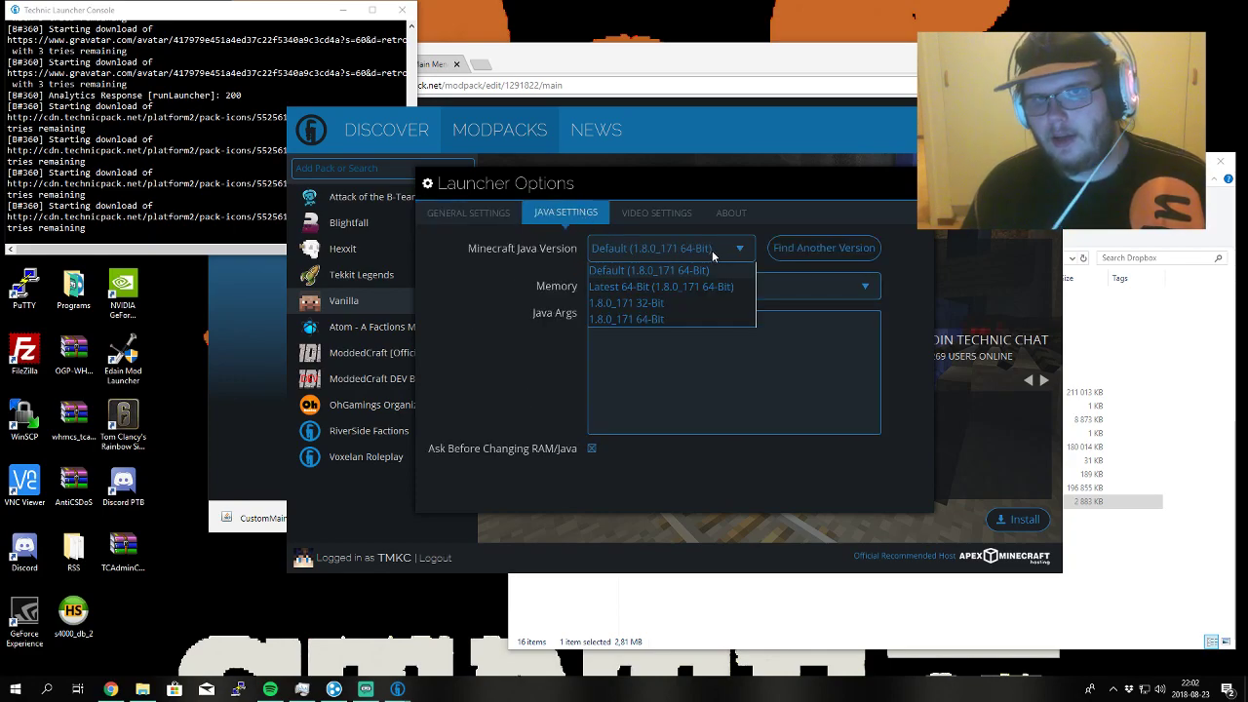
- Choose Default (1.8.0_171 64-Bit) as the Minecraft Java version
left_click(658, 273)
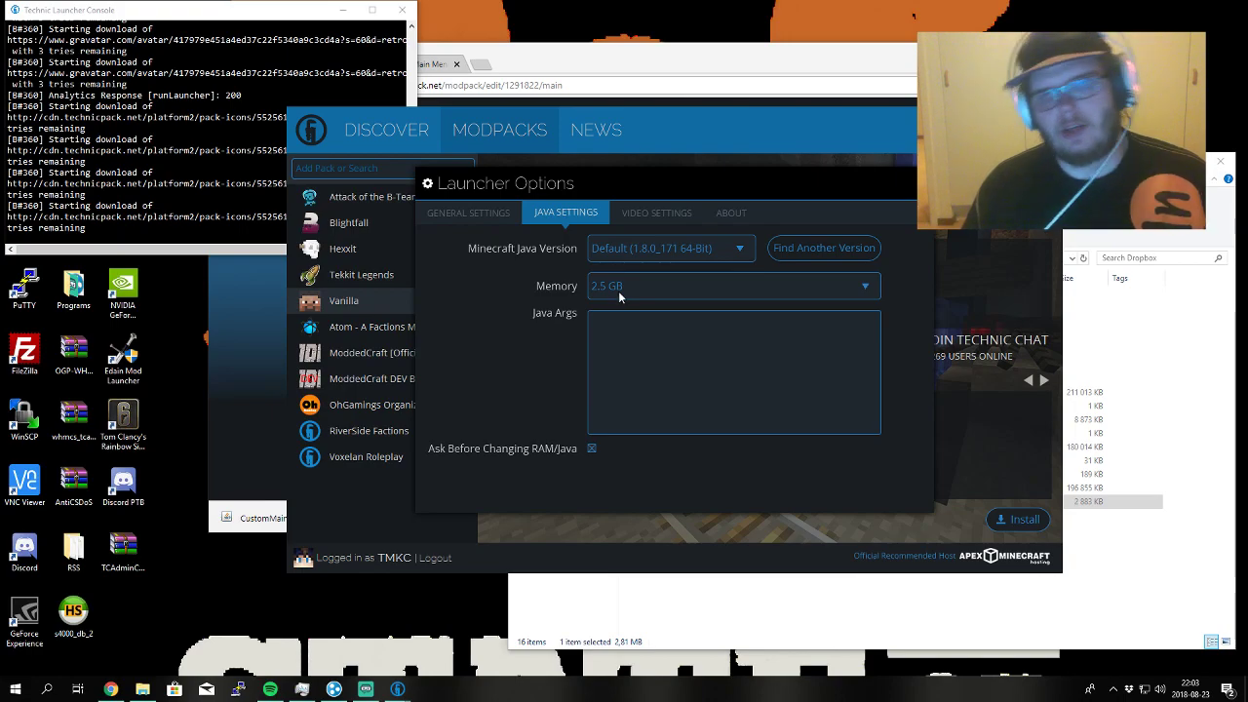
- Open Task Manager and examine the memory use of the Google Chrome and Java(TM) Platform SE binary process groups
right_click(566, 698)
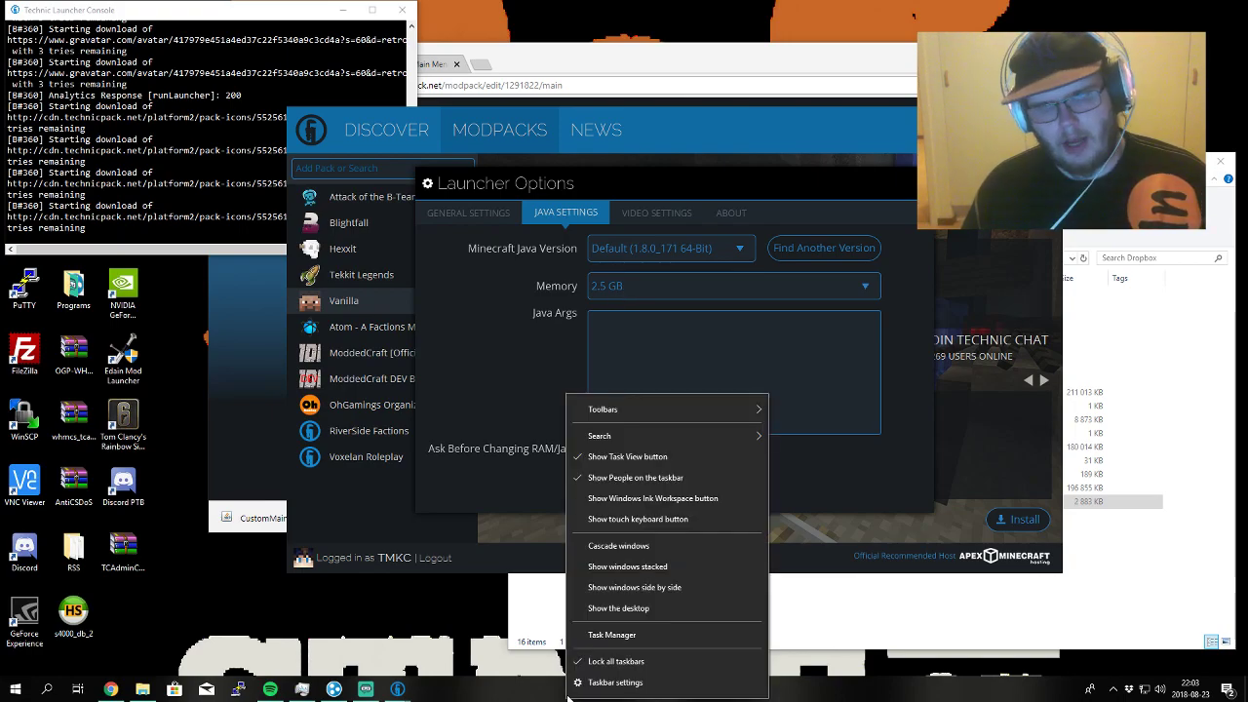
left_click(305, 690)
left_click_drag(0, 117, 716, 90)
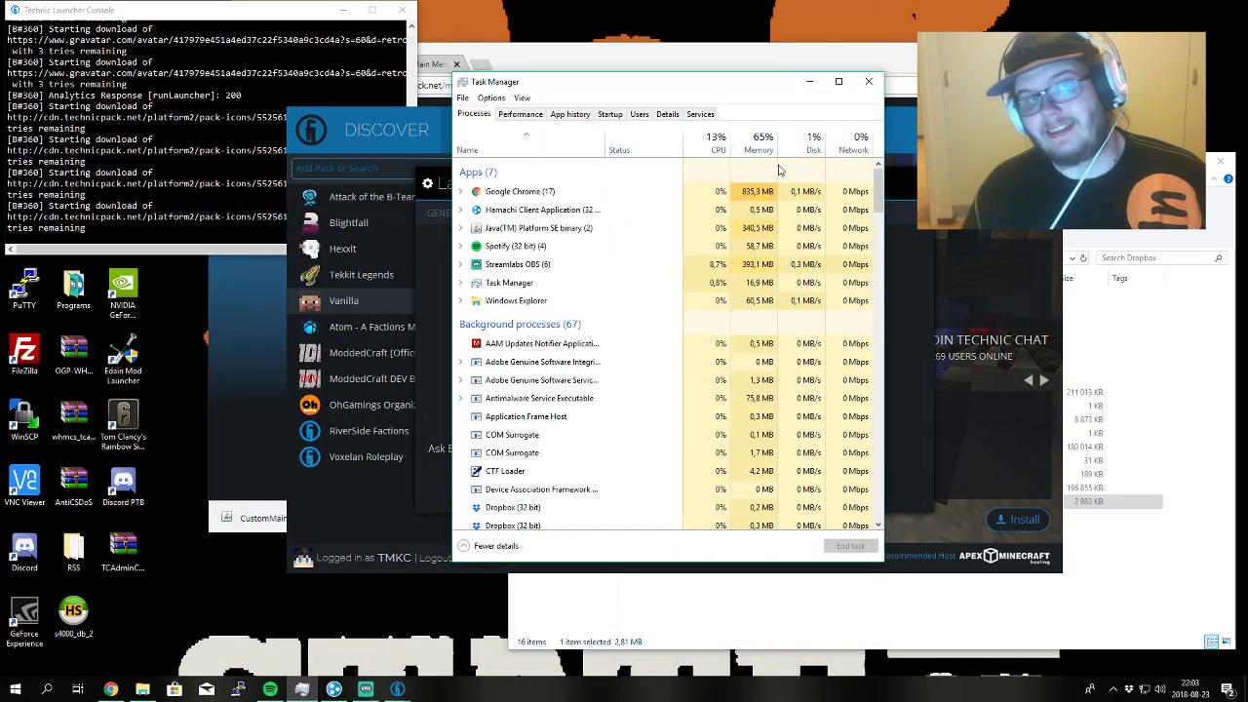
left_click(460, 192)
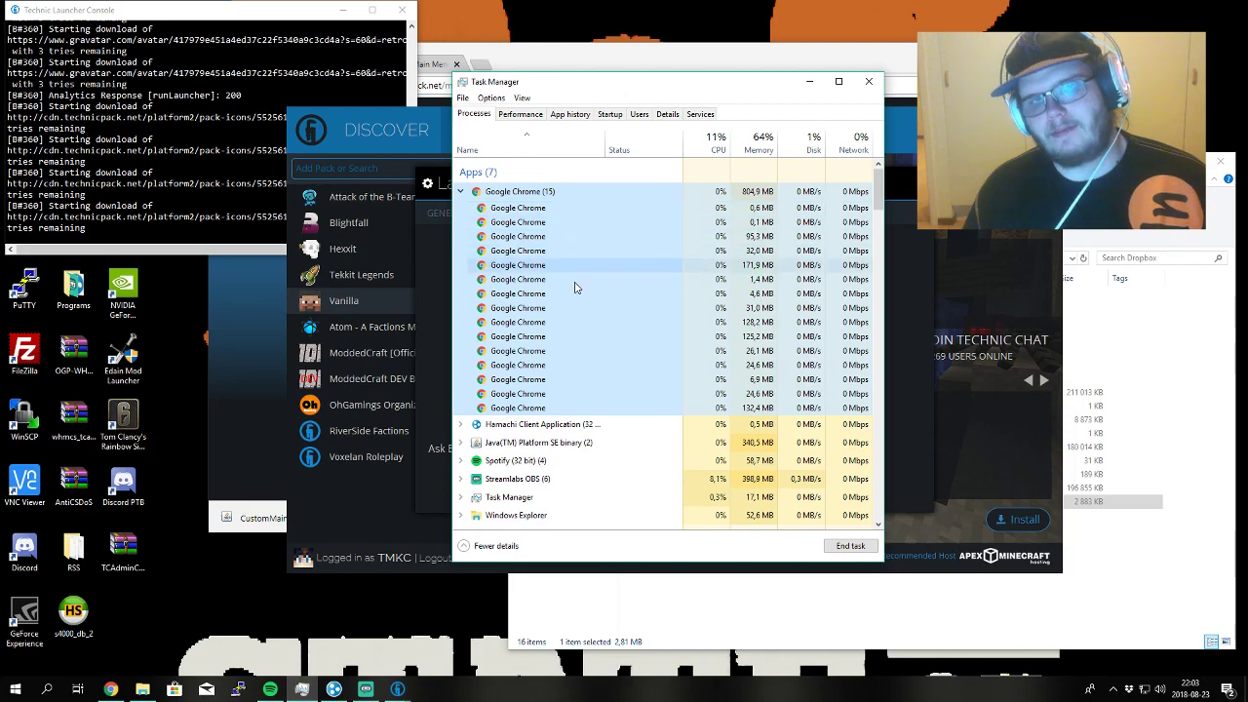
left_click(463, 192)
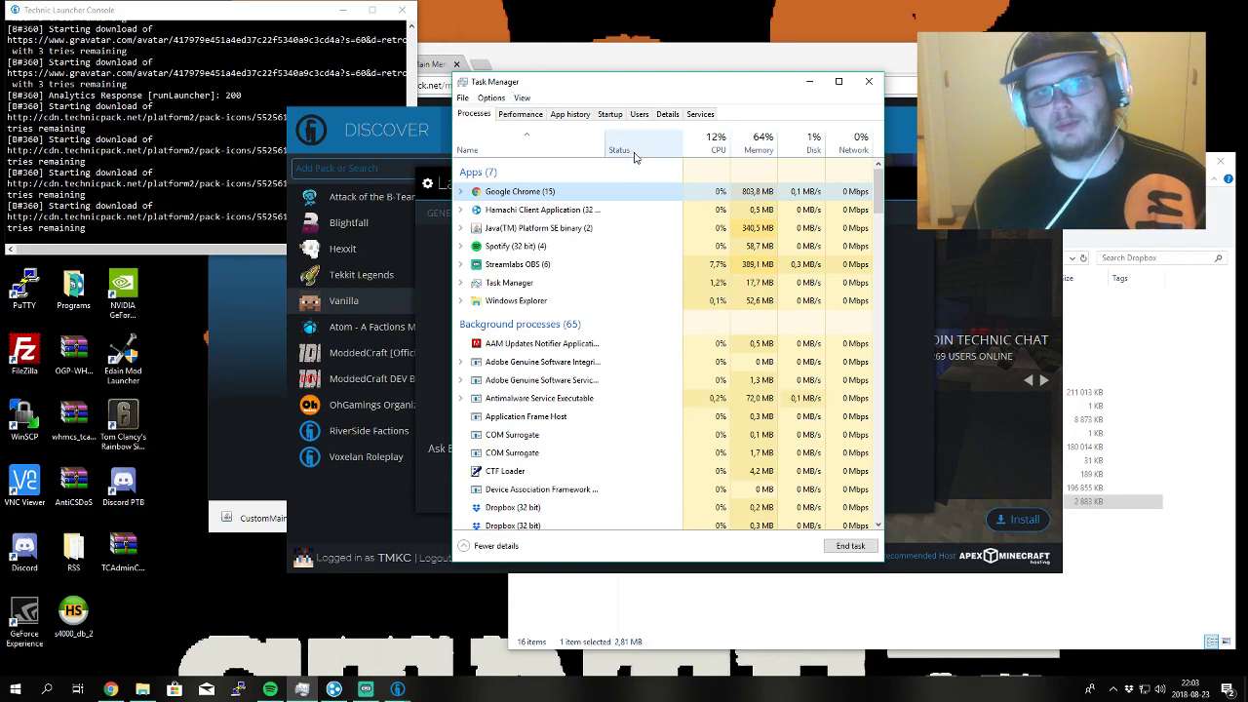
left_click(588, 233)
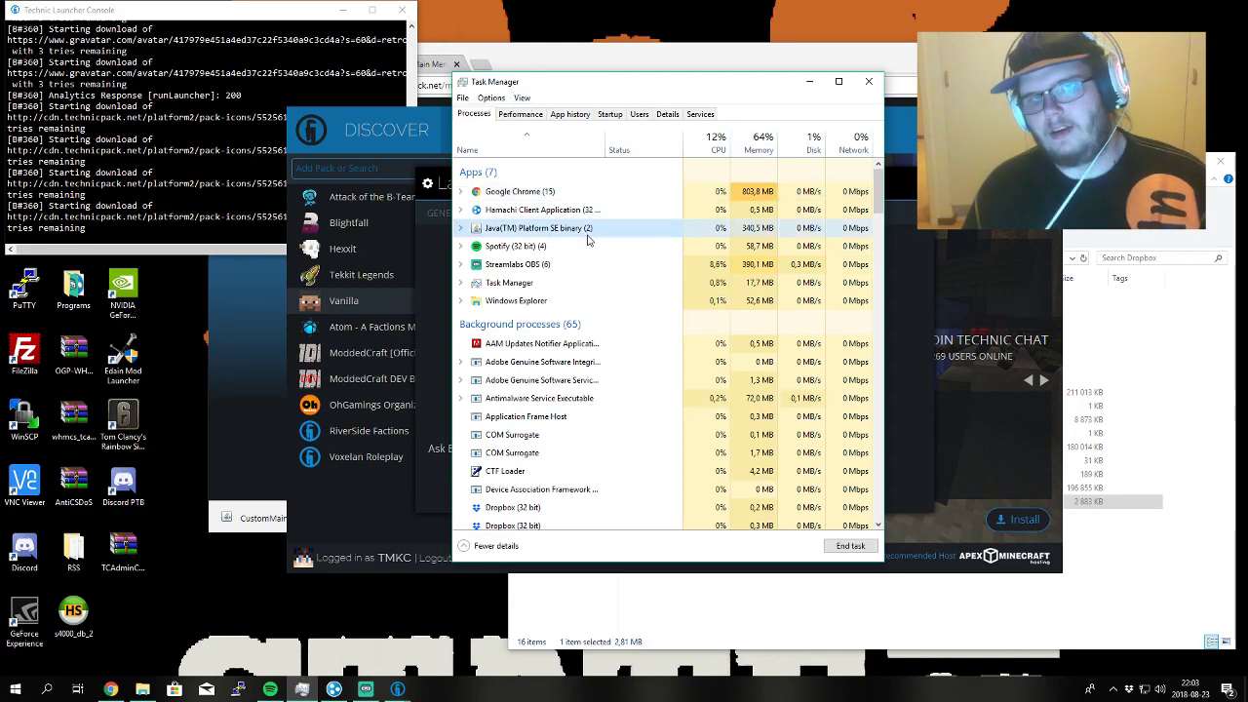
left_click(461, 228)
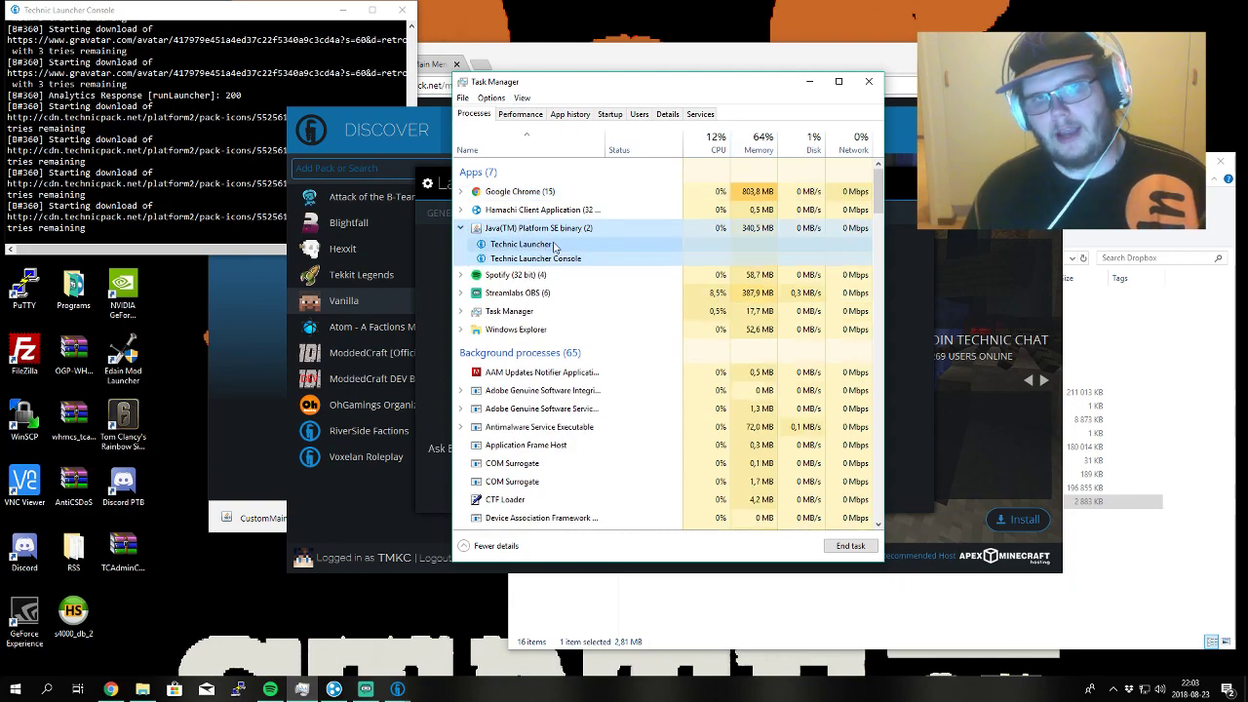
left_click(460, 228)
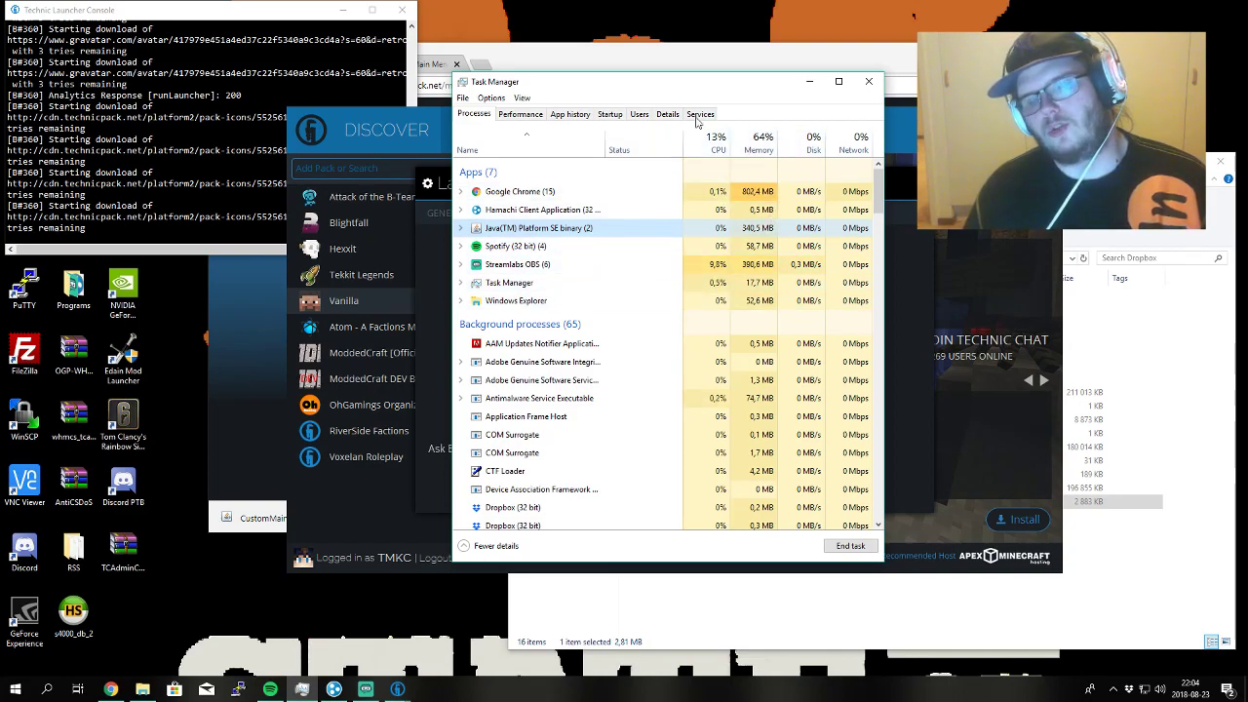
- Show the Memory performance details in Task Manager and move its window clear of the launcher's Java settings
left_click_drag(727, 91, 702, 110)
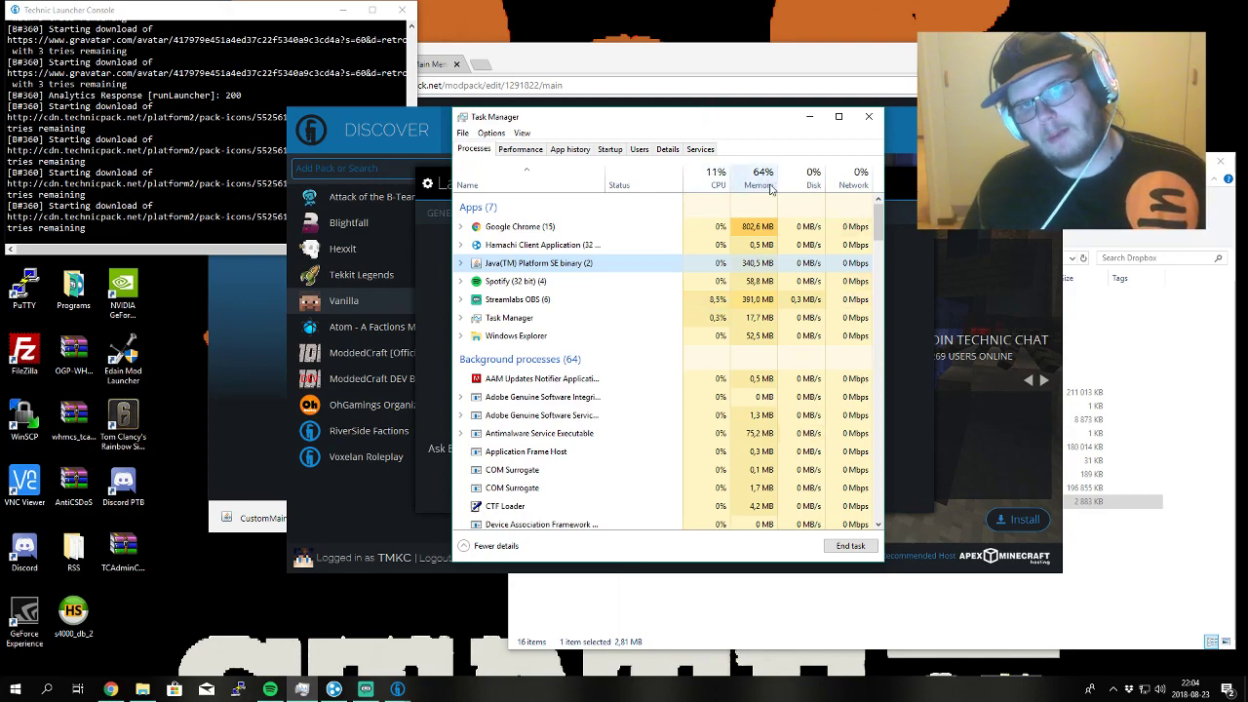
left_click(537, 150)
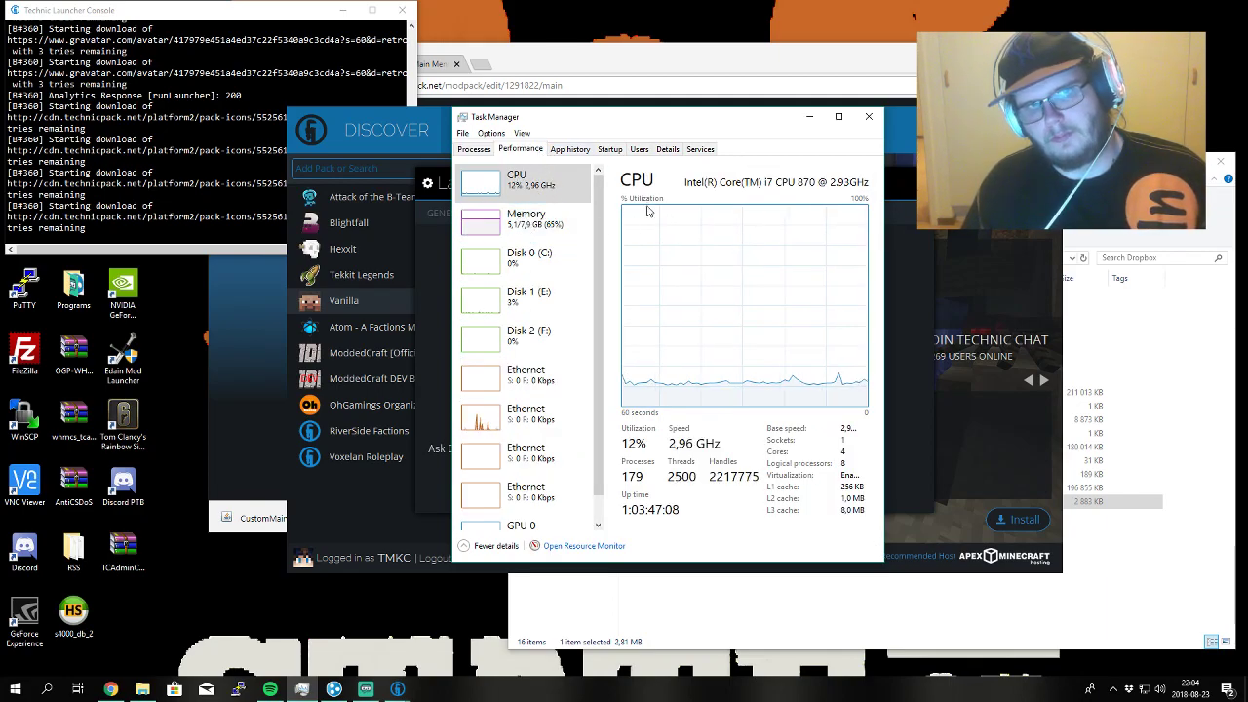
left_click(526, 220)
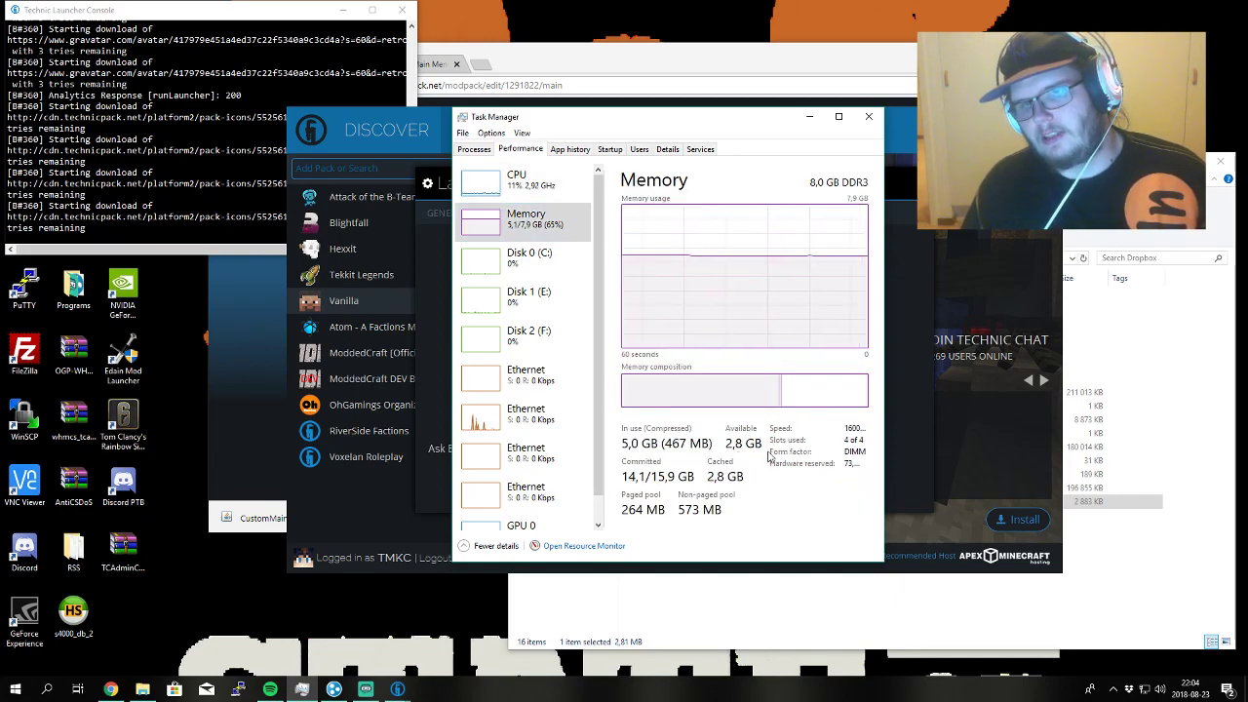
left_click_drag(767, 125, 460, 153)
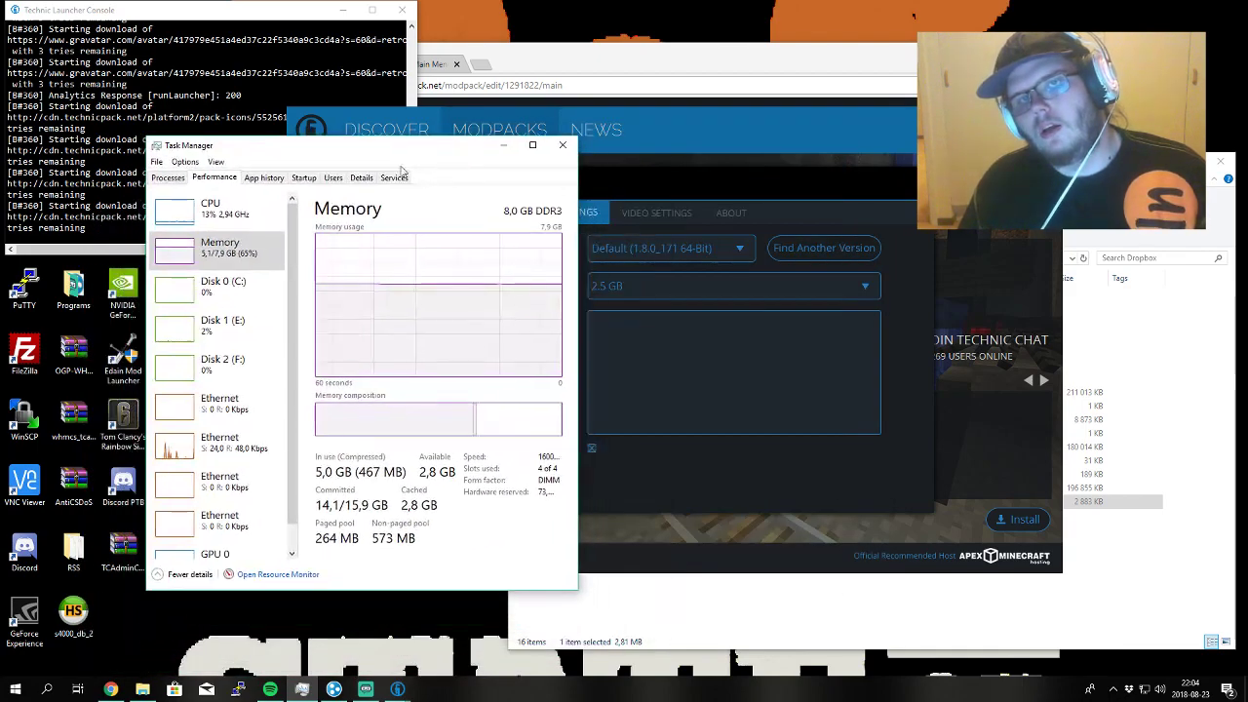
- Compare the launcher's available memory allocations with the computer's memory usage in Task Manager, without changing the allocation
left_click(908, 286)
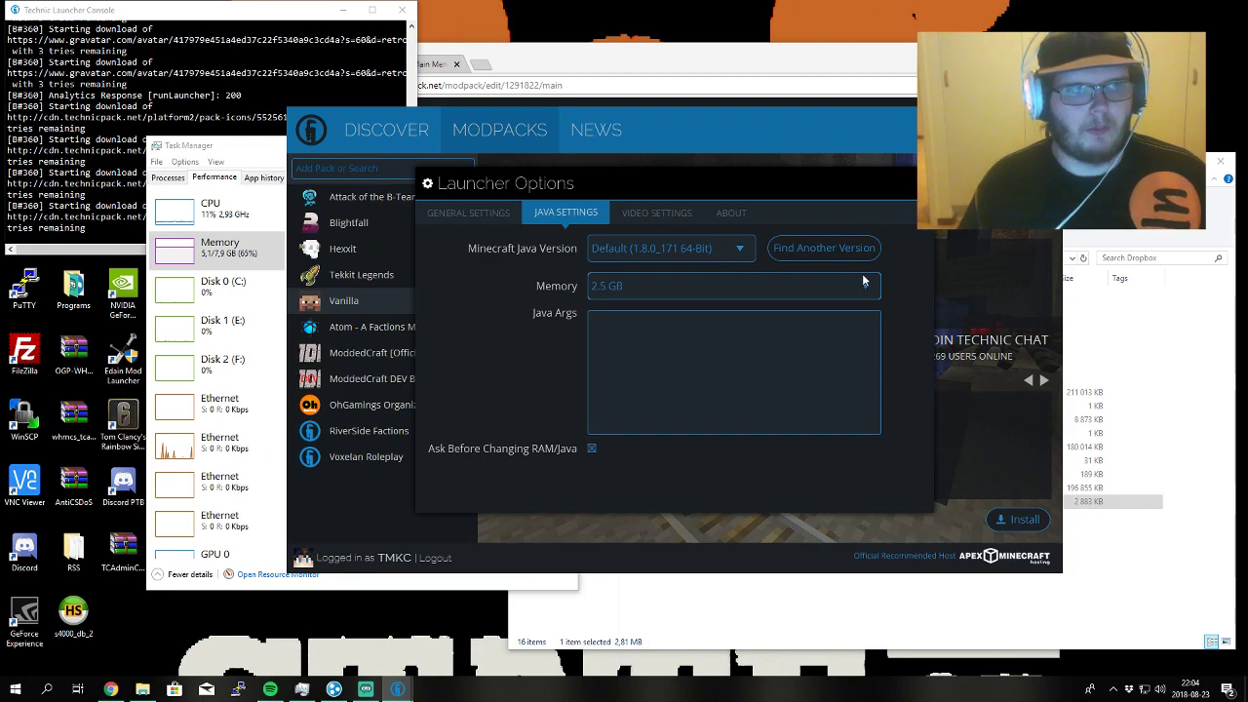
left_click(626, 287)
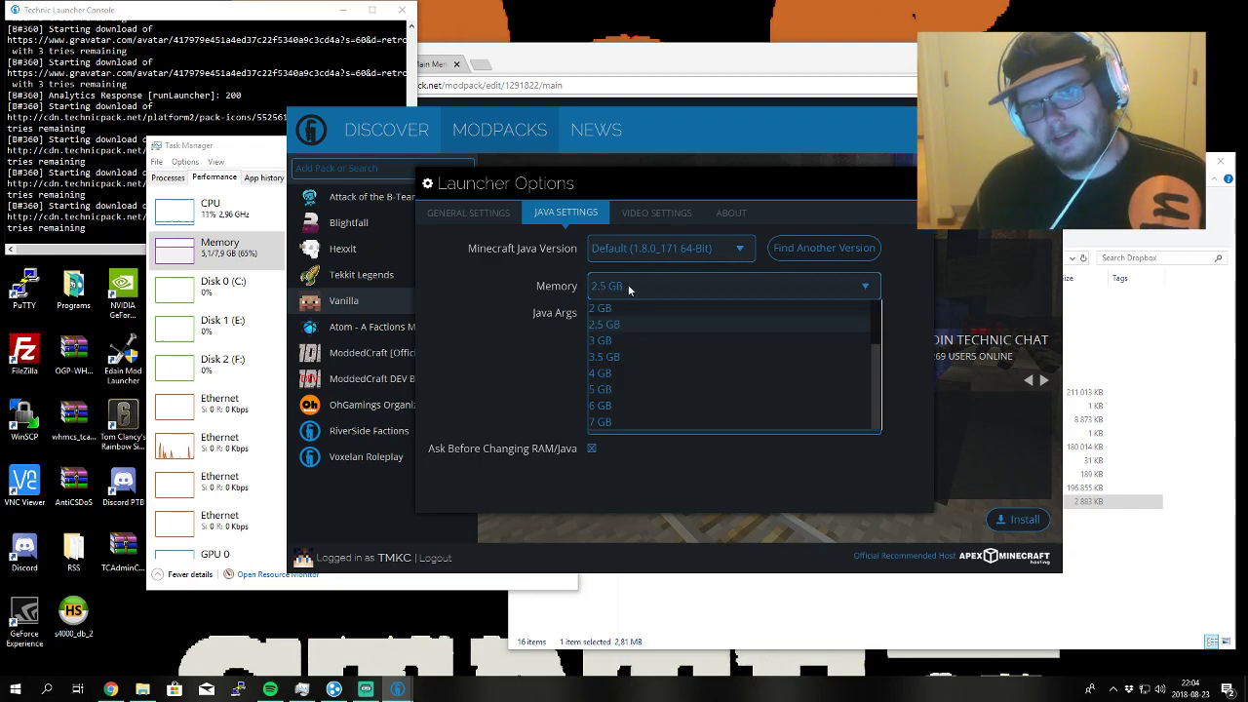
left_click(634, 286)
left_click_drag(236, 148, 209, 161)
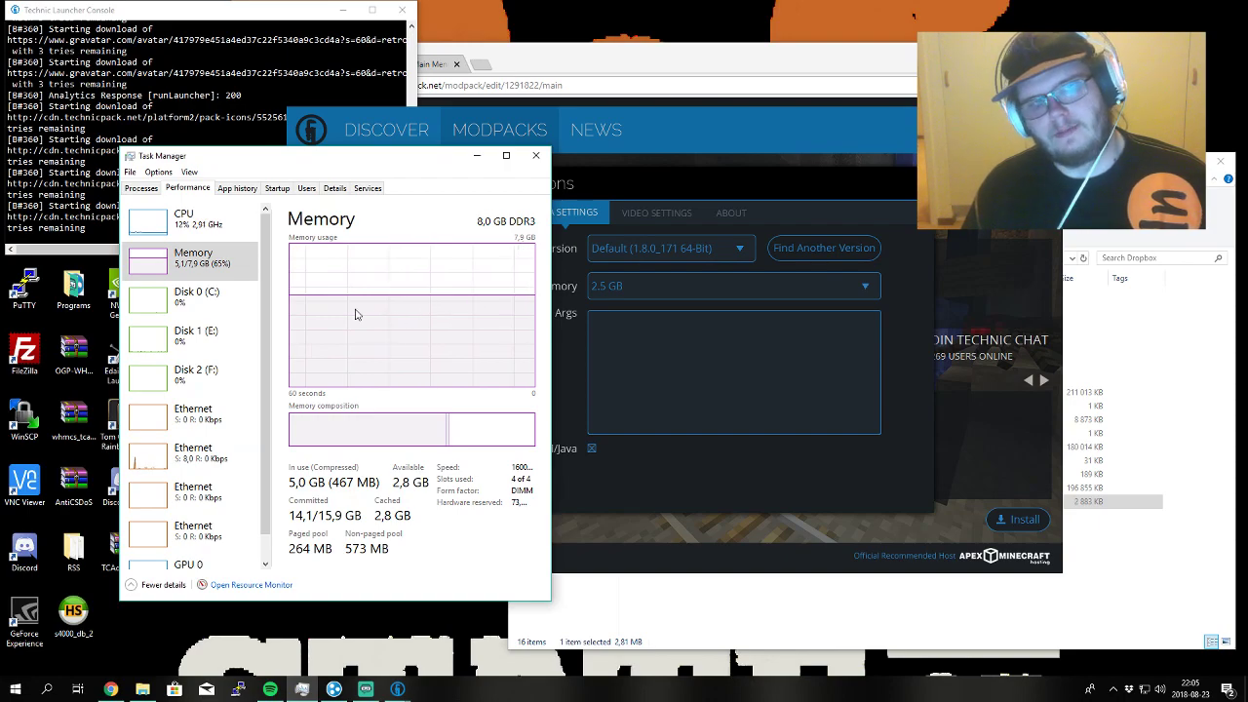
left_click(633, 292)
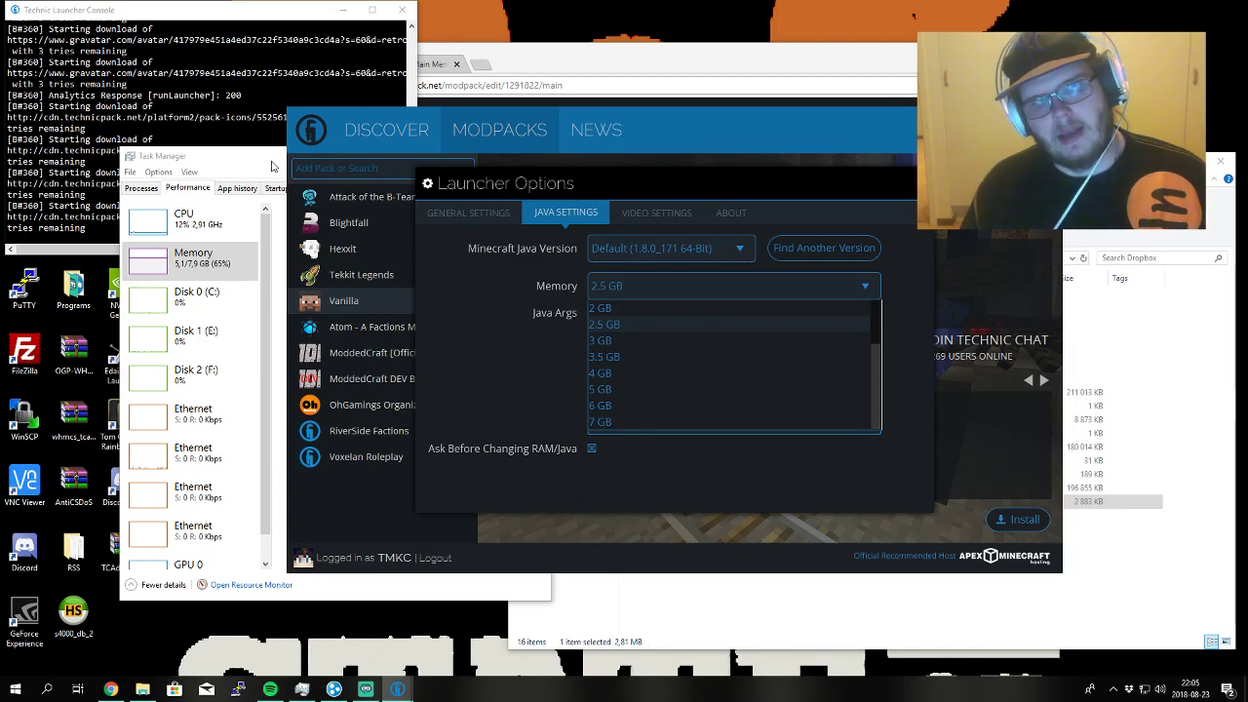
left_click_drag(273, 166, 282, 164)
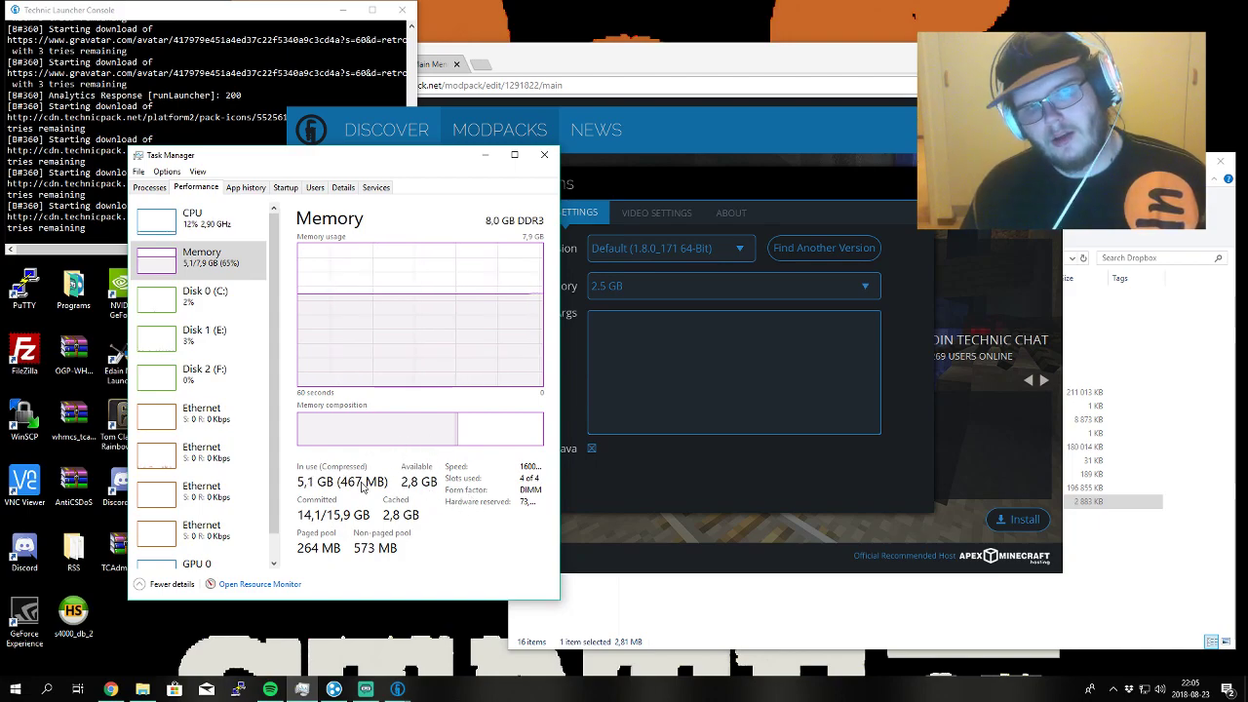
left_click(590, 295)
left_click(660, 279)
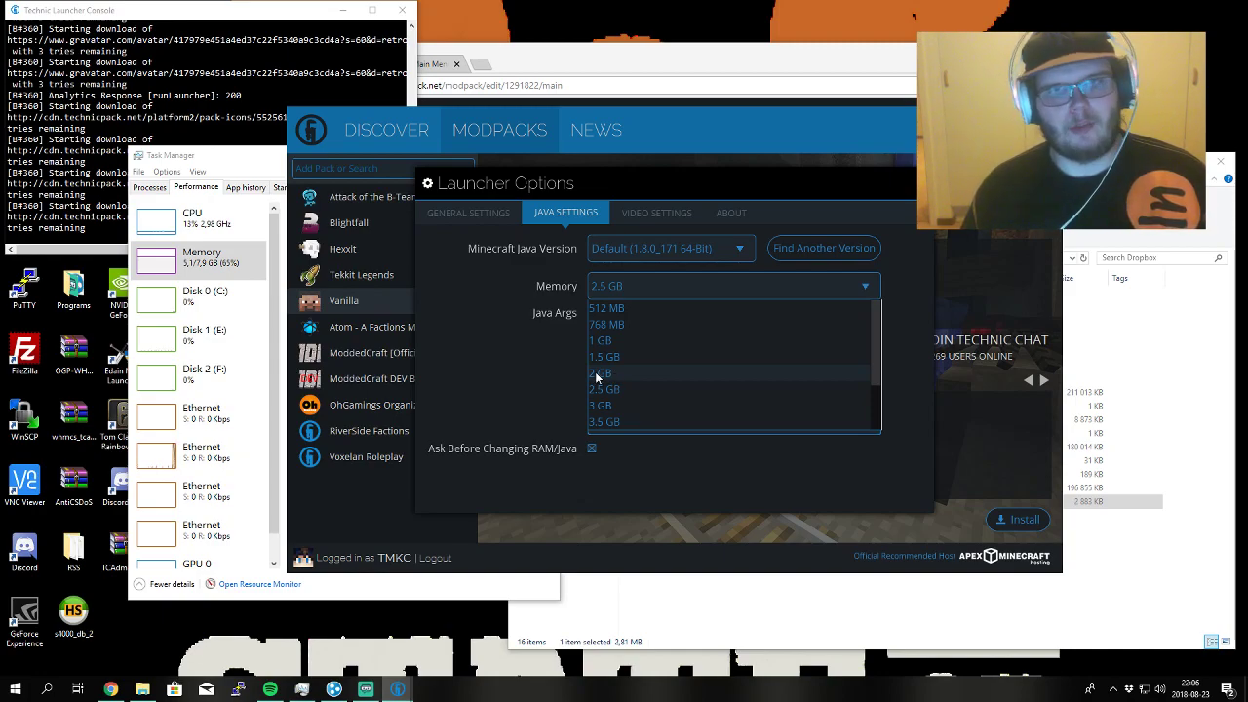
left_click(502, 362)
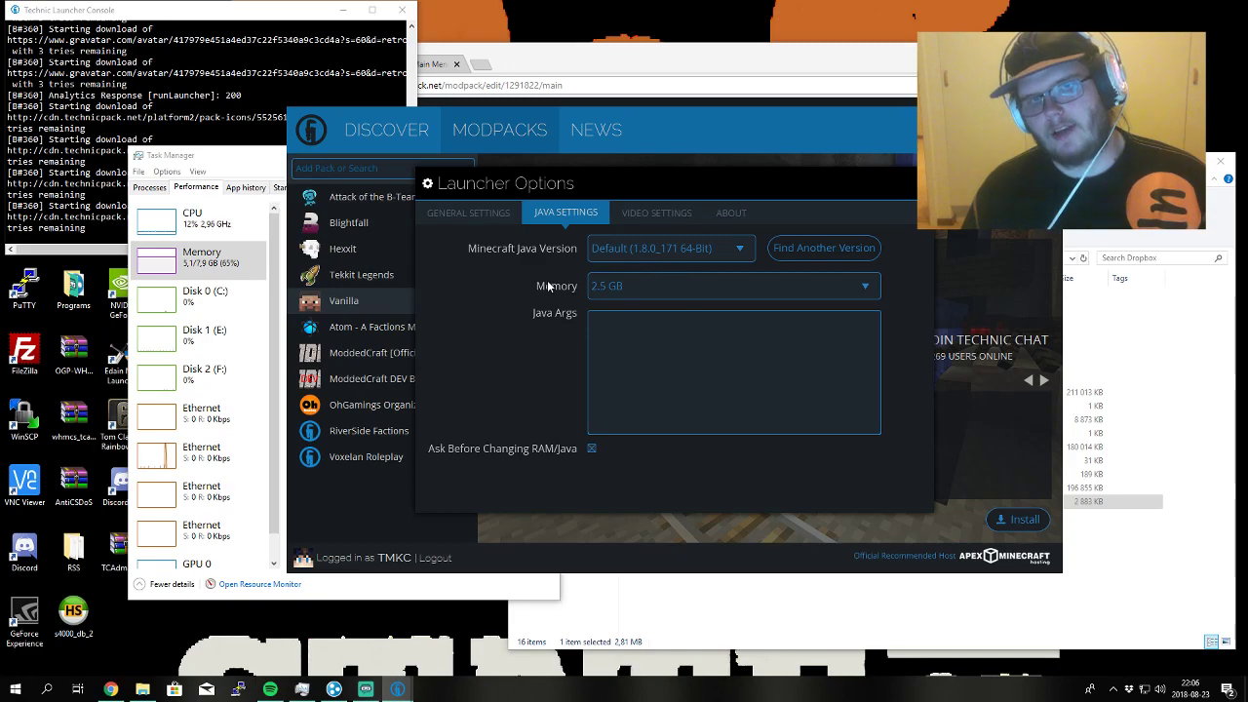
left_click(642, 287)
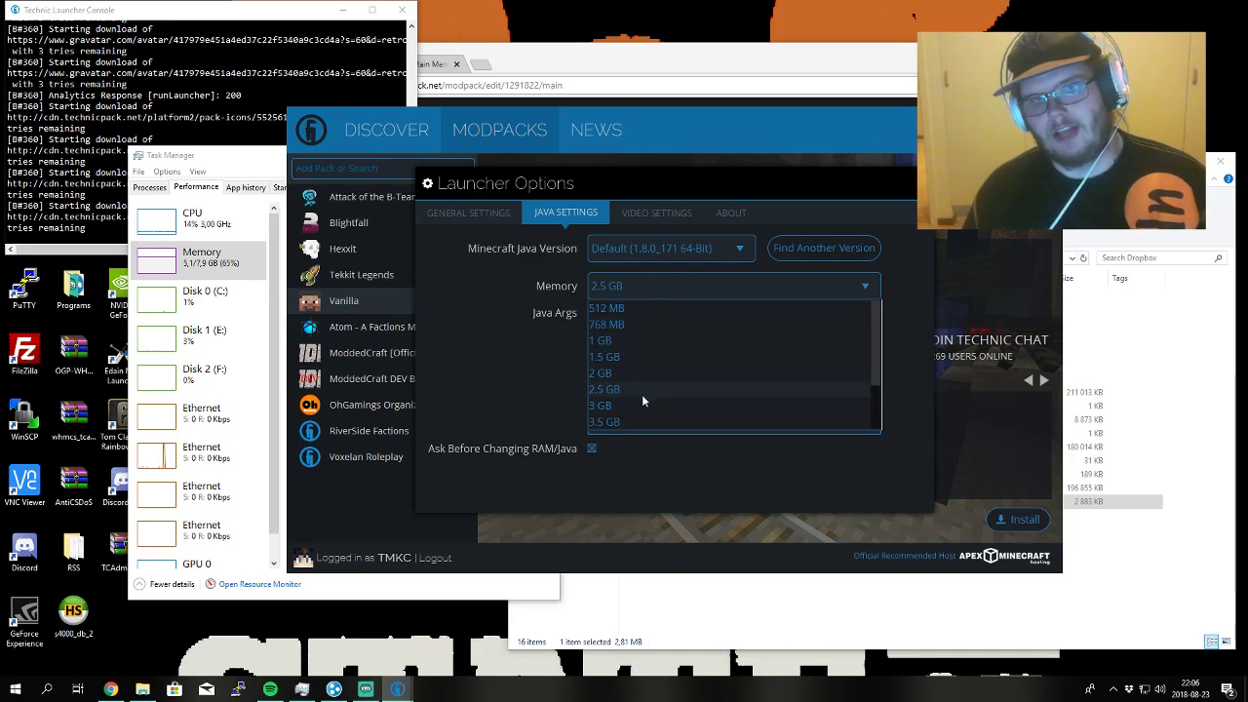
left_click(584, 274)
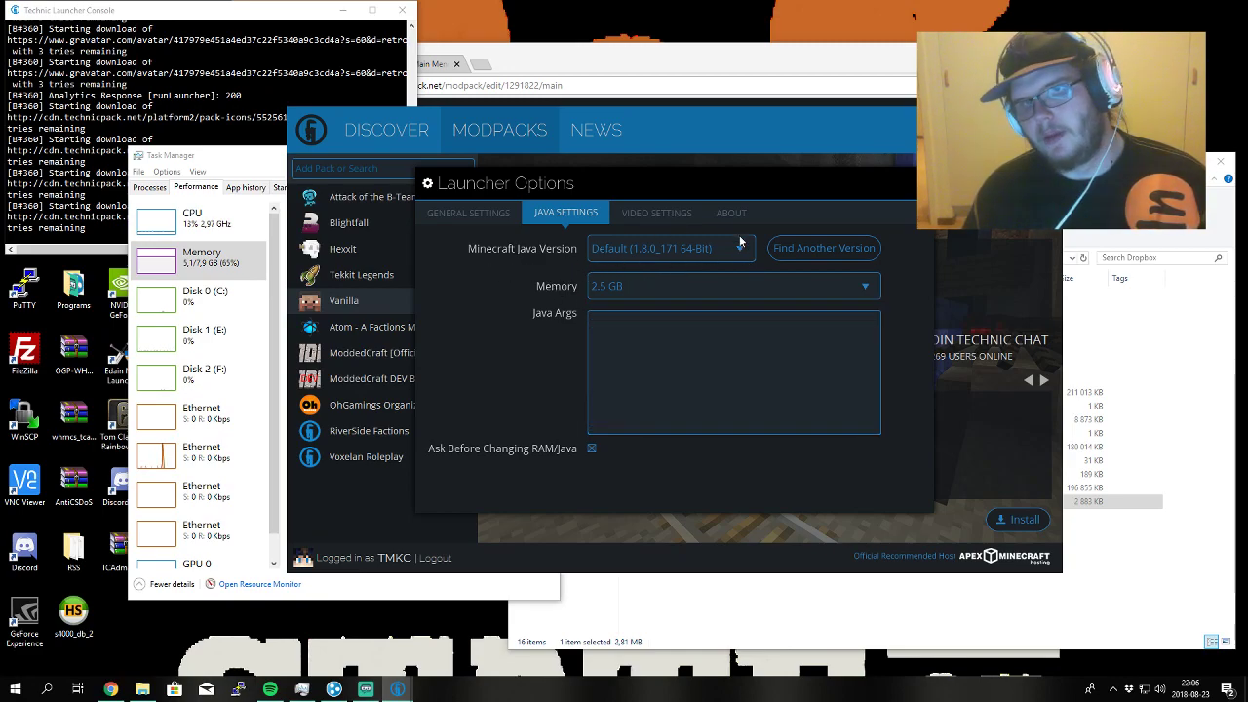
- Review the launcher's video settings and About information, and close Launcher Options
left_click(678, 215)
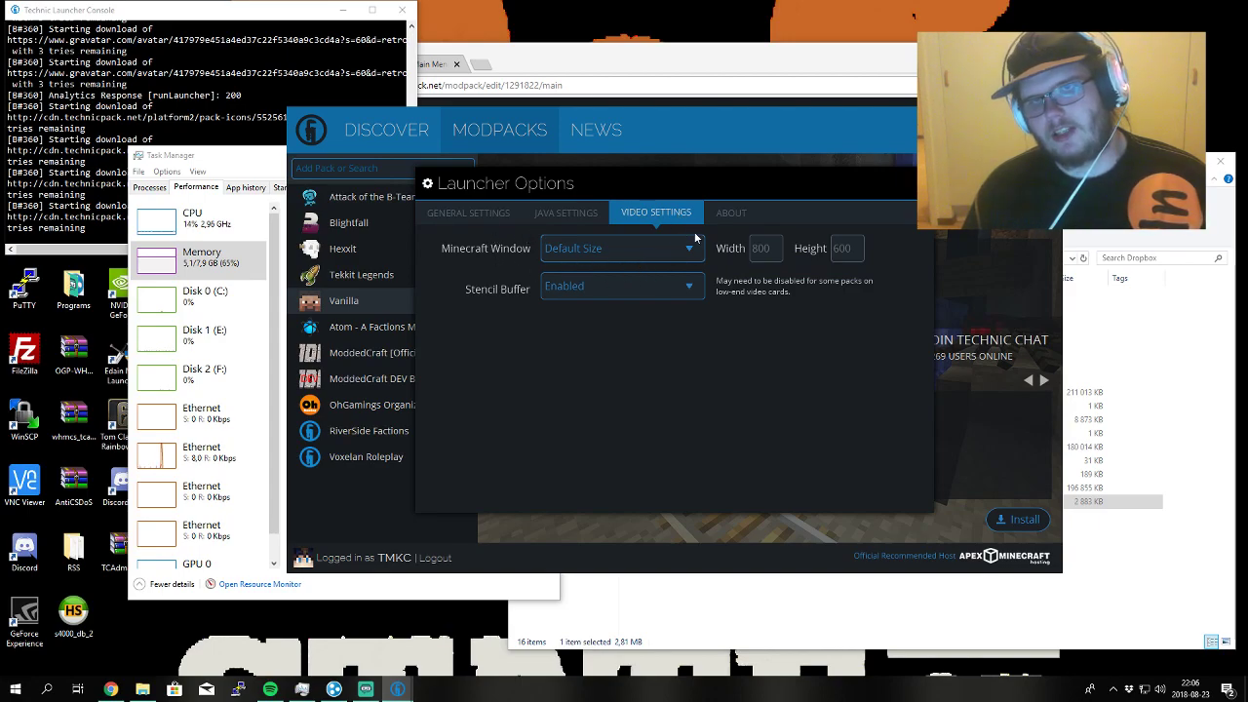
left_click(714, 220)
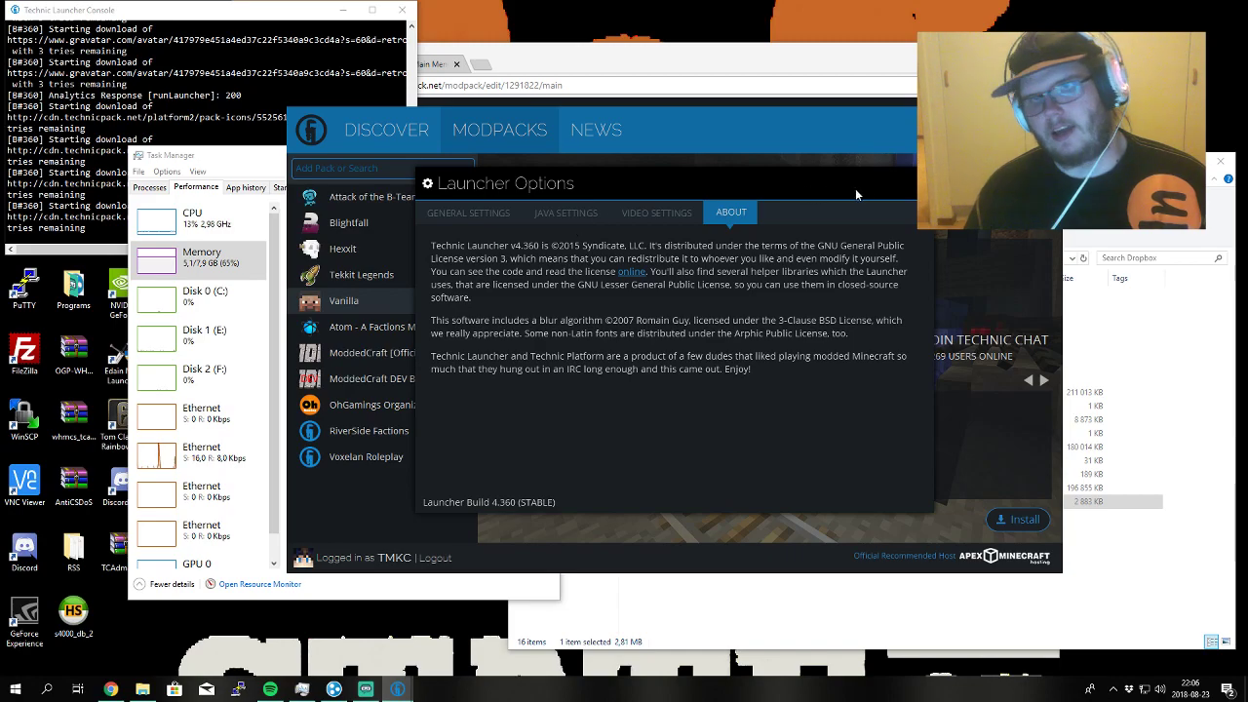
left_click(916, 184)
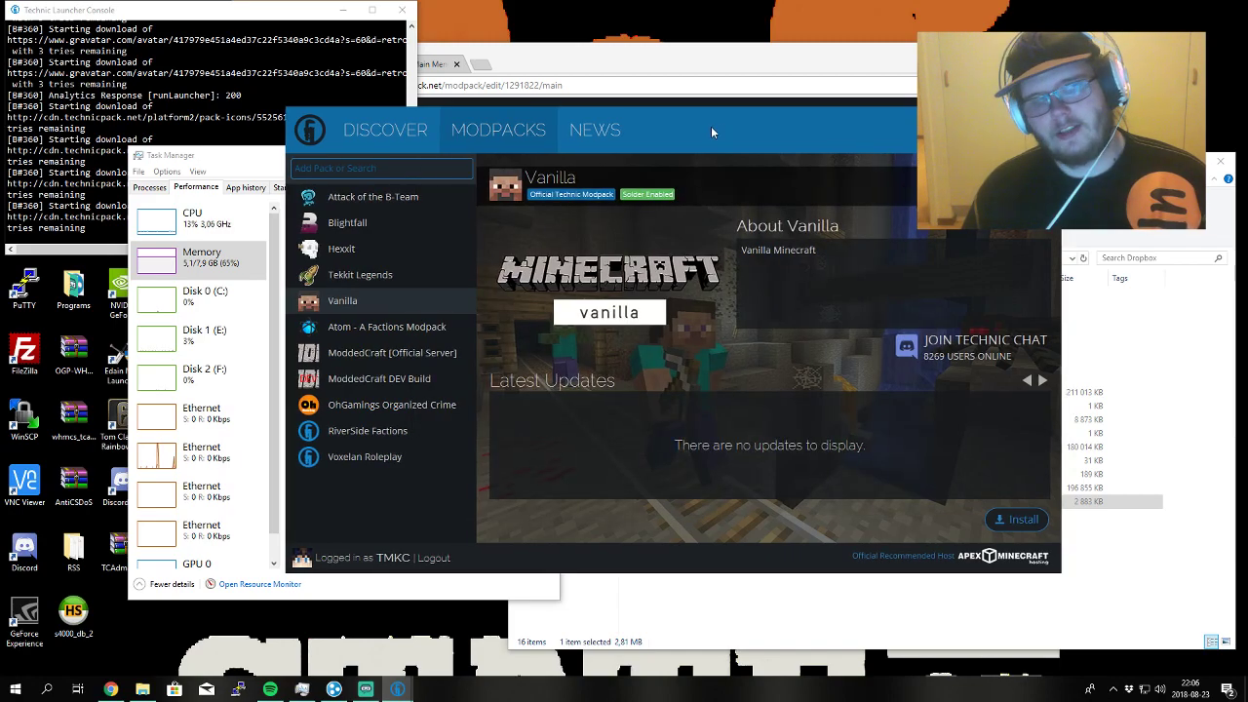
- Move the Technic Launcher window slightly lower and widen the launcher console so its log lines are readable
left_click_drag(712, 125, 661, 161)
left_click(306, 118)
left_click_drag(421, 121, 599, 123)
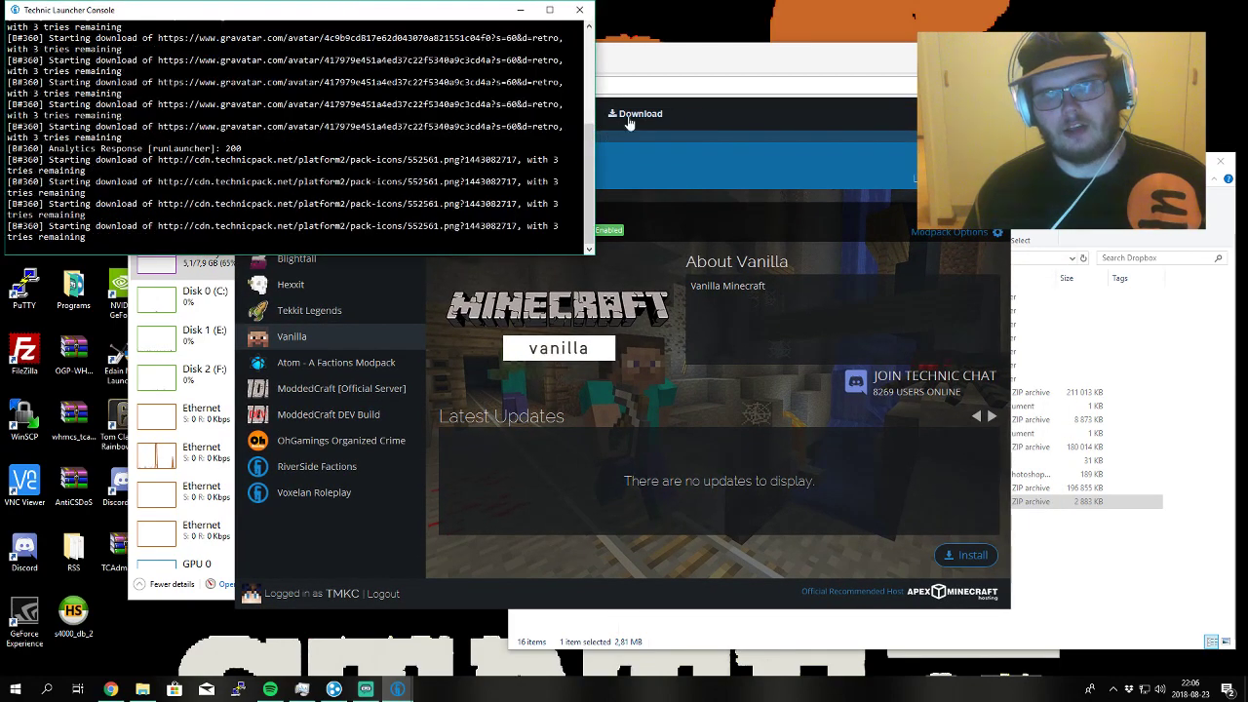
- Switch to Chrome, dismiss the downloads bar, open the haethatreyaerg modpack's overview page and copy its full URL
left_click(652, 53)
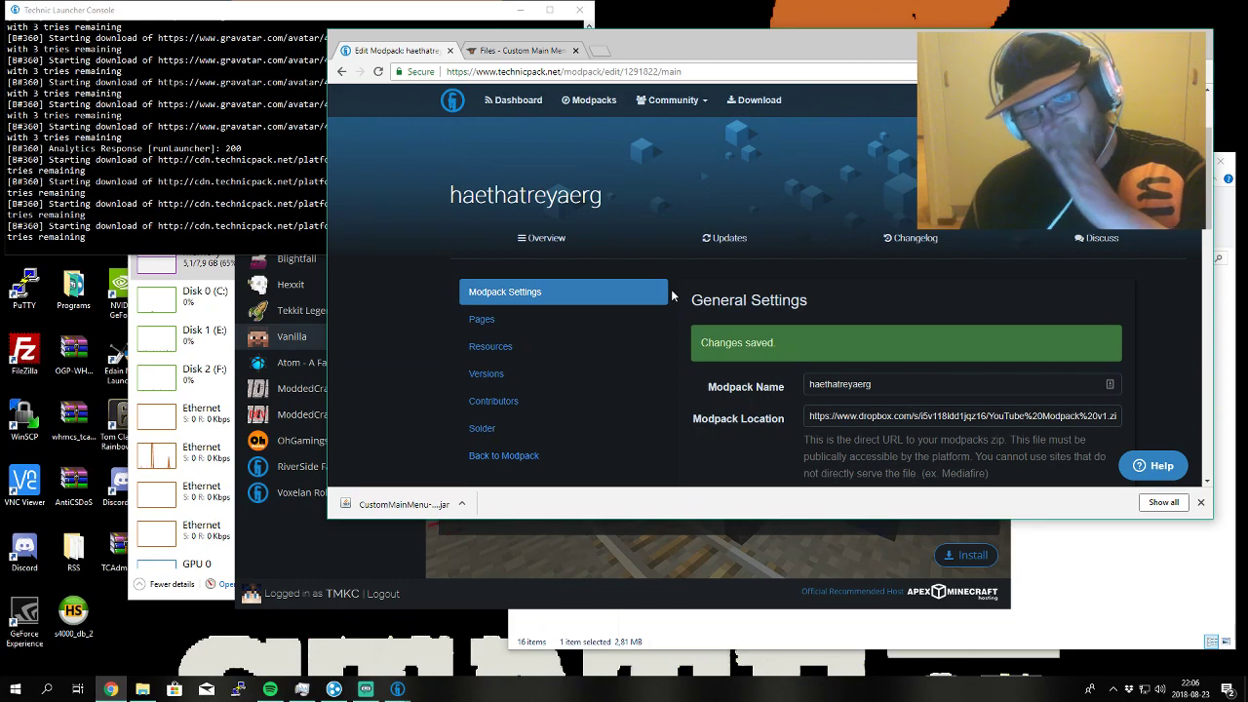
left_click(1201, 502)
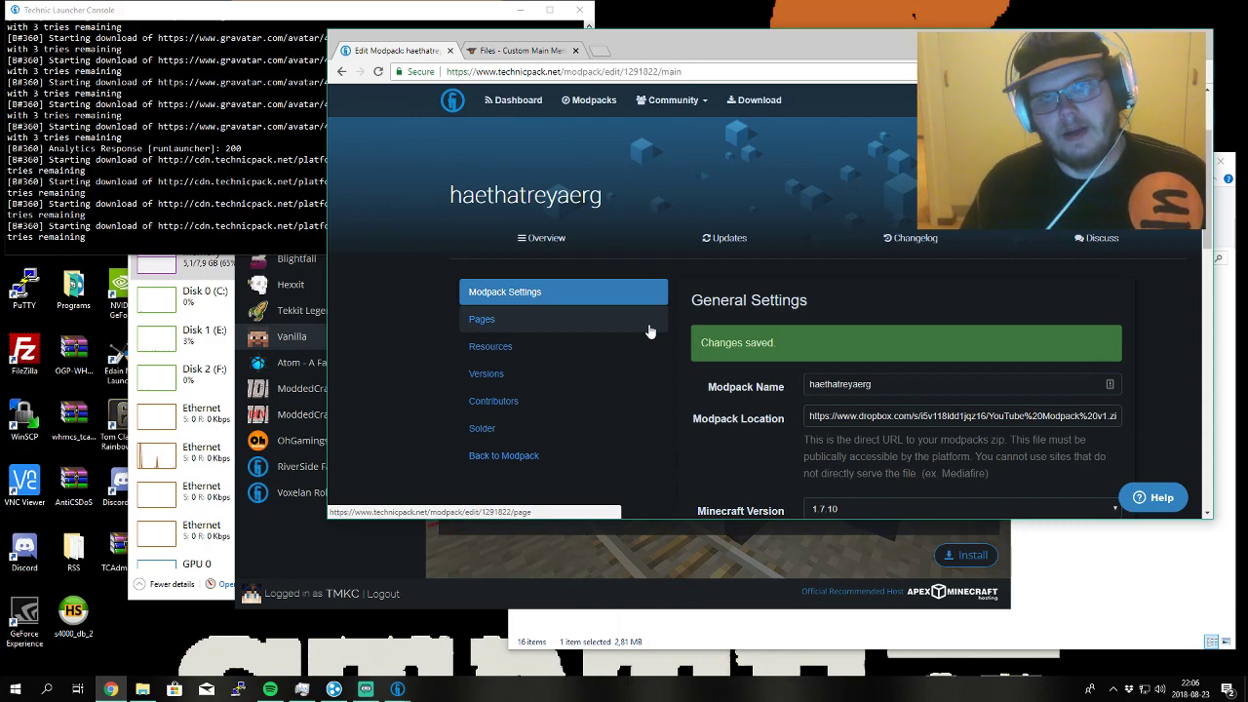
left_click(542, 237)
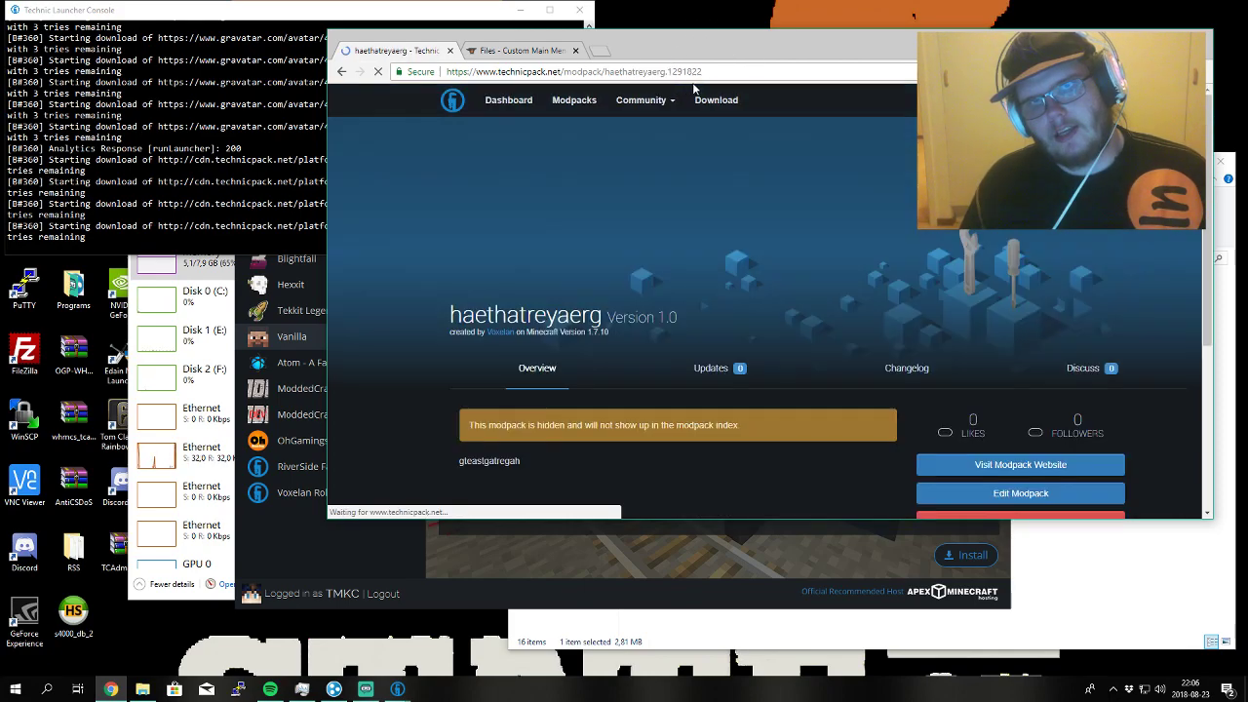
left_click(687, 76)
key("ctrl+c")
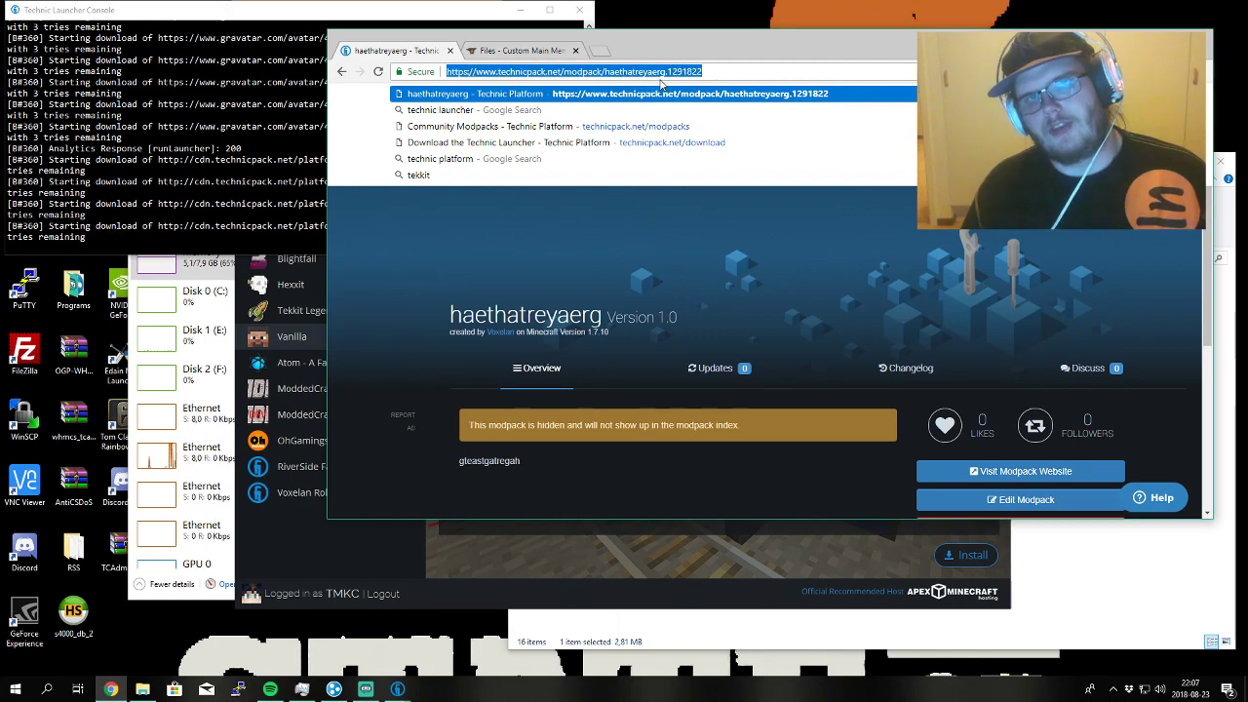
left_click_drag(702, 71, 606, 72)
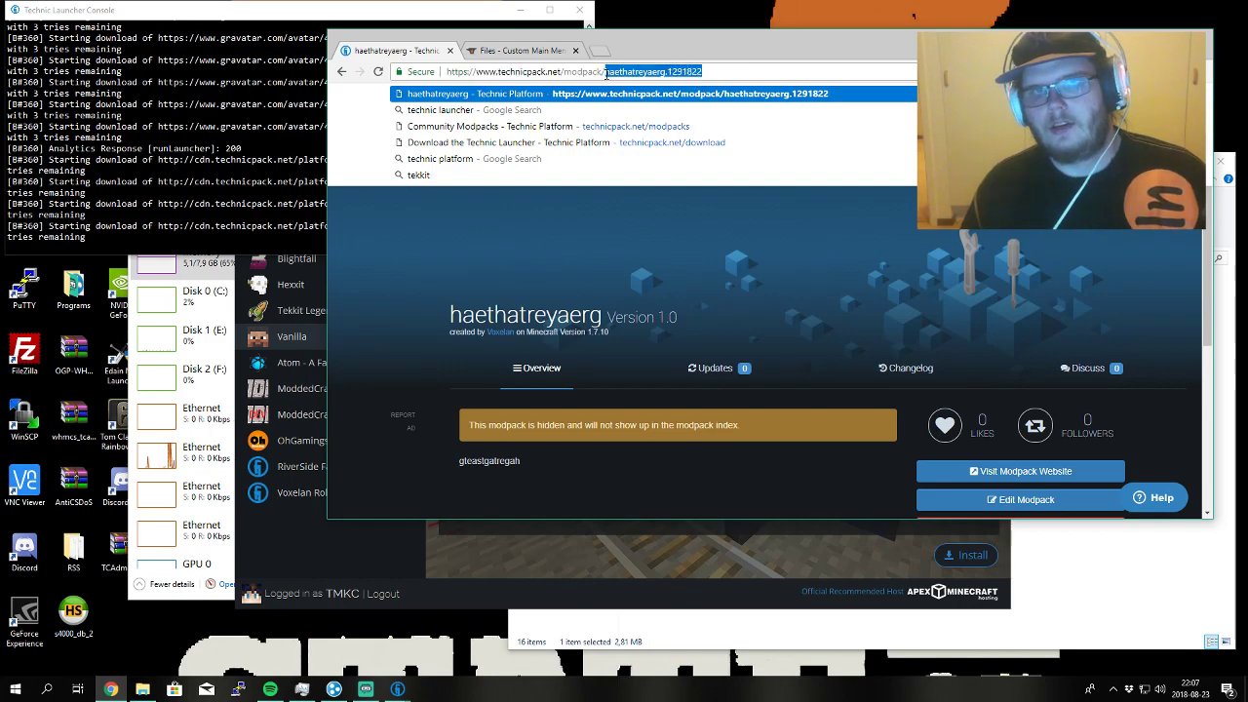
triple_click(699, 73)
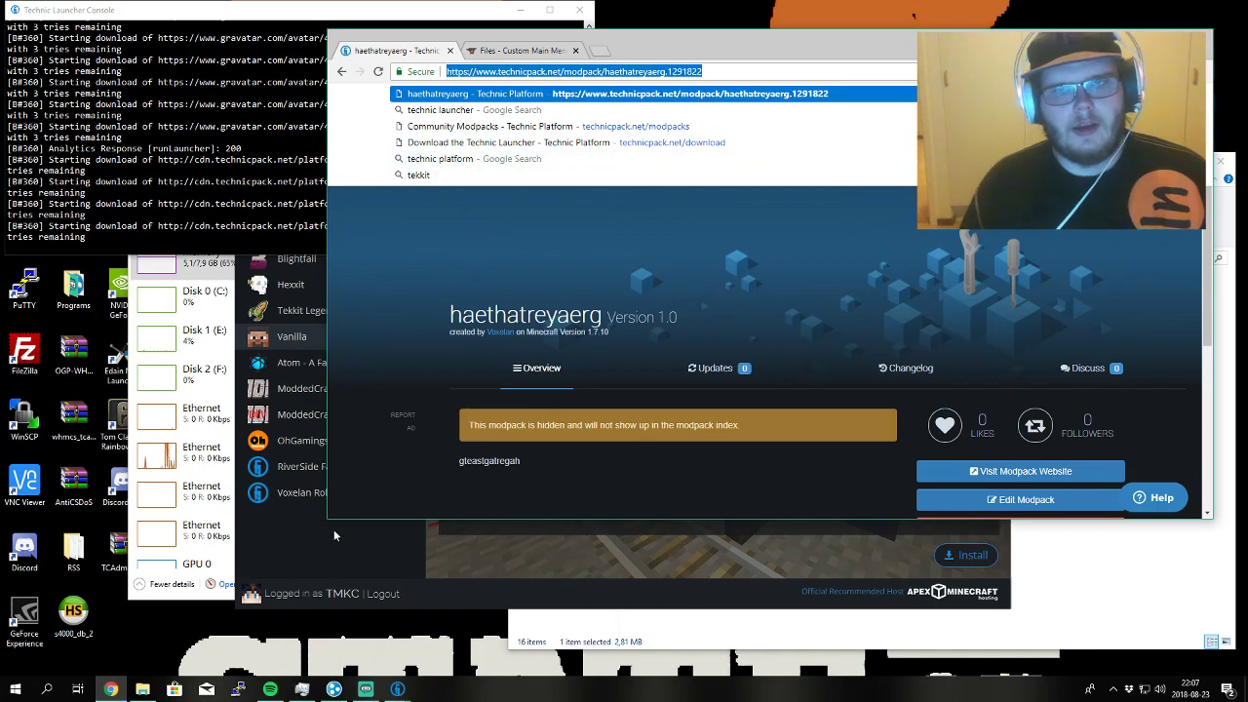
- Add the haethatreyaerg modpack to Technic Launcher using the copied URL, install it and follow the download in the console
left_click(332, 564)
key("ctrl+v")
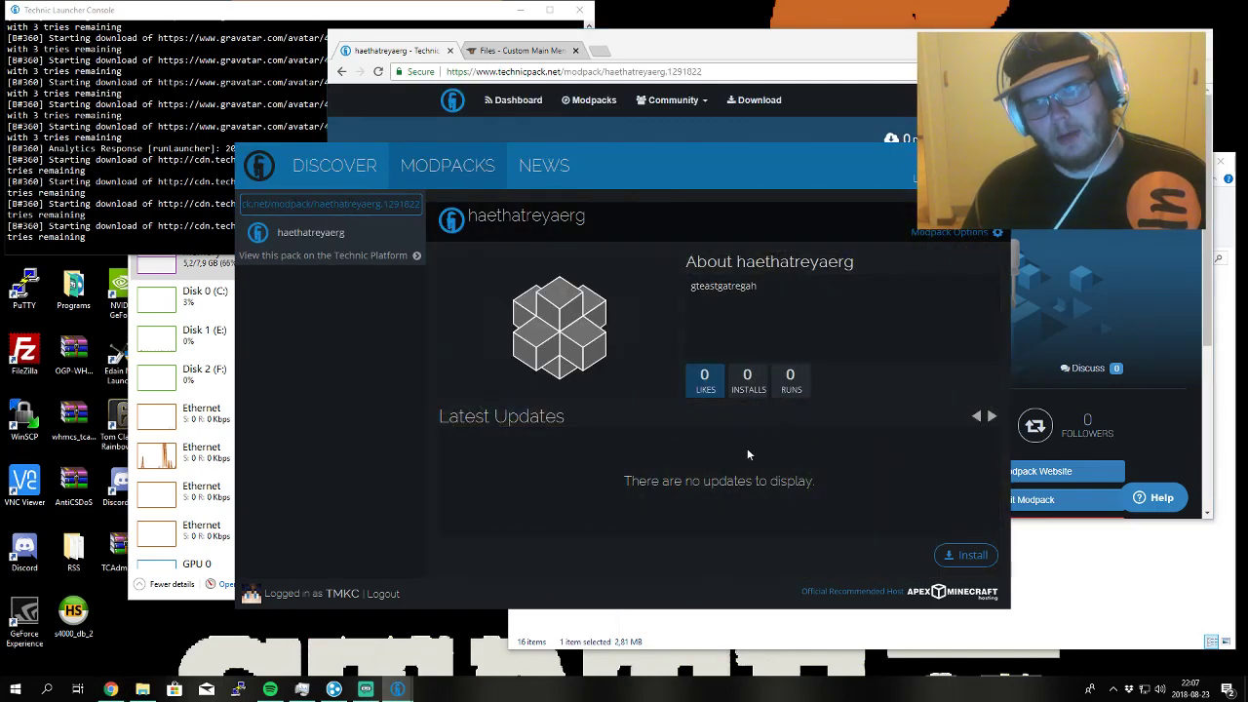
left_click(980, 558)
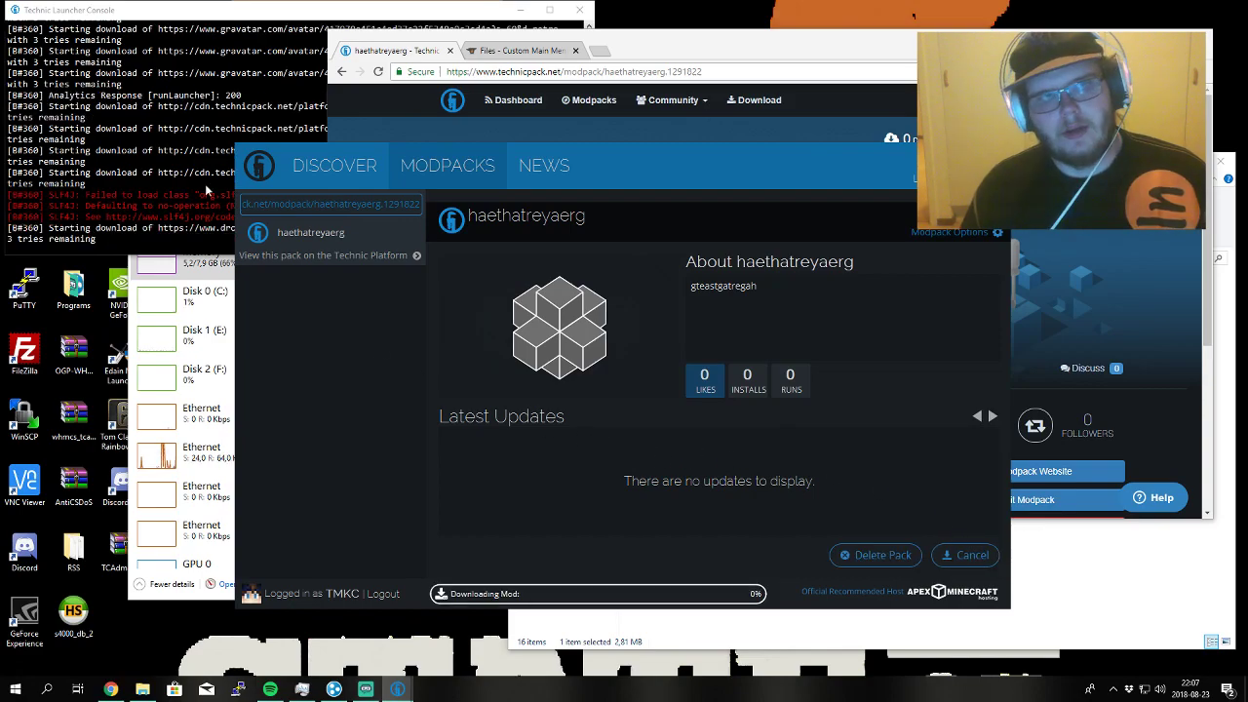
left_click(223, 200)
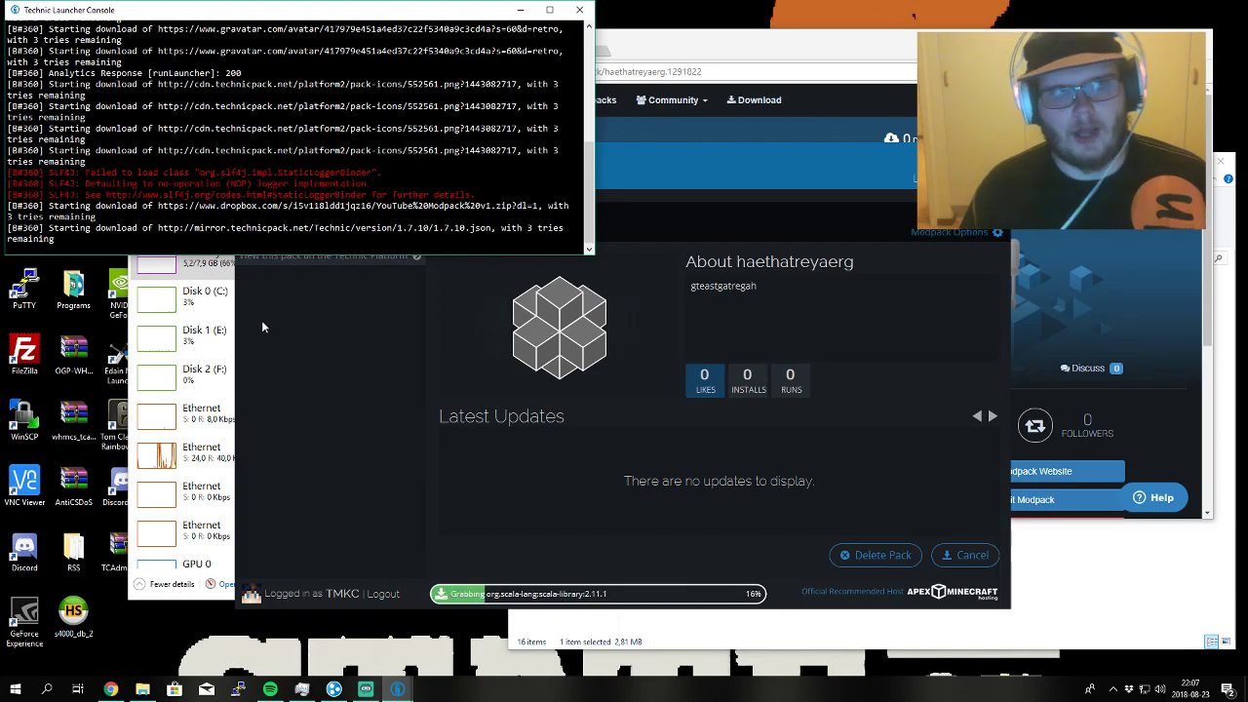
left_click(536, 601)
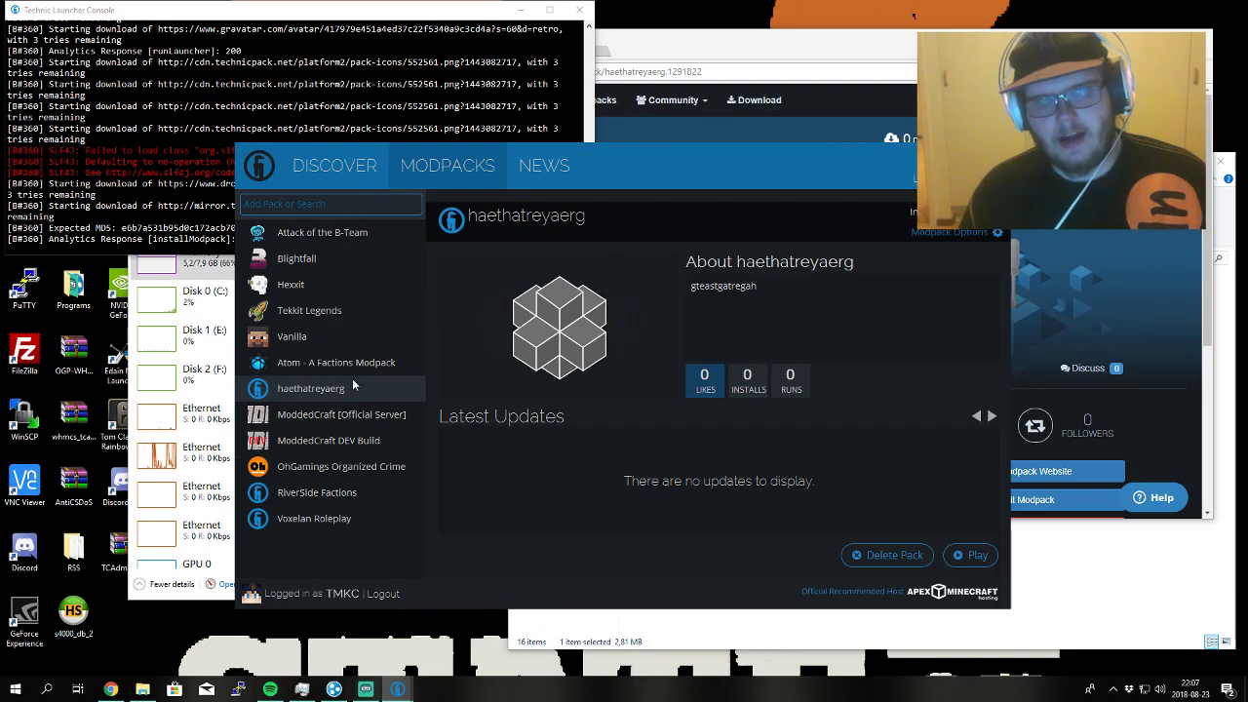
- Launch the installed haethatreyaerg modpack and read the launch output in the launcher console
left_click(157, 208)
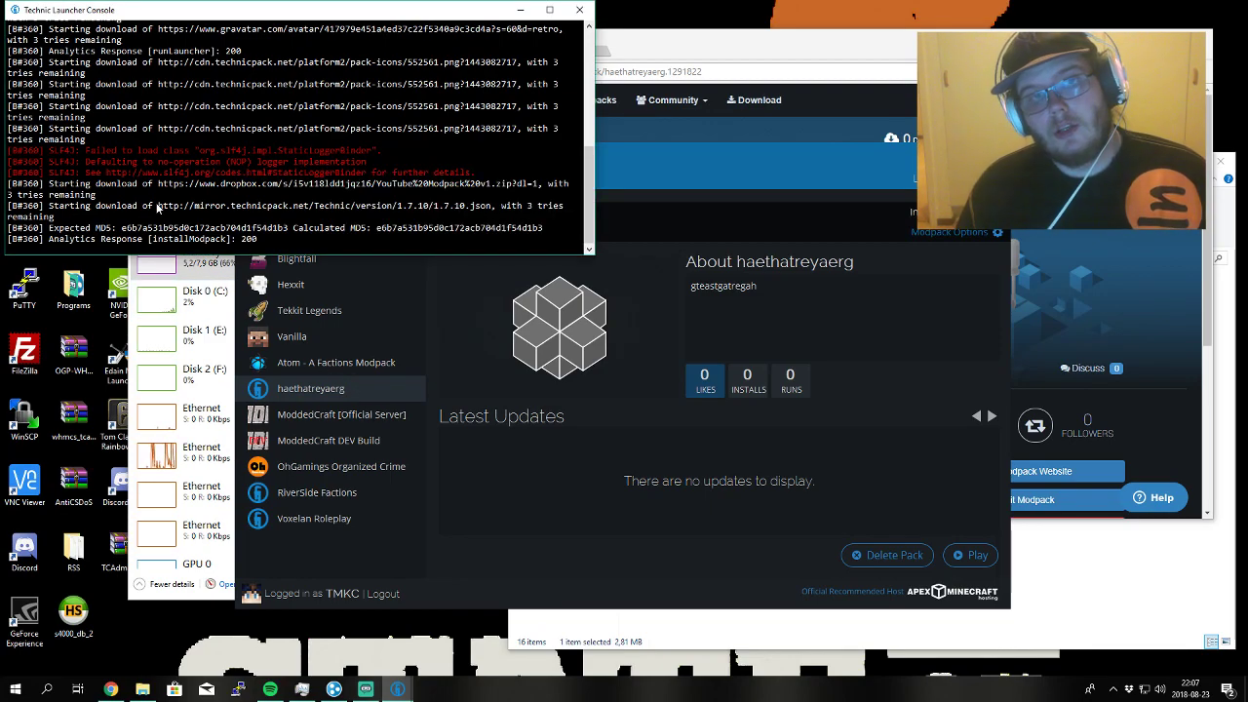
left_click(977, 555)
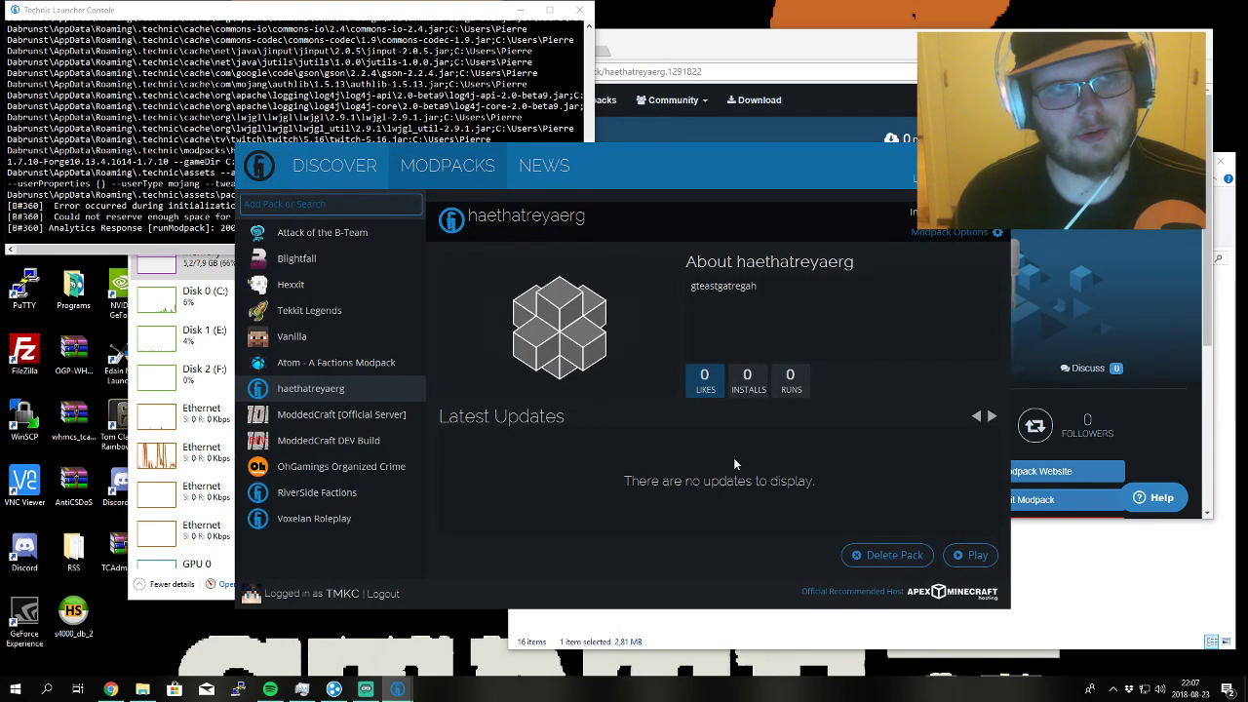
left_click(447, 14)
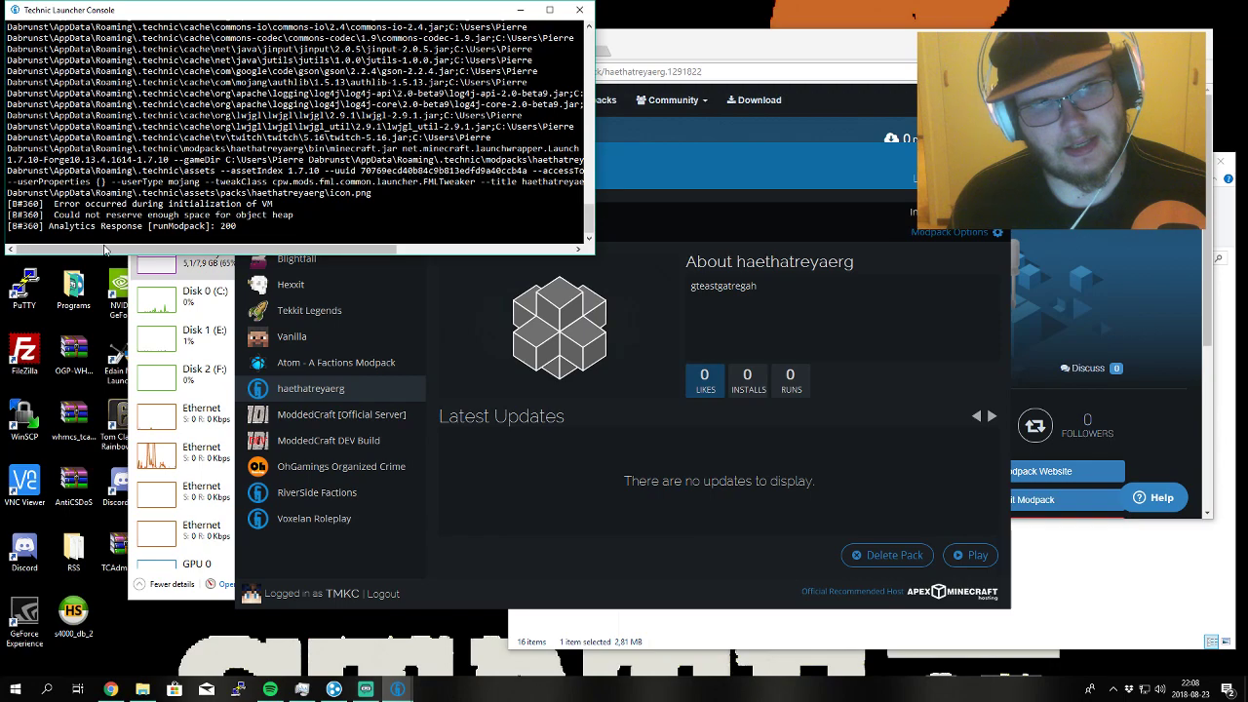
left_click(753, 564)
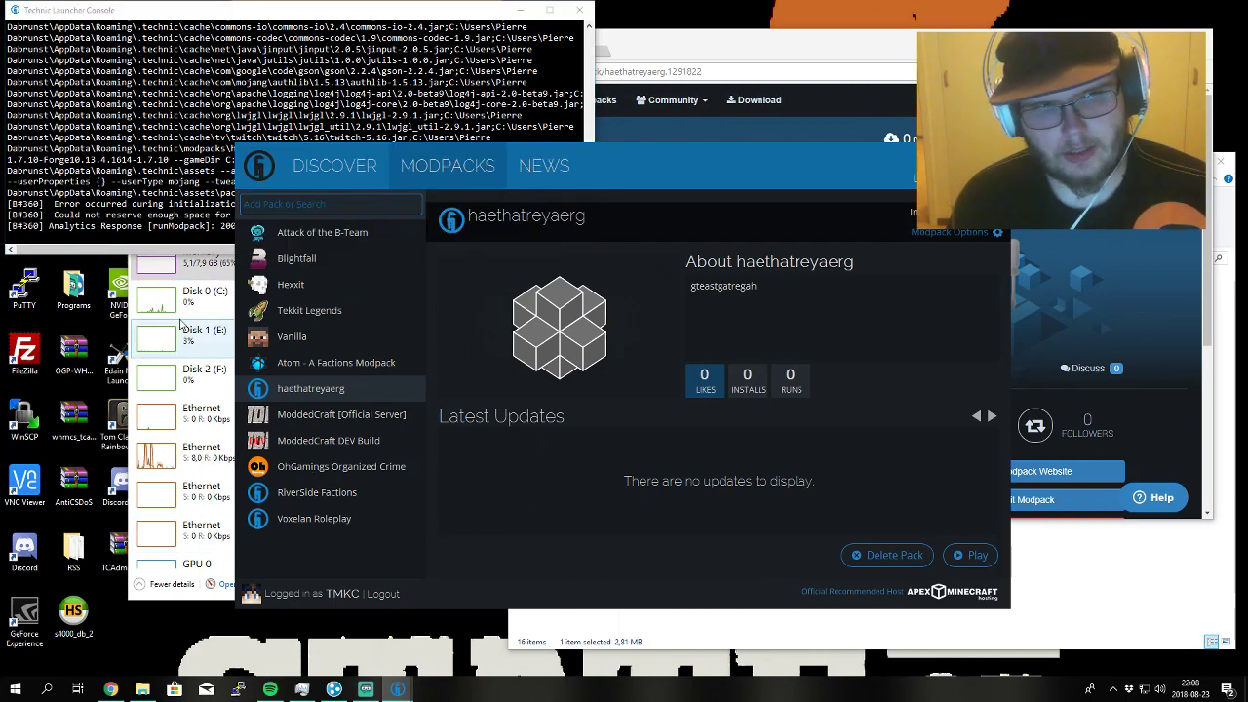
left_click(196, 261)
left_click(708, 592)
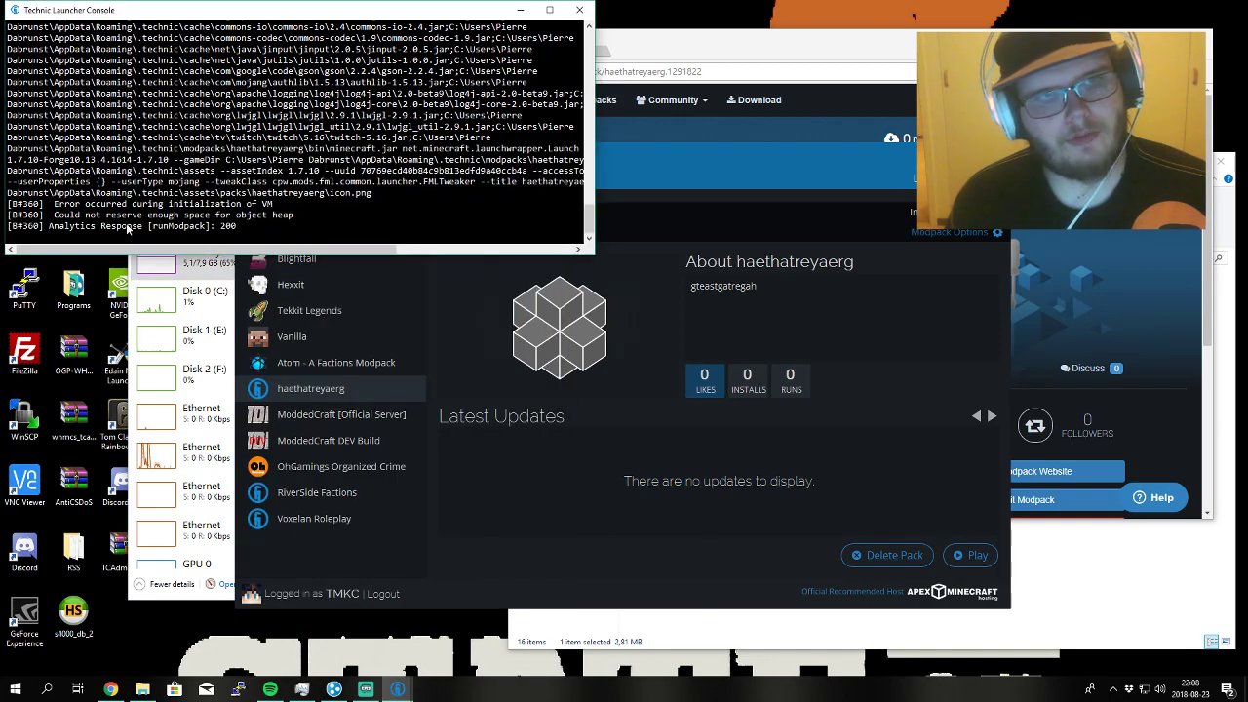
left_click(639, 553)
- Set the launcher's Java memory to 1.5 GB and close Launcher Options
left_click(956, 185)
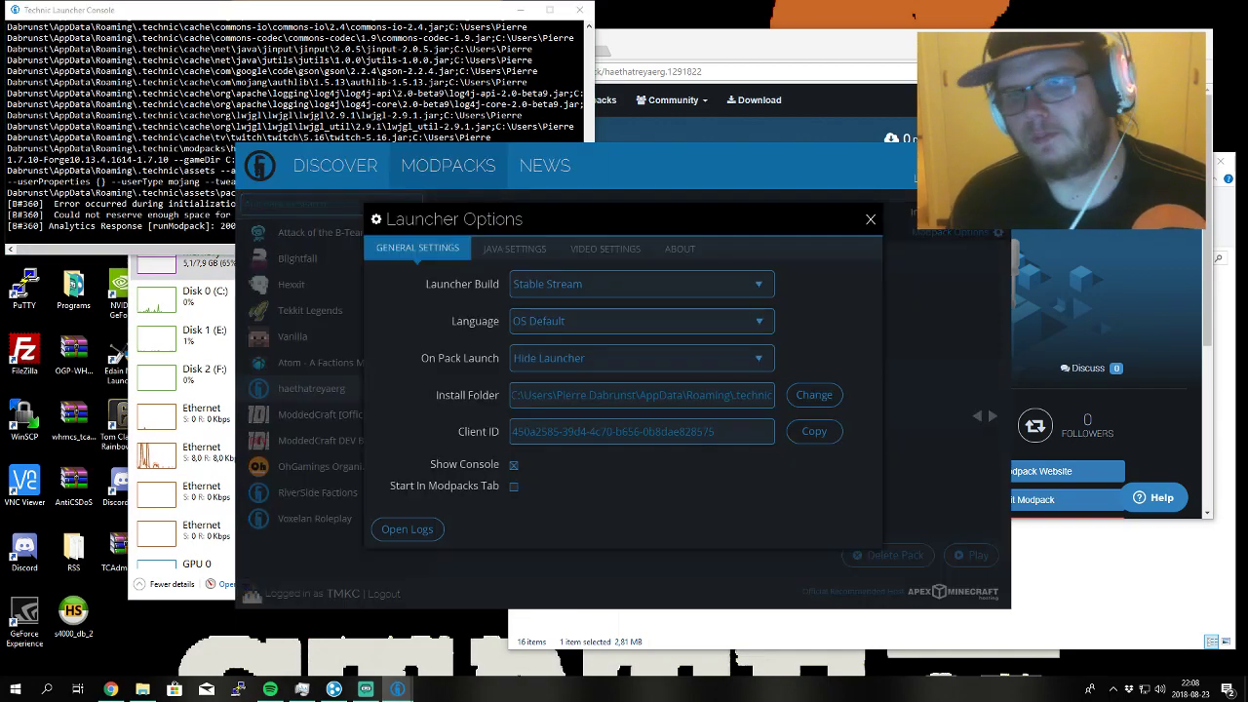
left_click(493, 248)
left_click(594, 324)
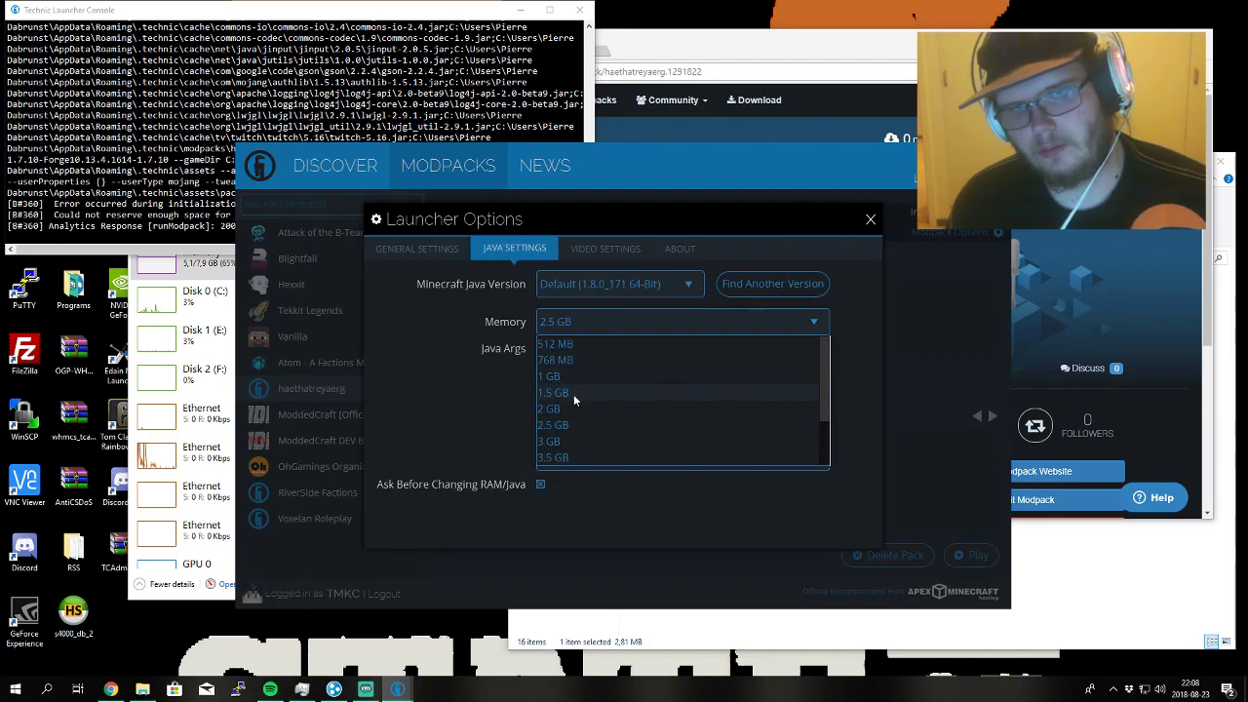
left_click(574, 394)
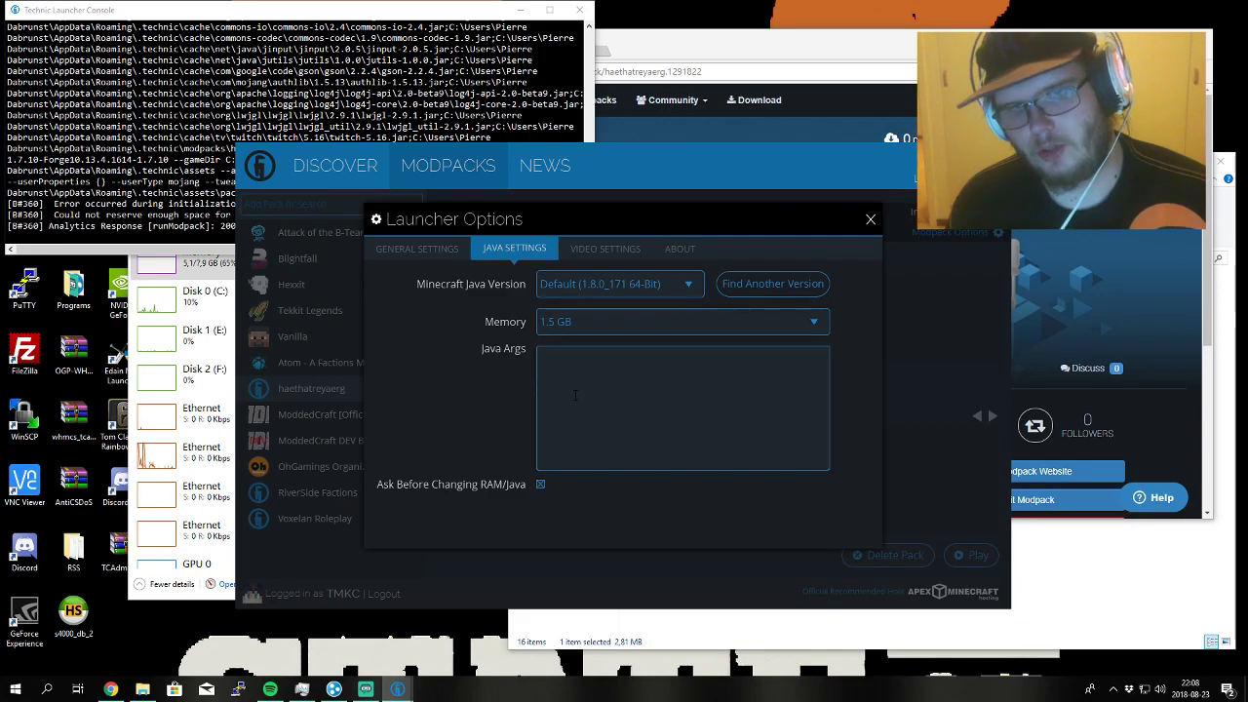
left_click(870, 219)
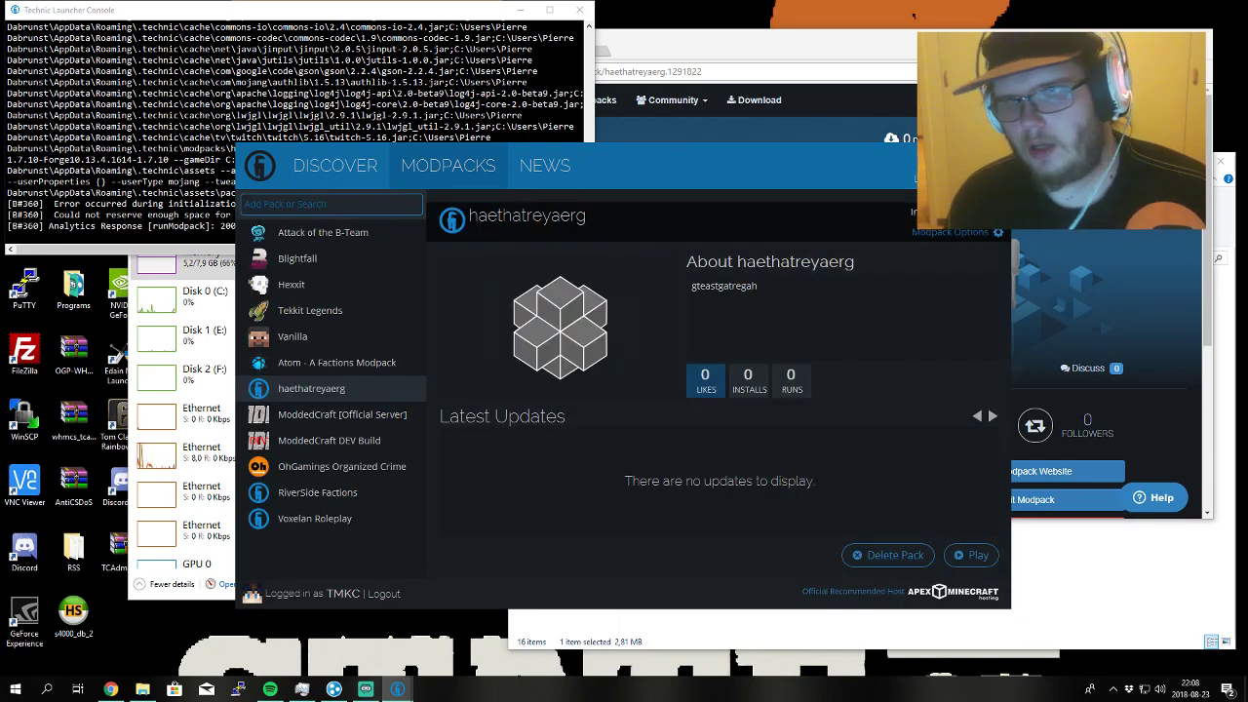
- Recheck the memory allocation in the launcher's Java settings and launch the haethatreyaerg modpack again
left_click(961, 167)
left_click(511, 249)
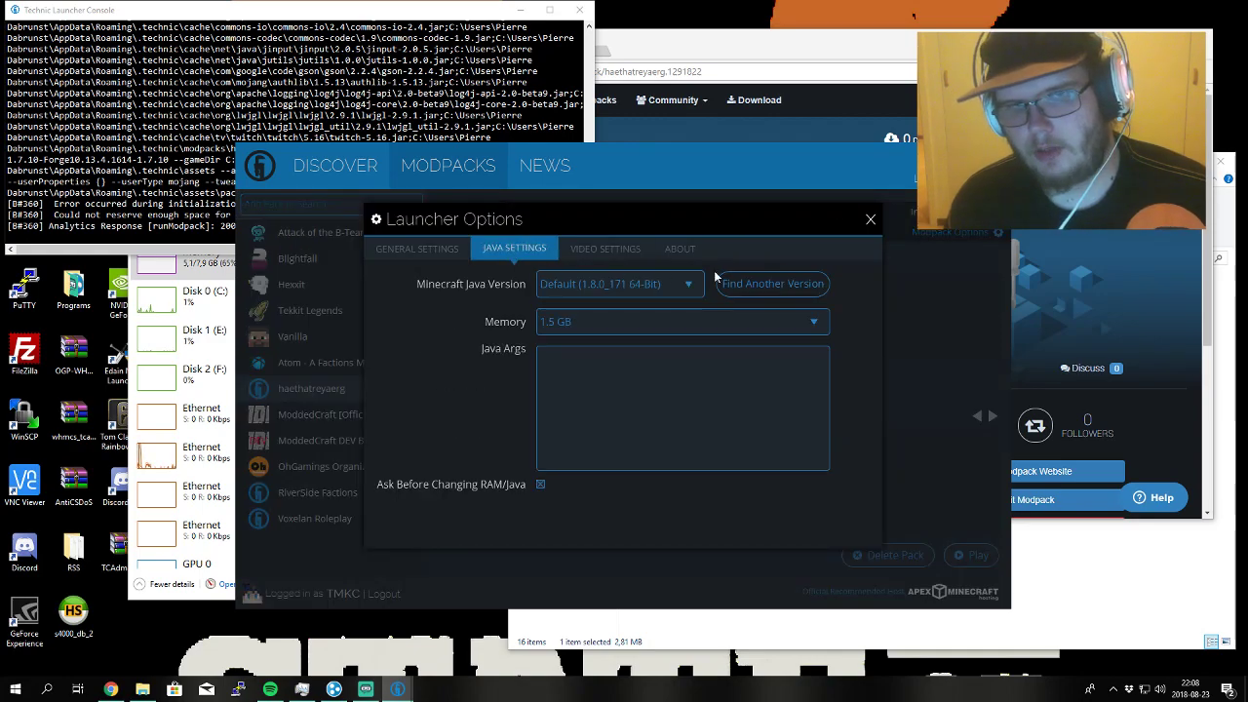
left_click(870, 216)
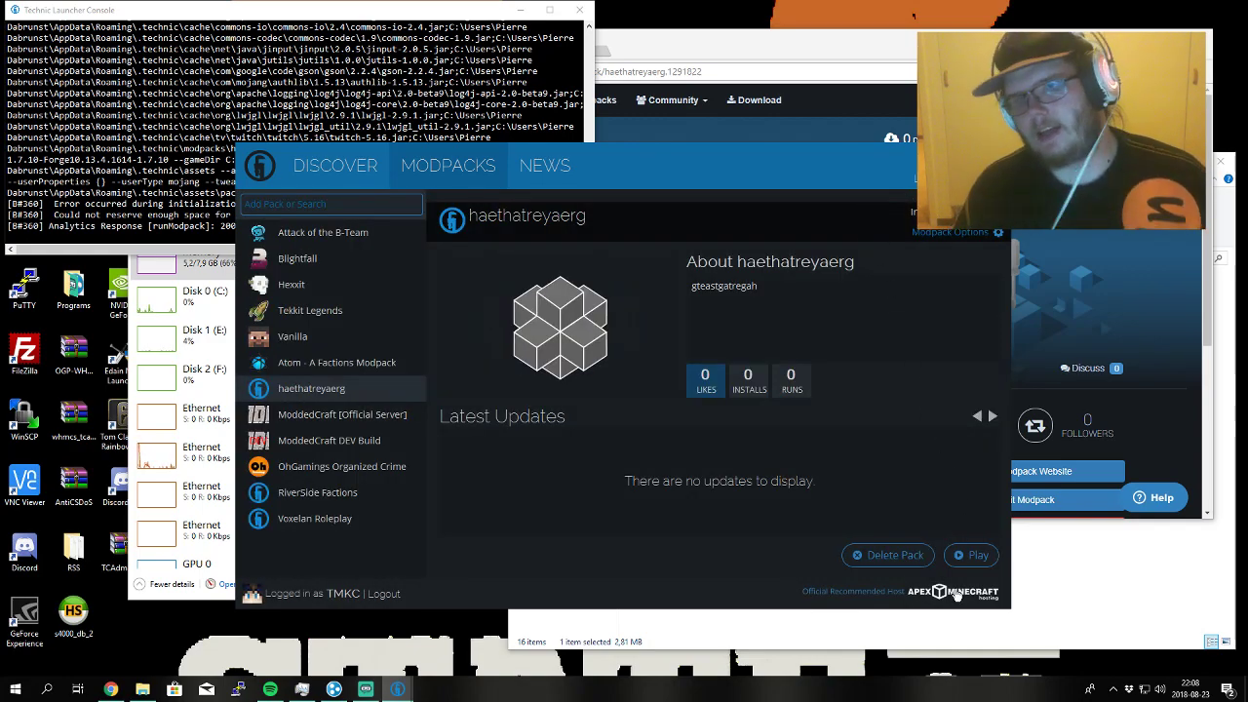
left_click(974, 562)
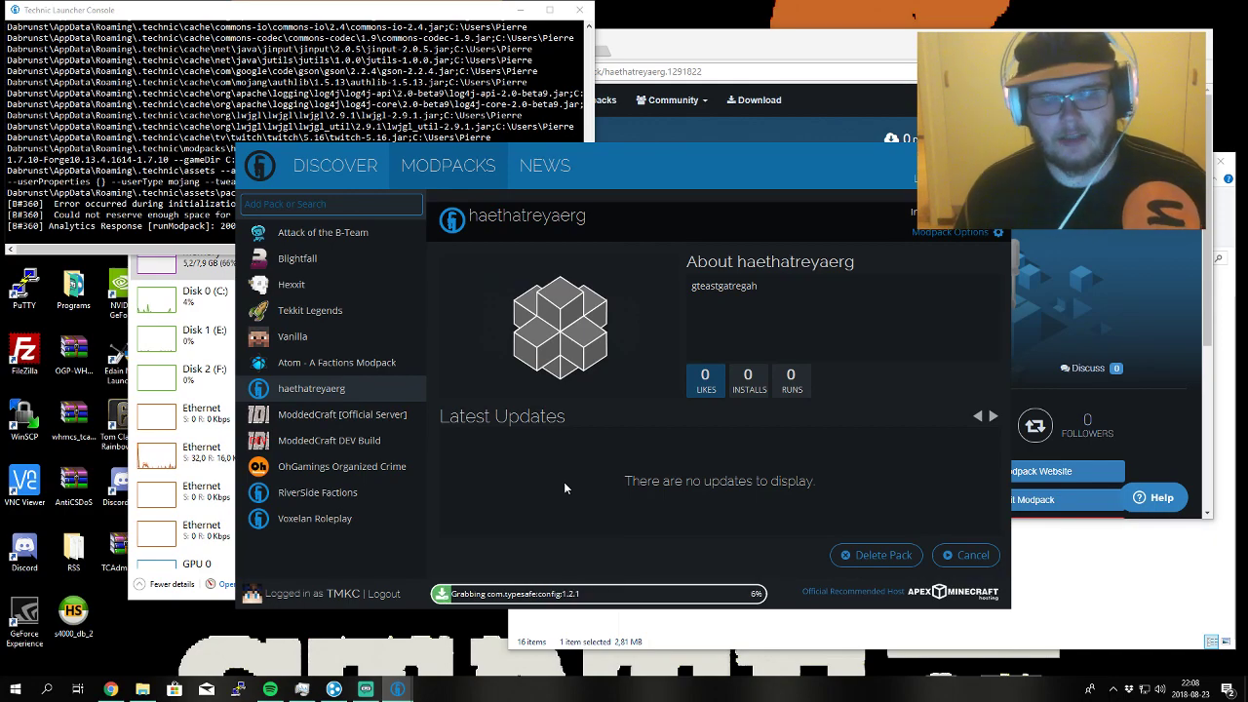
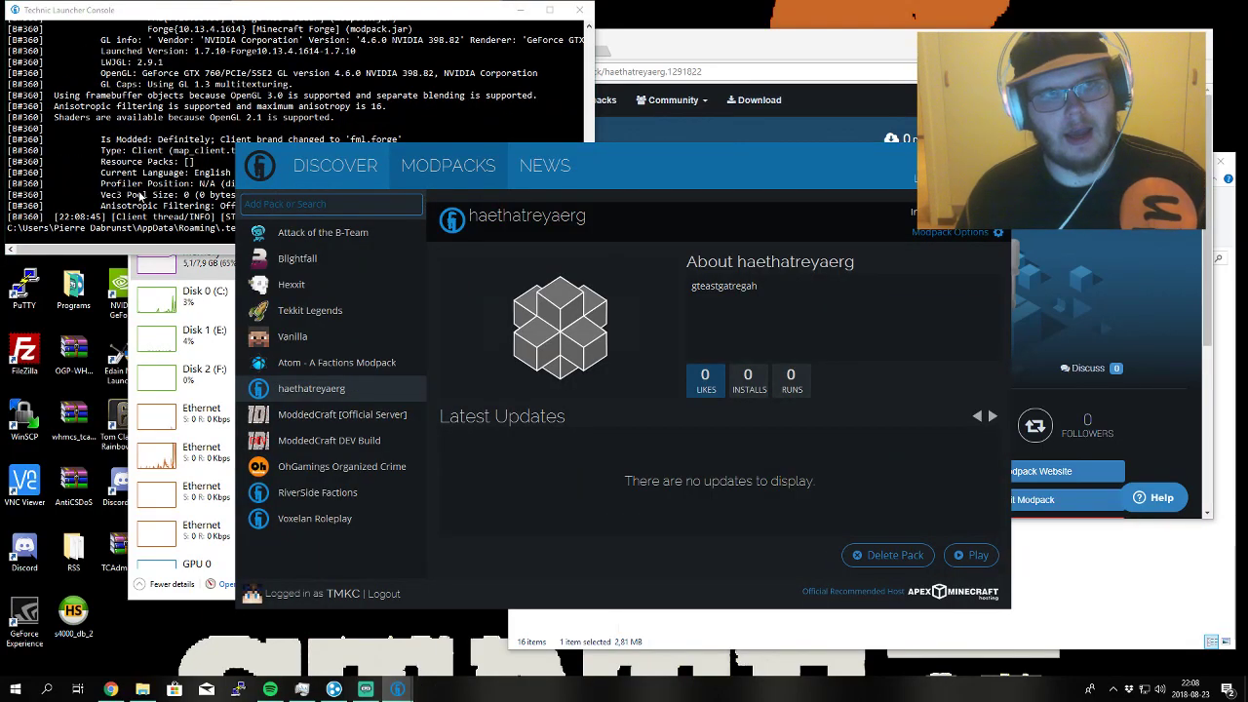
- Examine the launcher console's log of the second launch, from the stack traces back to the startup lines
left_click(137, 193)
scroll(167, 152, "up", 6)
scroll(169, 154, "up", 15)
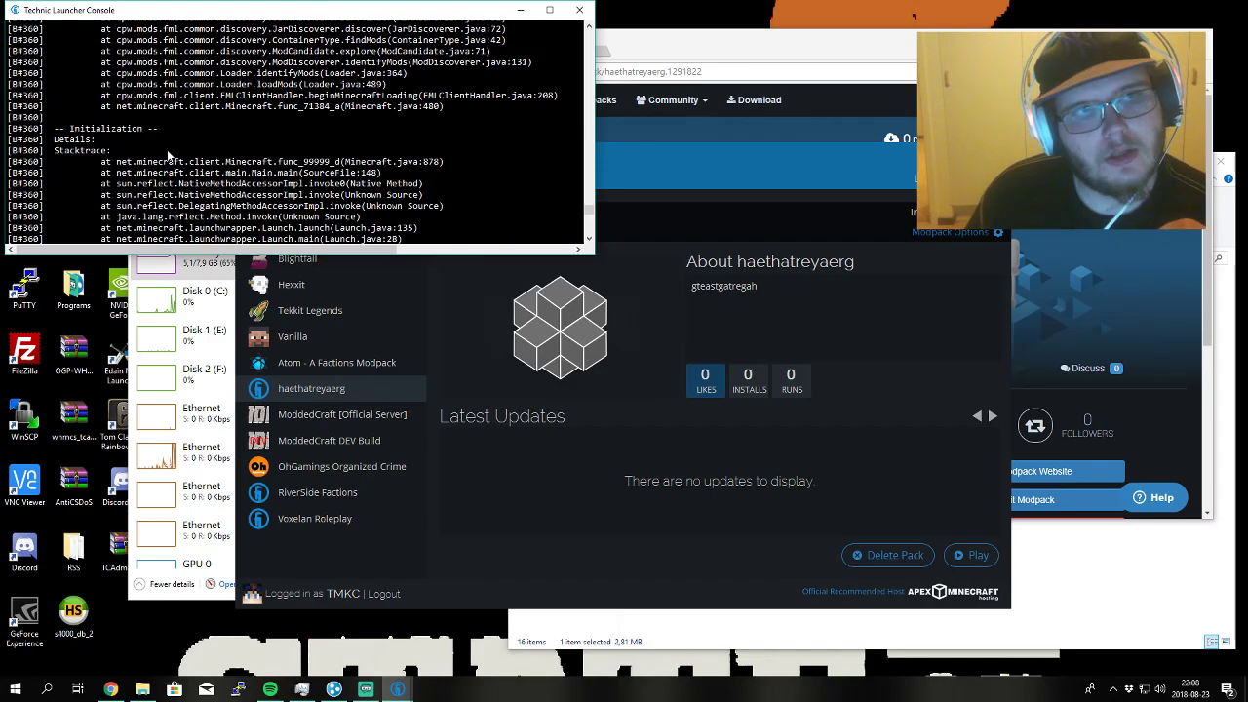
scroll(169, 155, "up", 8)
scroll(169, 154, "down", 8)
scroll(169, 154, "up", 12)
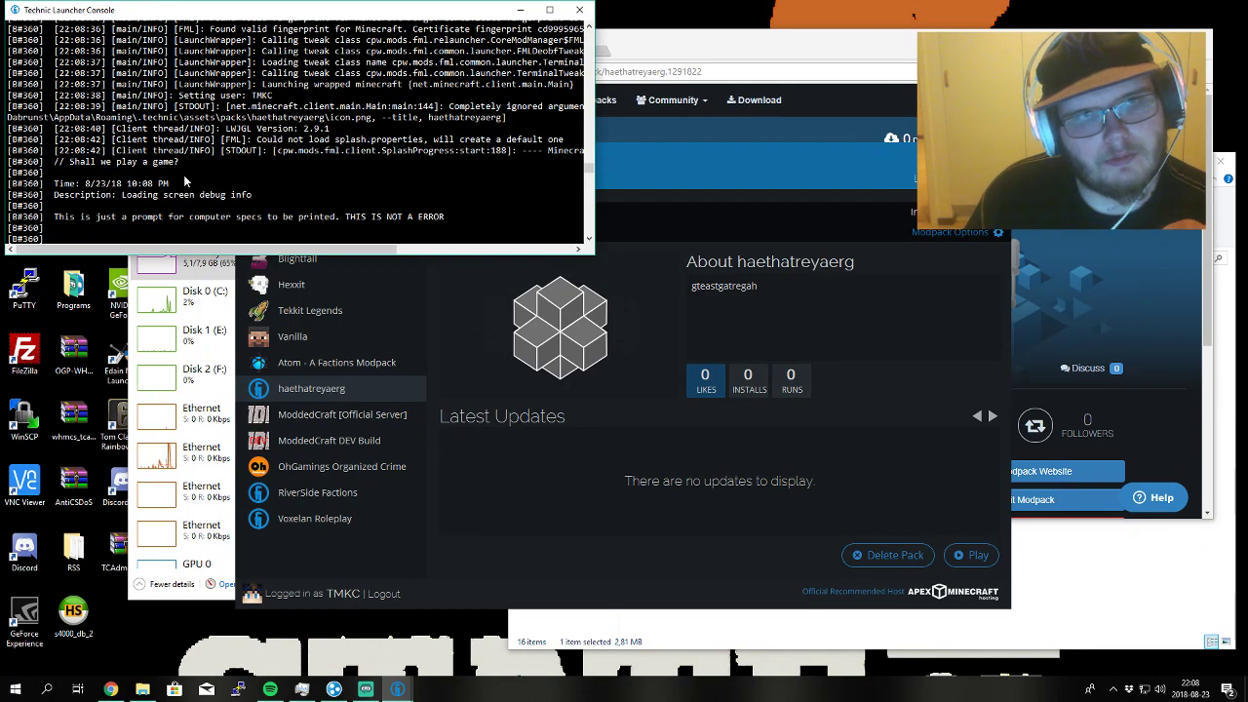
scroll(184, 181, "up", 10)
scroll(184, 181, "down", 4)
scroll(184, 181, "down", 20)
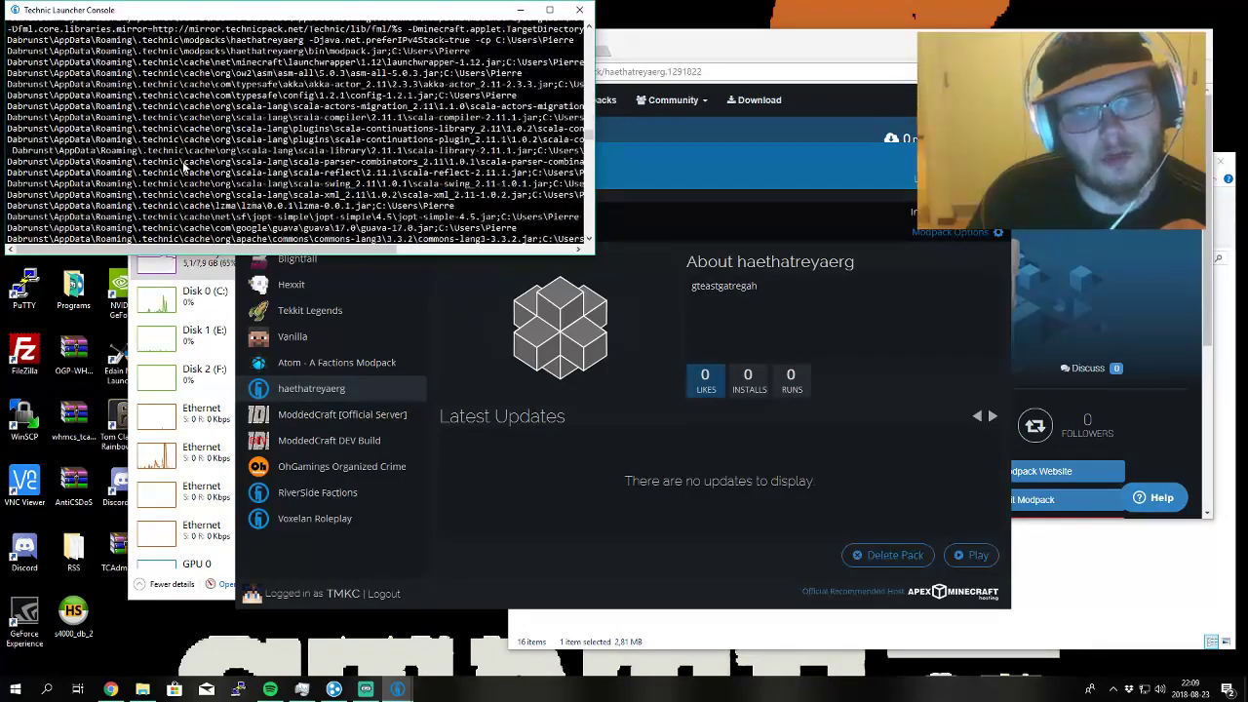
- Enlarge the launcher console in both directions and find the System Details section of the first crash report
left_click_drag(592, 253, 909, 467)
scroll(327, 292, "down", 20)
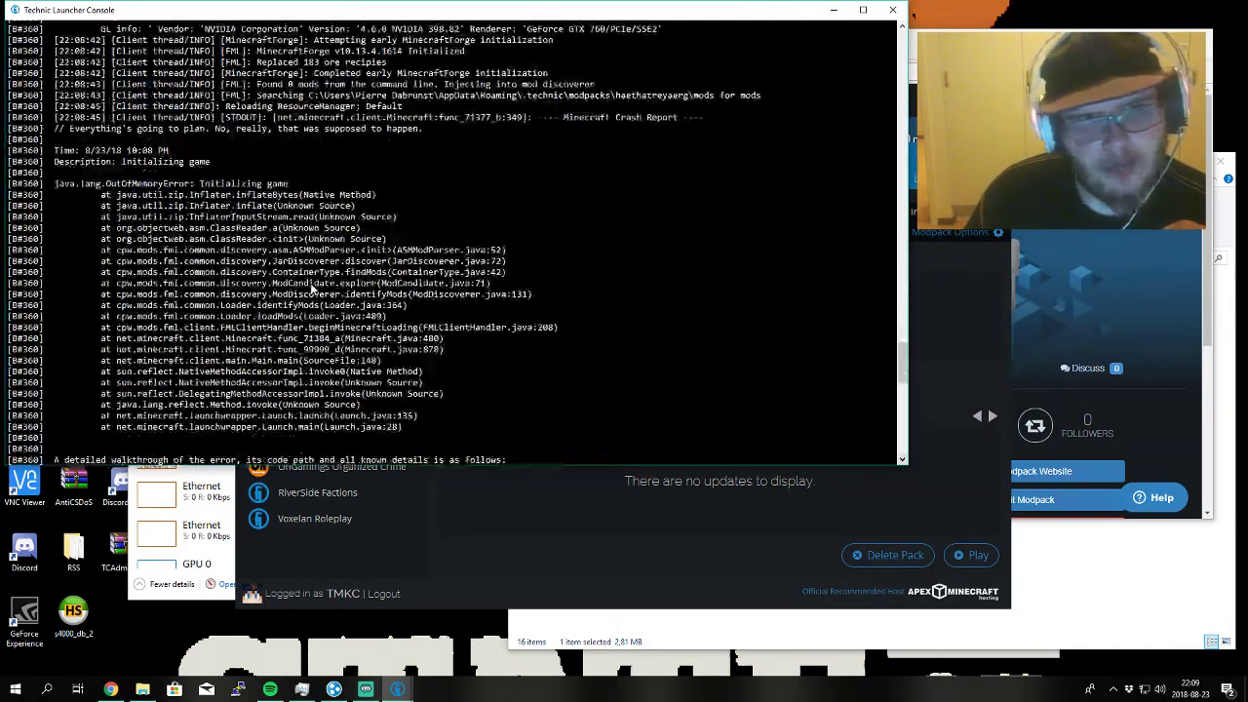
scroll(283, 278, "up", 4)
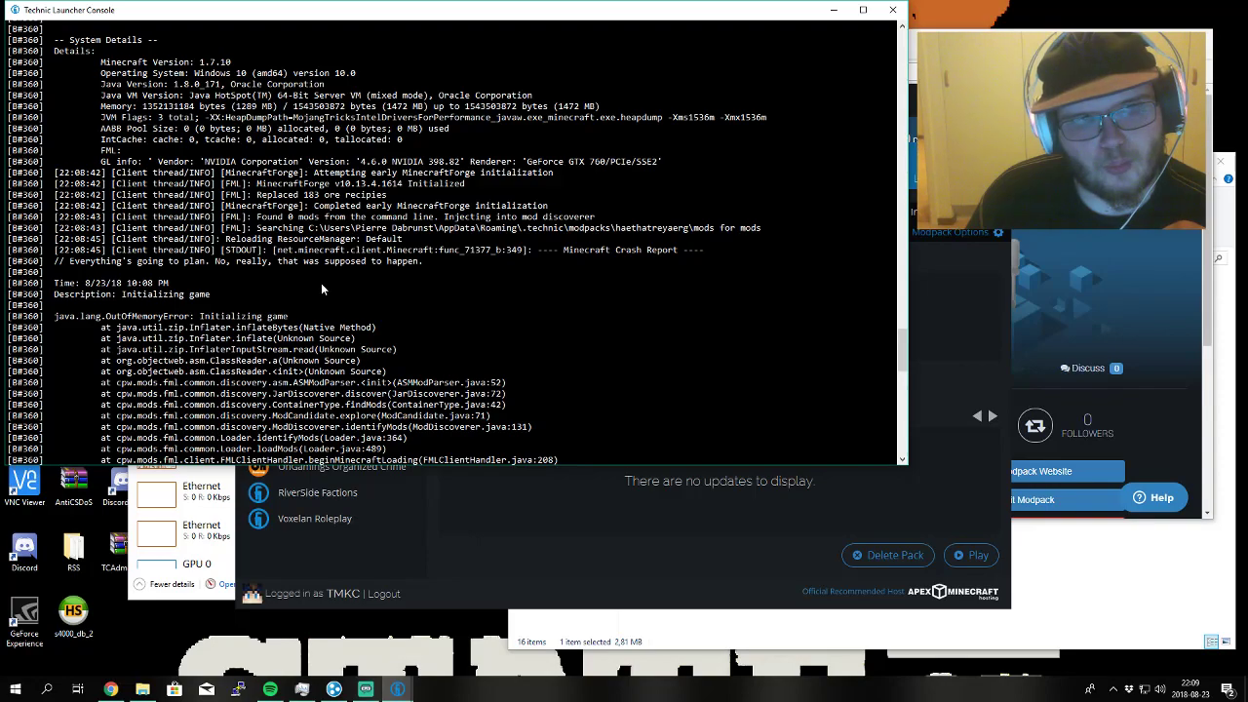
scroll(168, 285, "up", 8)
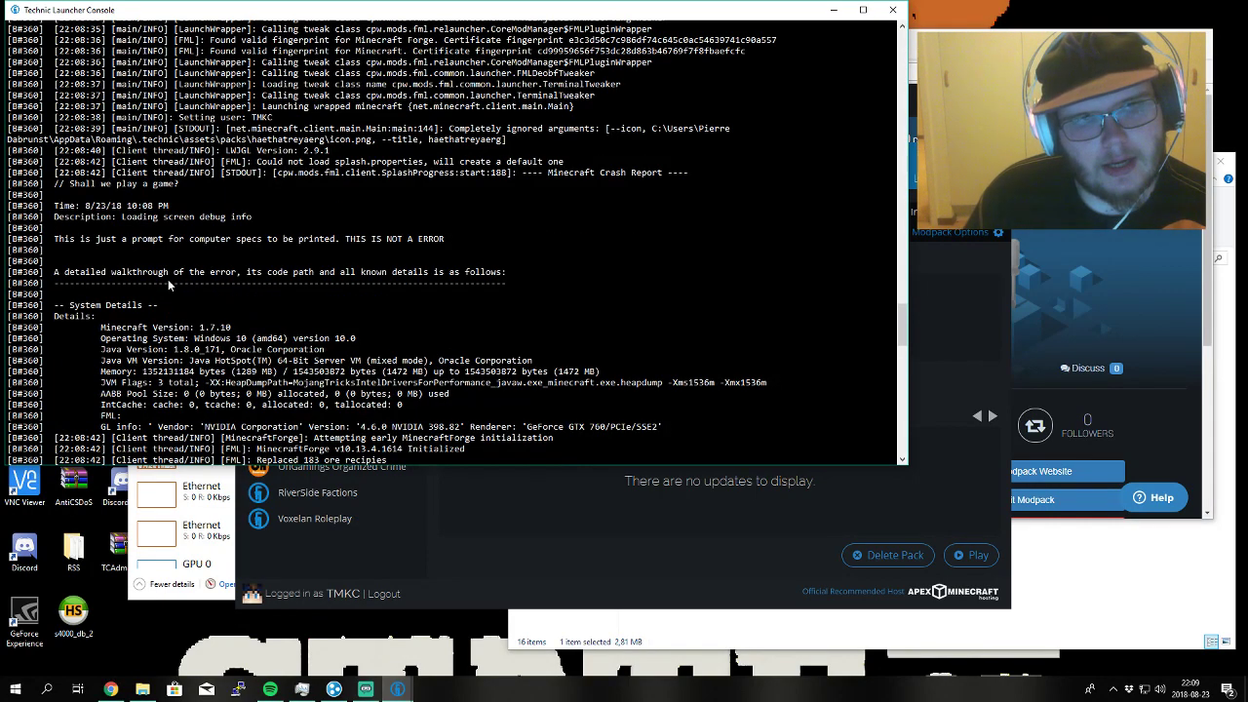
scroll(136, 297, "down", 4)
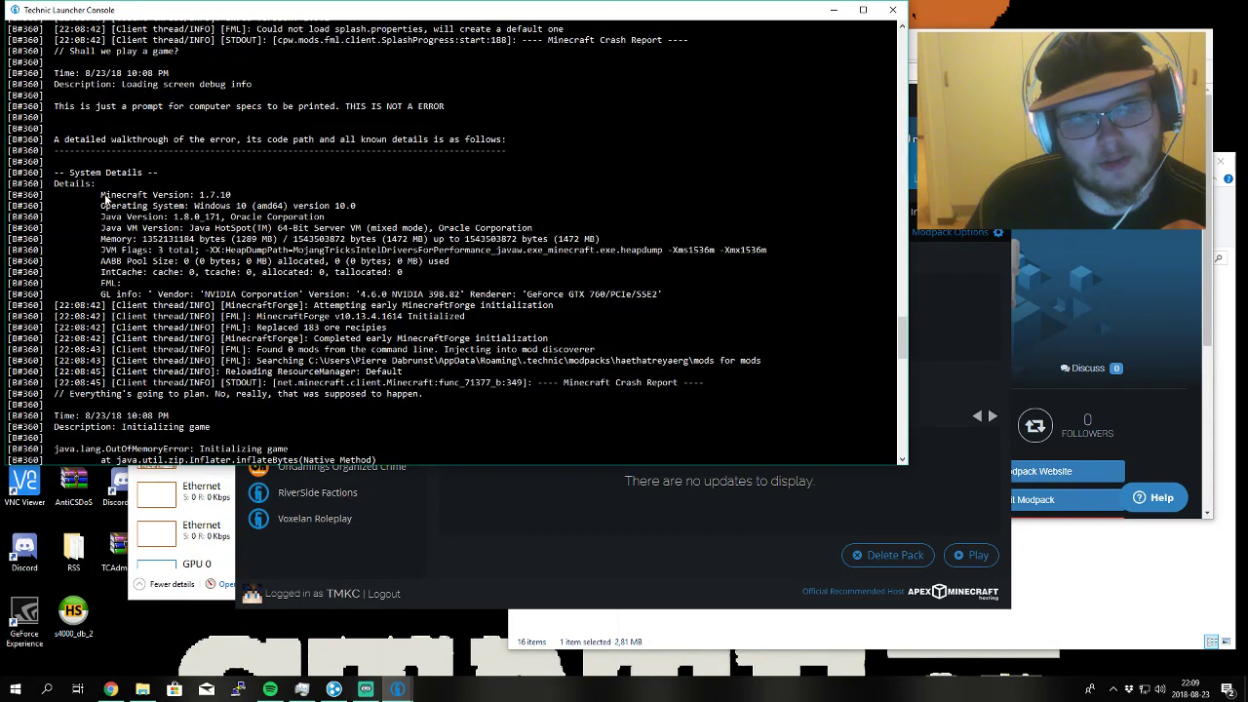
- Highlight the system details in the console log, from the Minecraft version downward, and the MinecraftForge initialization lines
left_click_drag(101, 195, 190, 291)
right_click(190, 288)
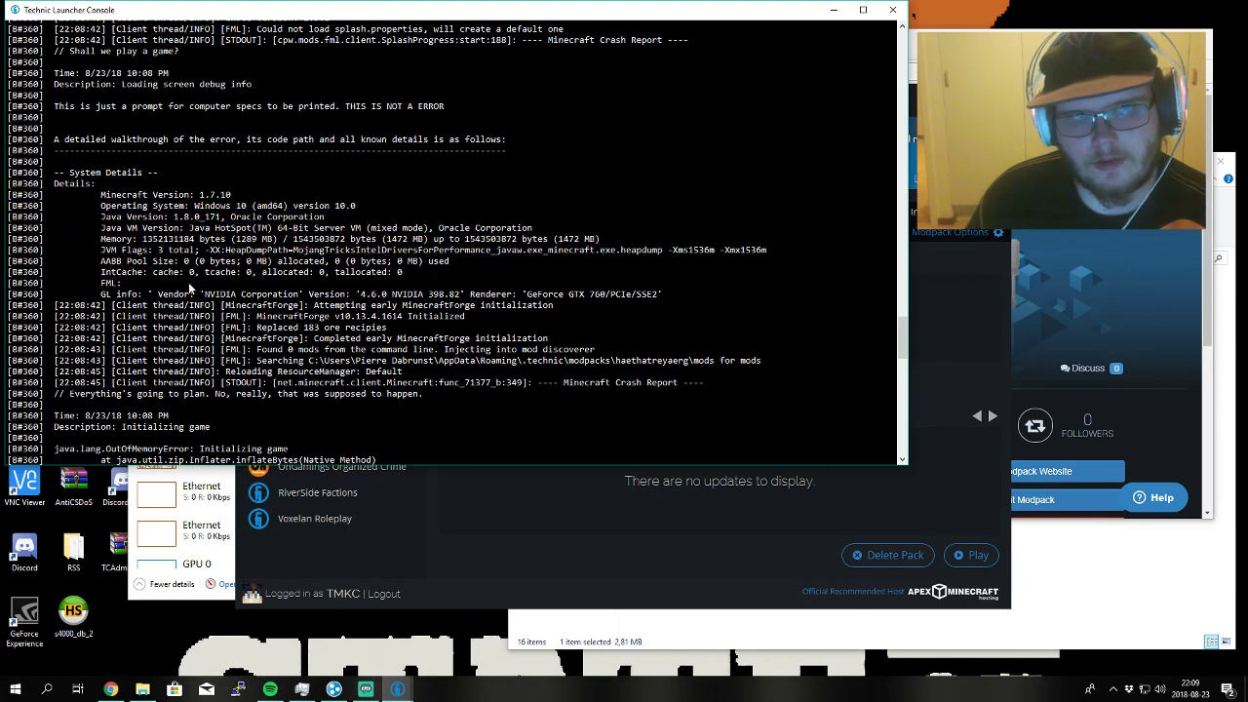
scroll(190, 289, "down", 4)
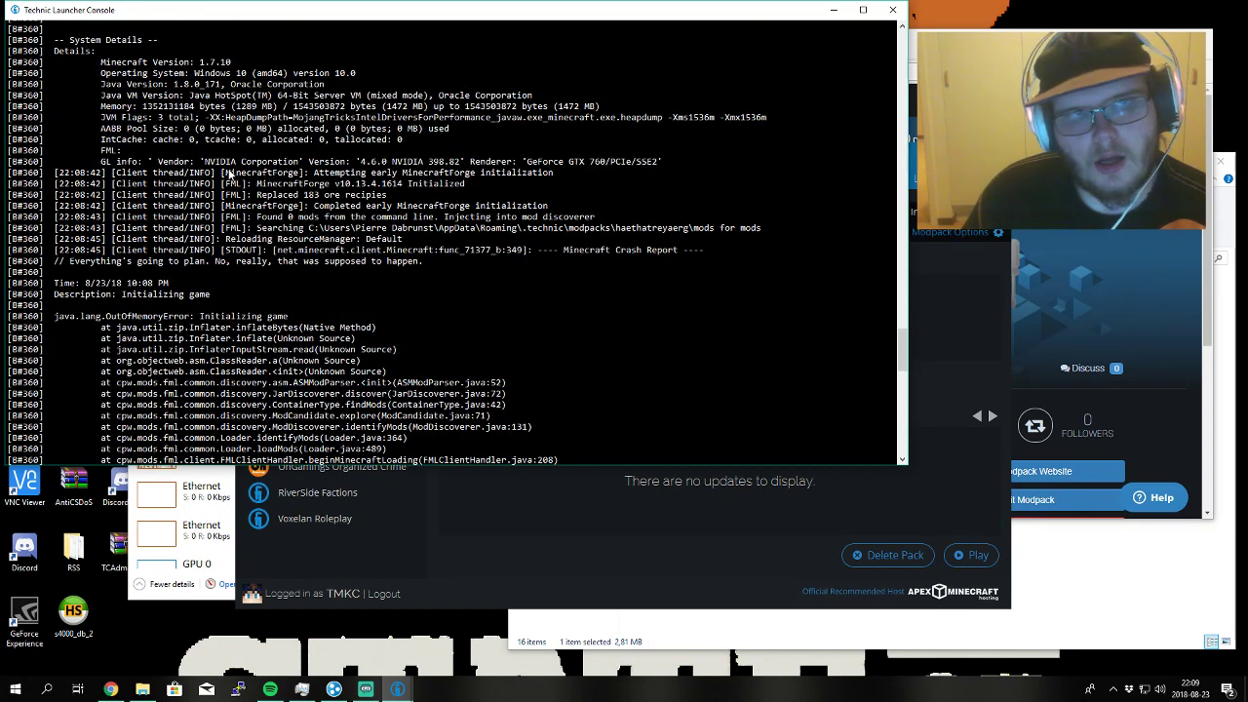
left_click_drag(144, 178, 190, 193)
right_click(190, 193)
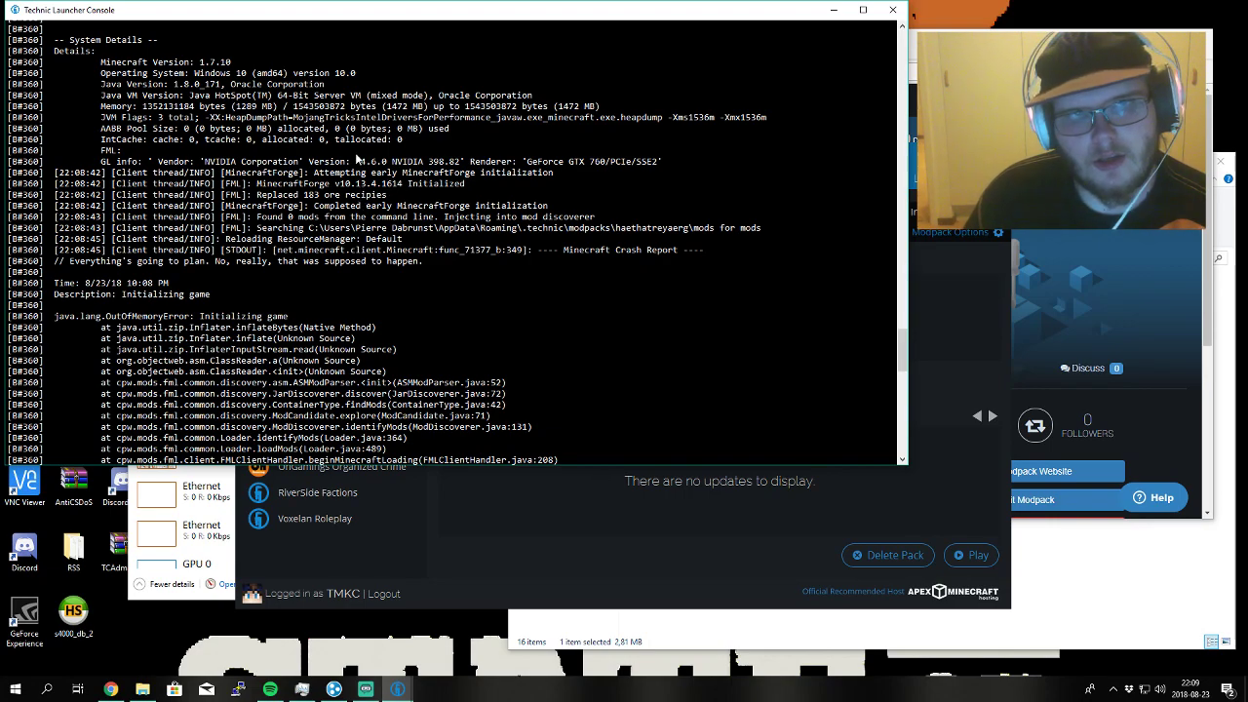
- Examine the game initialization error, its stack trace and the crash report's save path at the log's end
scroll(195, 275, "down", 4)
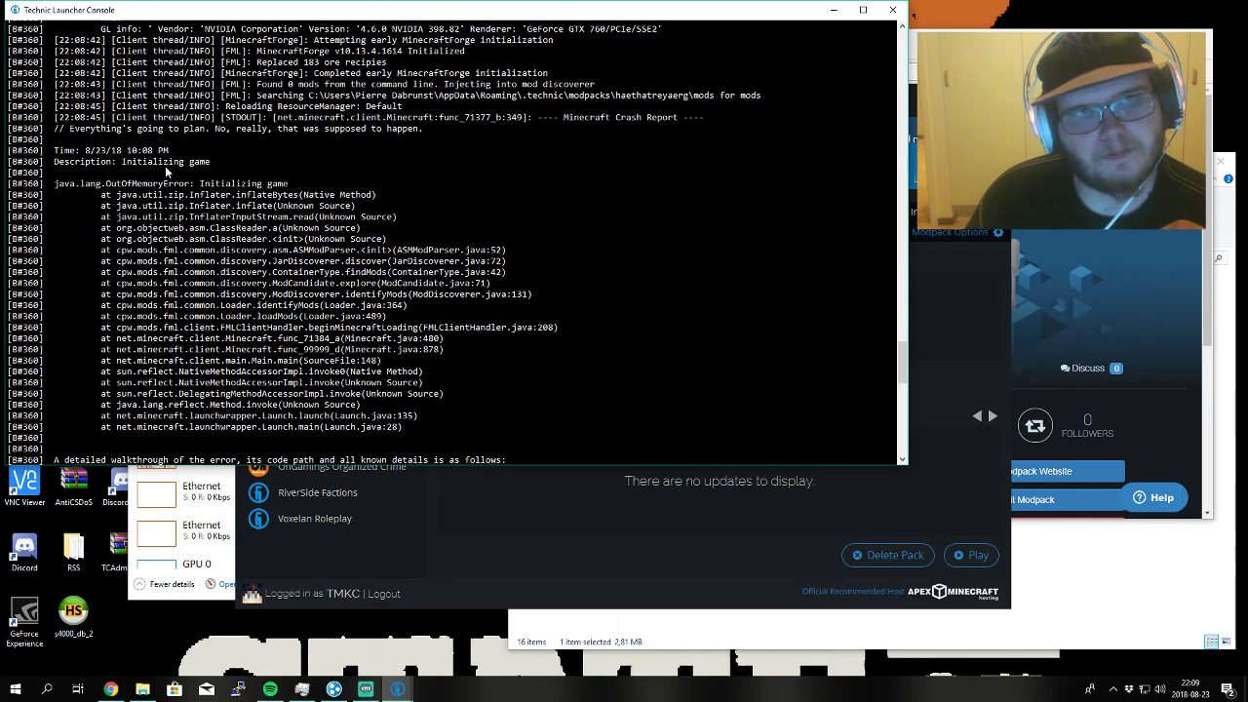
scroll(185, 170, "up", 4)
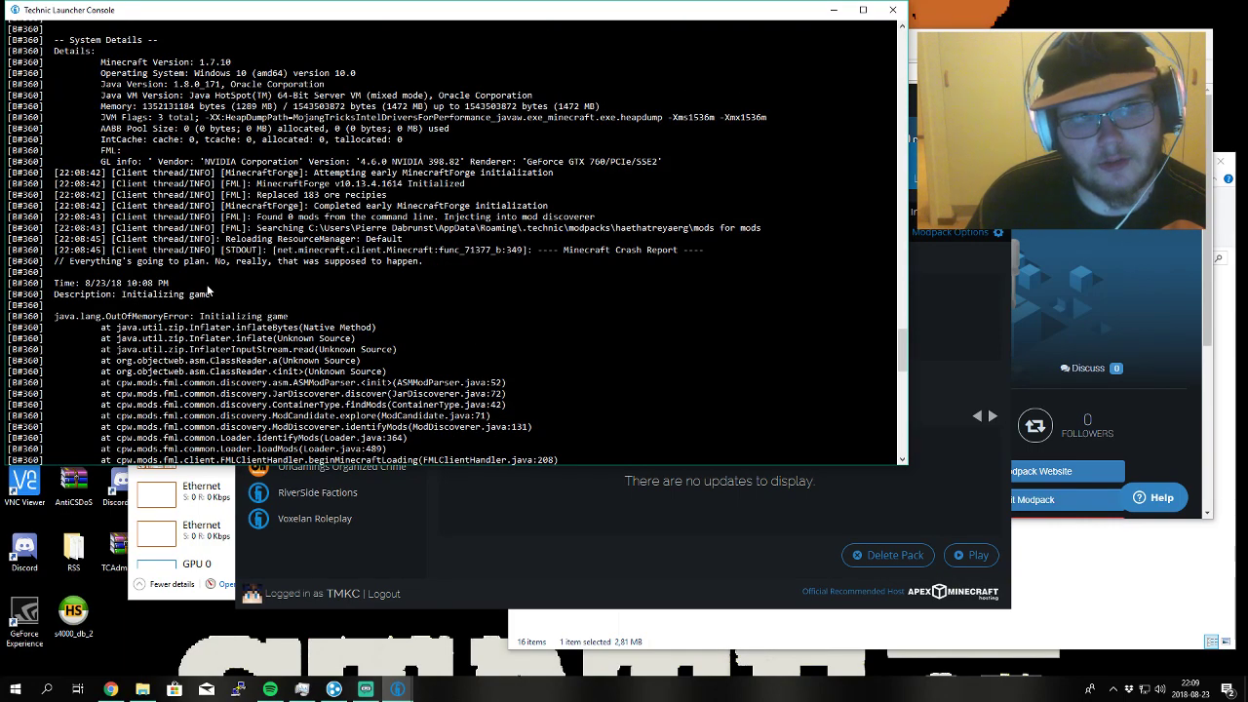
scroll(190, 283, "down", 8)
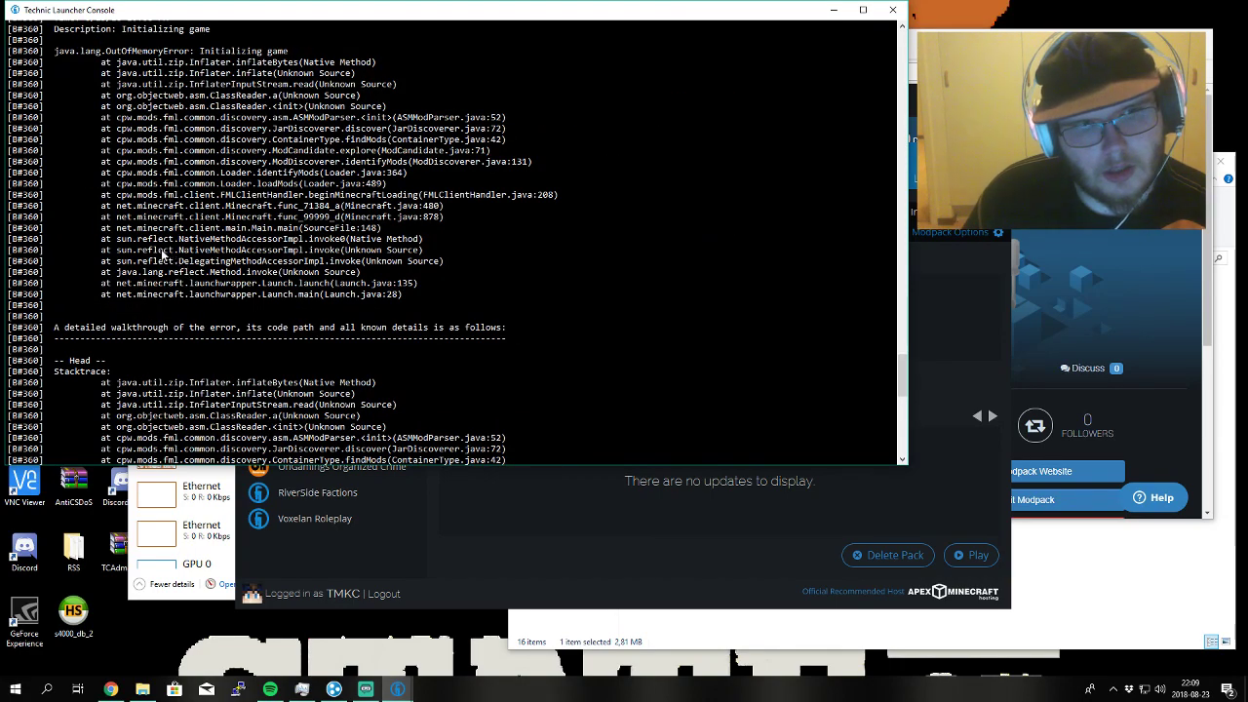
scroll(161, 253, "up", 4)
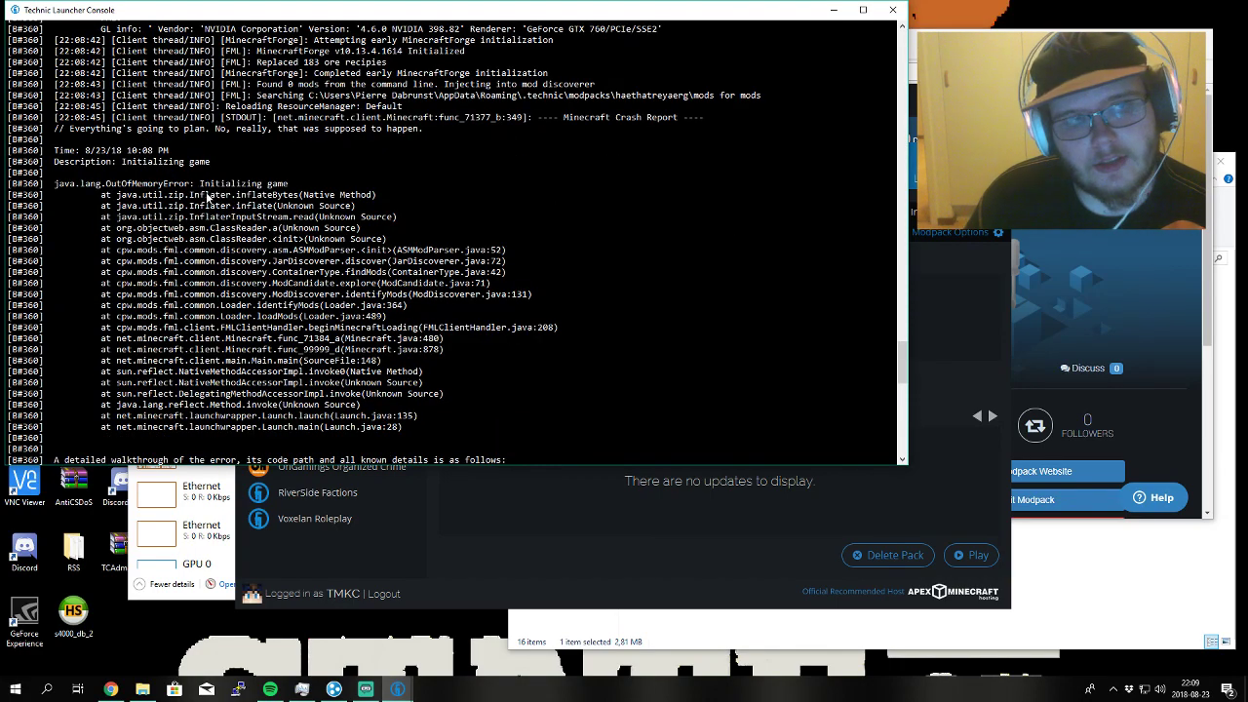
scroll(95, 168, "down", 18)
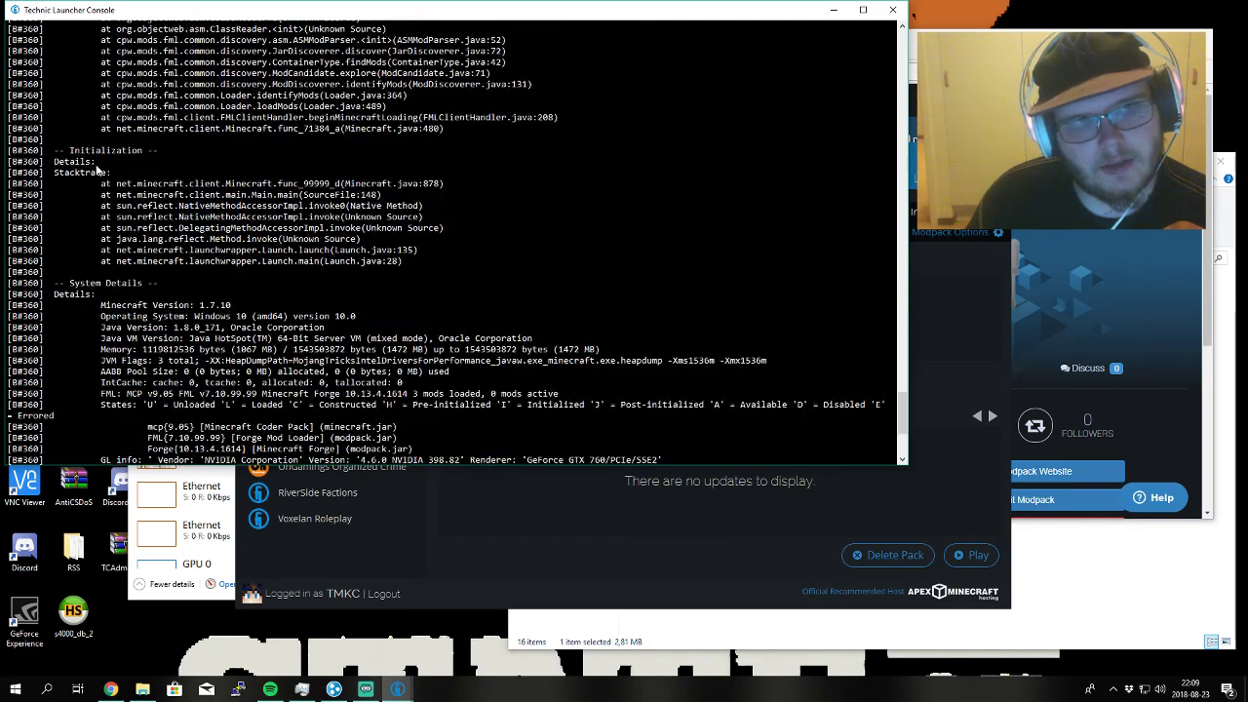
scroll(69, 235, "down", 6)
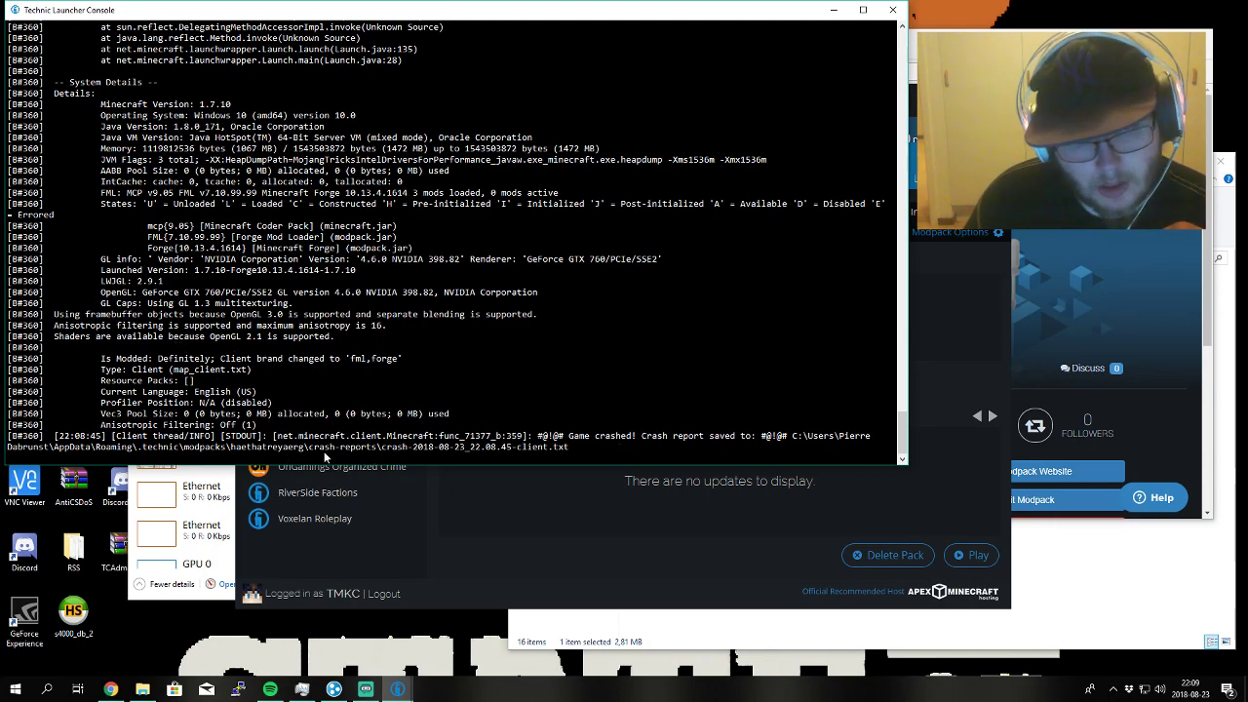
- Switch to File Explorer and go to the %appdata% folder
left_click(143, 689)
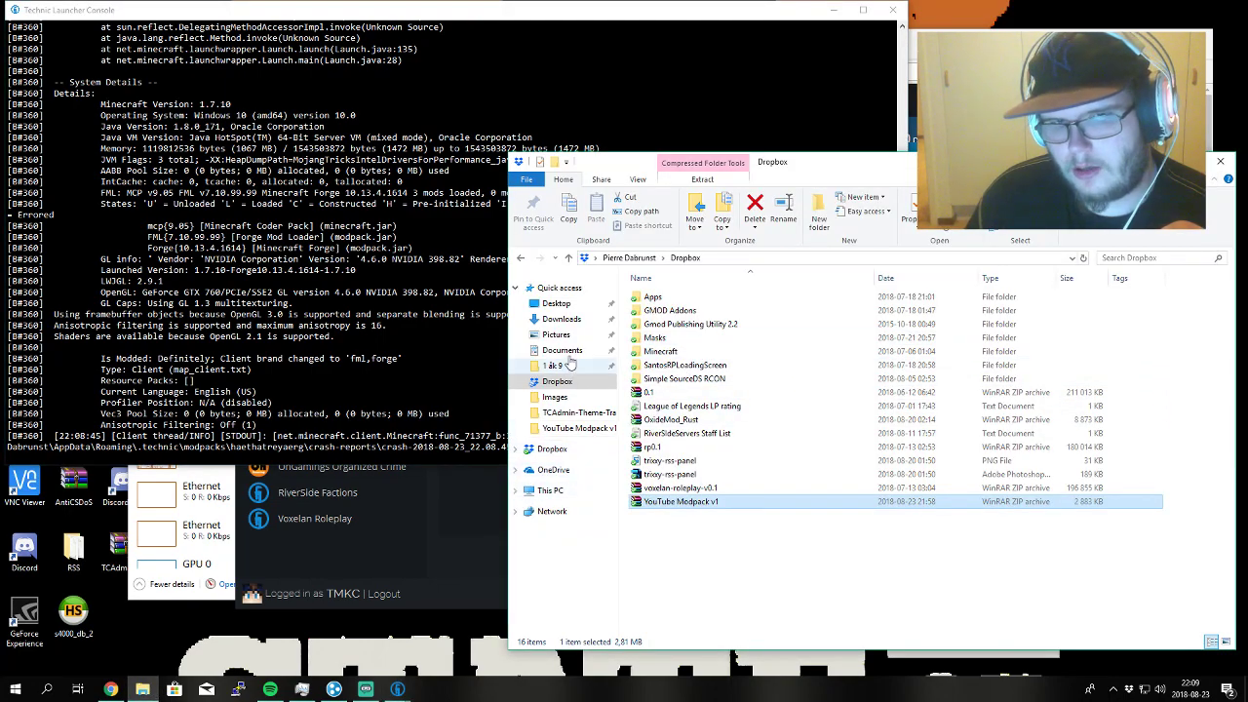
left_click(750, 257)
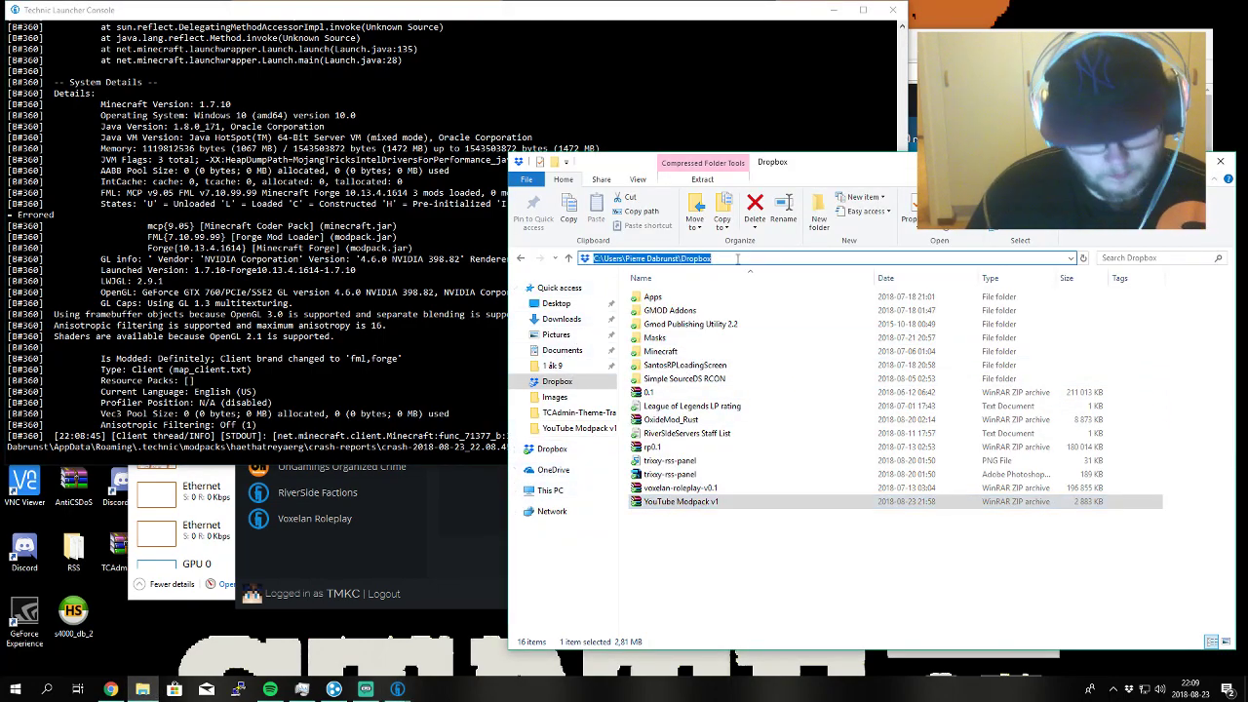
type("%appdata")
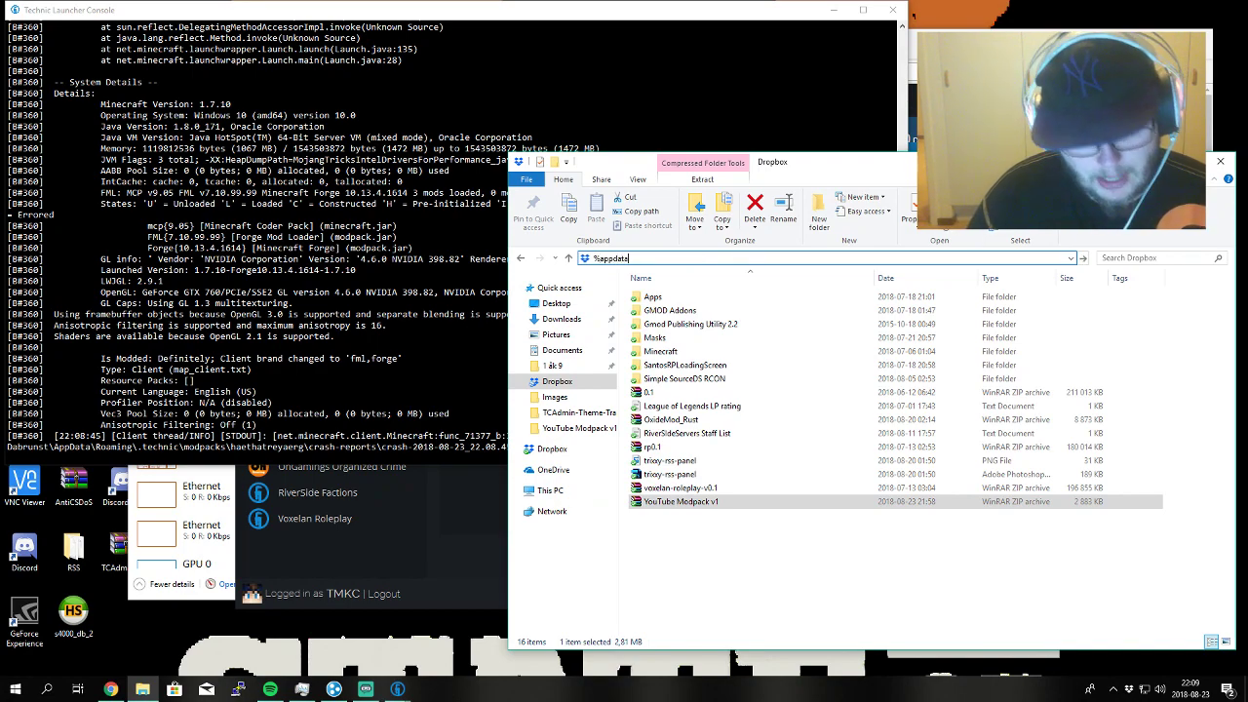
type("%")
key("Return")
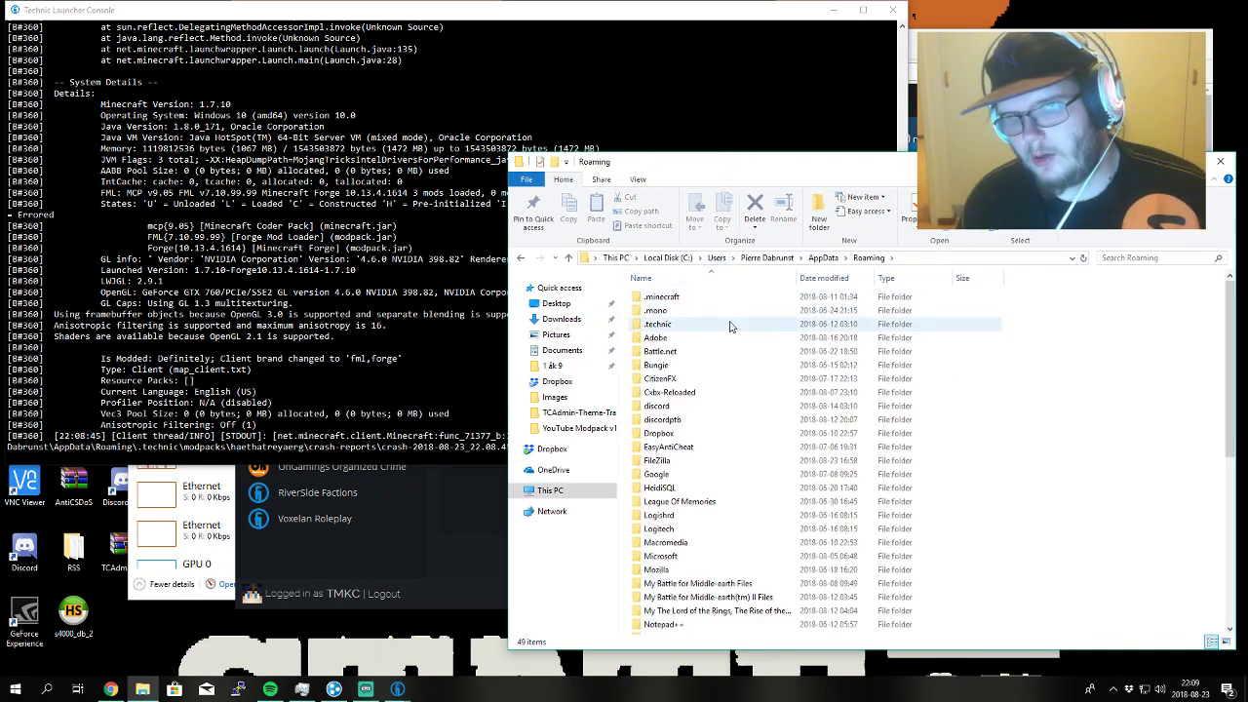
- Open the haethatreyaerg folder inside .technic\modpacks
double_click(729, 325)
double_click(712, 339)
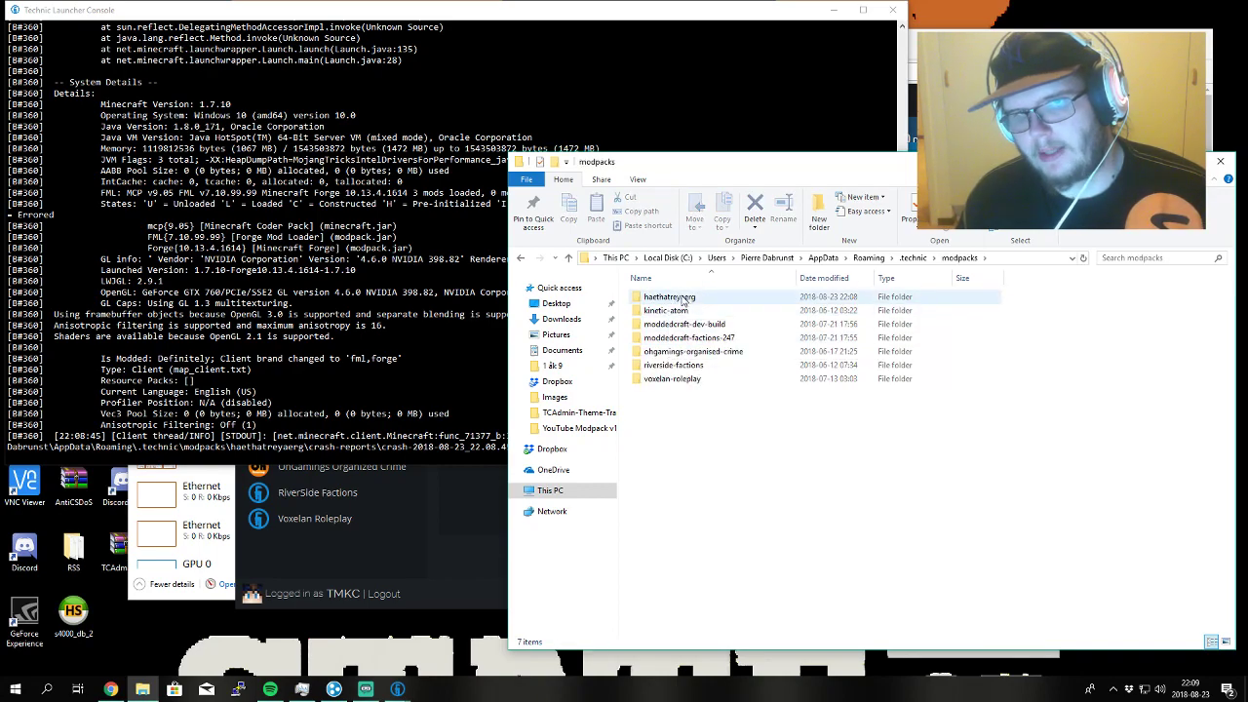
left_click(698, 297)
double_click(671, 297)
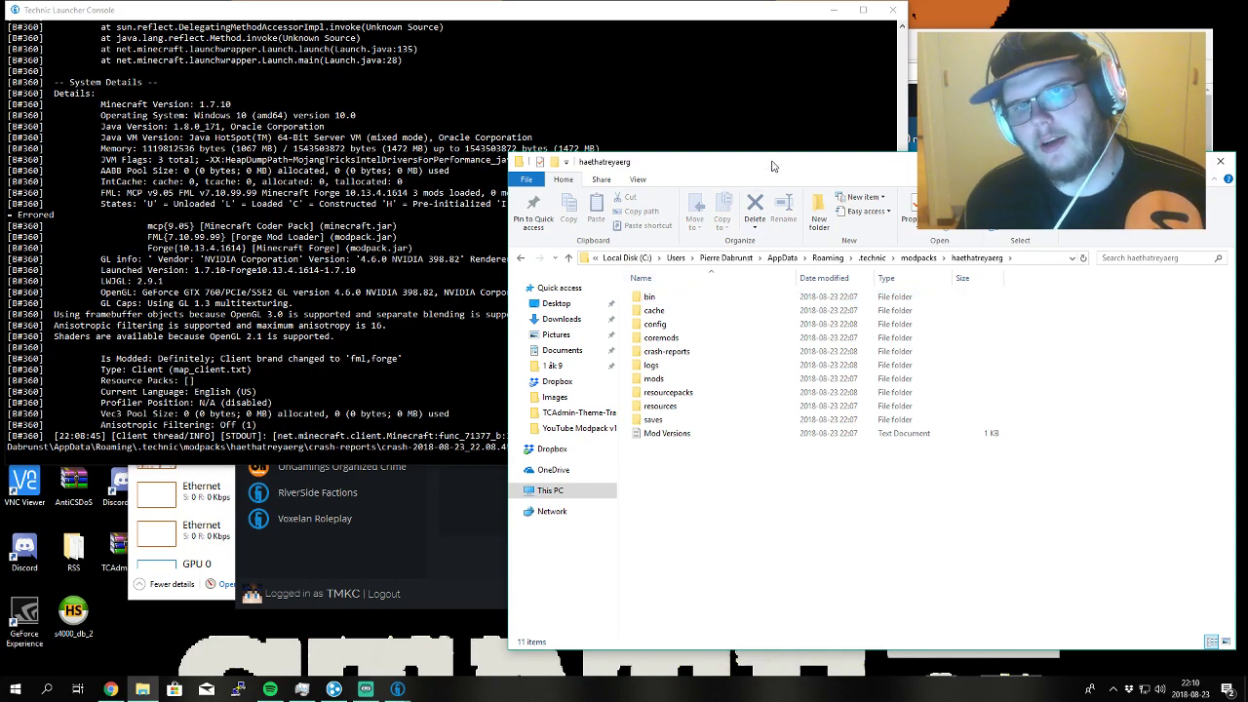
- Open the crash-2018-08-23_22.08.45-client report from the modpack's crash-reports folder in Notepad++
left_click_drag(776, 163, 520, 81)
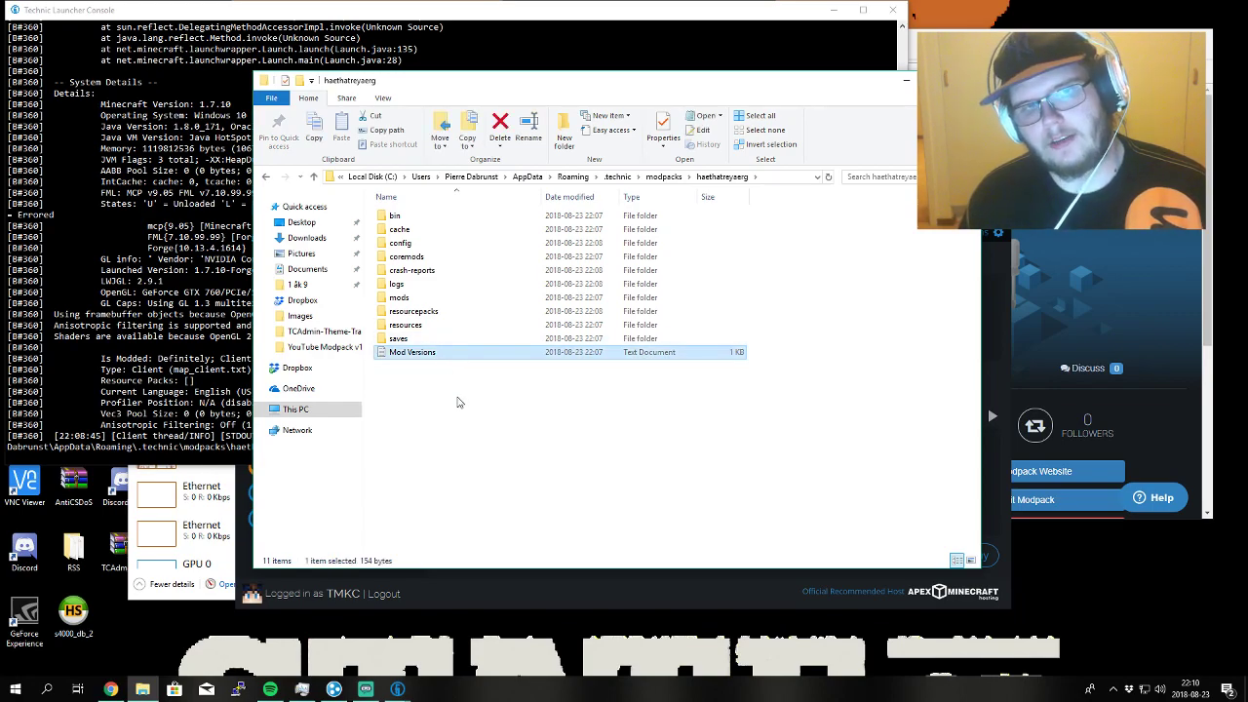
left_click_drag(559, 393, 402, 181)
left_click_drag(405, 199, 415, 187)
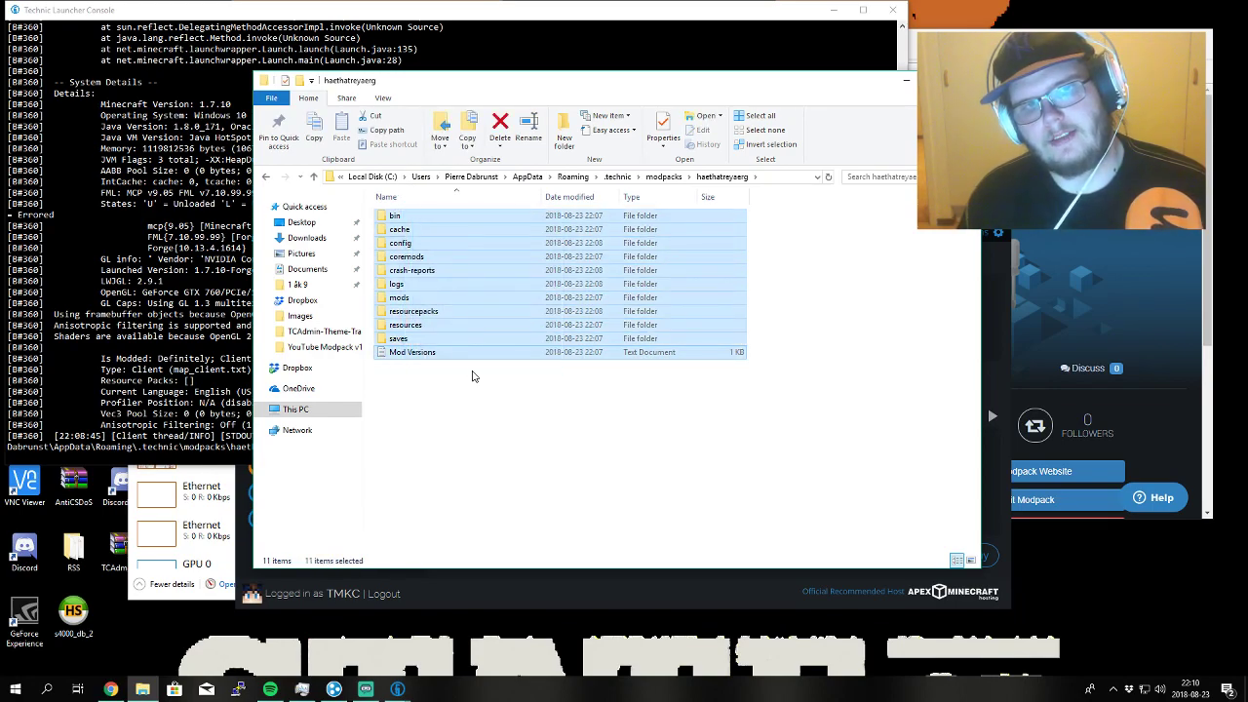
left_click(474, 373)
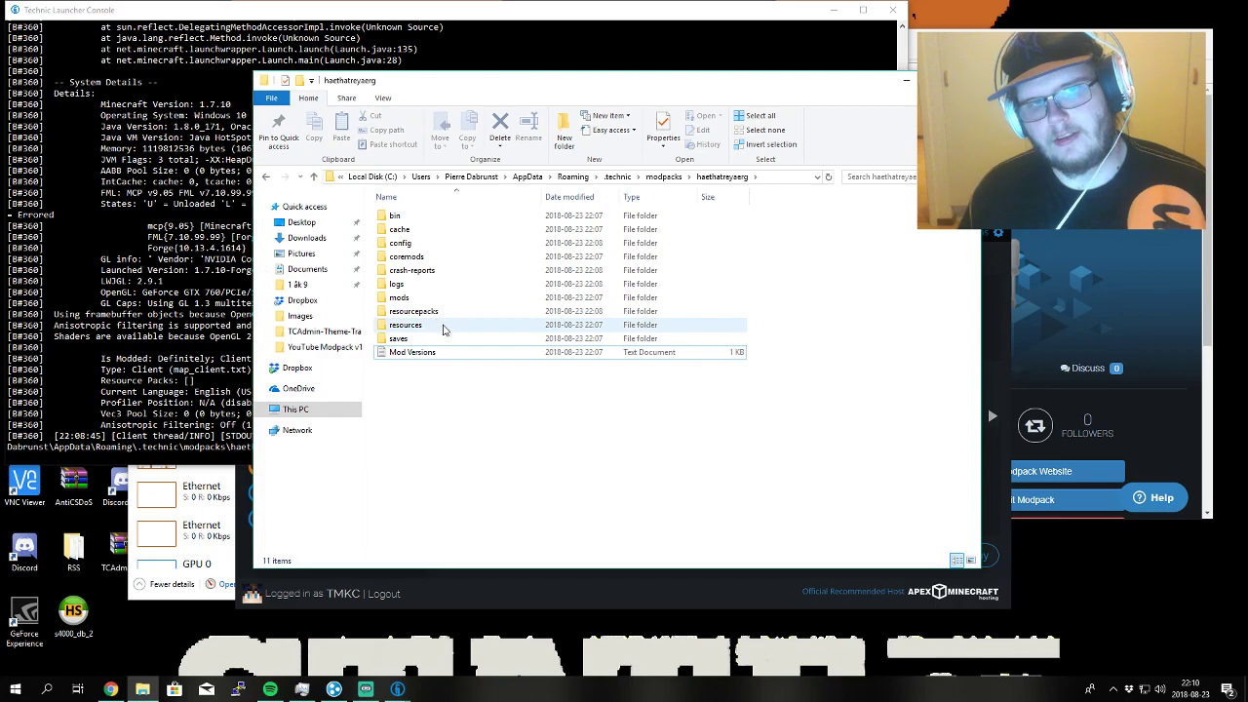
double_click(432, 275)
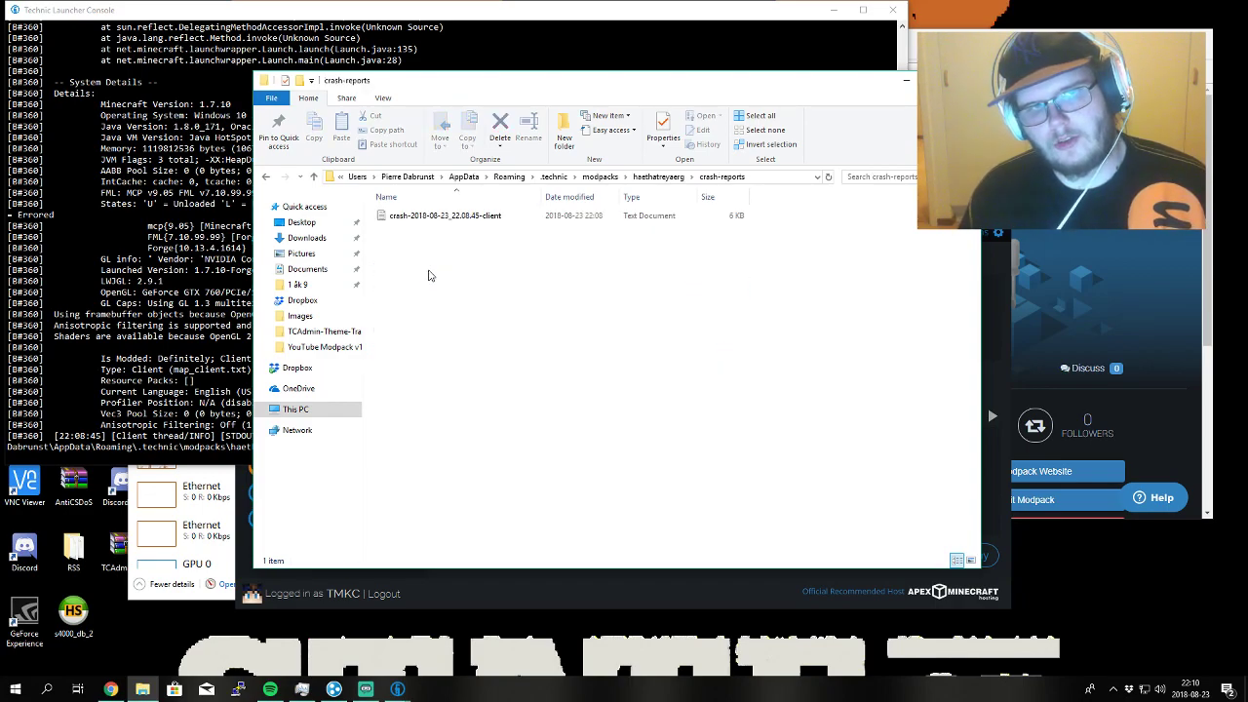
left_click(429, 222)
right_click(430, 221)
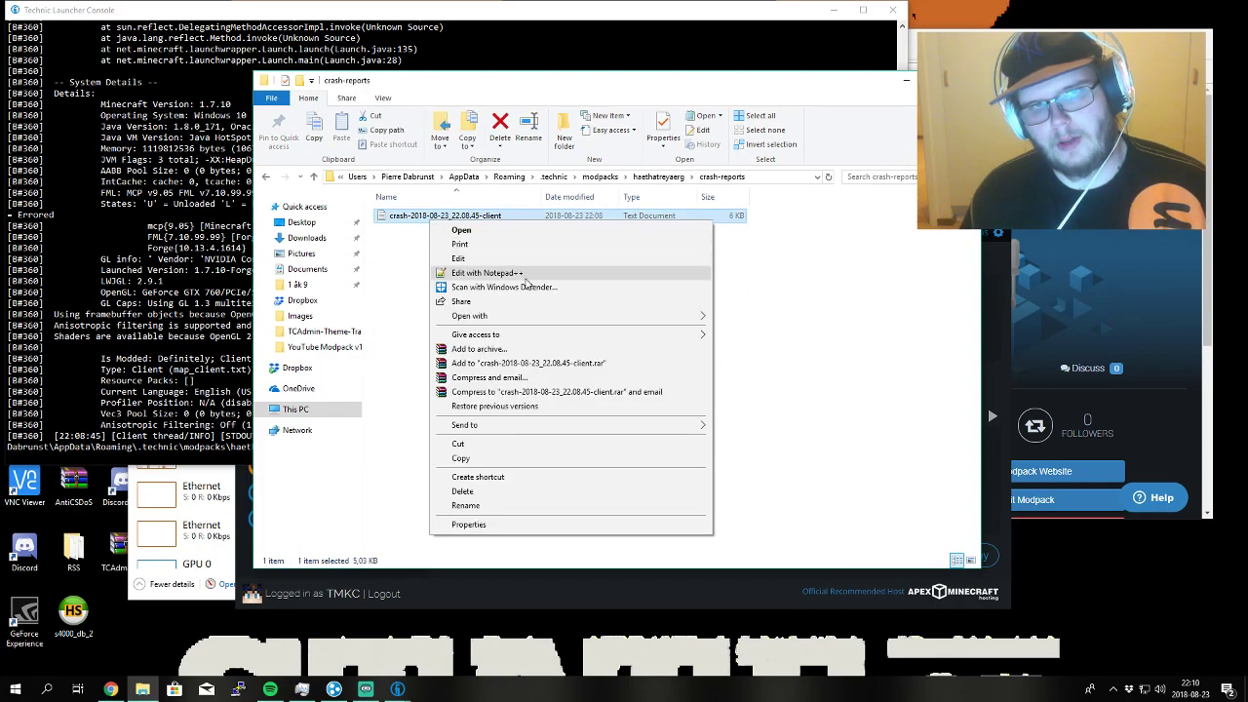
left_click(485, 273)
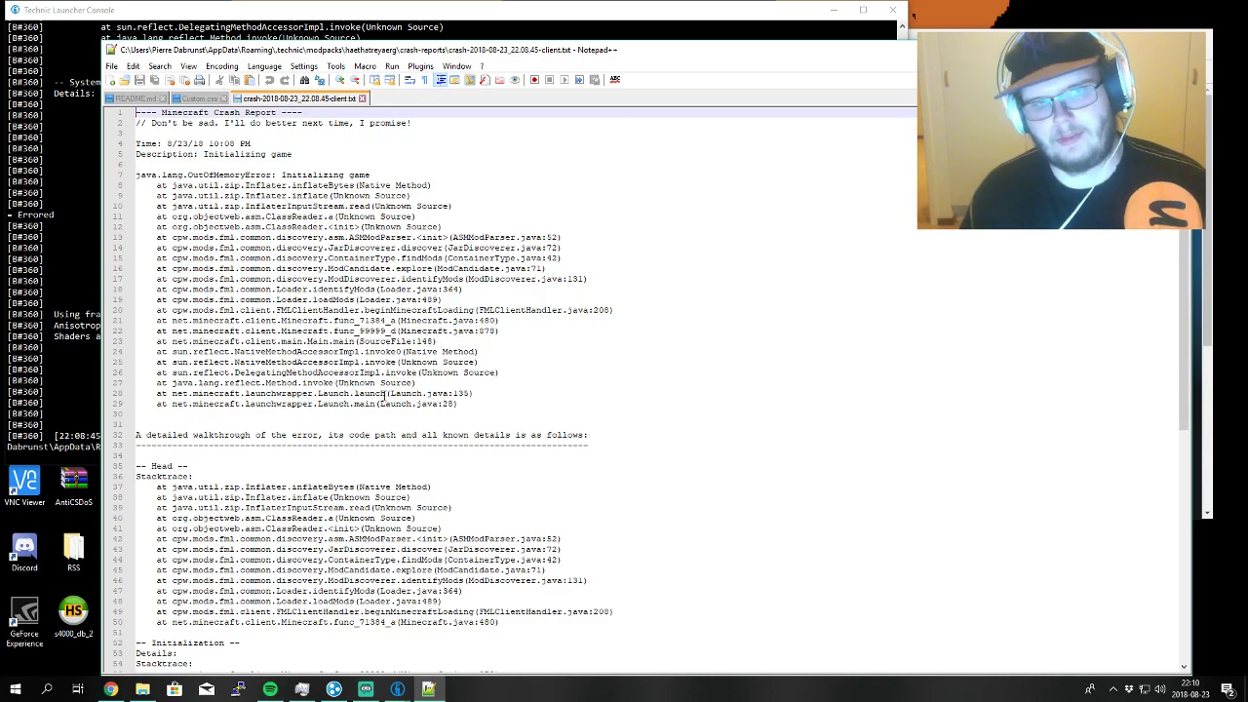
- Examine the crash report's stack traces and system details, and close Notepad++
scroll(386, 395, "down", 15)
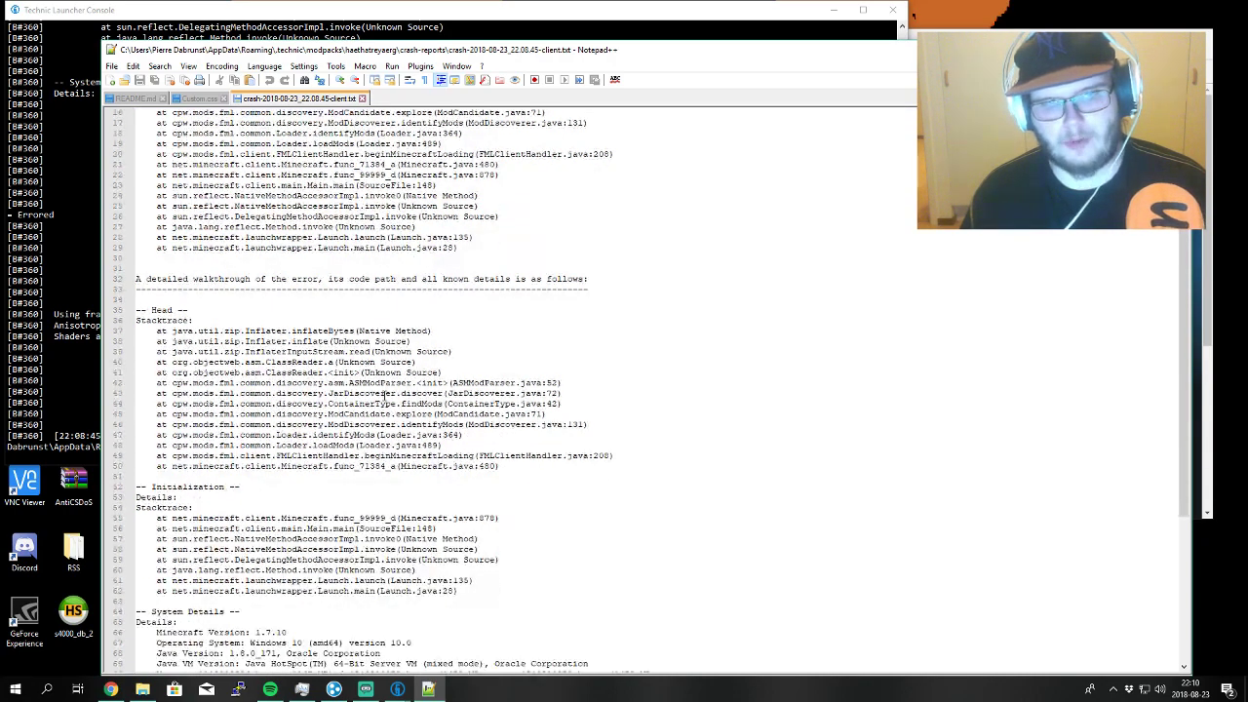
scroll(411, 394, "down", 1)
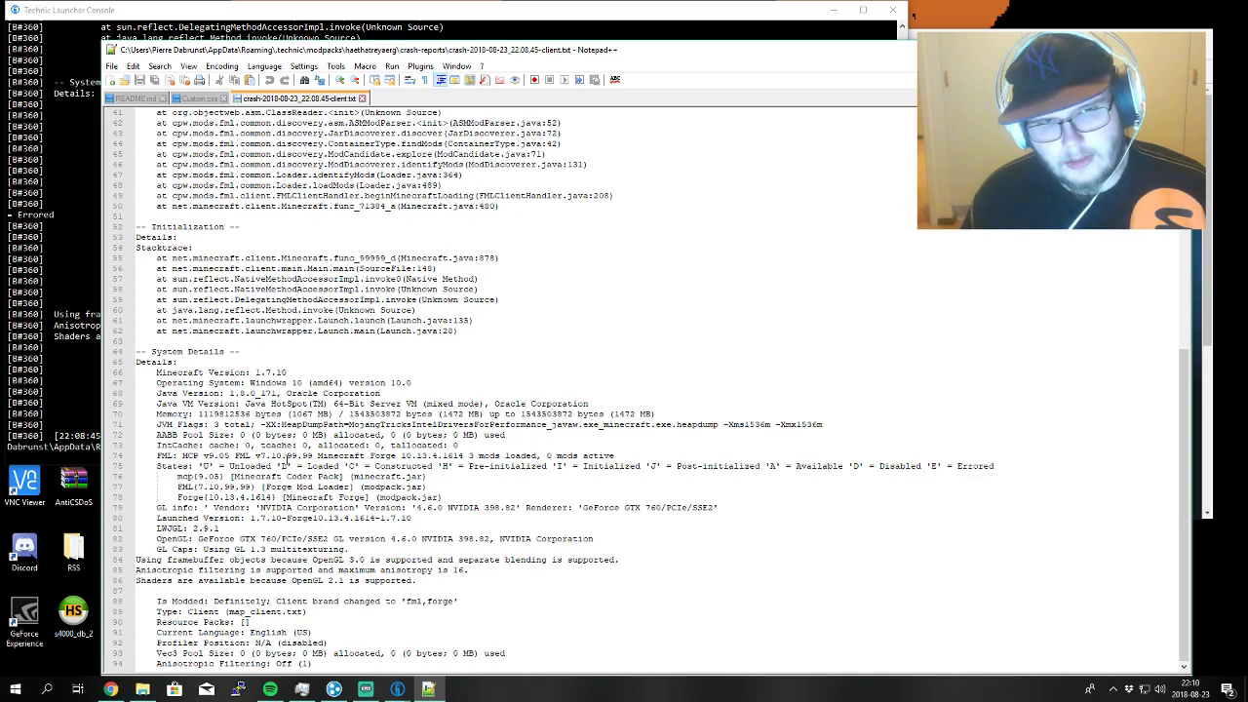
scroll(252, 407, "up", 3)
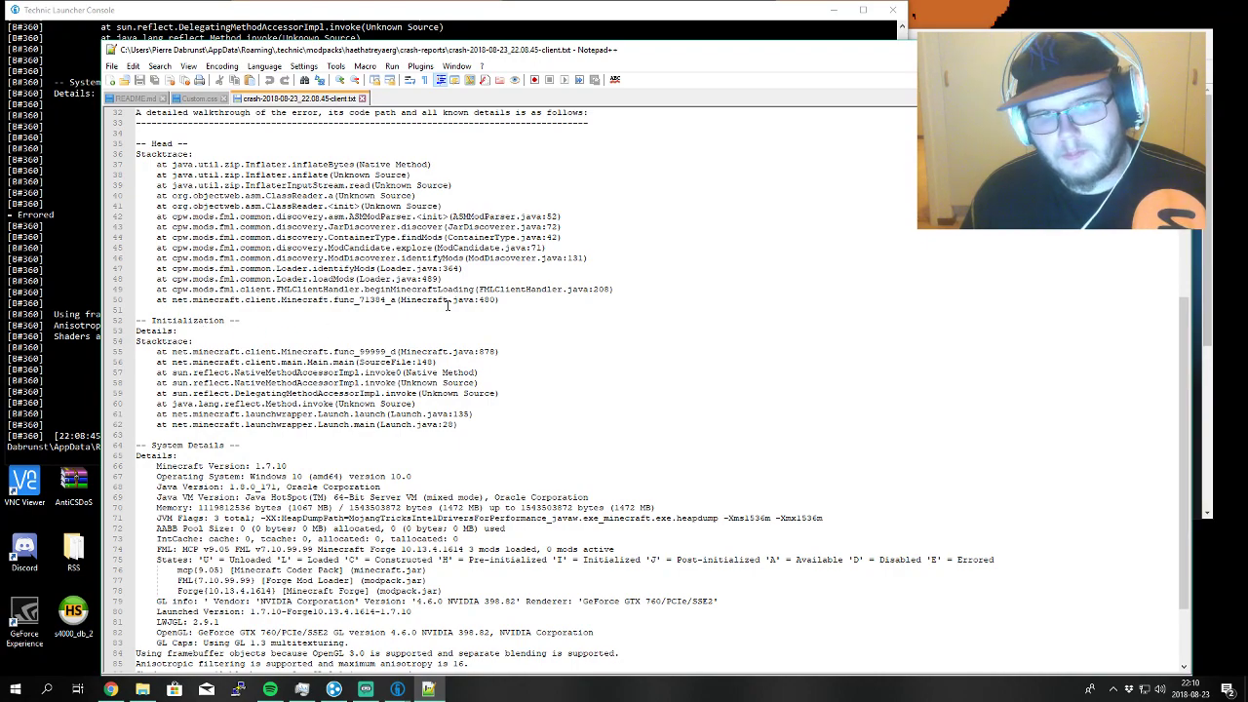
scroll(442, 308, "up", 4)
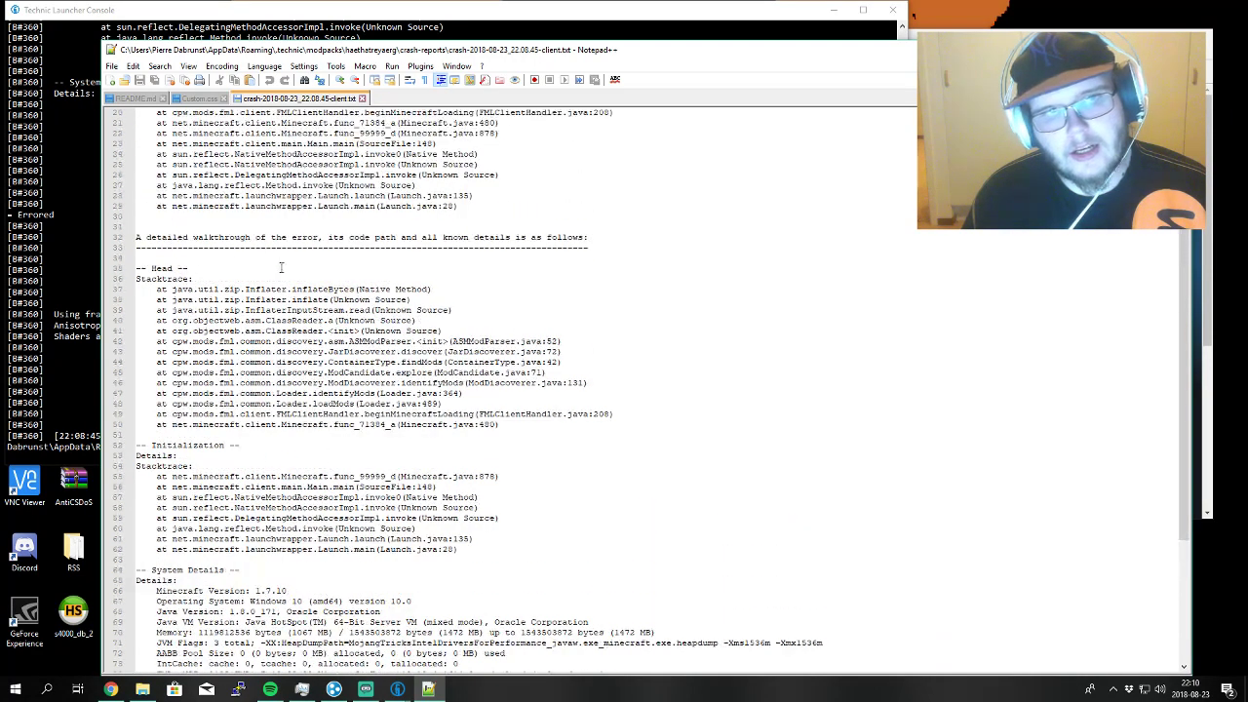
scroll(507, 255, "up", 6)
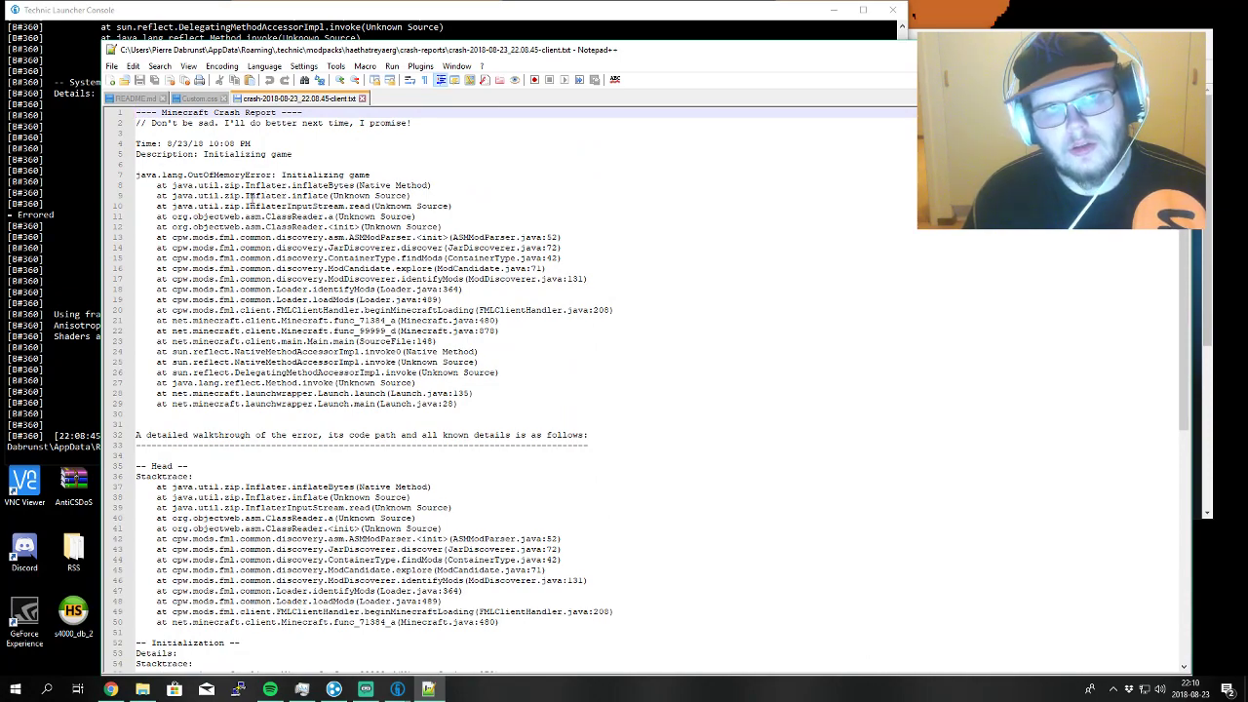
key("alt+F4")
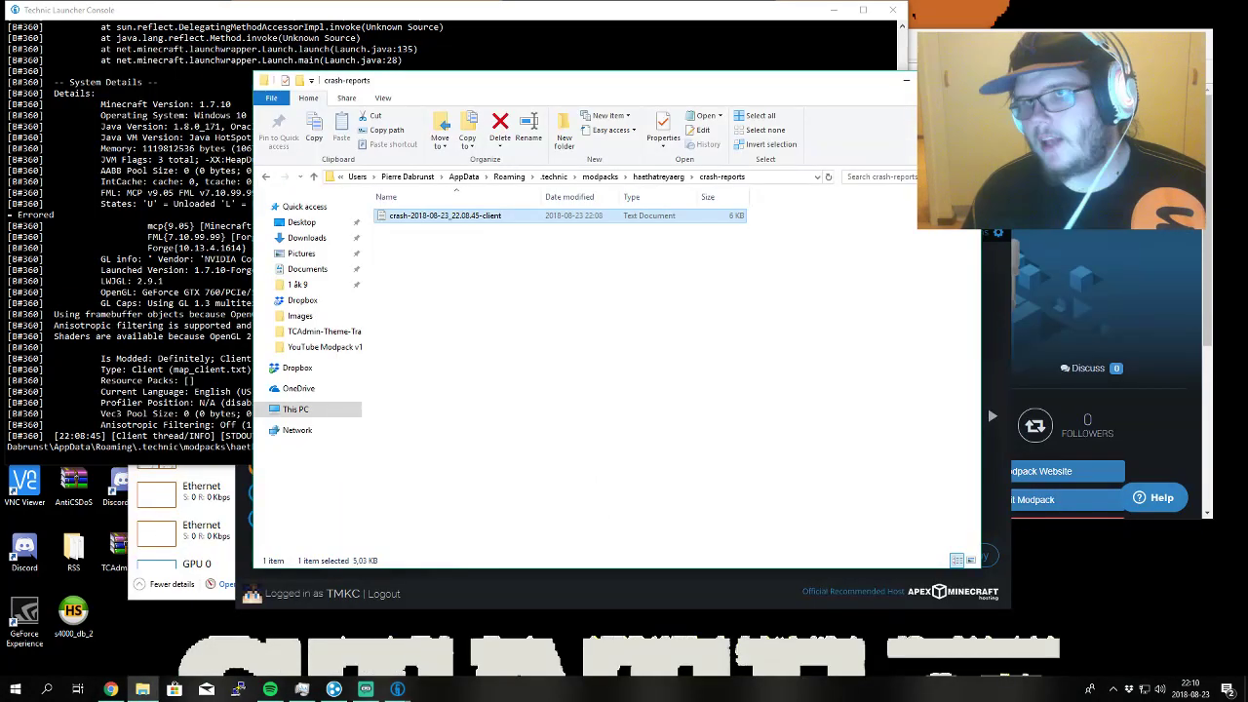
- Open the latest log from the modpack's logs folder in Notepad++, read its entries and close it
key("alt+Up")
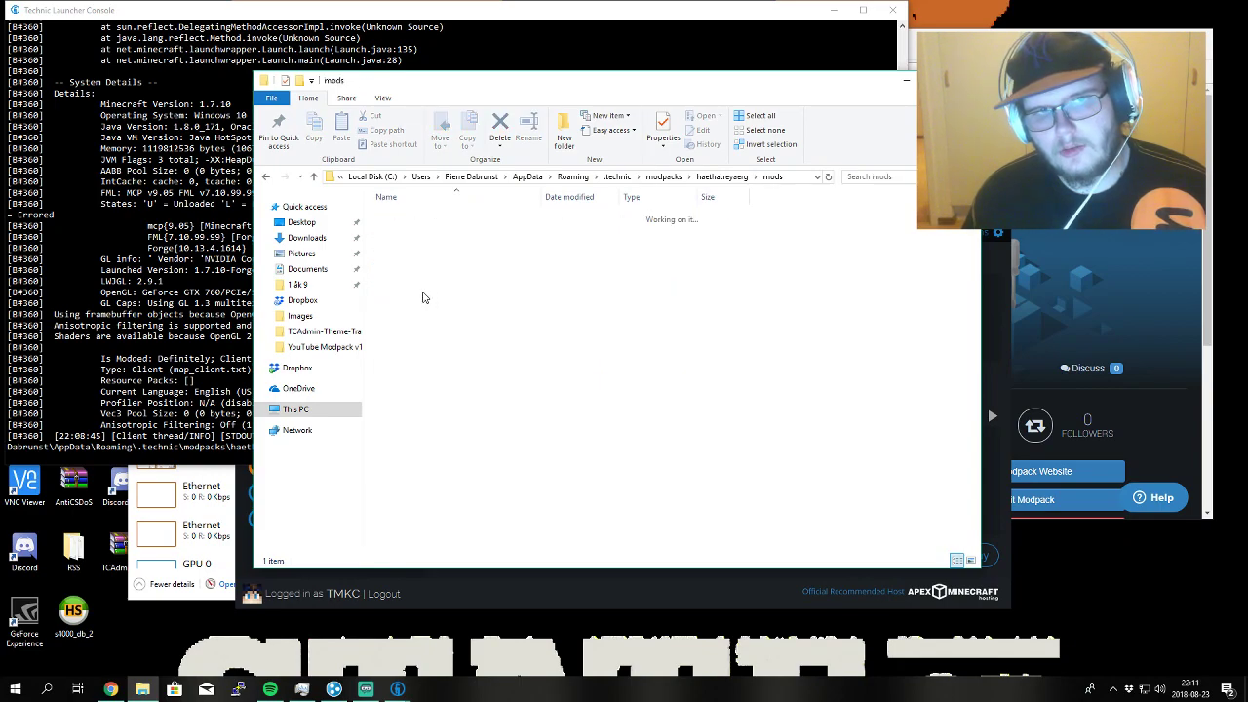
double_click(420, 290)
right_click(395, 244)
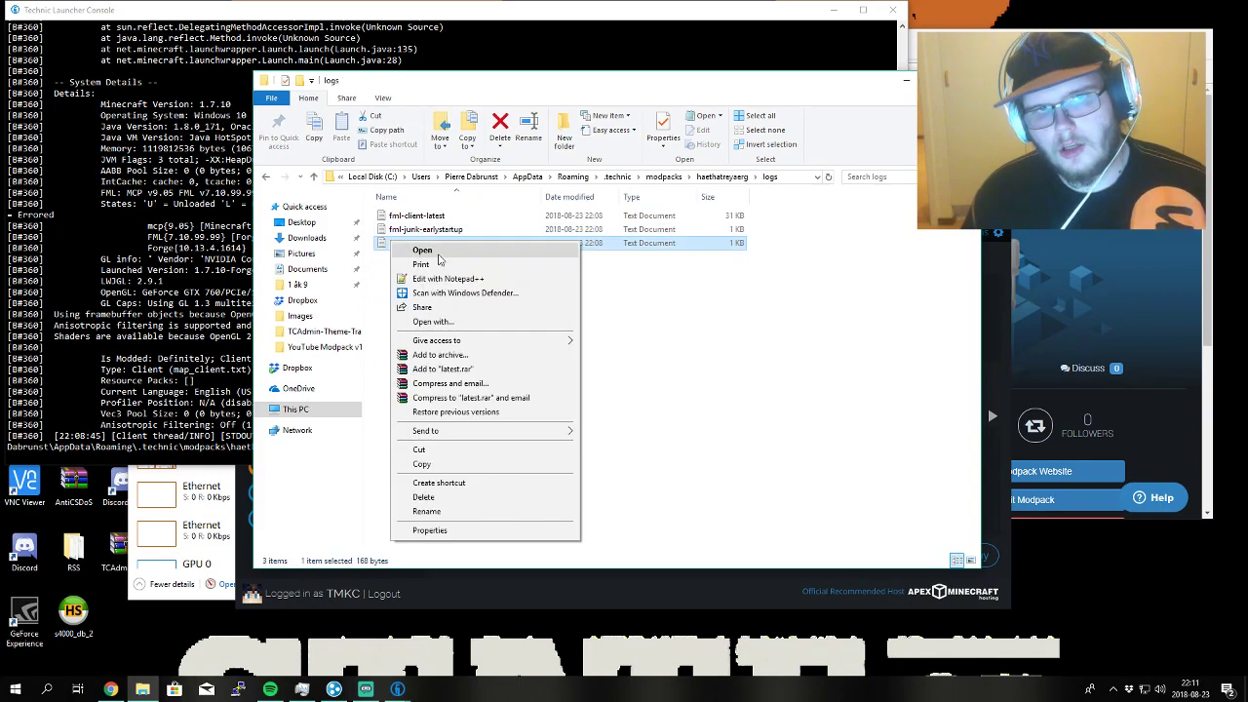
left_click(467, 280)
left_click(495, 143)
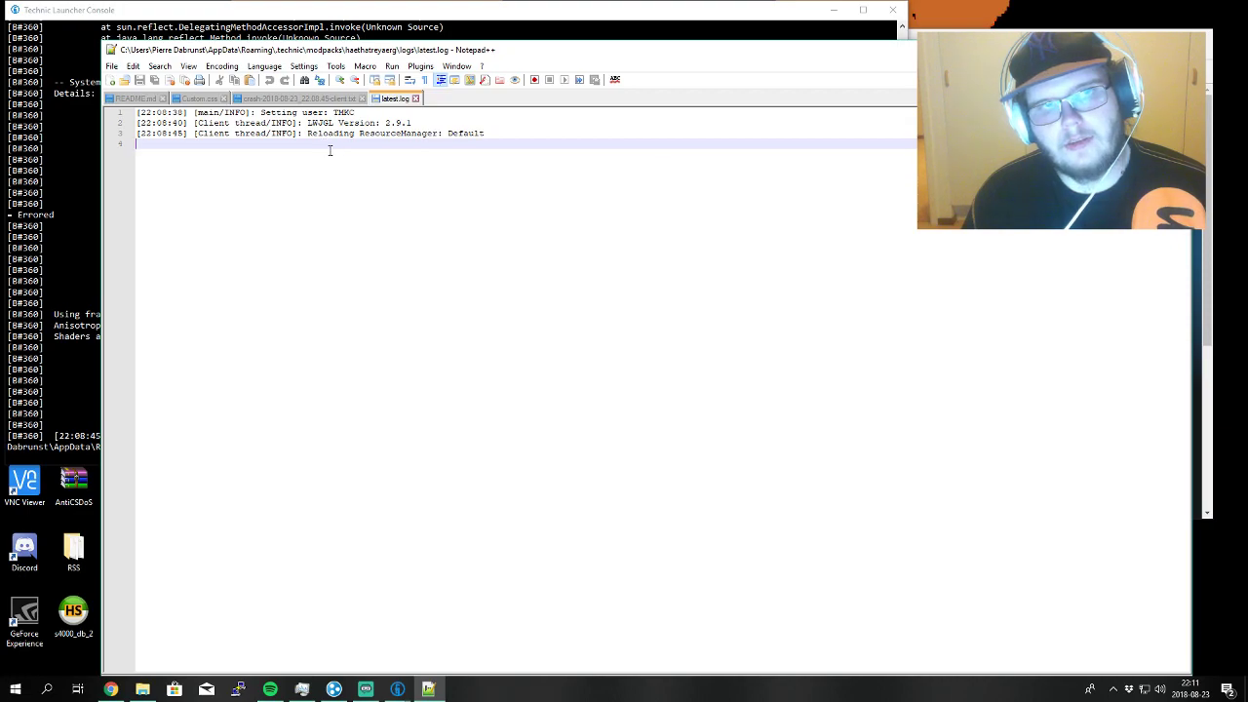
left_click(498, 135)
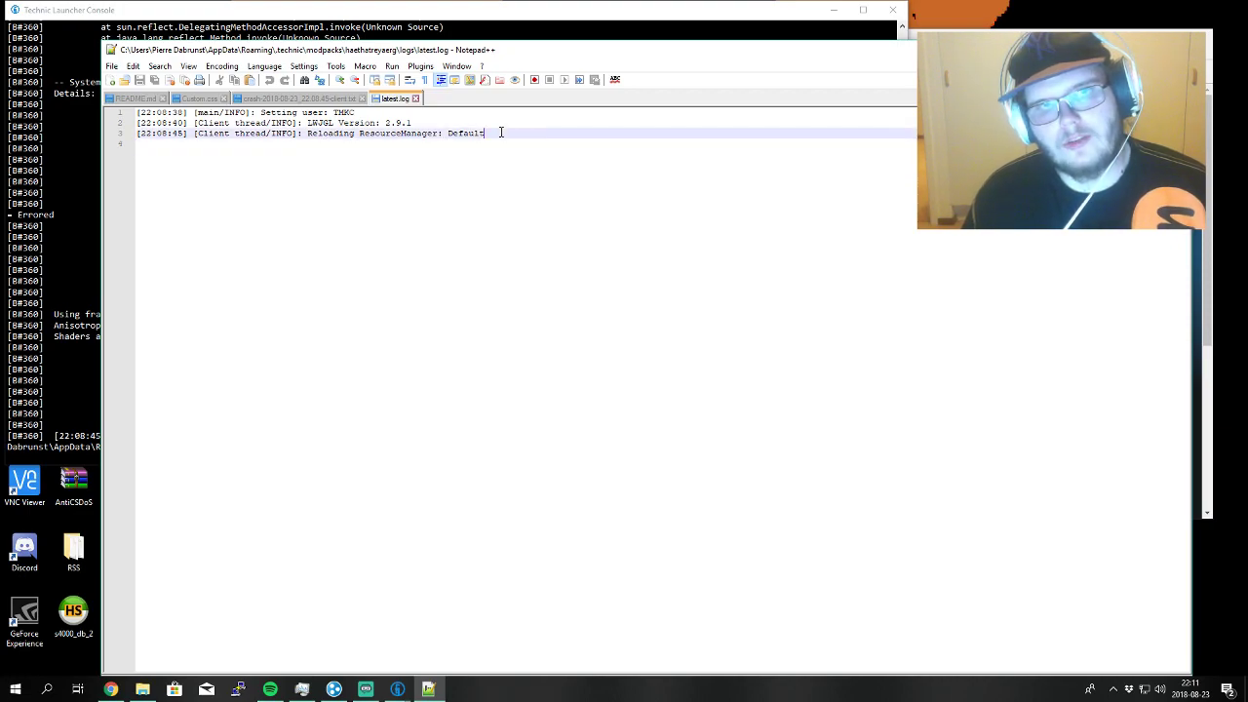
key("alt+F4")
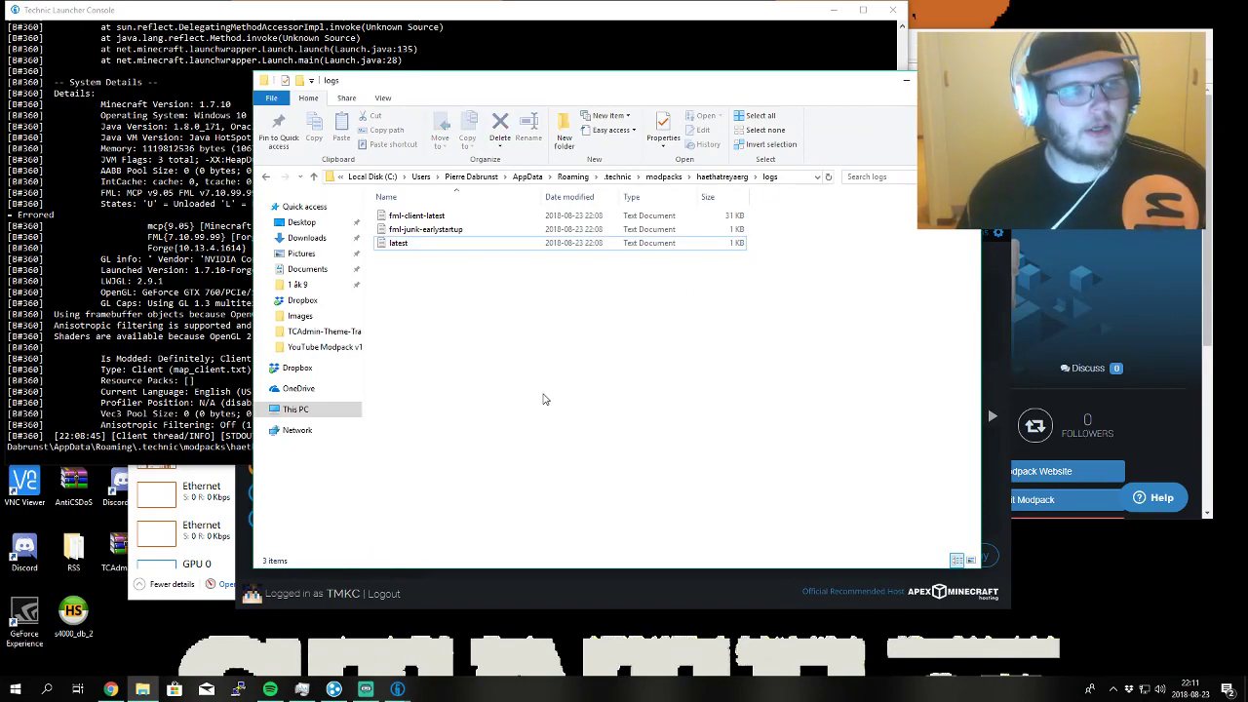
- Move the CustomMainMenu jar from the mods folder up into the main haethatreyaerg folder
key("BackSpace")
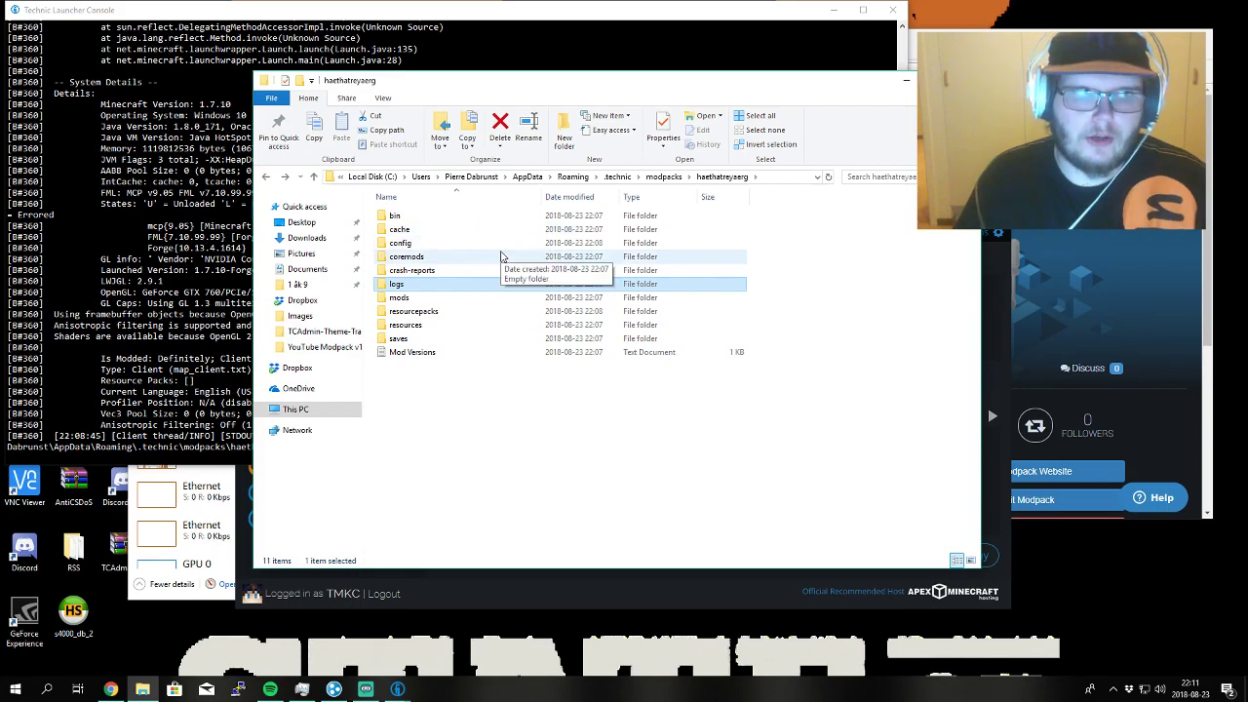
double_click(453, 298)
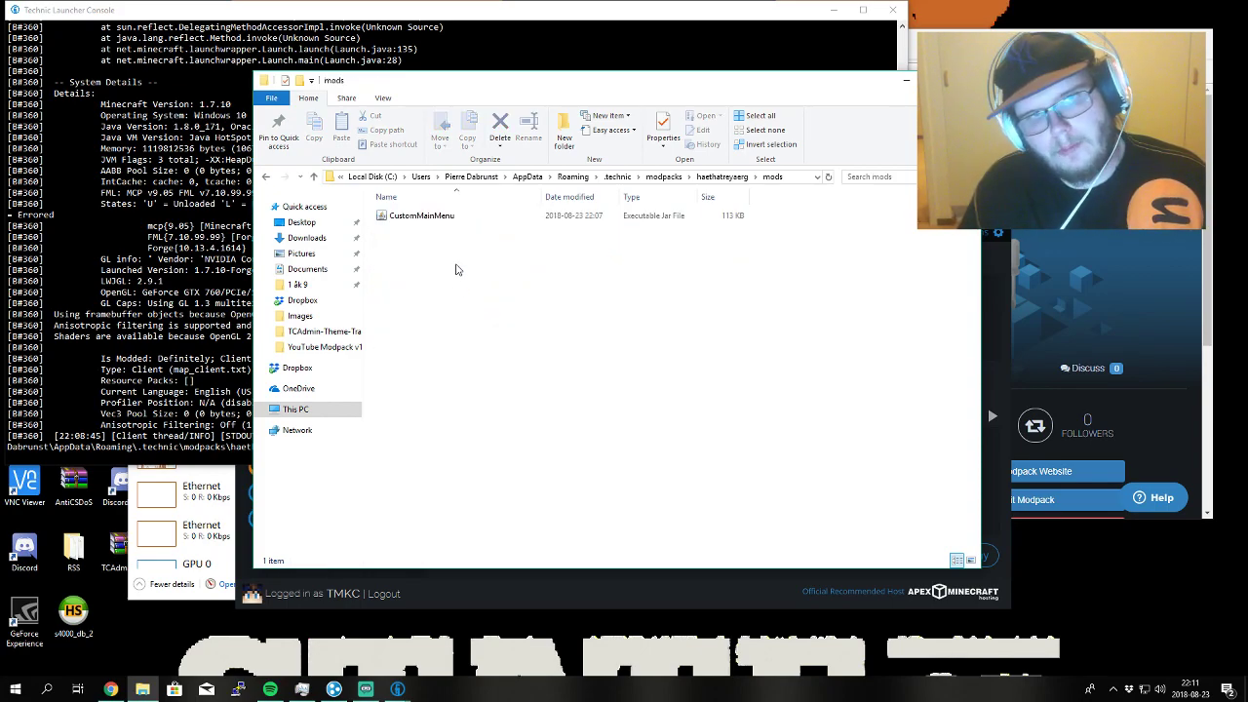
left_click(446, 226)
key("ctrl+x")
key("alt+Up")
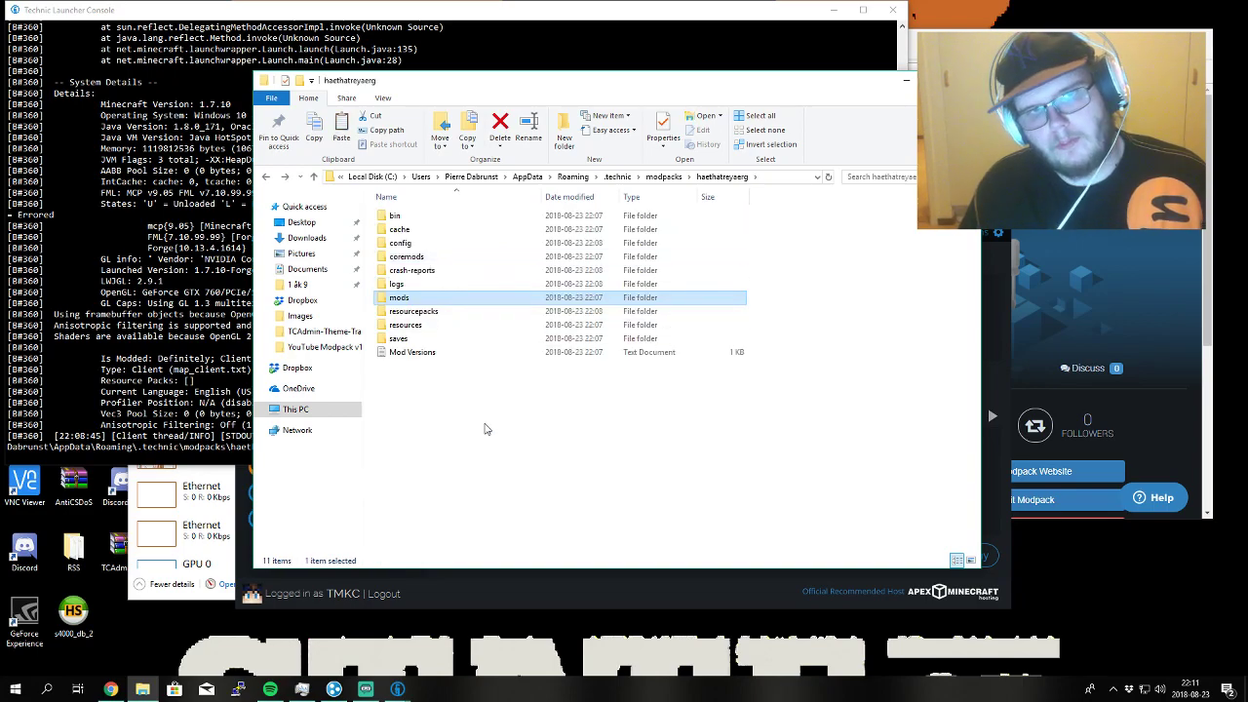
key("ctrl+v")
left_click(784, 227)
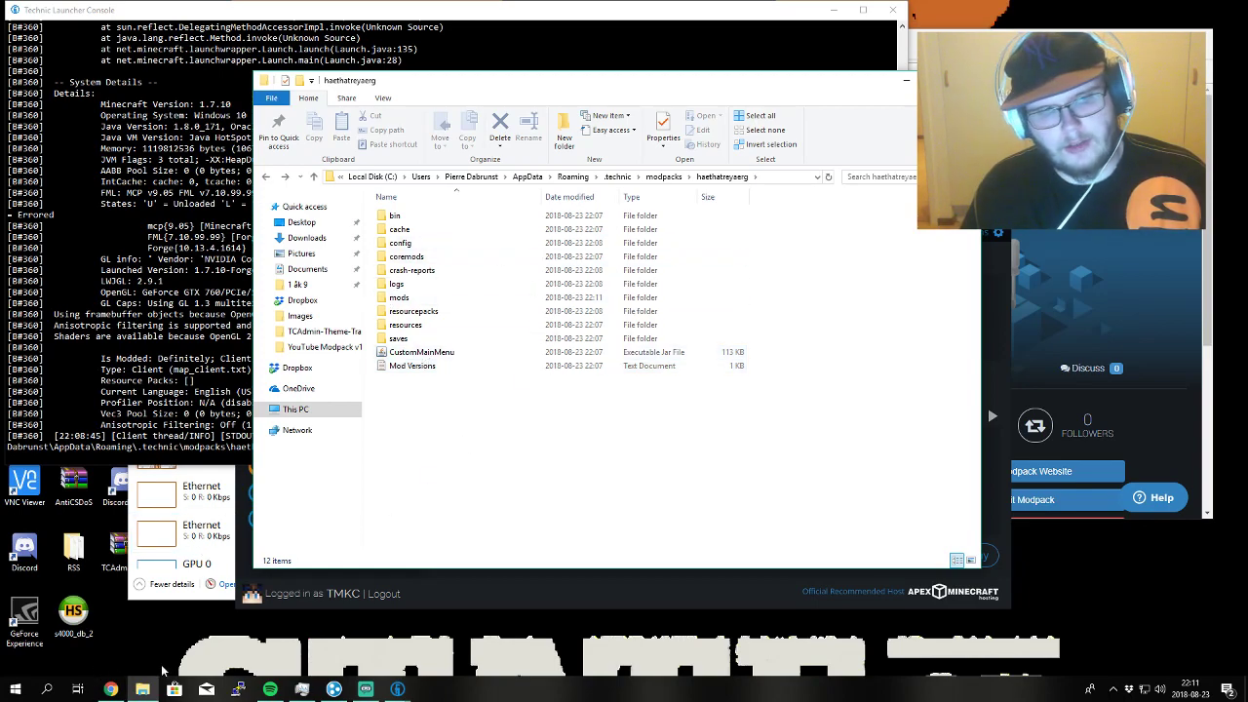
- Inspect the contents of the YouTube Modpack v1 archive in the Dropbox folder and close the archive
left_click(327, 368)
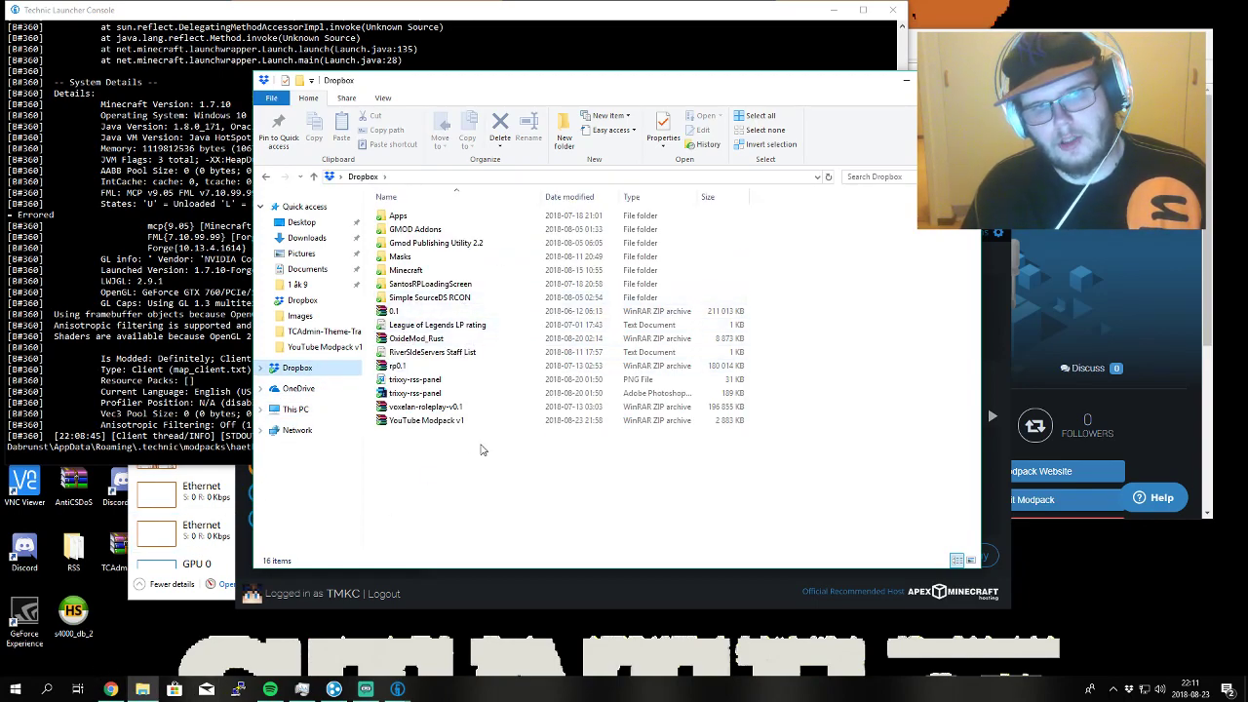
left_click(409, 422)
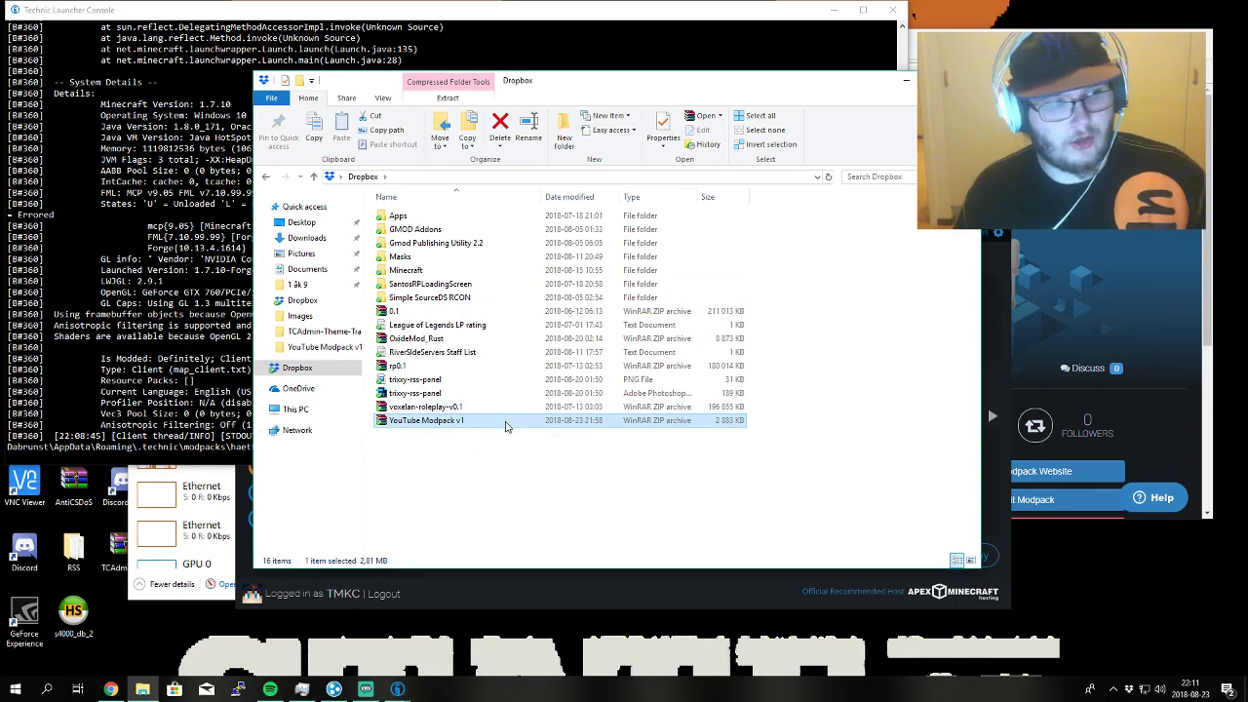
double_click(474, 422)
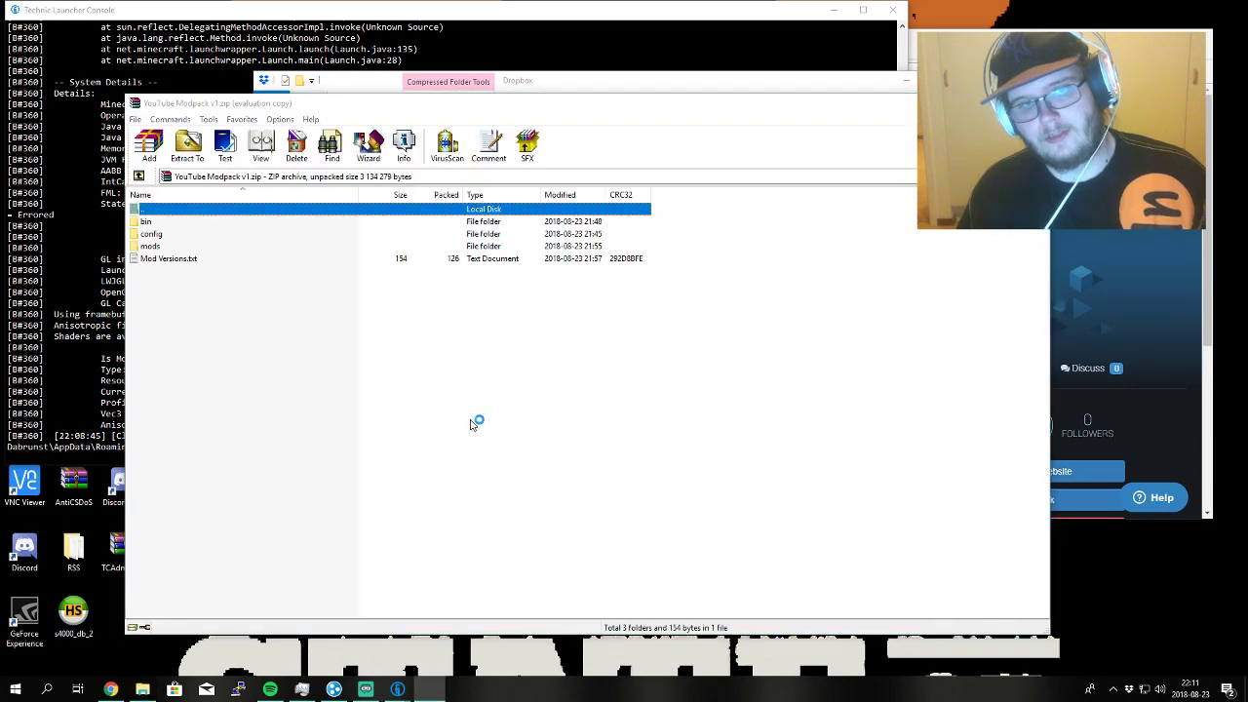
left_click(602, 524)
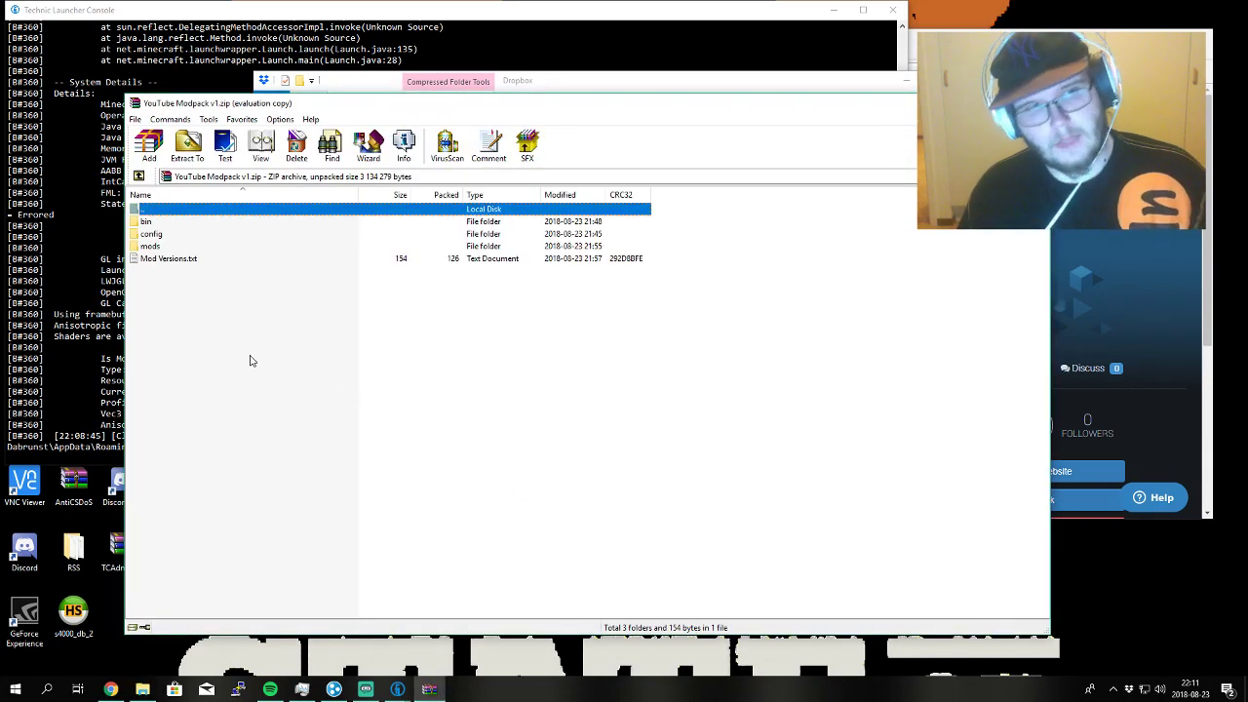
left_click_drag(189, 302, 171, 225)
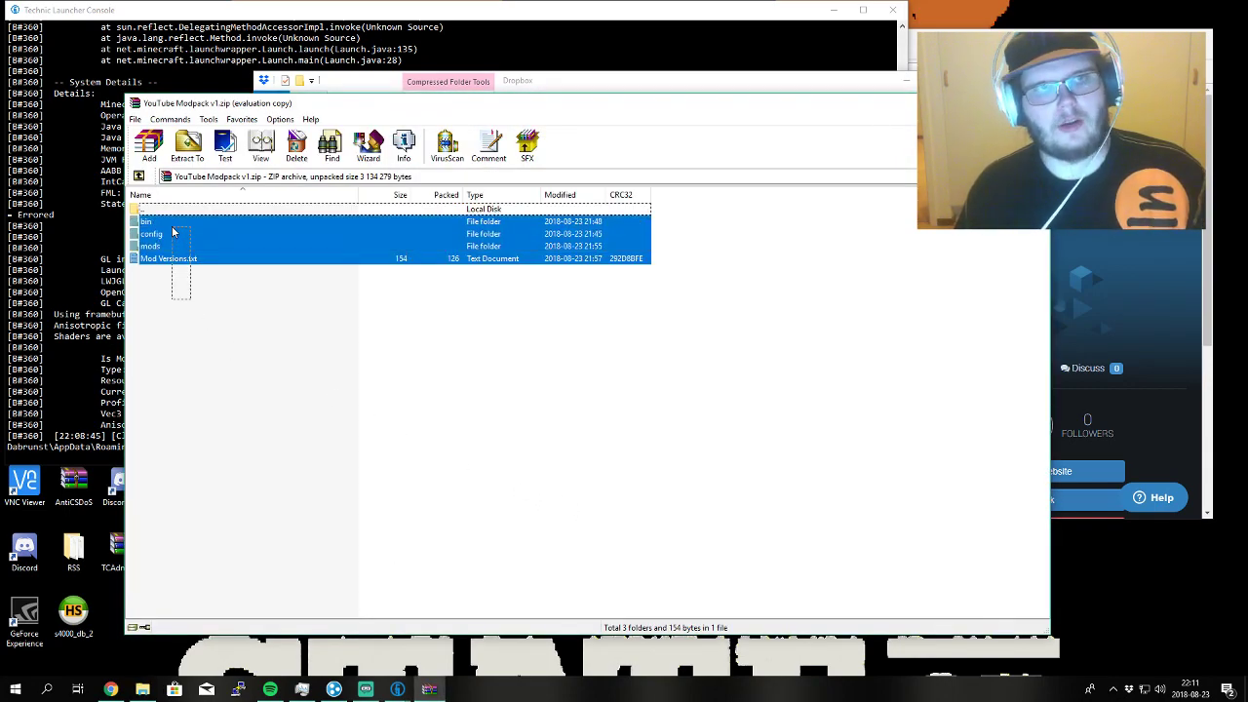
left_click(190, 353)
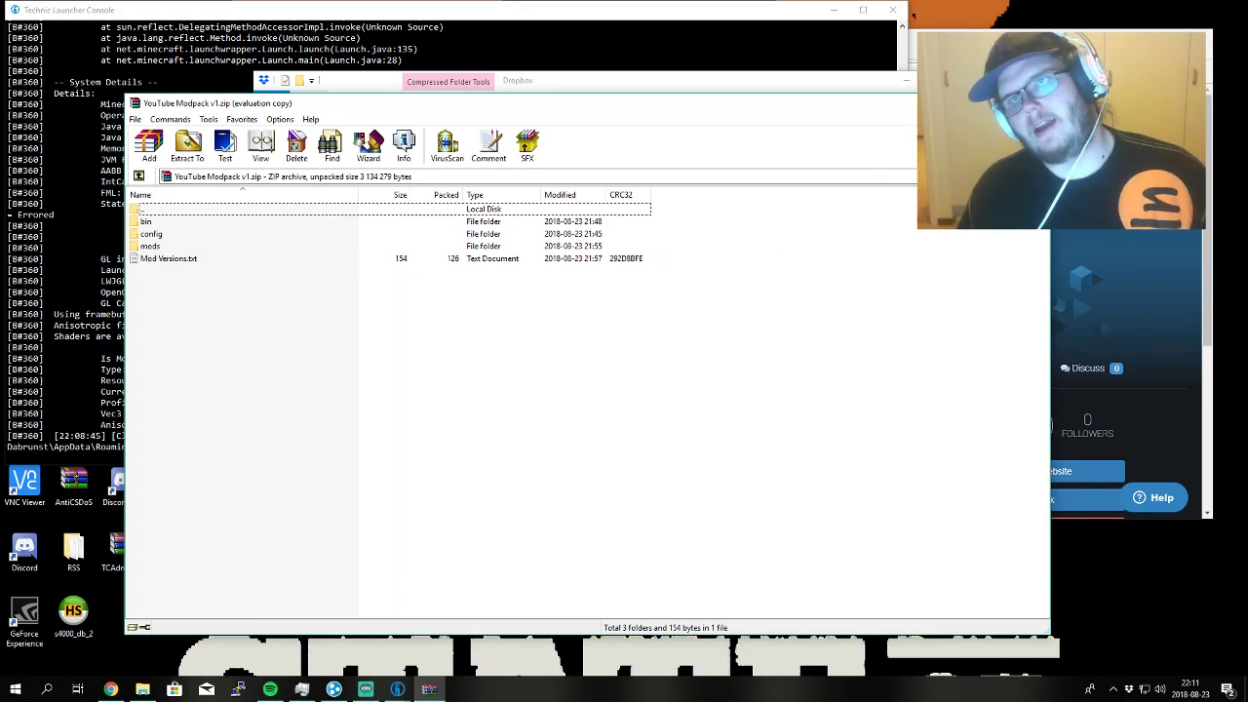
left_click(1035, 103)
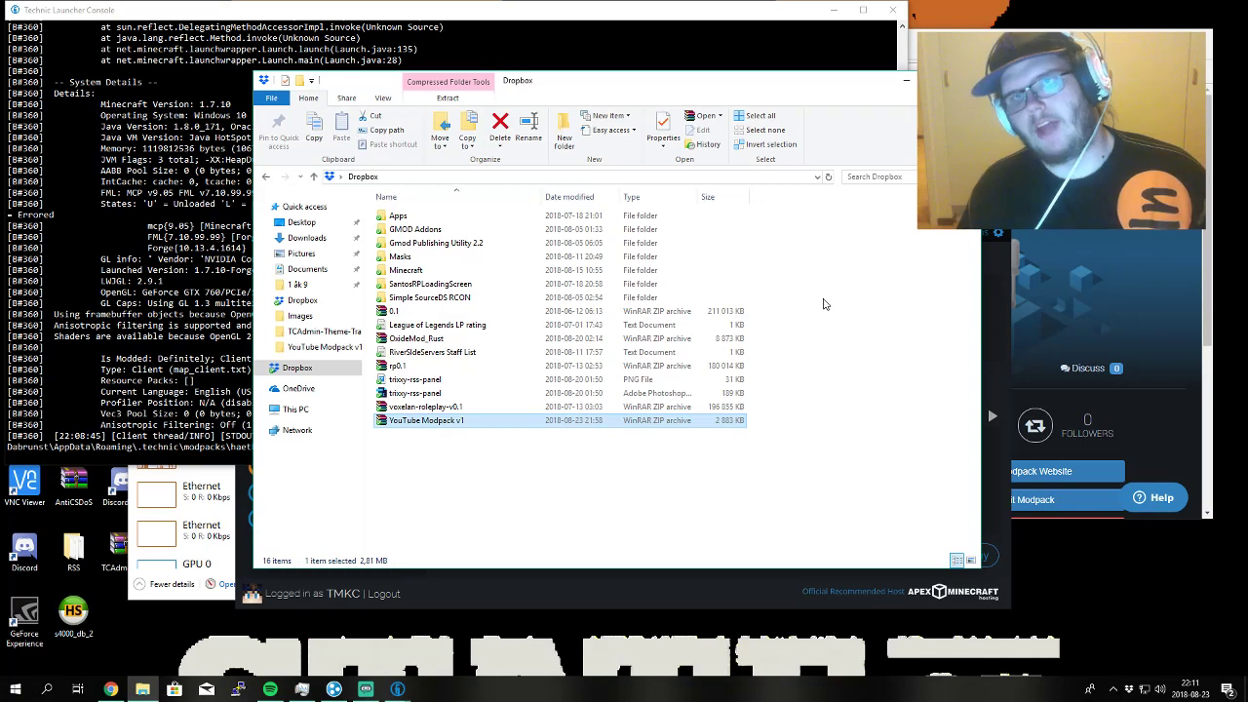
left_click(535, 487)
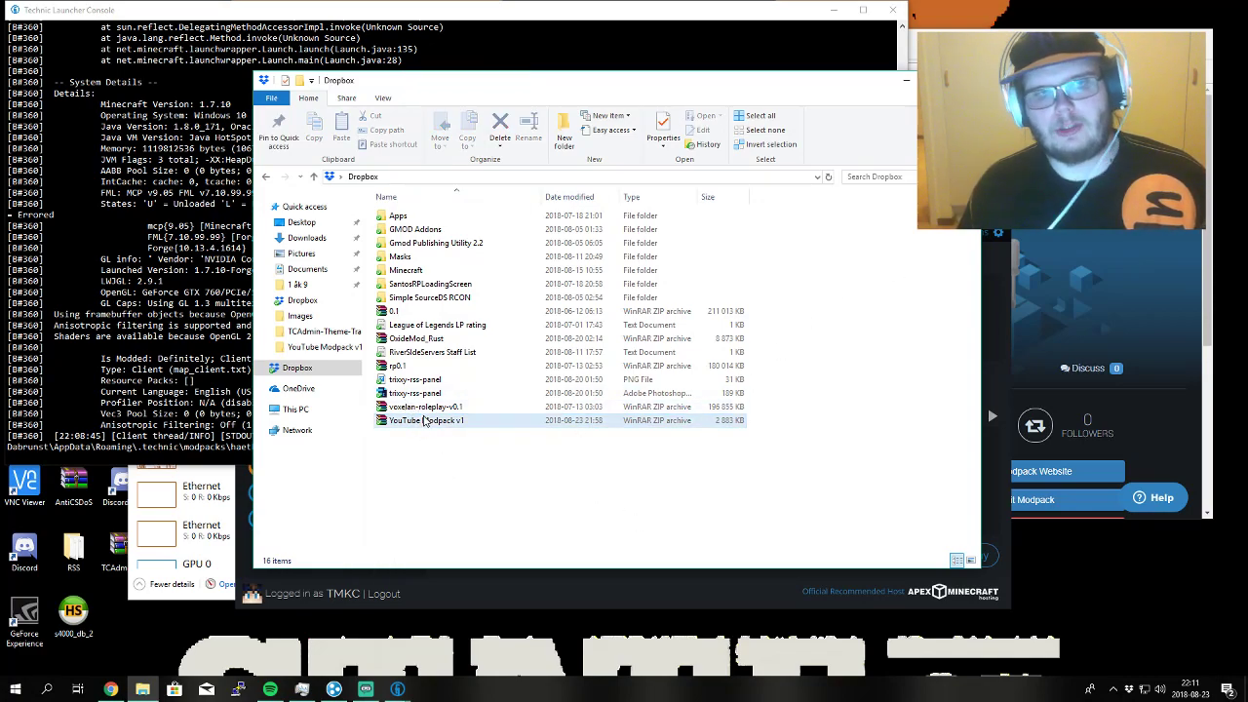
- Return to the haethatreyaerg folder, check its contents and mods subfolder, and switch to Technic Launcher
key("alt+Left")
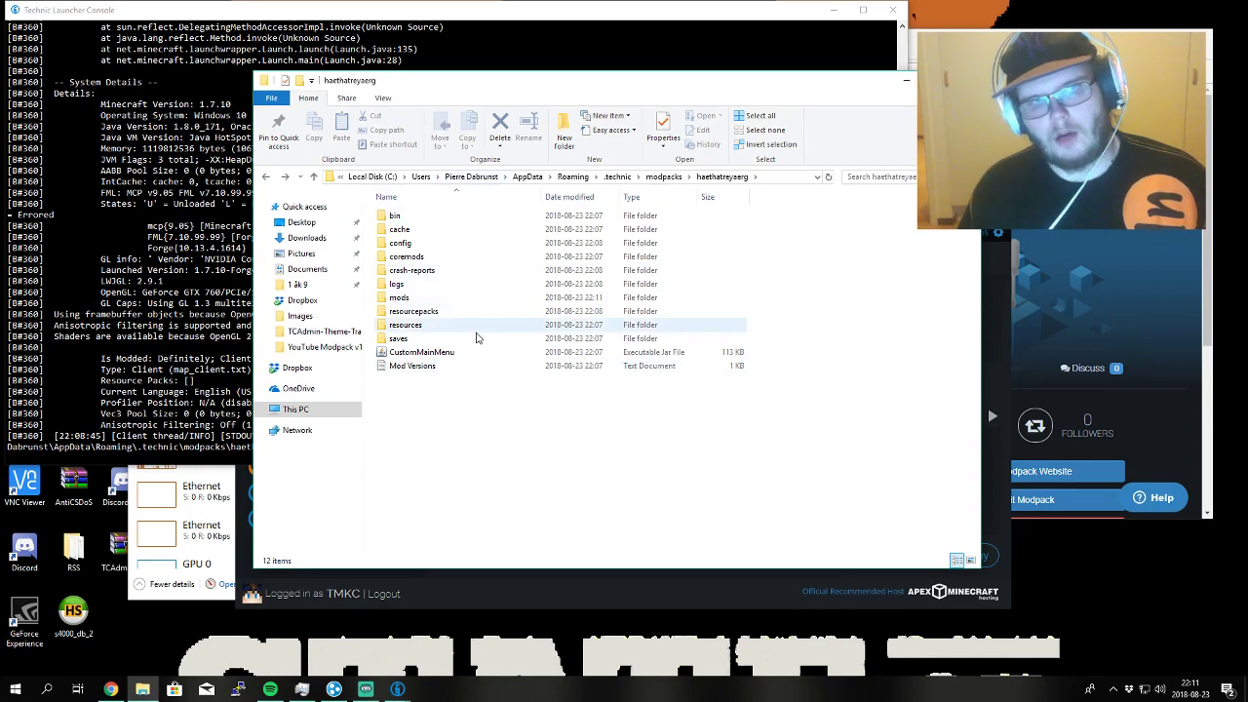
left_click_drag(523, 410, 486, 199)
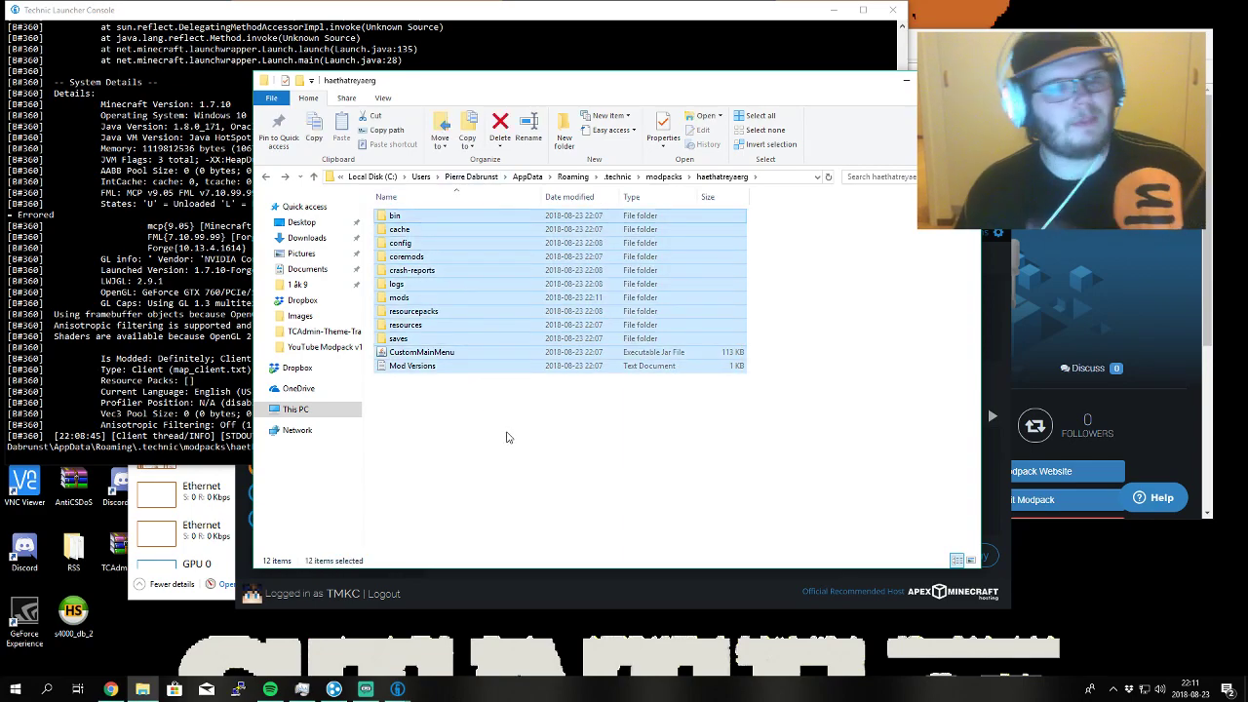
left_click(507, 436)
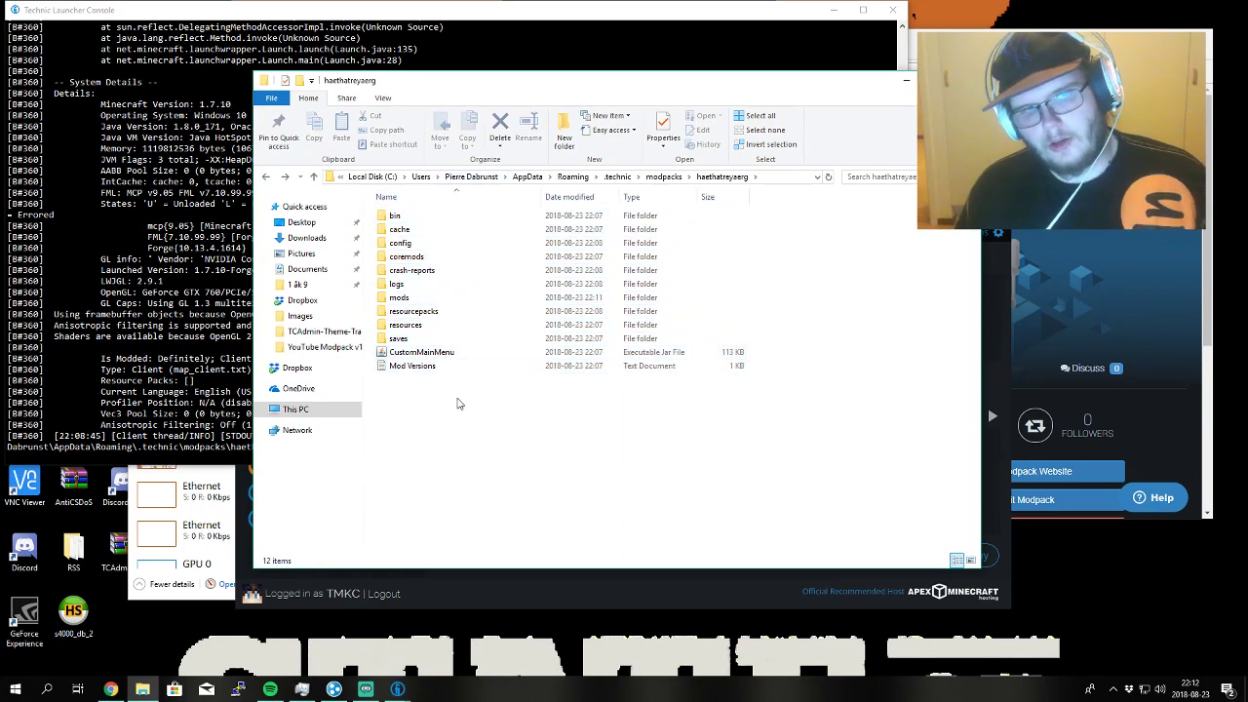
left_click(423, 352)
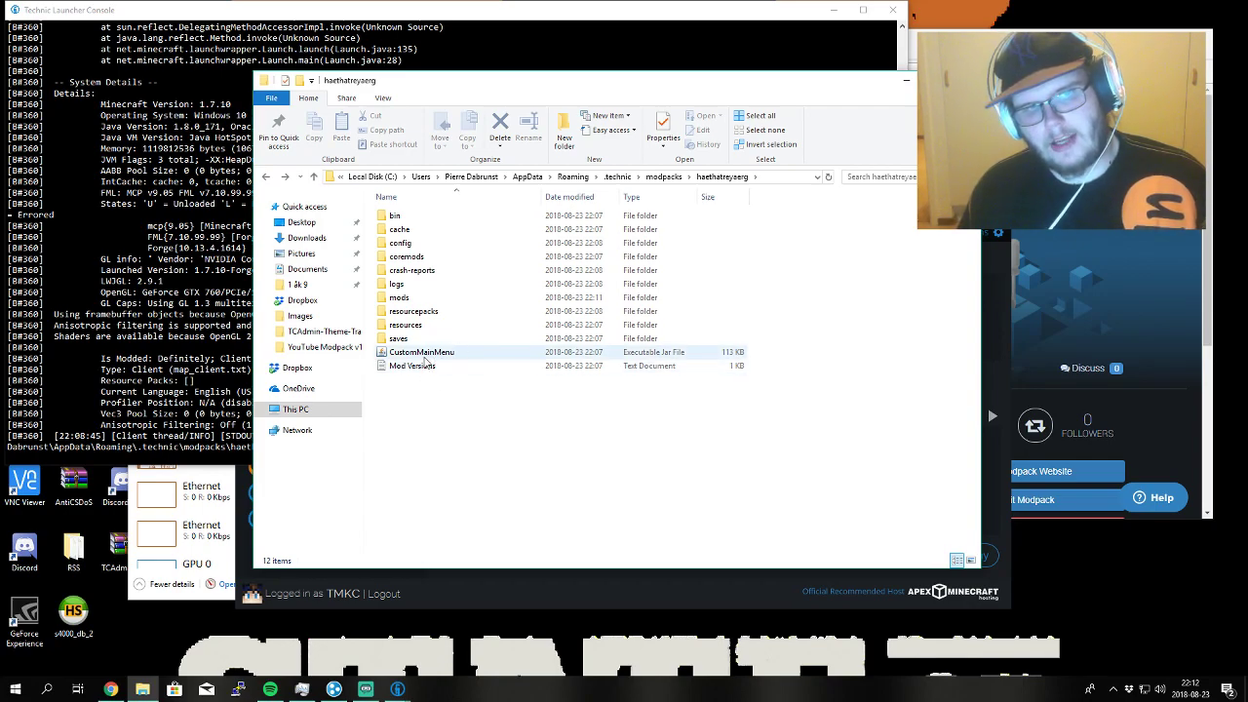
double_click(452, 300)
key("BackSpace")
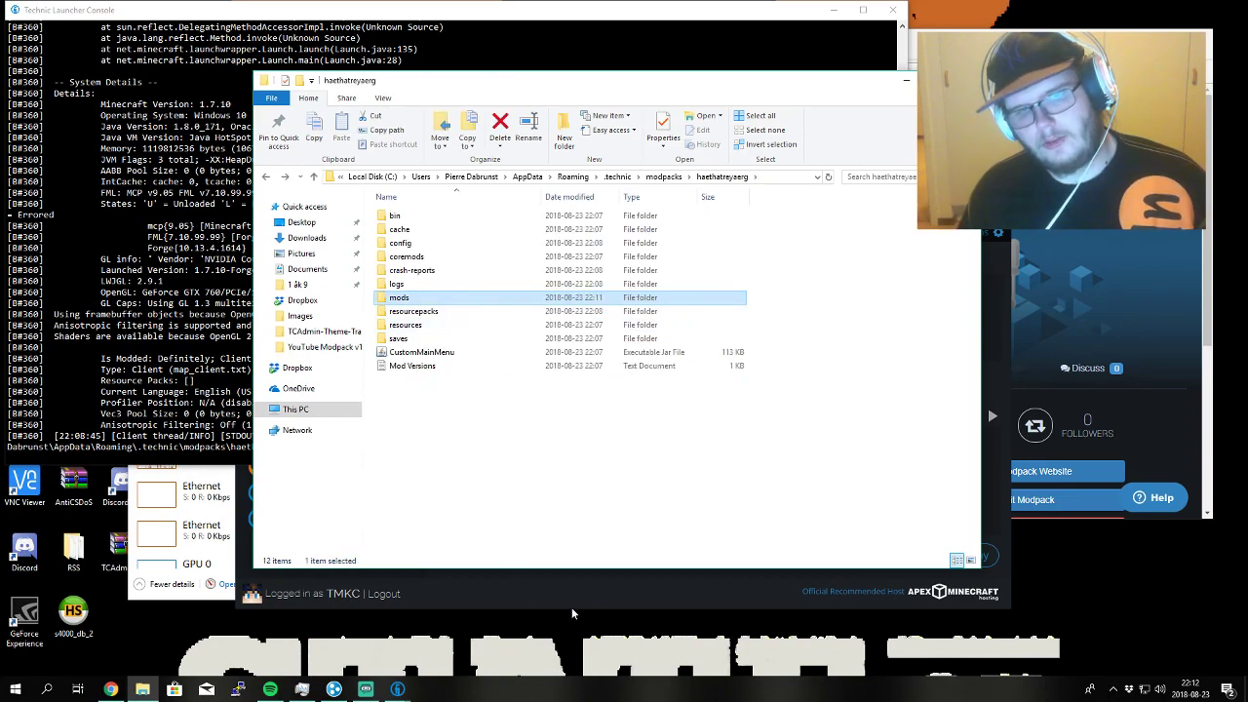
left_click(596, 576)
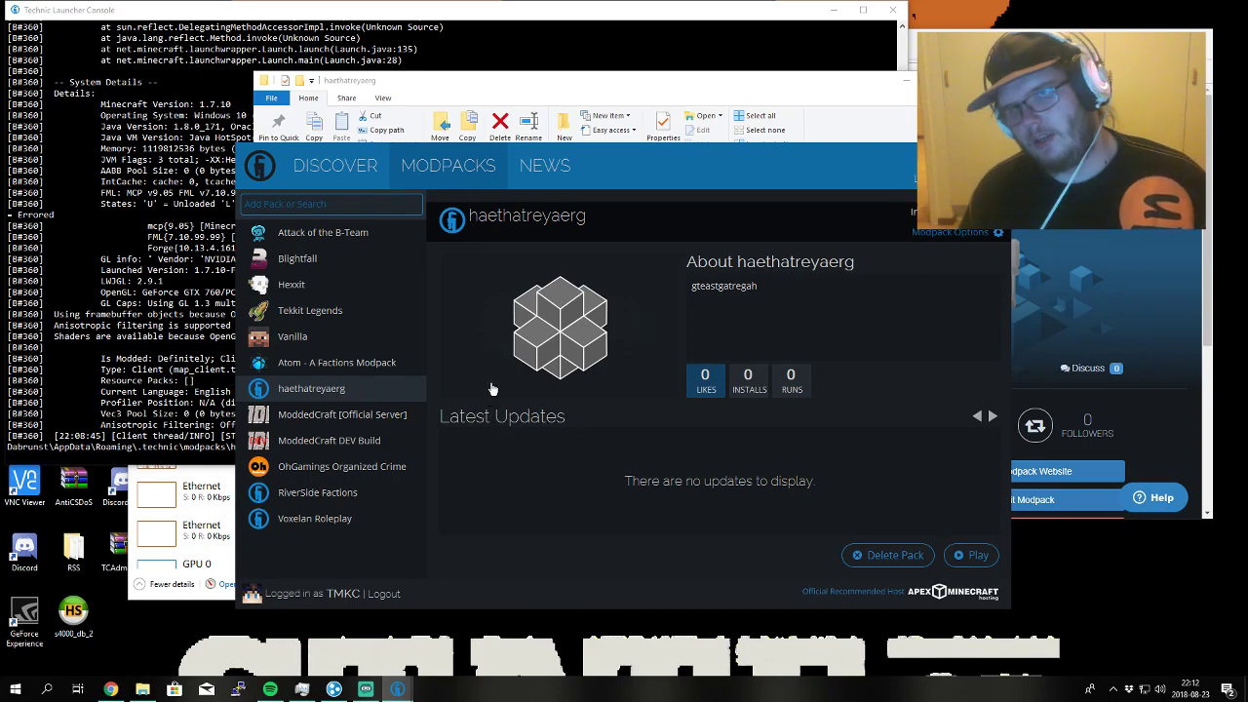
- Check the haethatreyaerg folder, return to Technic Launcher and launch the haethatreyaerg modpack again
left_click(753, 101)
left_click(605, 388)
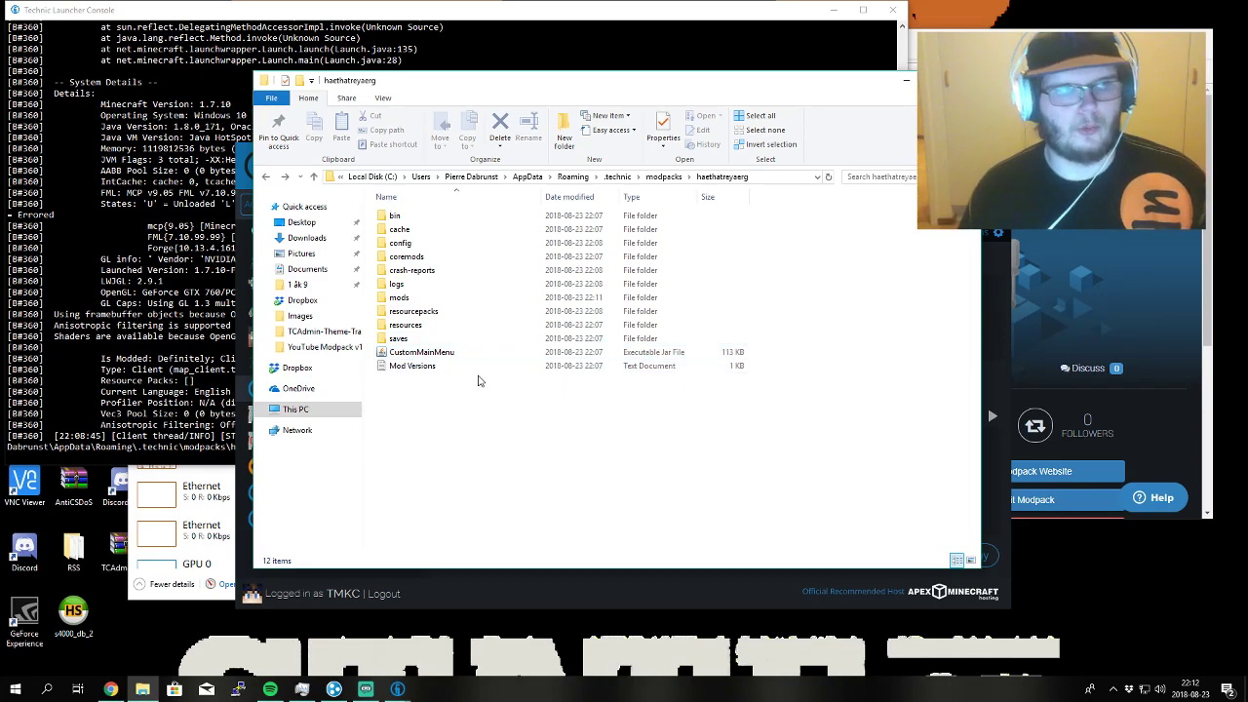
mouse_move(400, 688)
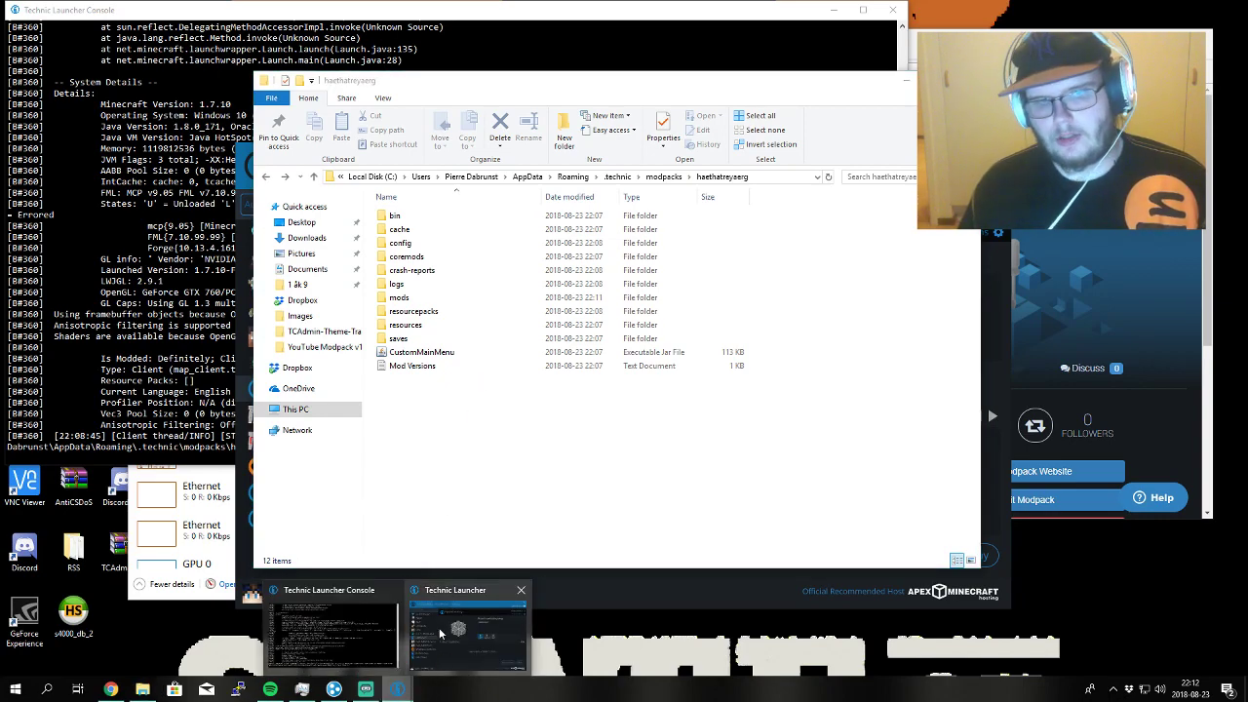
left_click(478, 628)
left_click(961, 558)
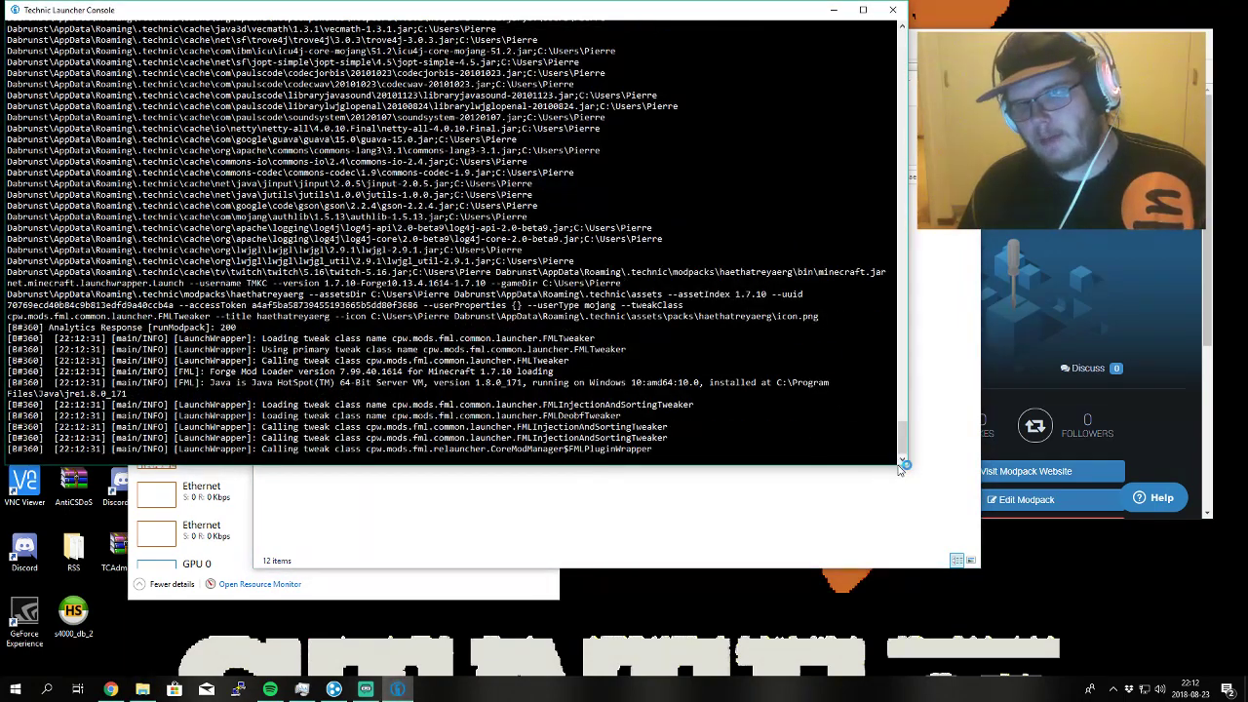
- Shrink the launcher console window and examine the log output of the latest modpack launch for errors
left_click_drag(906, 466, 632, 222)
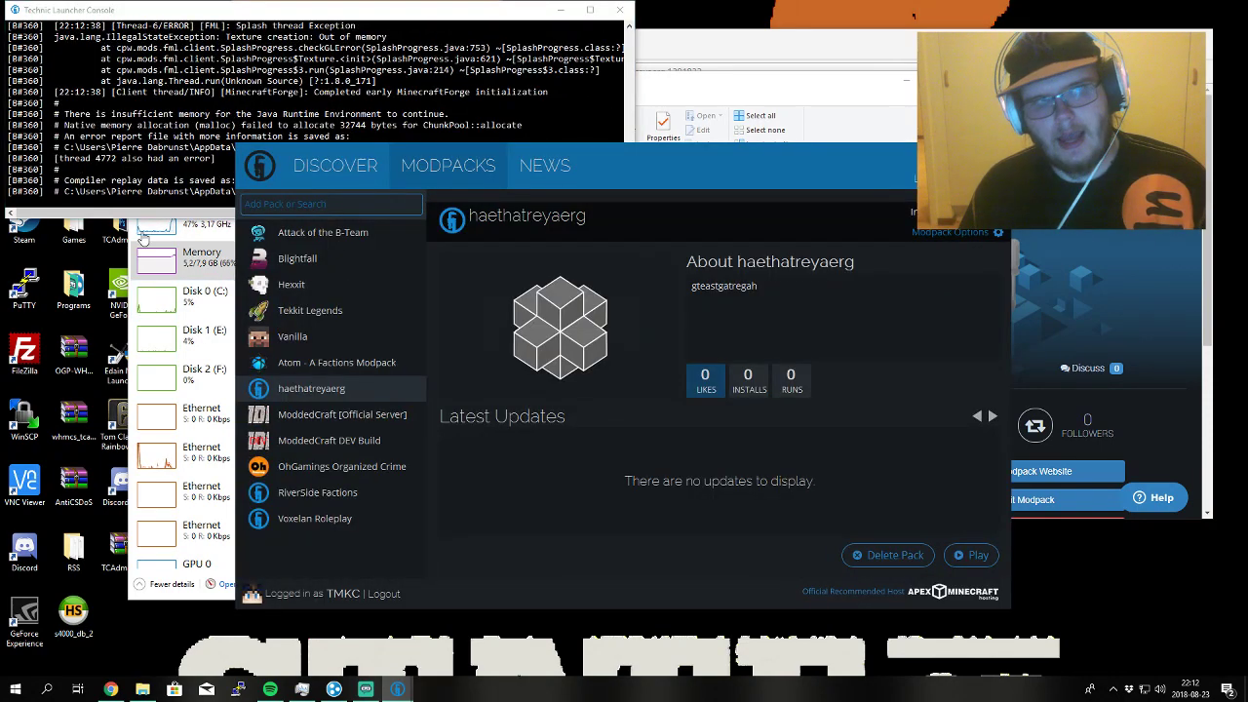
left_click(133, 164)
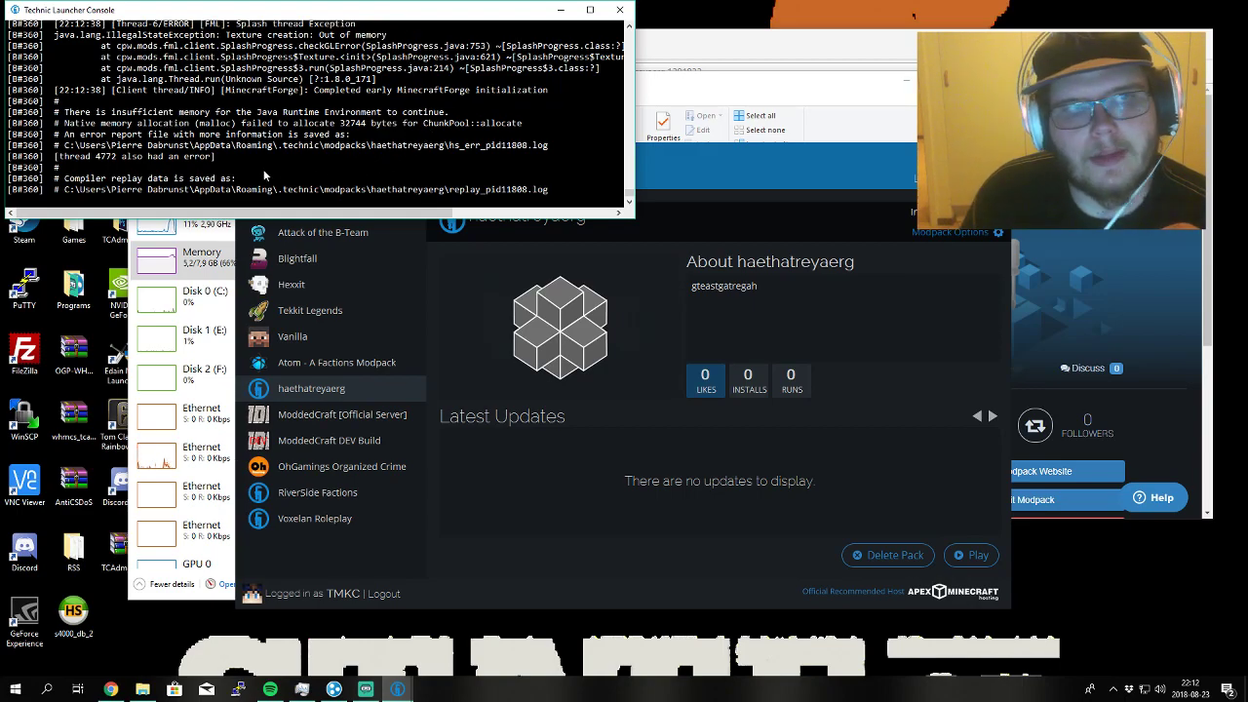
scroll(283, 170, "up", 2)
scroll(410, 128, "up", 3)
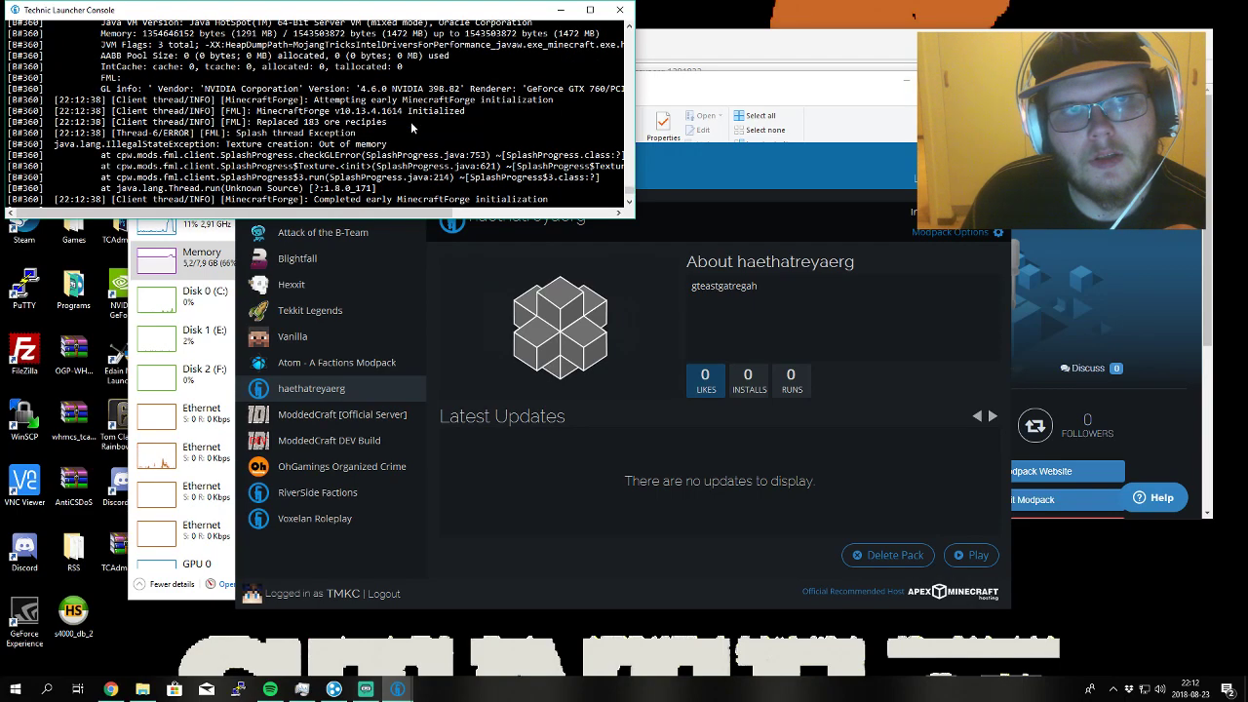
scroll(215, 124, "up", 1)
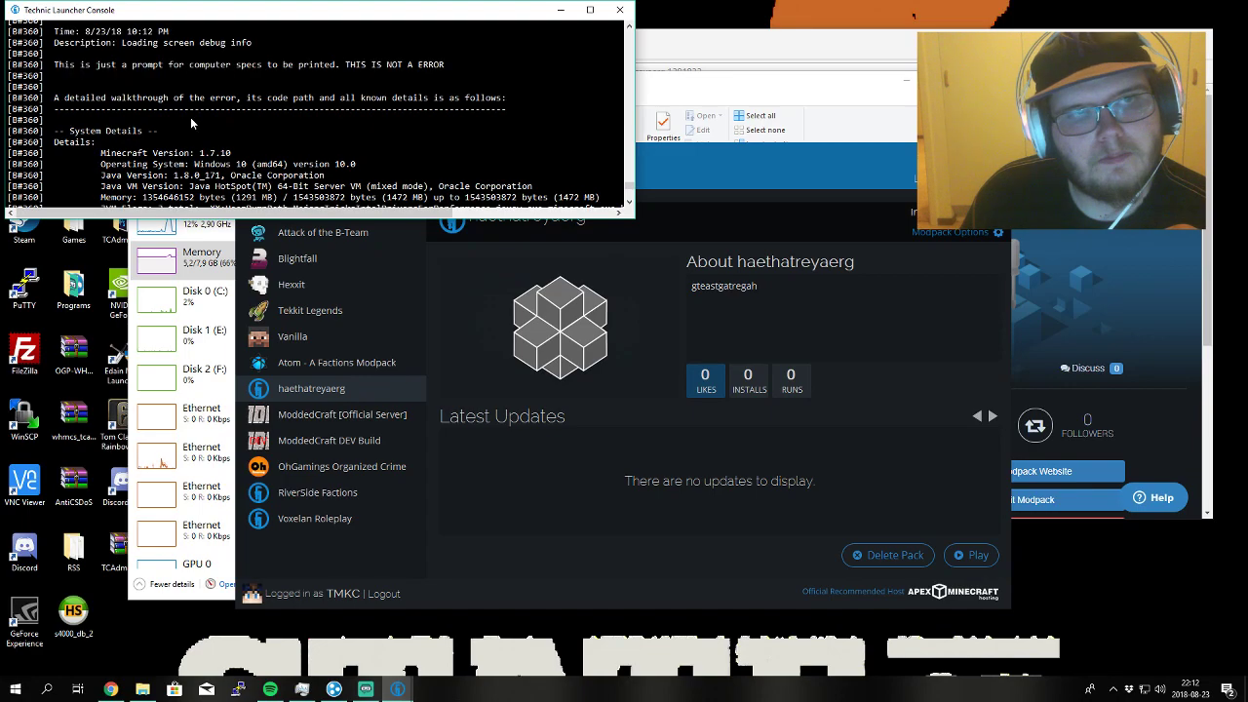
scroll(204, 122, "up", 1)
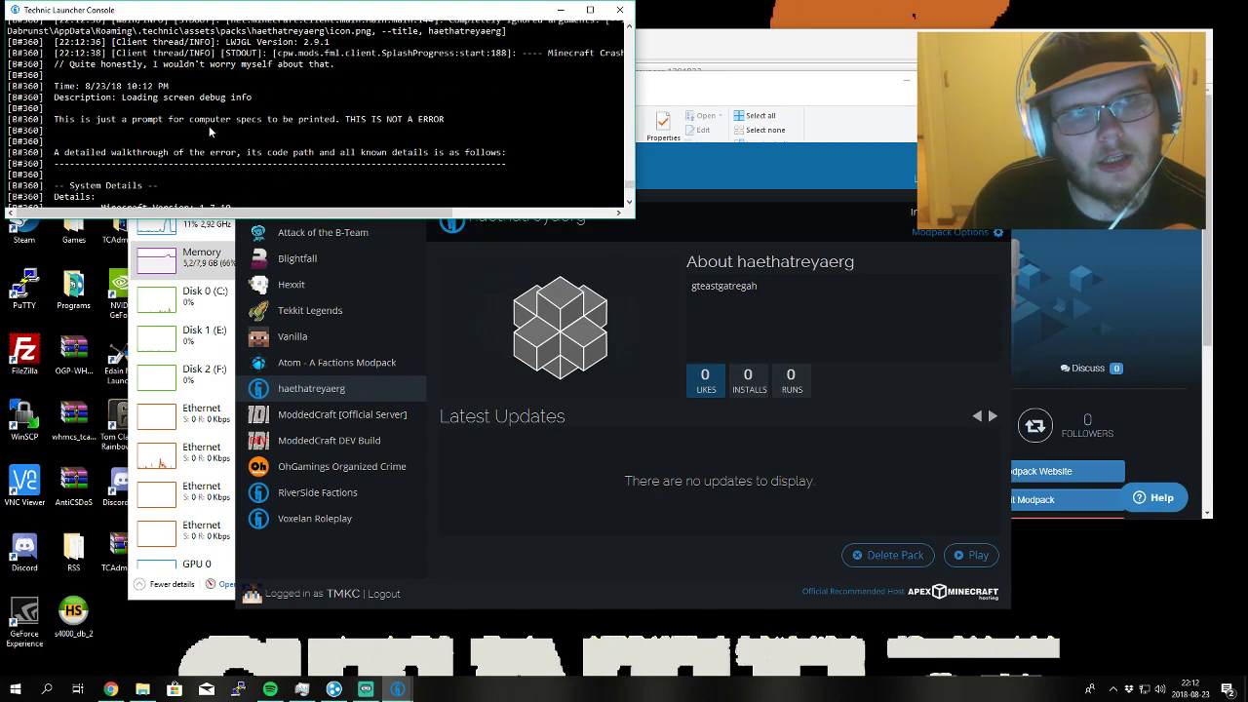
scroll(212, 132, "up", 1)
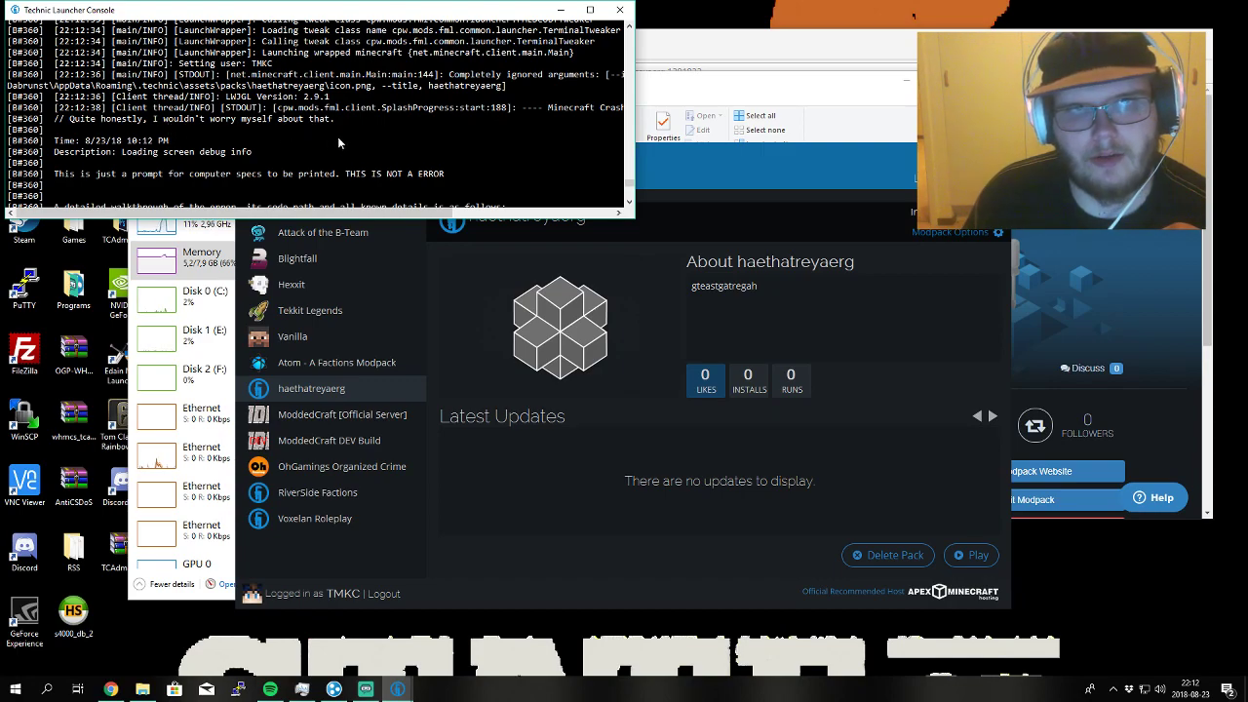
scroll(338, 135, "up", 2)
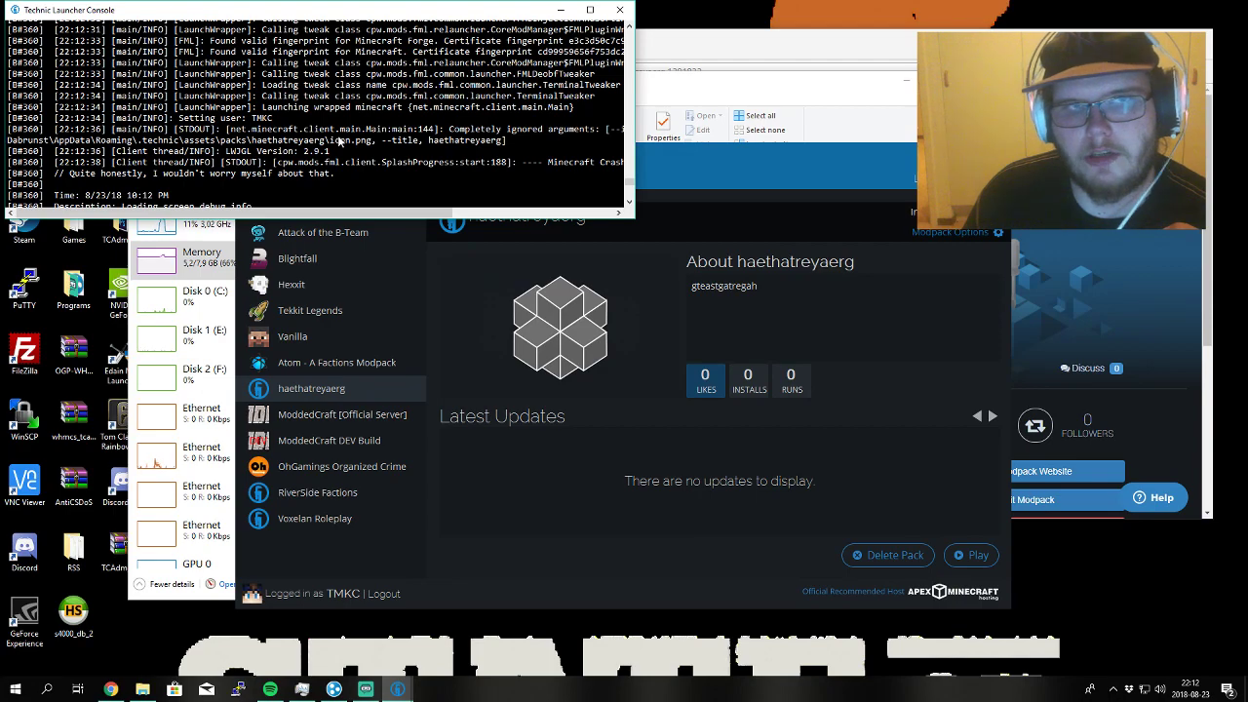
scroll(339, 141, "up", 2)
scroll(340, 140, "up", 6)
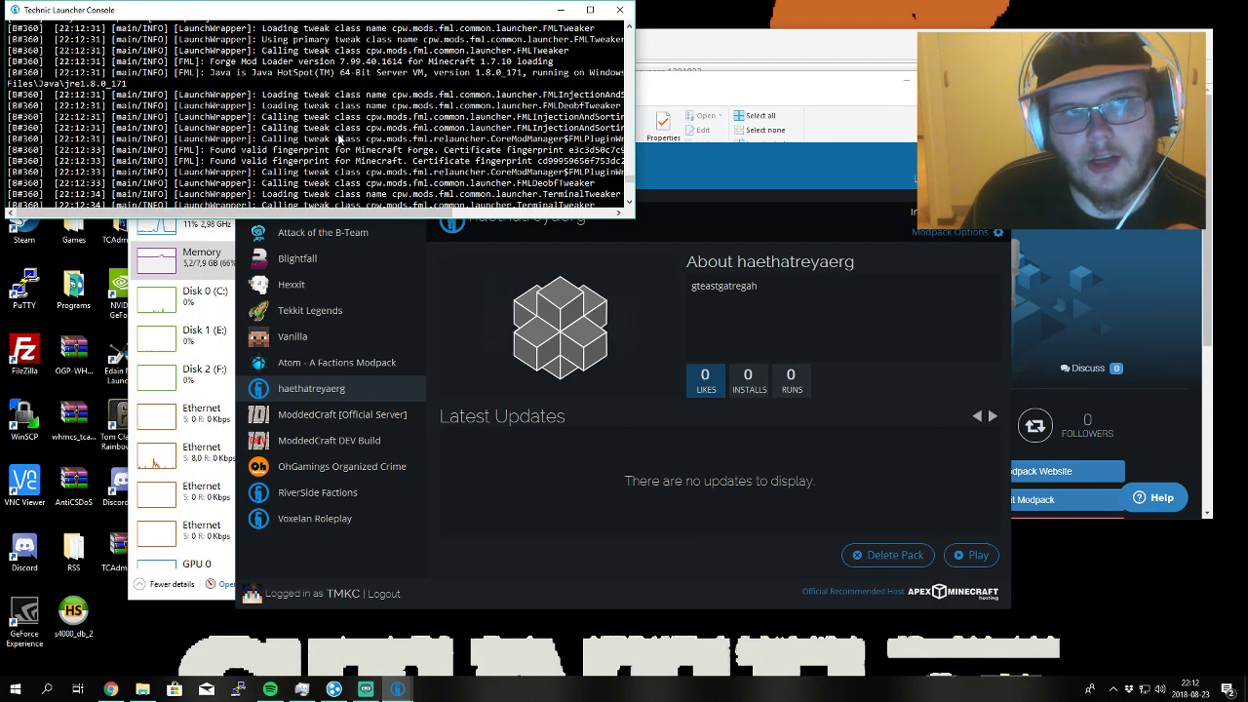
scroll(293, 131, "up", 8)
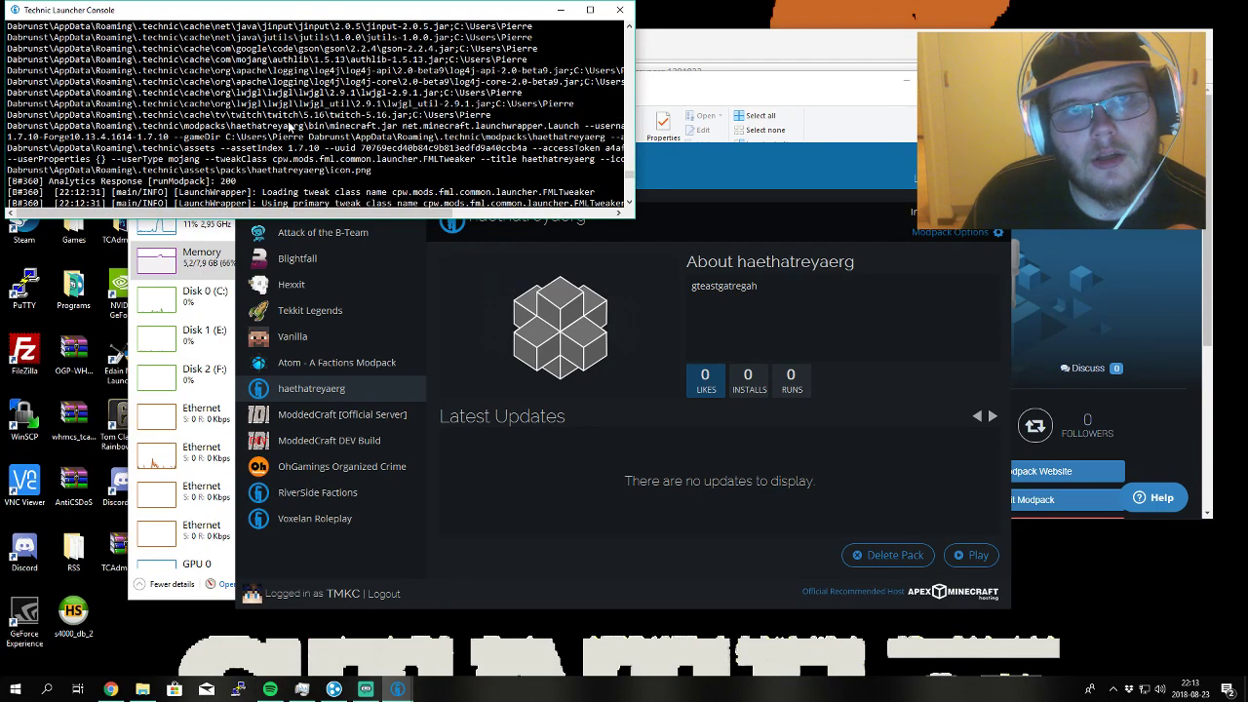
scroll(299, 142, "up", 5)
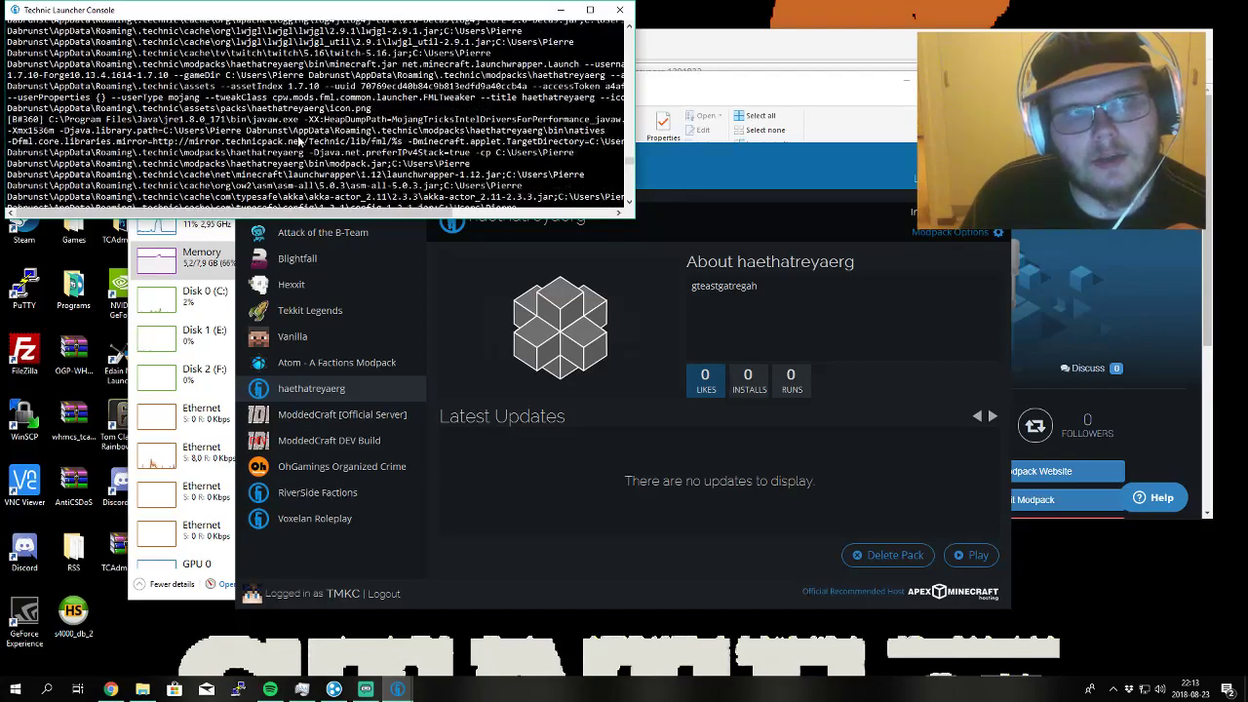
scroll(204, 156, "up", 1)
scroll(204, 157, "down", 15)
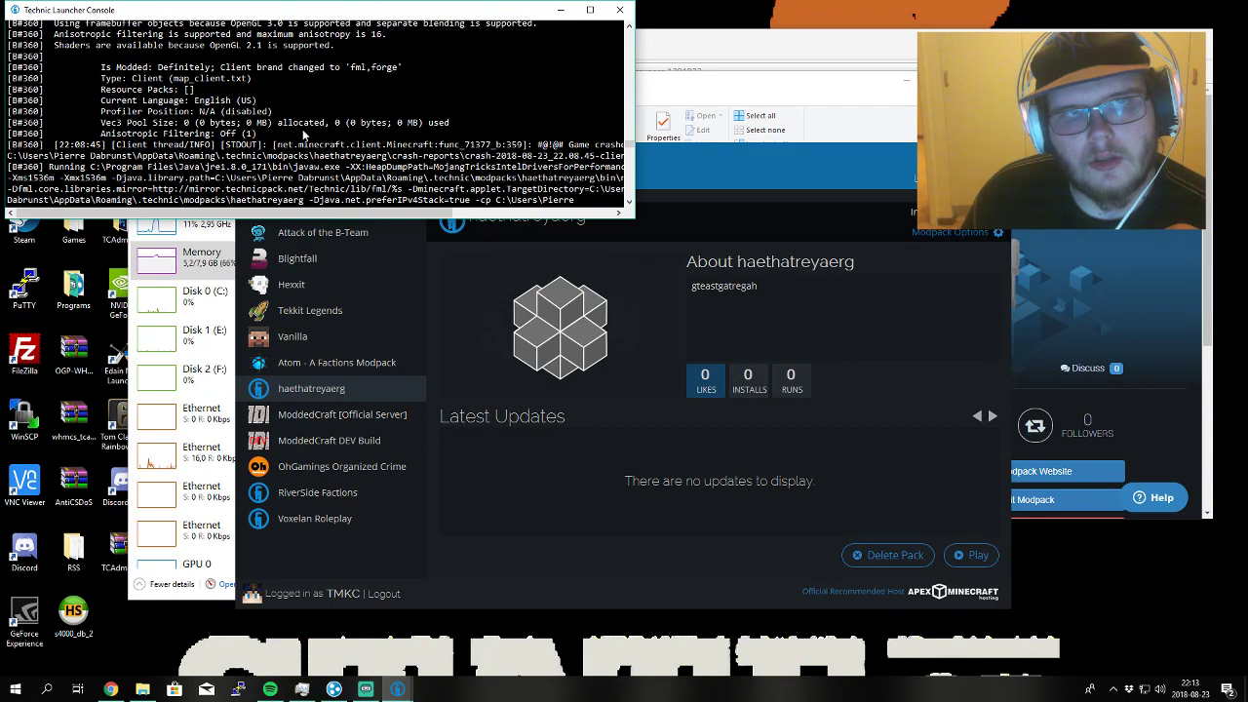
- Enlarge the launcher console and examine the System Details section of the earlier 22:08:45 crash
scroll(305, 134, "up", 4)
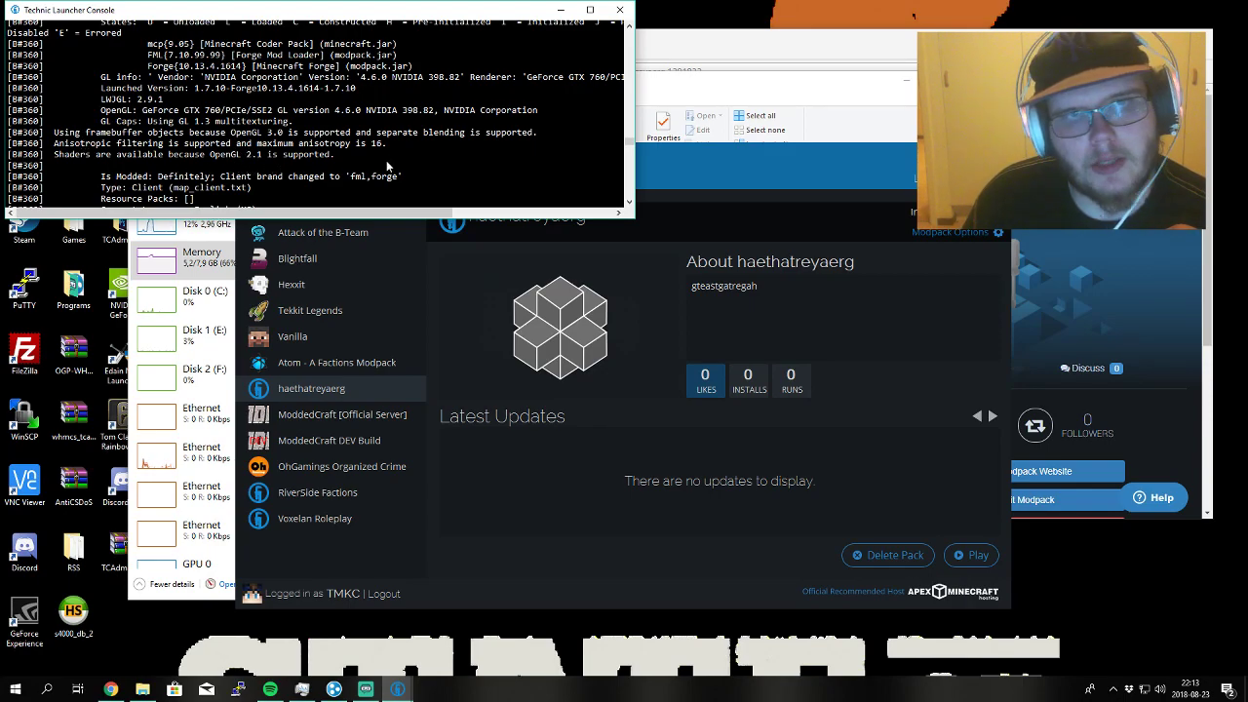
scroll(385, 168, "up", 5)
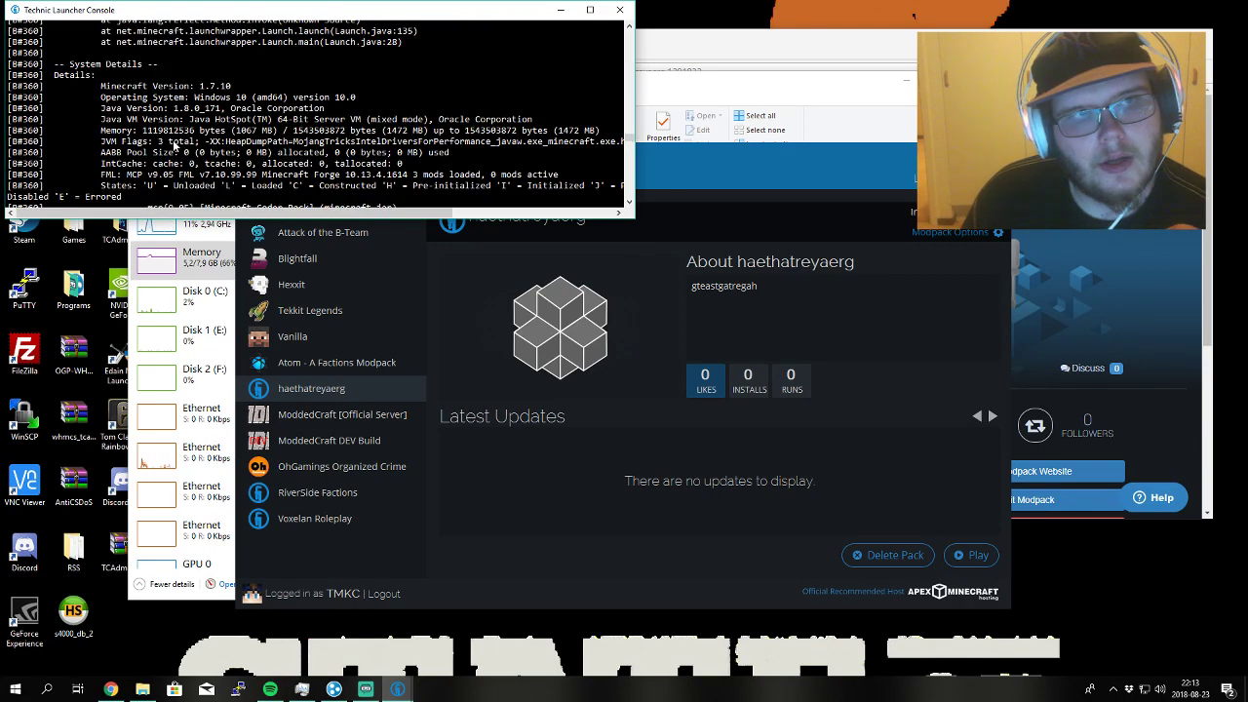
scroll(164, 142, "down", 2)
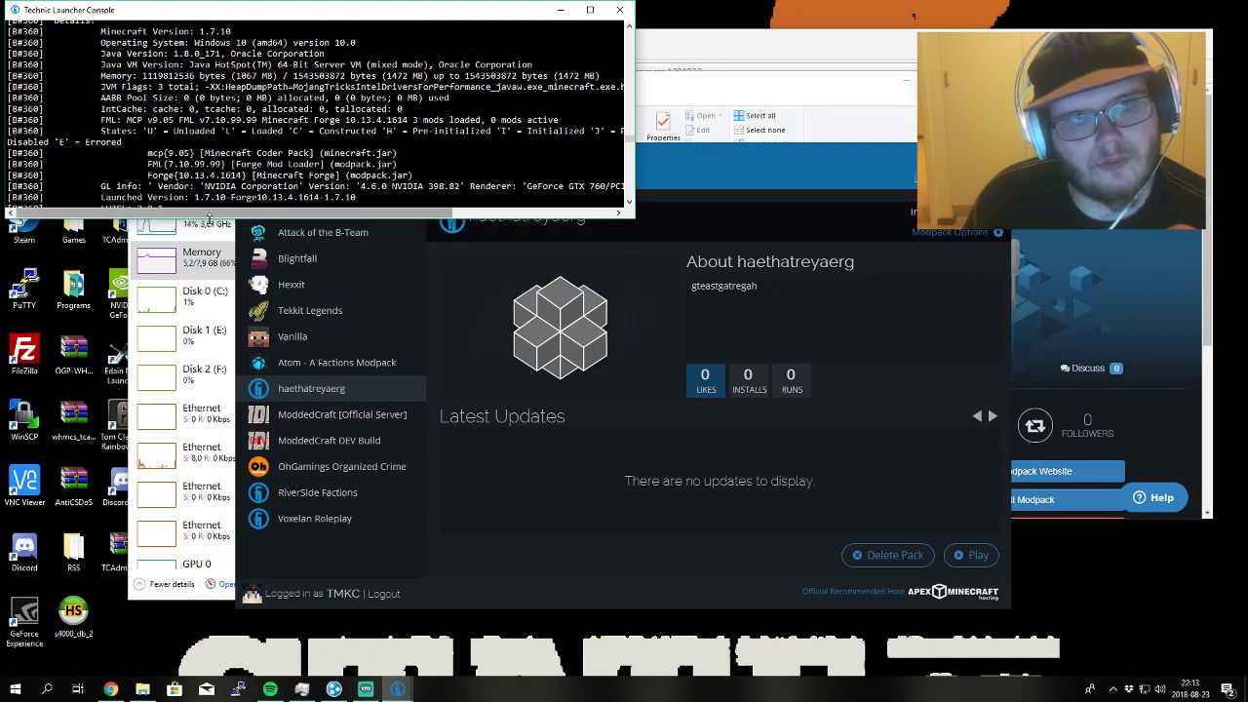
left_click_drag(208, 217, 205, 543)
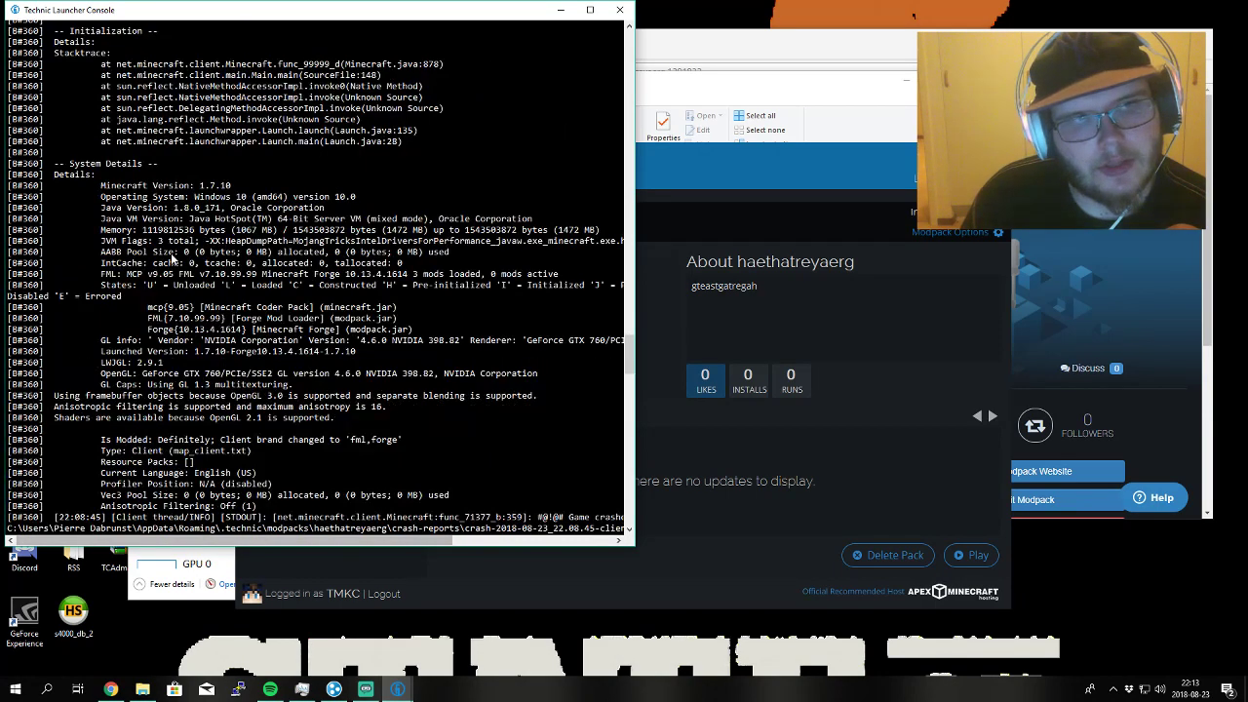
scroll(172, 255, "down", 5)
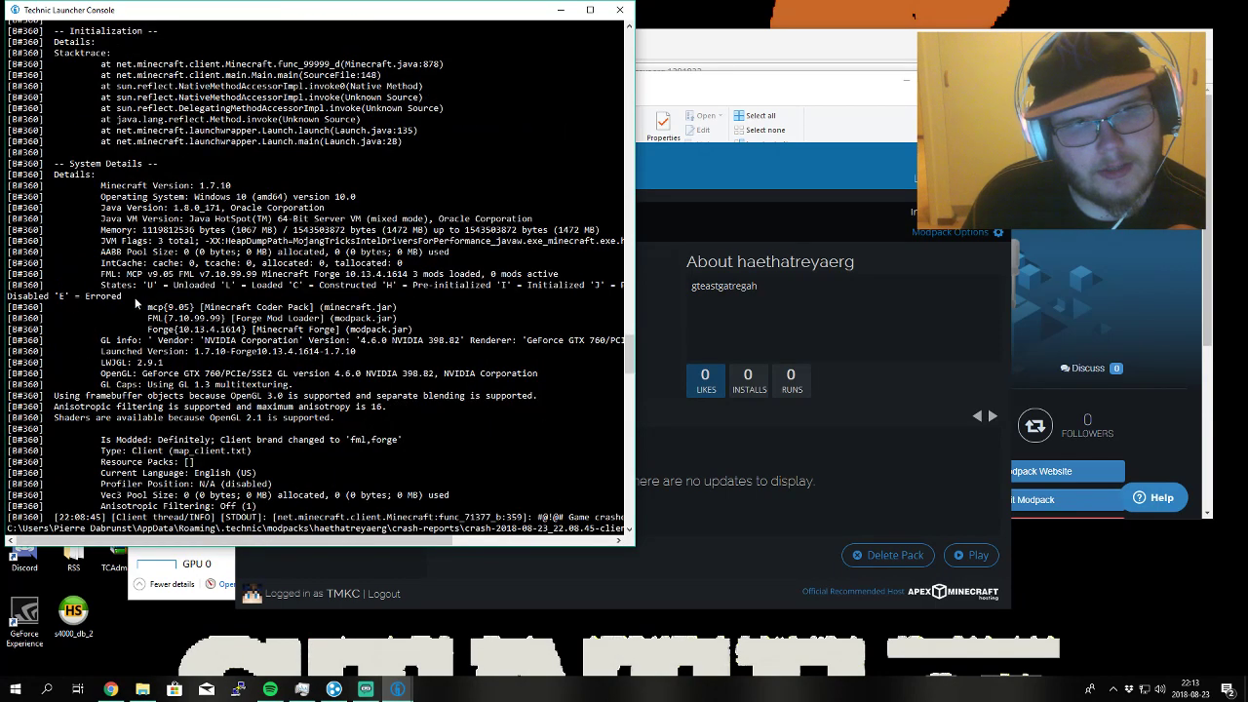
scroll(634, 313, "up", 5)
left_click_drag(634, 313, 619, 258)
left_click_drag(611, 356, 1067, 318)
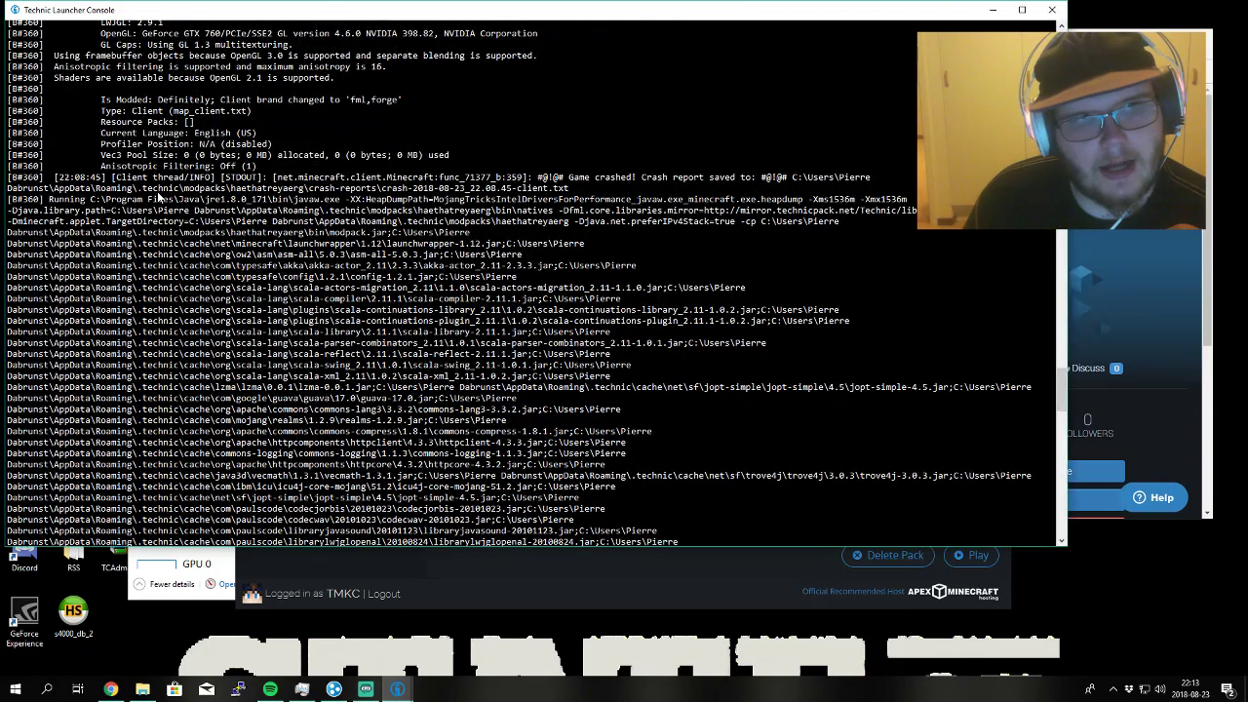
scroll(354, 293, "up", 10)
scroll(151, 205, "down", 5)
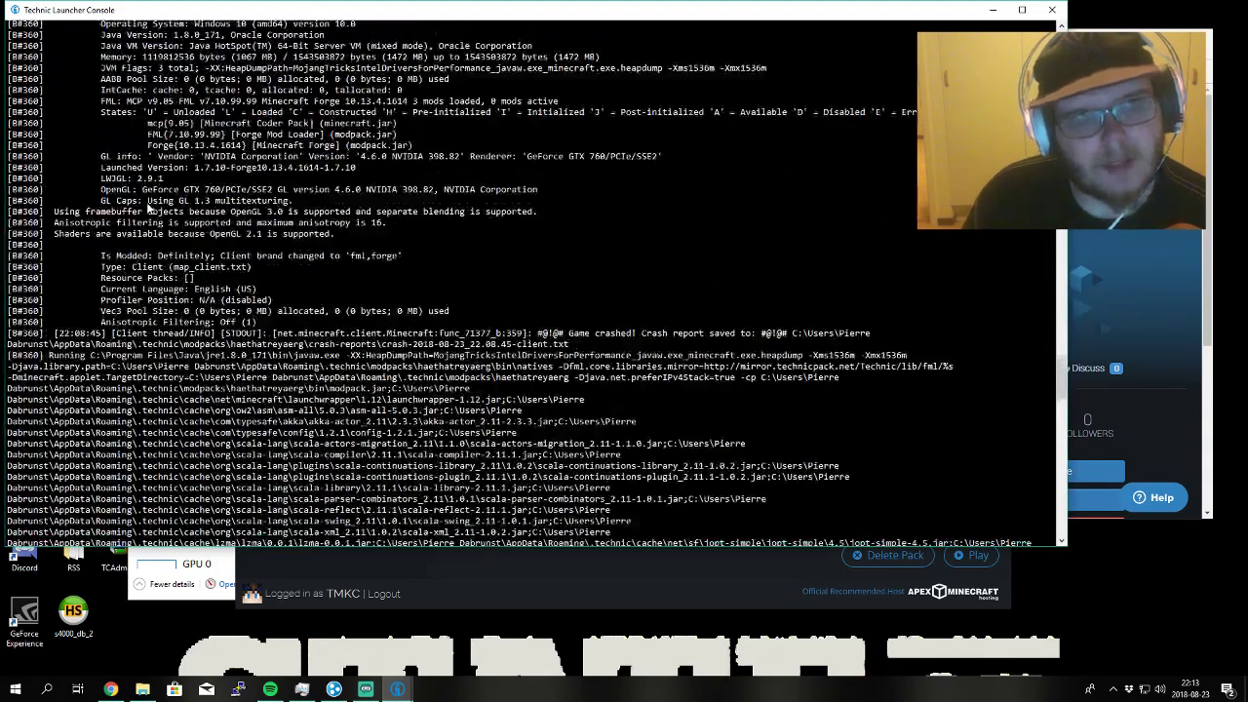
scroll(148, 208, "up", 5)
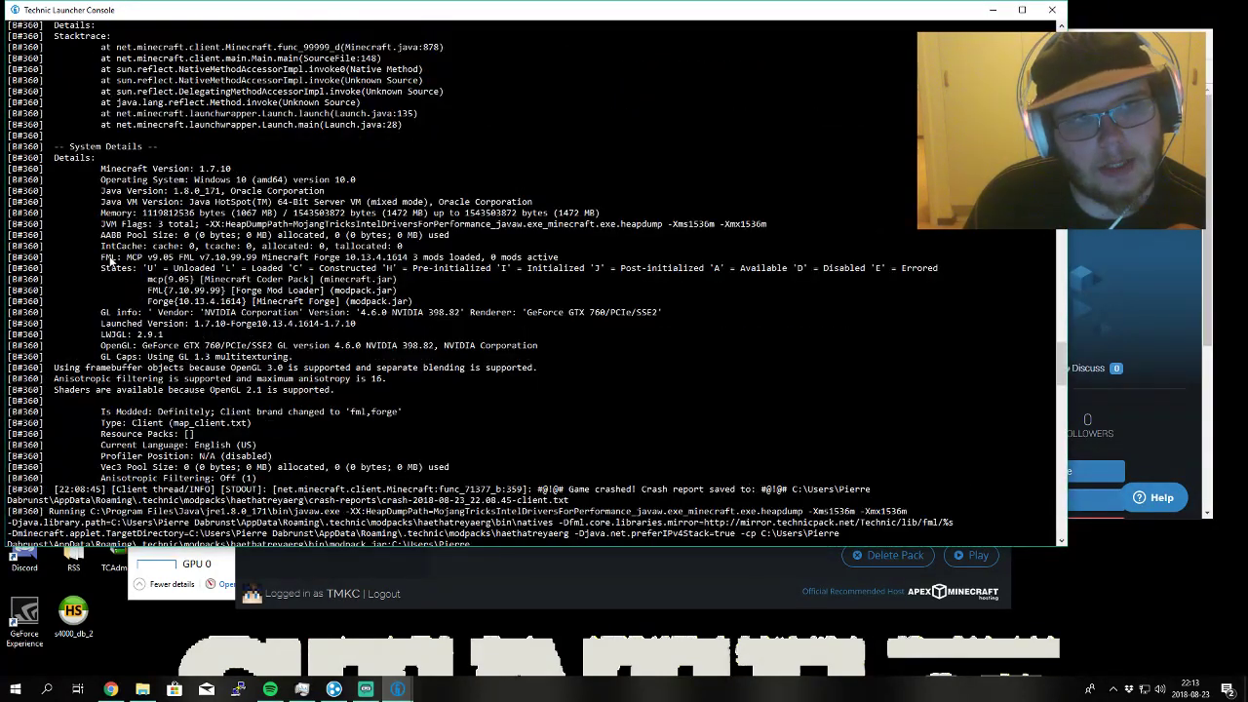
- Highlight the States legend in the crash's System Details to read the mod state codes
left_click_drag(101, 272, 939, 267)
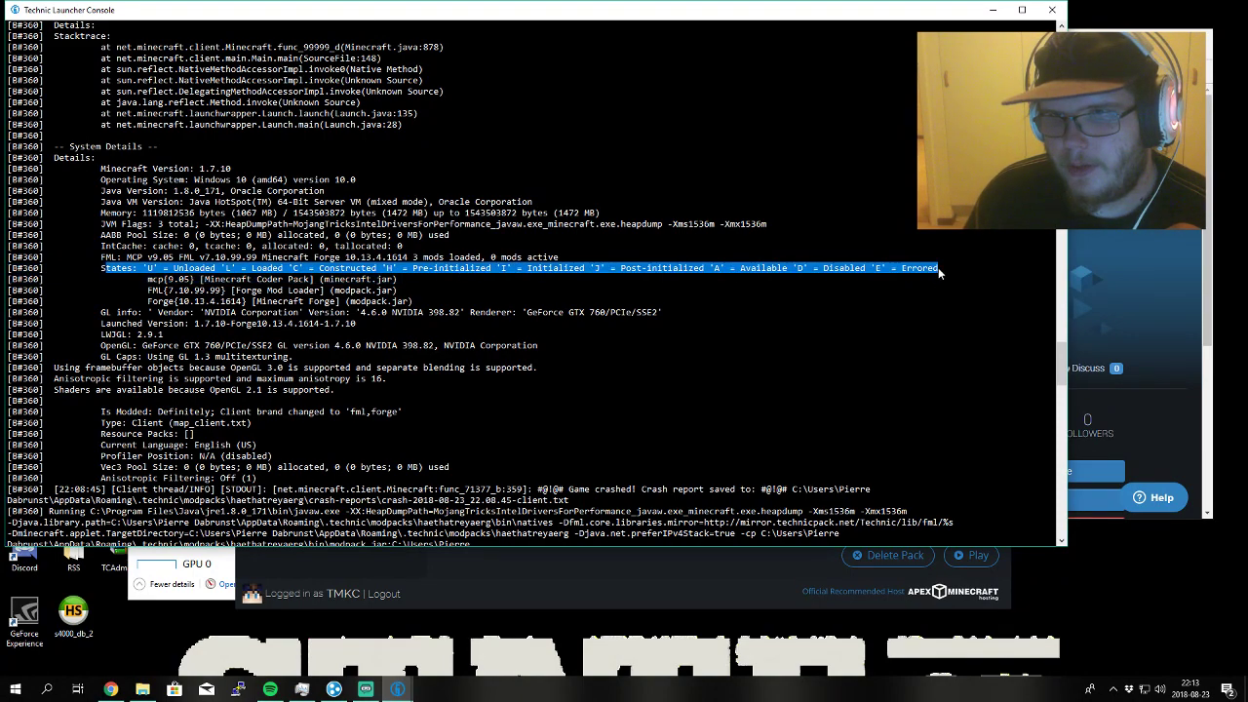
left_click(938, 266)
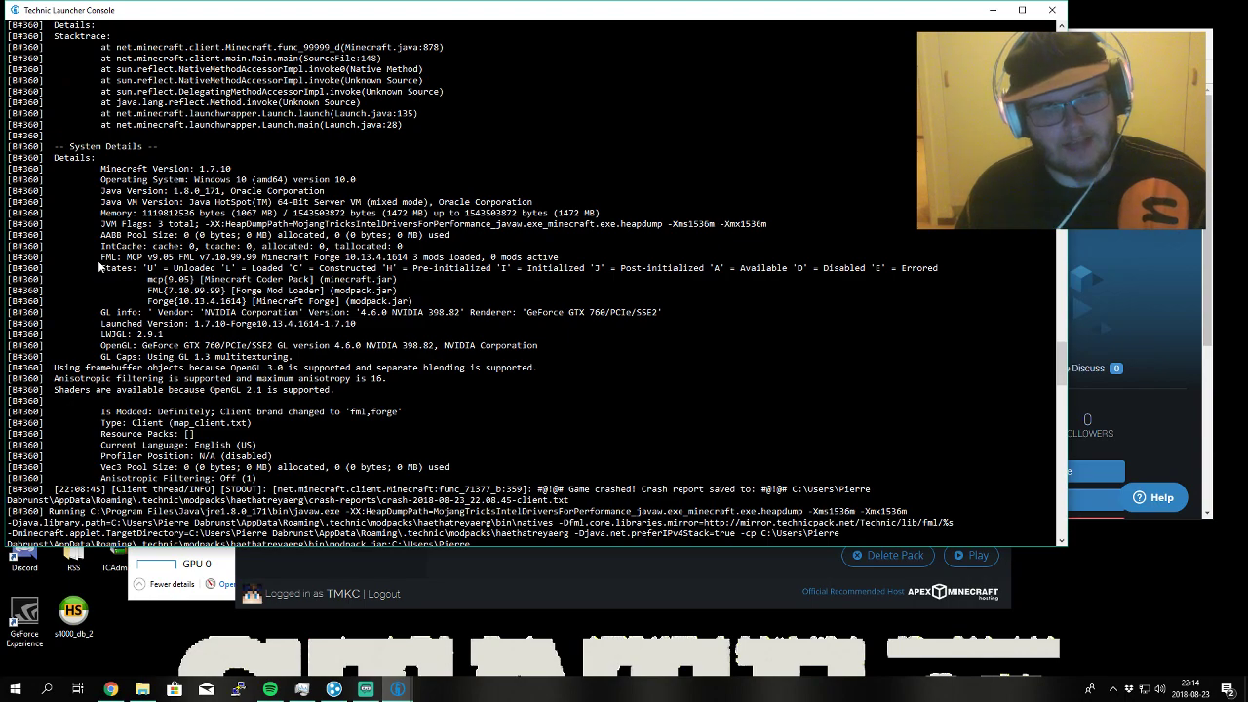
left_click_drag(102, 274, 195, 271)
left_click(163, 270)
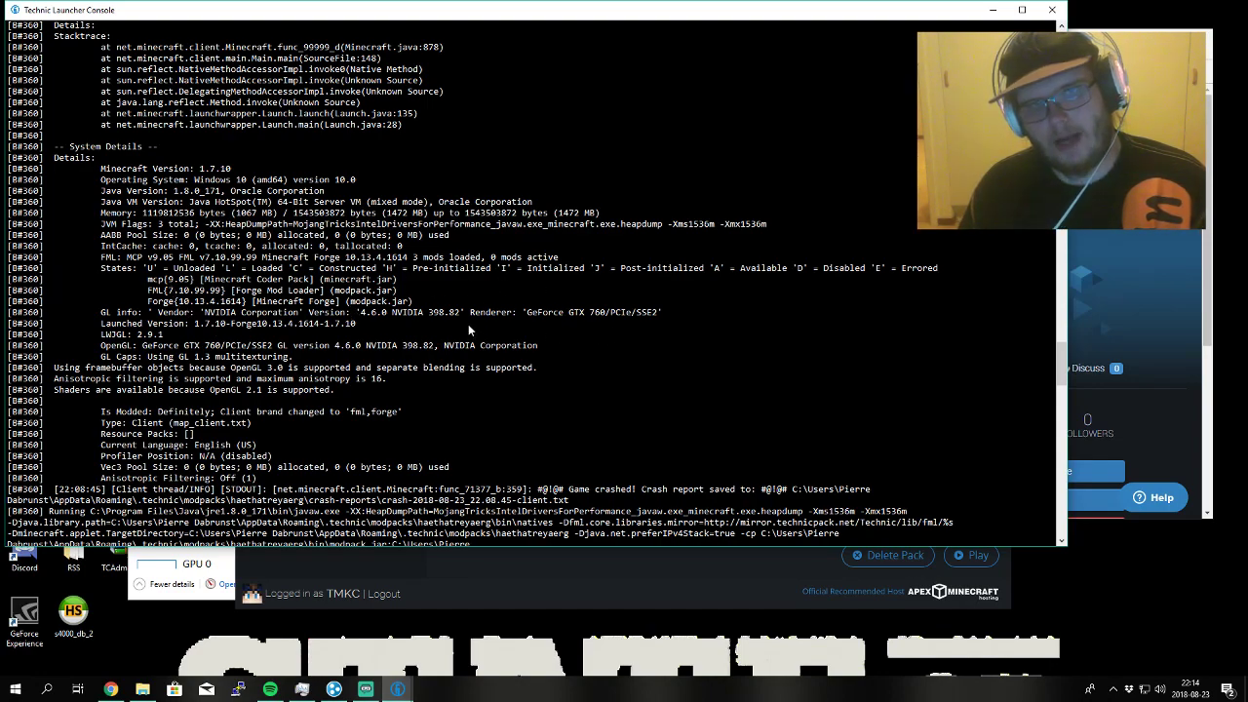
scroll(480, 327, "down", 5)
scroll(482, 328, "up", 10)
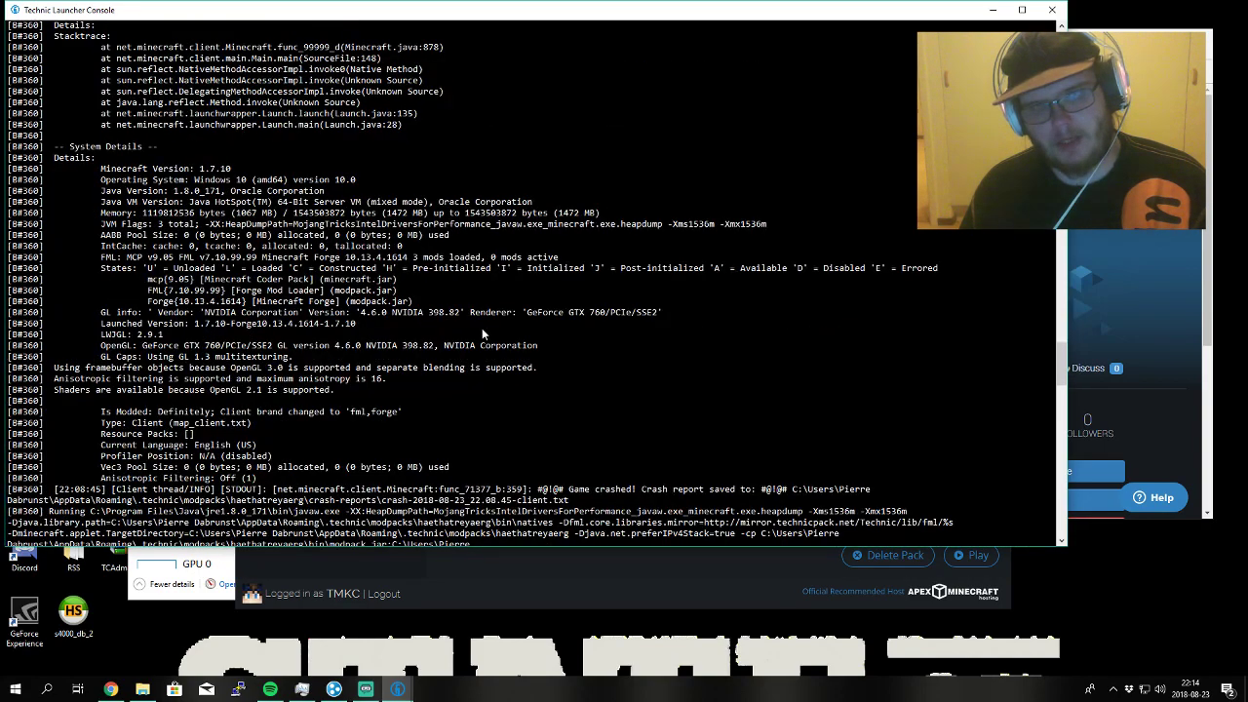
scroll(482, 328, "down", 5)
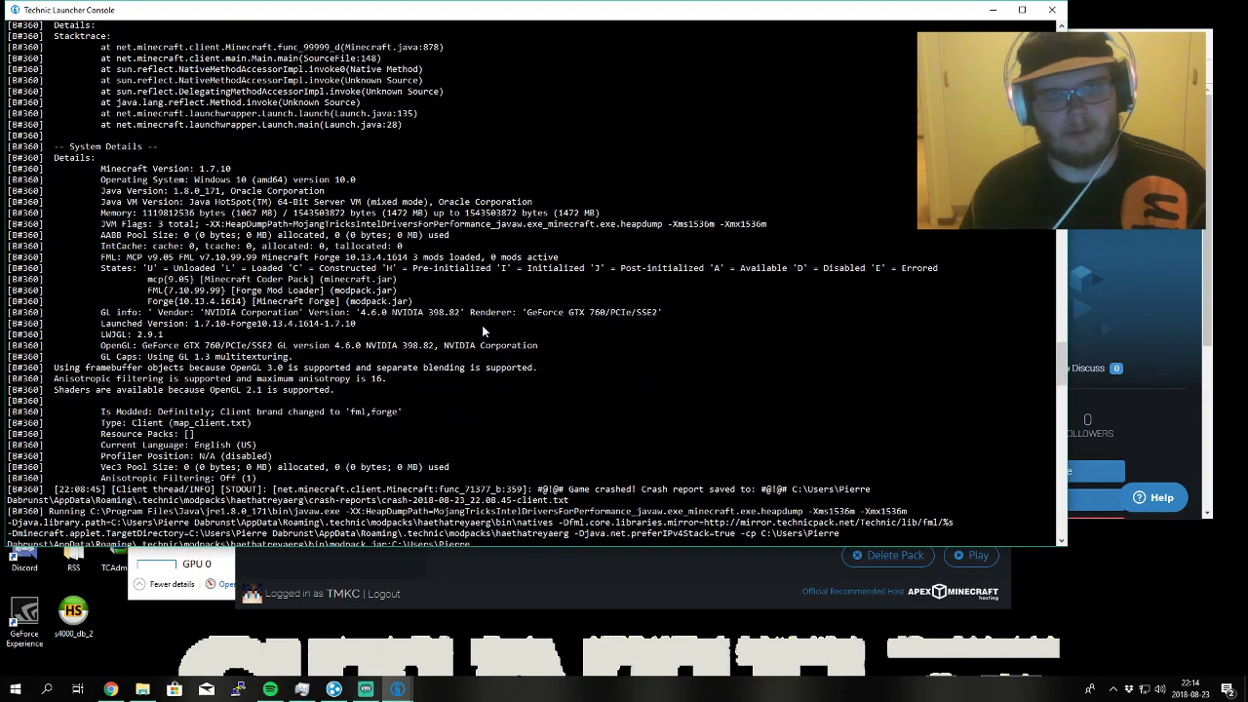
scroll(481, 325, "down", 4)
scroll(482, 325, "up", 7)
scroll(482, 324, "down", 3)
scroll(482, 324, "up", 4)
scroll(481, 324, "down", 4)
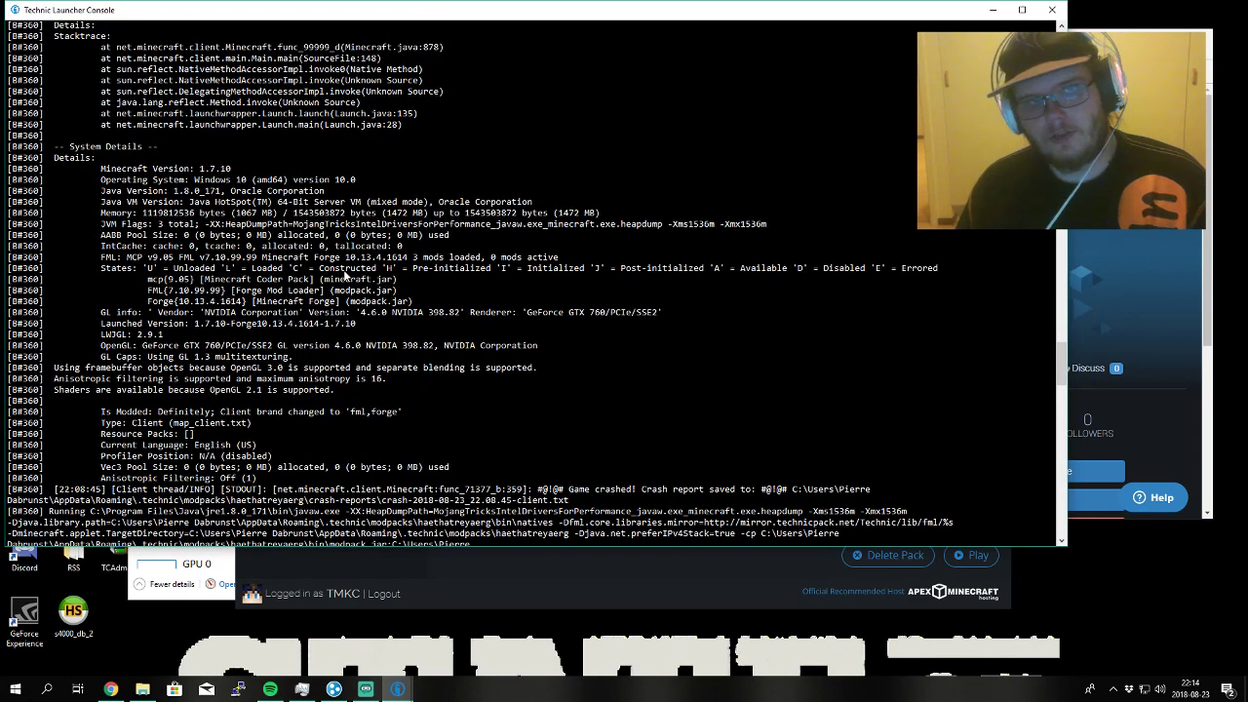
- Highlight the state codes from Constructed to Errored and the mcp mod entry below them to examine the mod states
left_click_drag(308, 273, 948, 265)
left_click(947, 266)
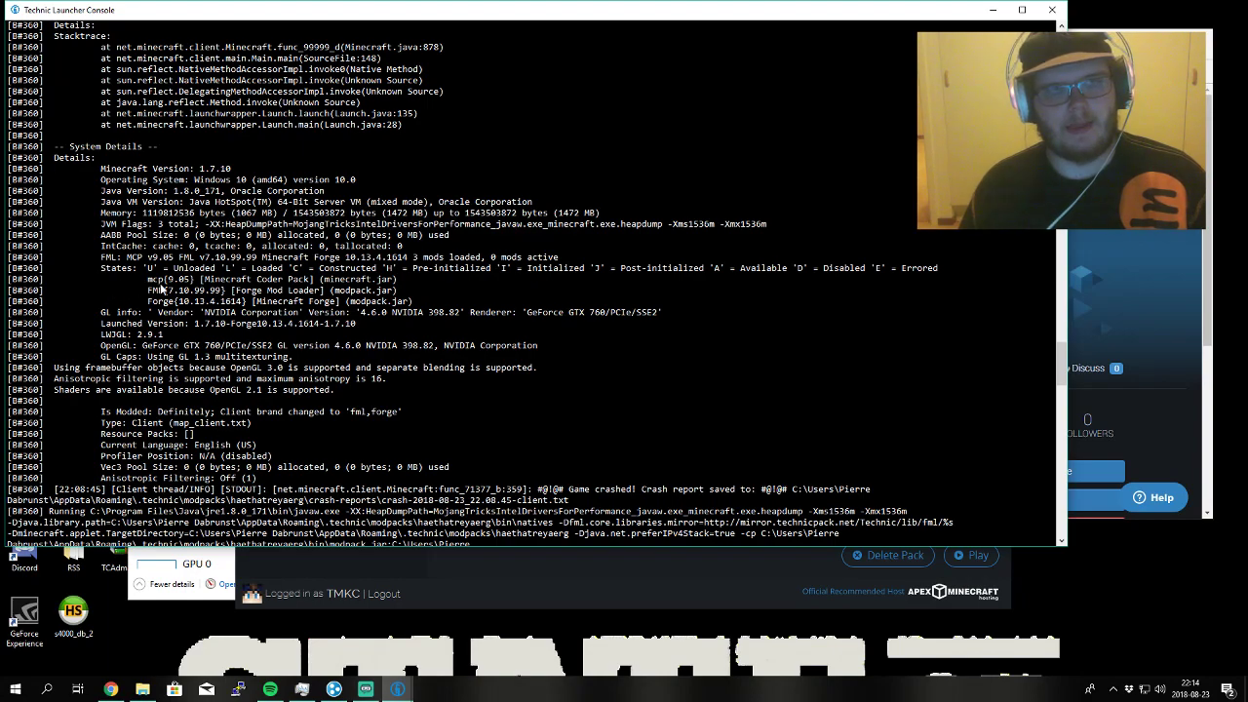
triple_click(101, 282)
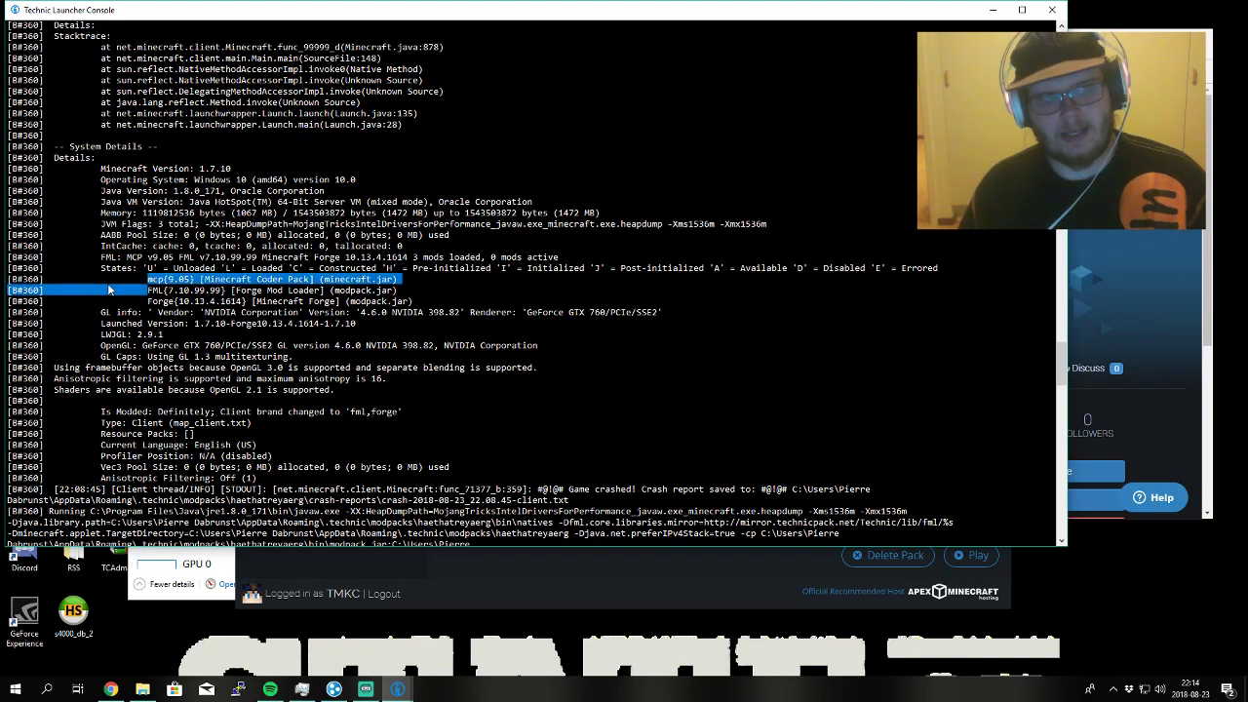
left_click(106, 280)
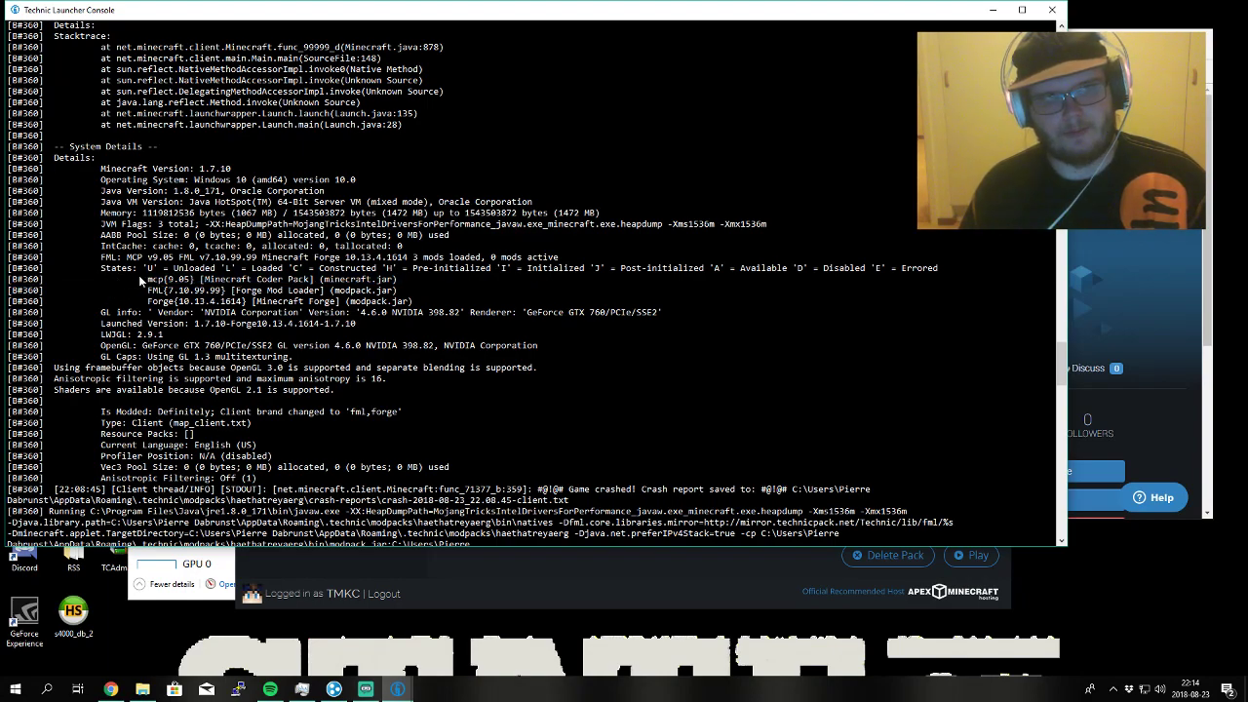
triple_click(144, 282)
left_click(162, 290)
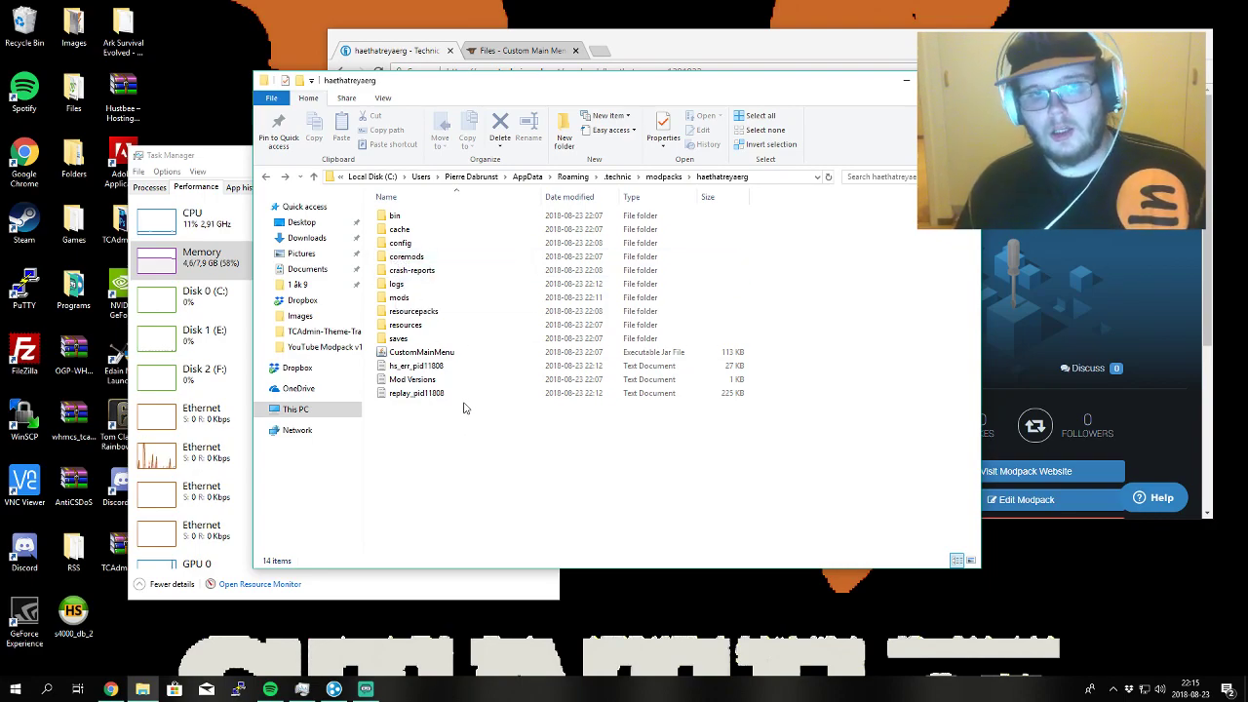
- Delete CustomMainMenu, hs_err_pid11808 and replay_pid11808 from the haethatreyaerg folder, keeping Mod Versions
left_click_drag(450, 421, 454, 376)
left_click(454, 369, "ctrl")
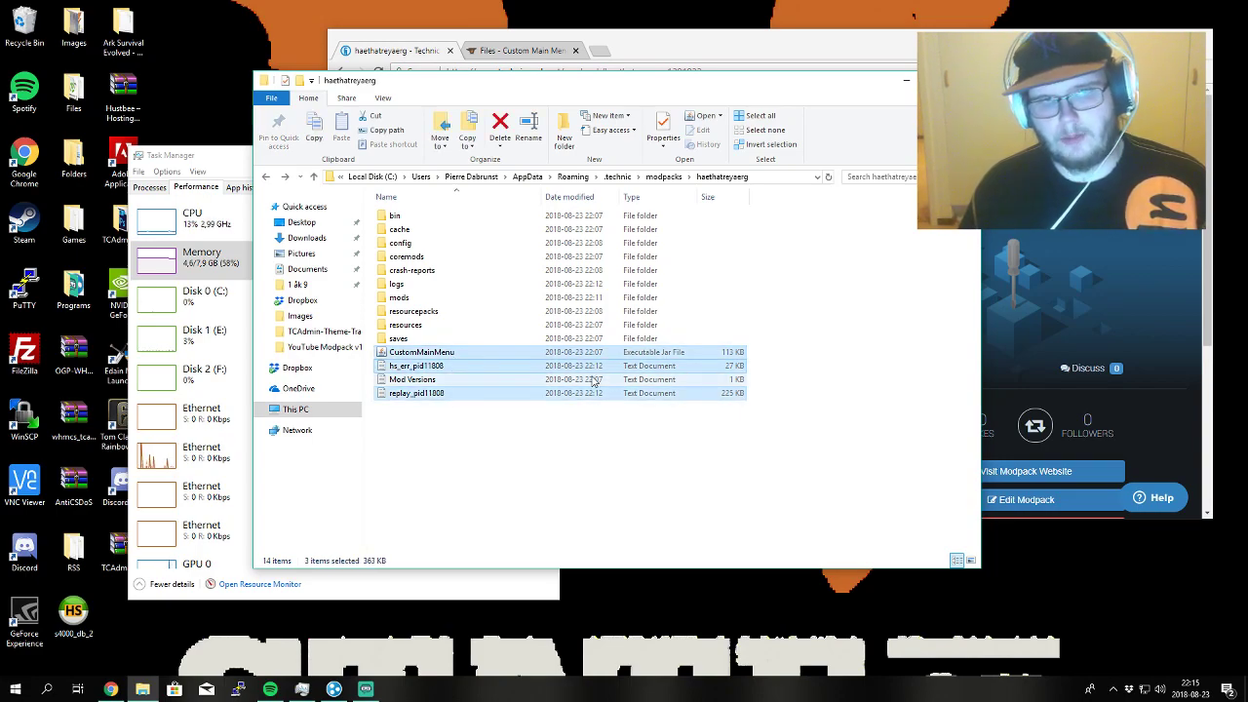
key("Delete")
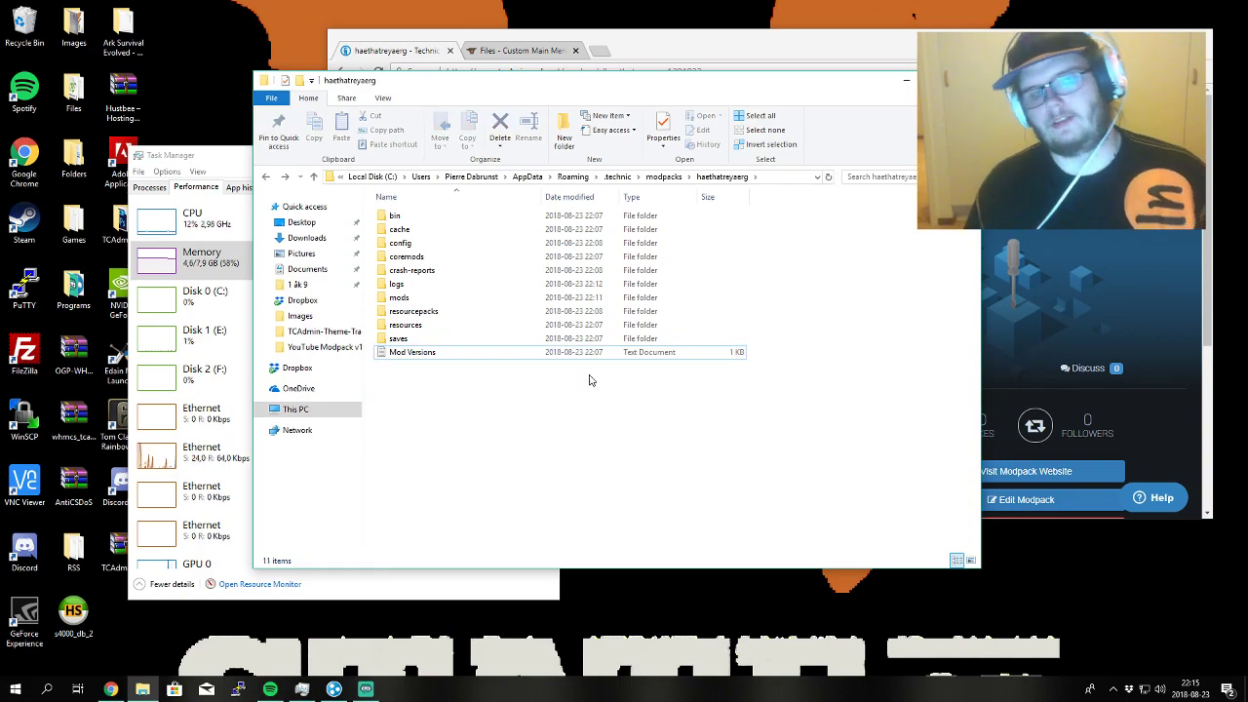
- Open the mods folder inside haethatreyaerg and check it for remaining mod files
double_click(454, 305)
key("alt+Left")
double_click(454, 300)
left_click_drag(452, 299, 735, 206)
left_click_drag(746, 263, 673, 264)
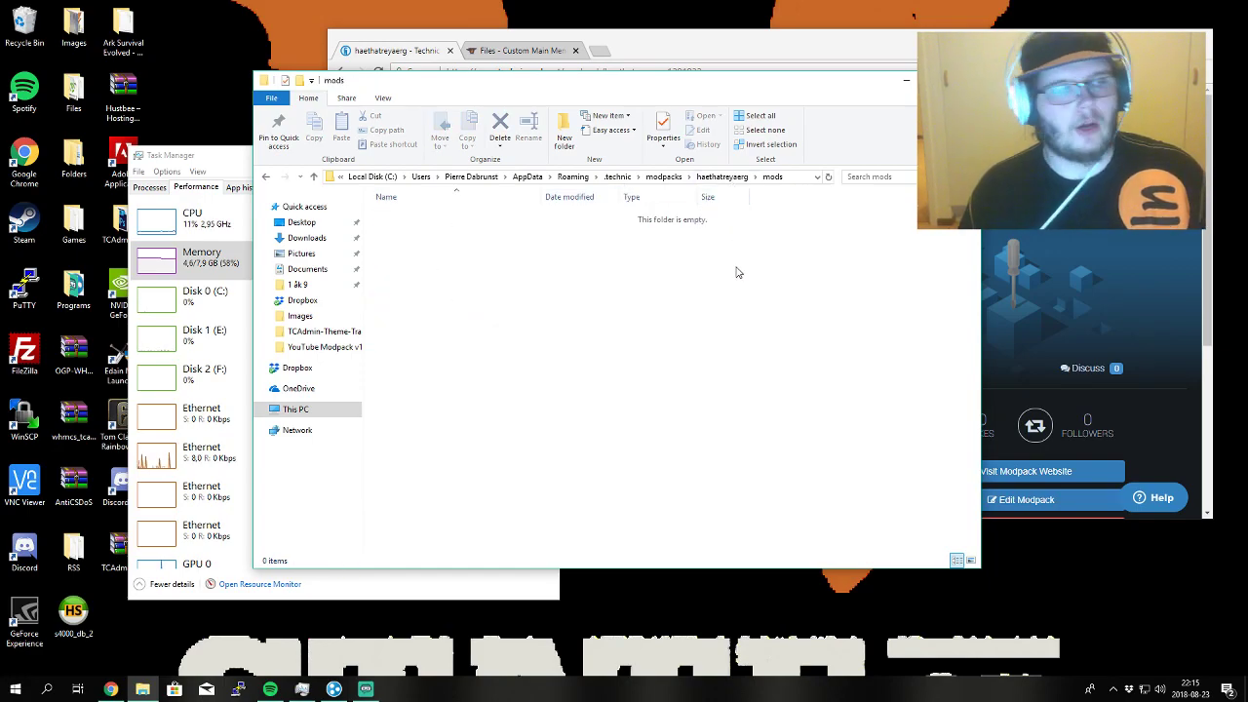
- Inspect splash.properties from the config folder in Notepad++, close it, and return to the haethatreyaerg folder
key("alt+Left")
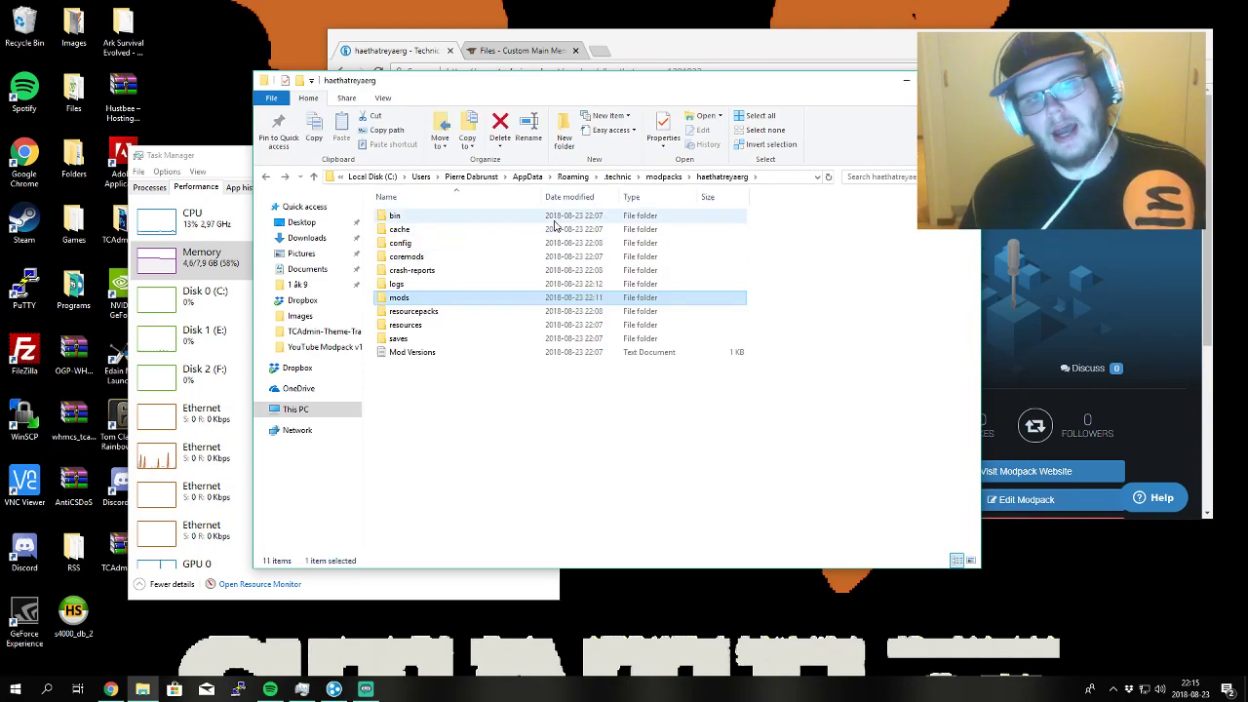
double_click(460, 248)
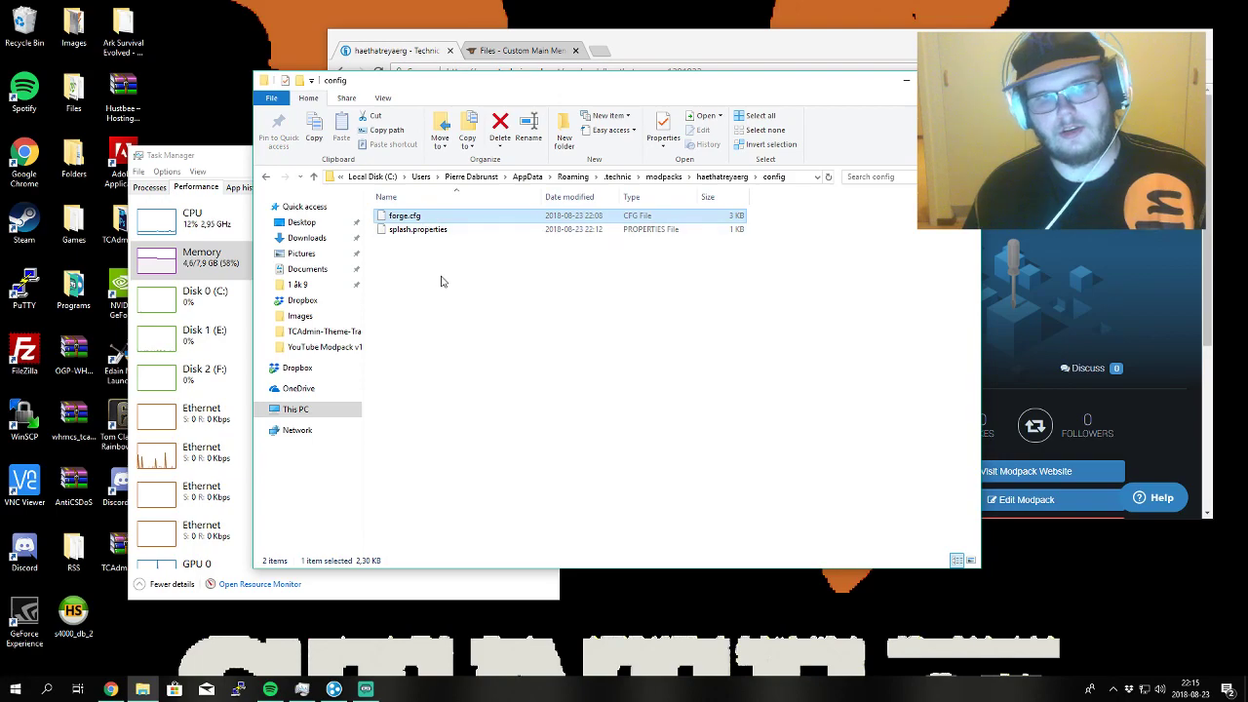
right_click(434, 230)
left_click(488, 253)
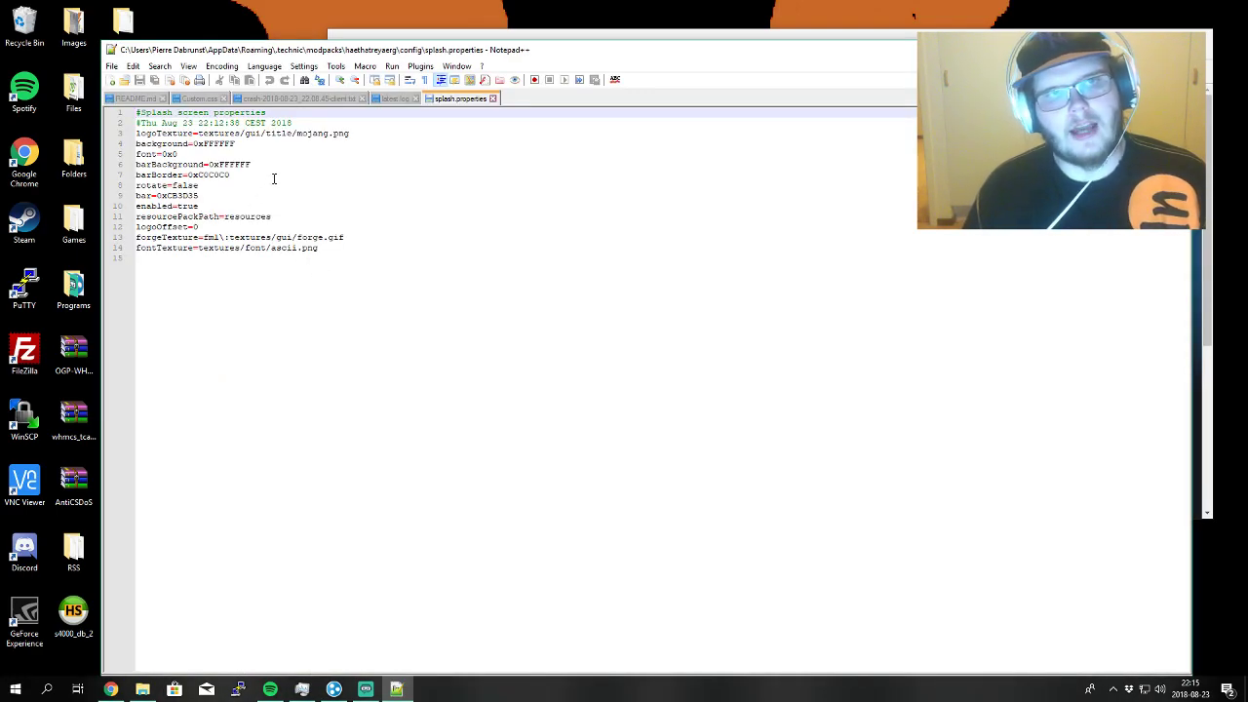
left_click(310, 276)
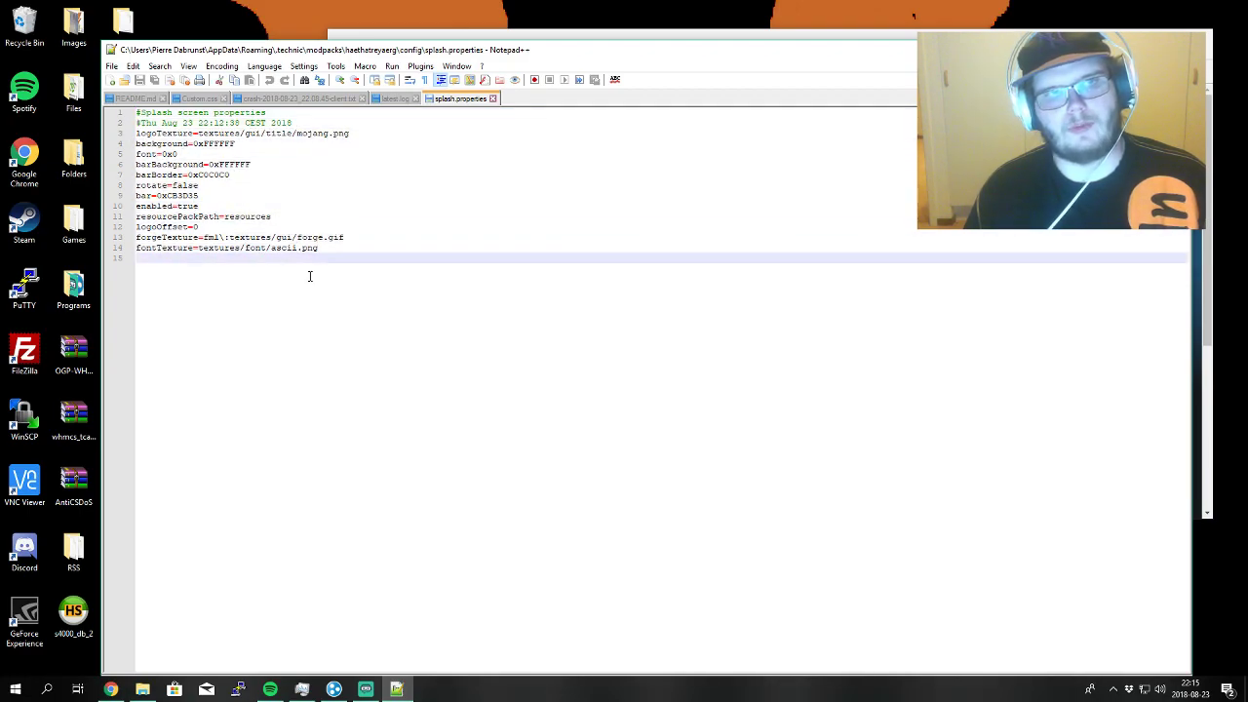
left_click(492, 99)
key("alt+F4")
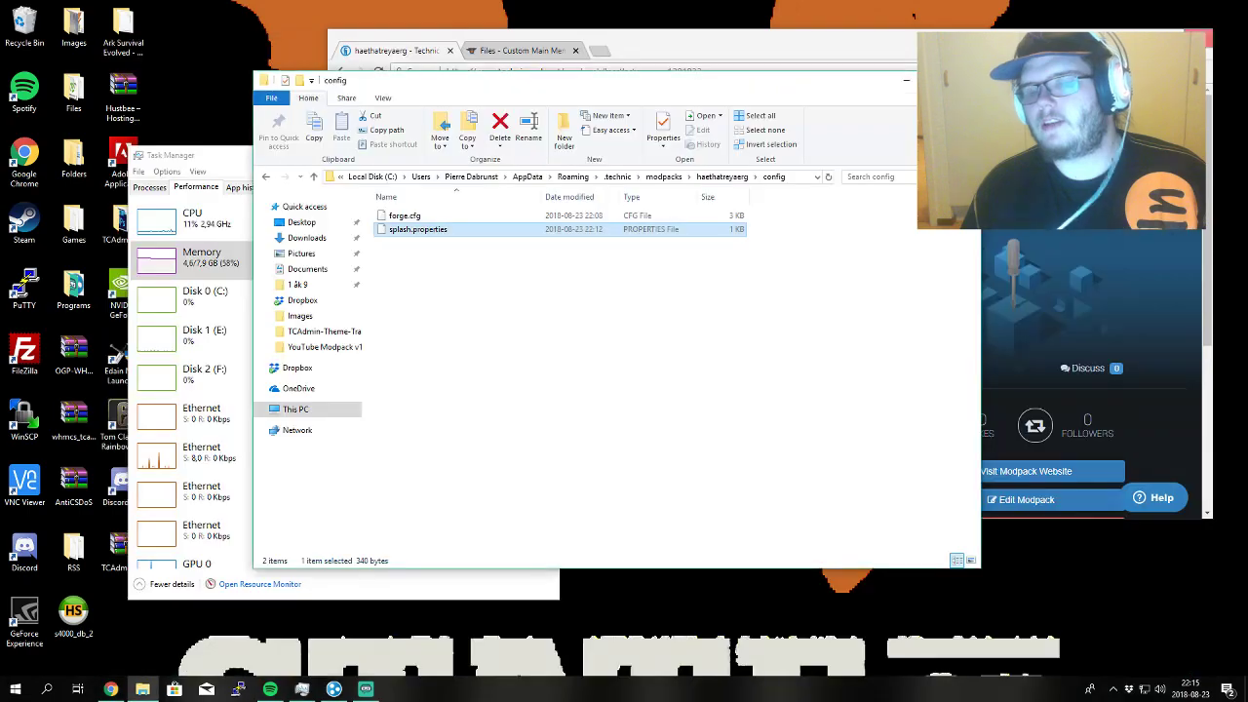
left_click_drag(469, 273, 412, 206)
left_click(464, 307)
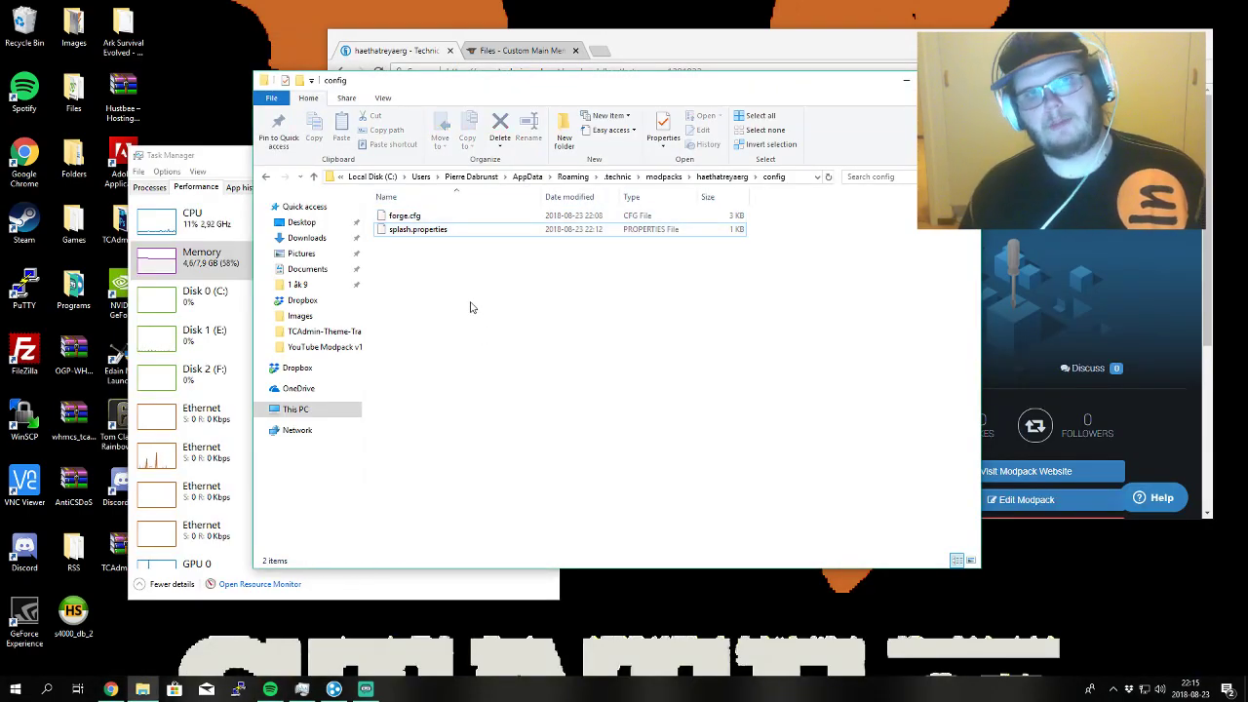
key("alt+Up")
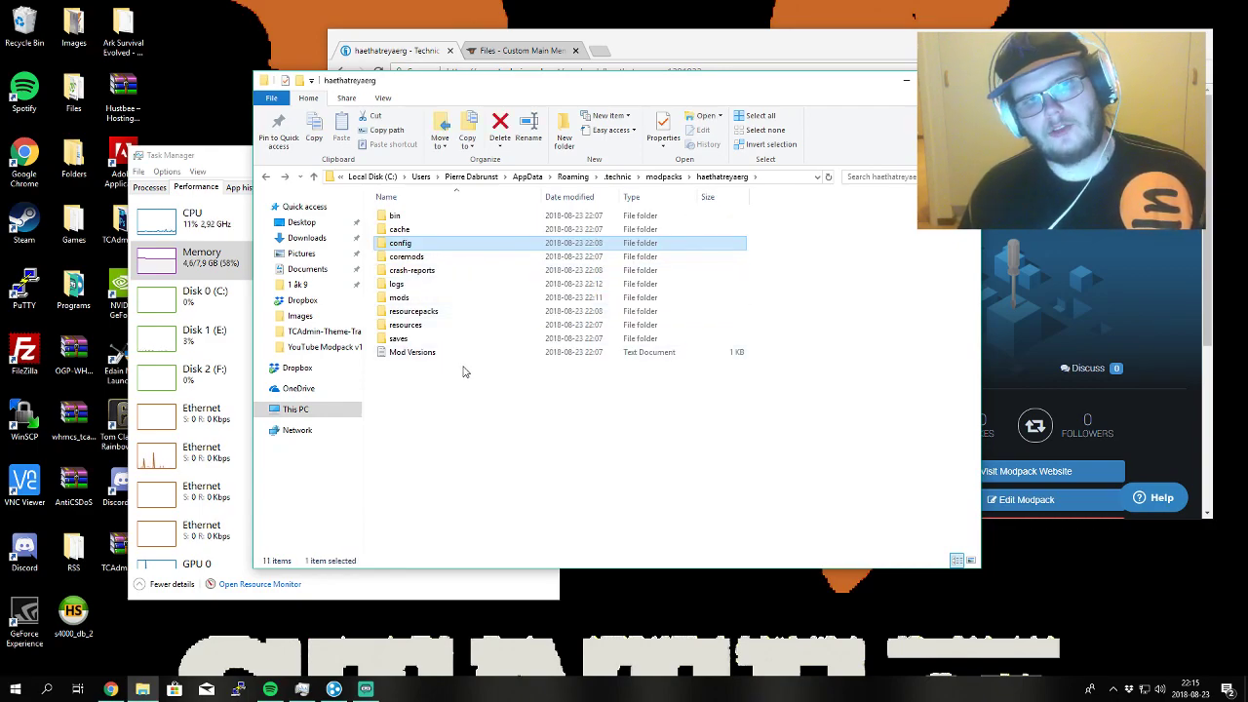
left_click(435, 380)
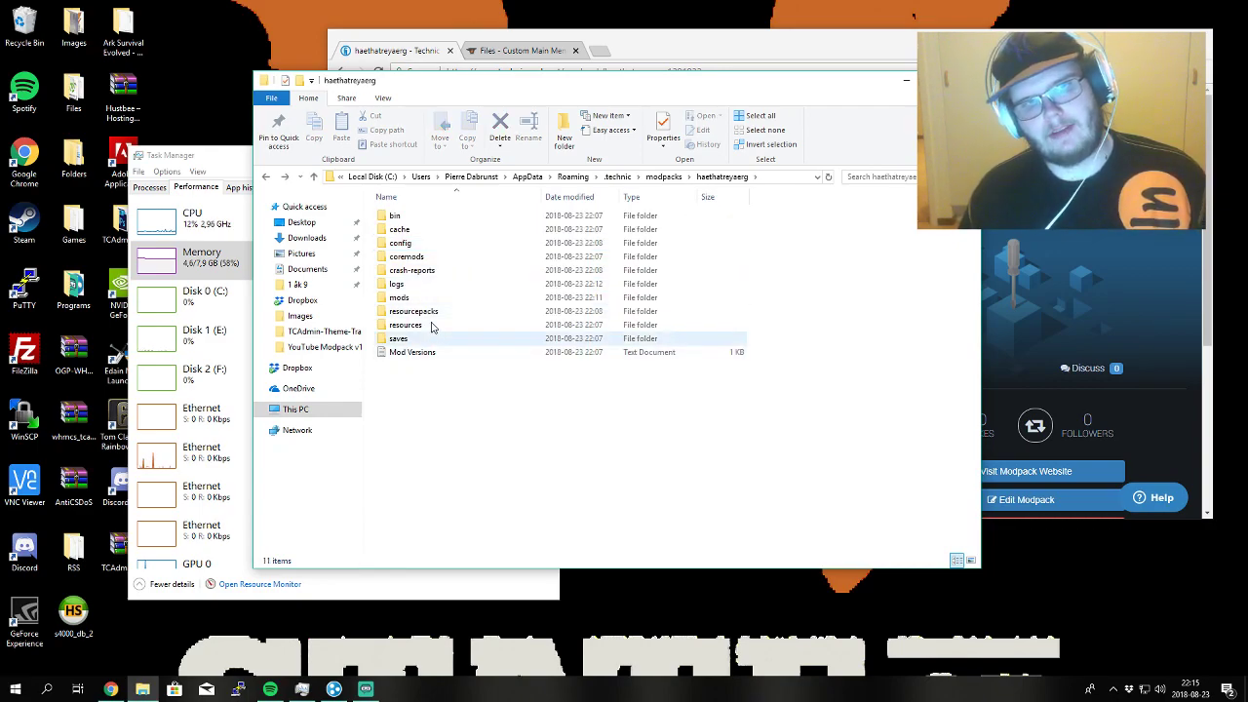
- Archive bin, config, mods, resourcepacks, saves and Mod Versions into a ZIP named YouTube Modpack v1.1
left_click(431, 219)
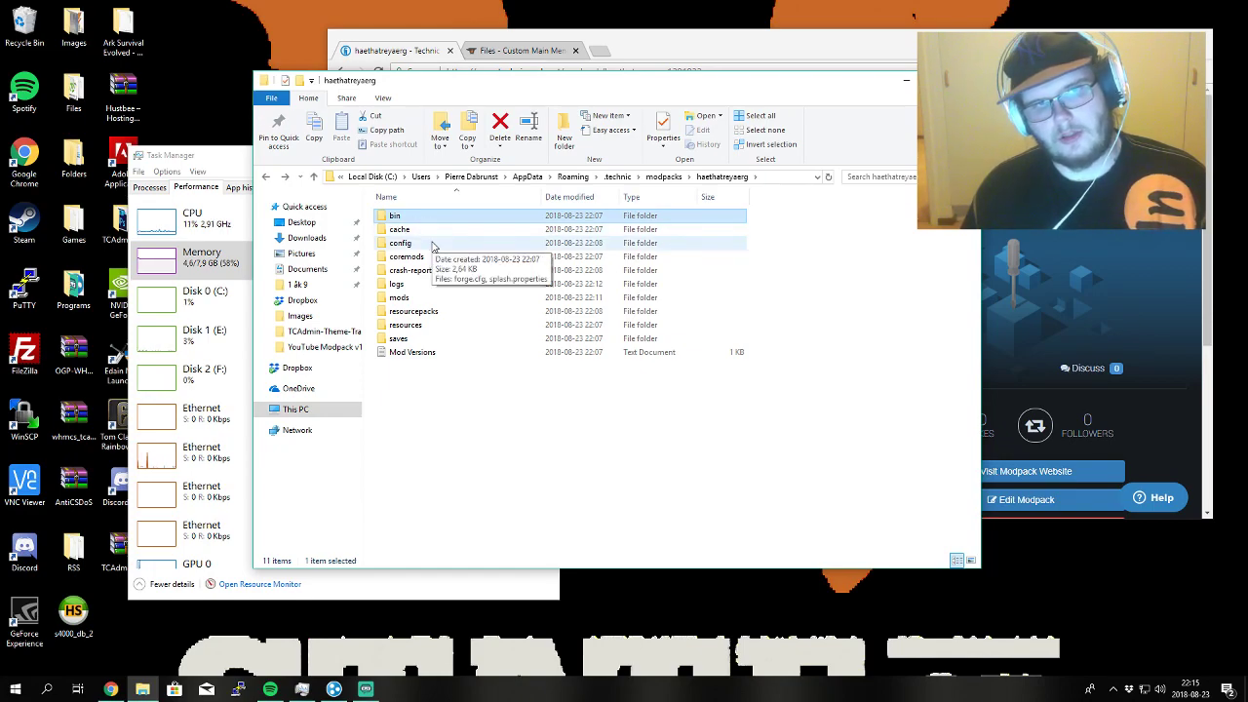
left_click(433, 246, "ctrl")
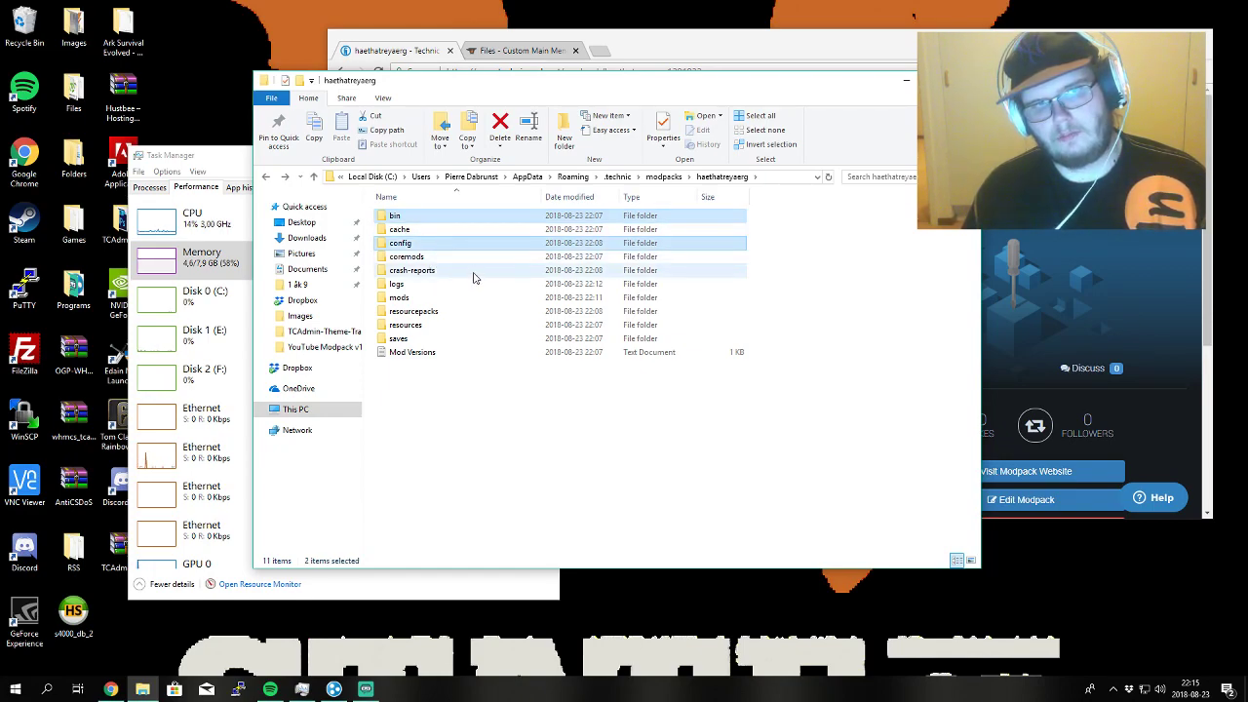
left_click(443, 299, "ctrl")
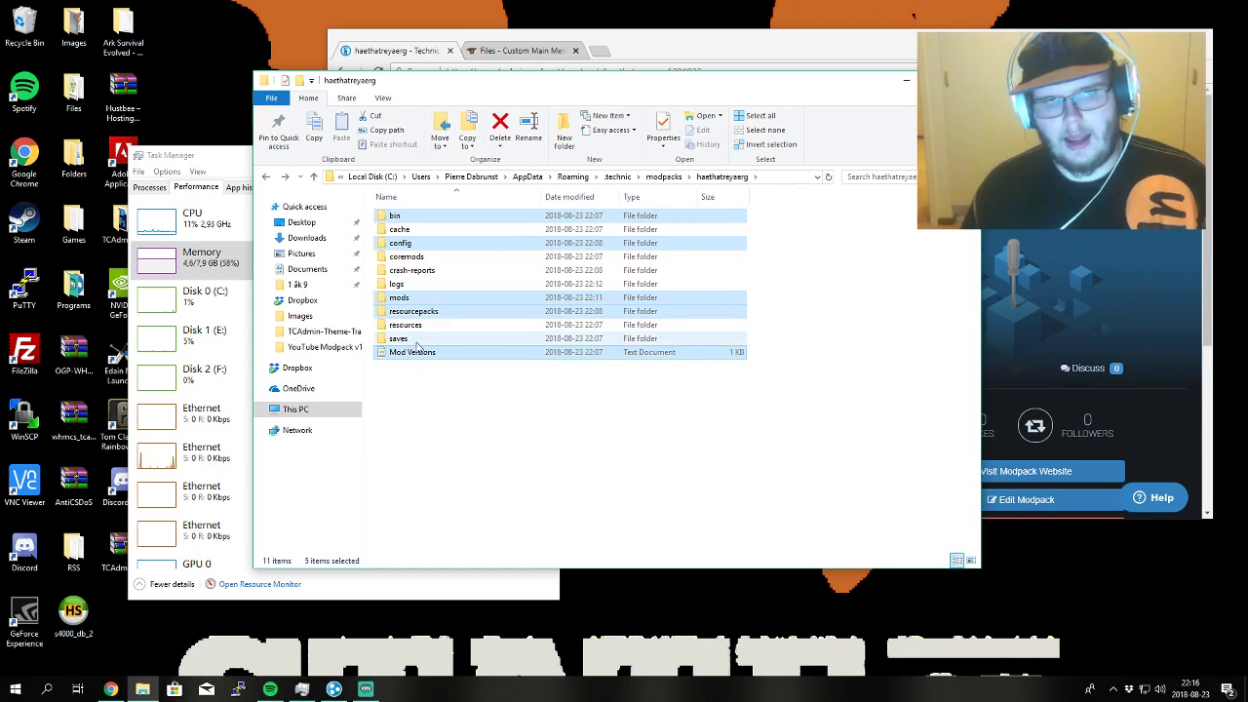
left_click(410, 339, "ctrl")
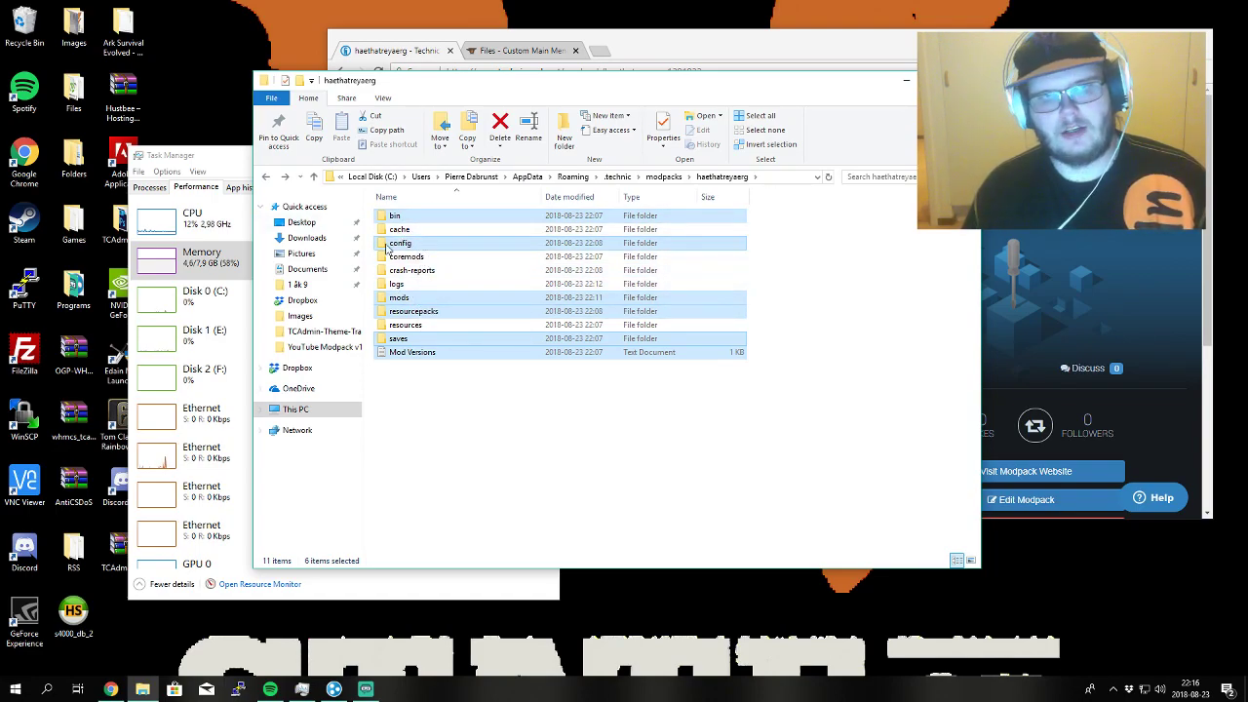
right_click(430, 308)
left_click(525, 416)
left_click(577, 329)
double_click(567, 265)
left_click(545, 265)
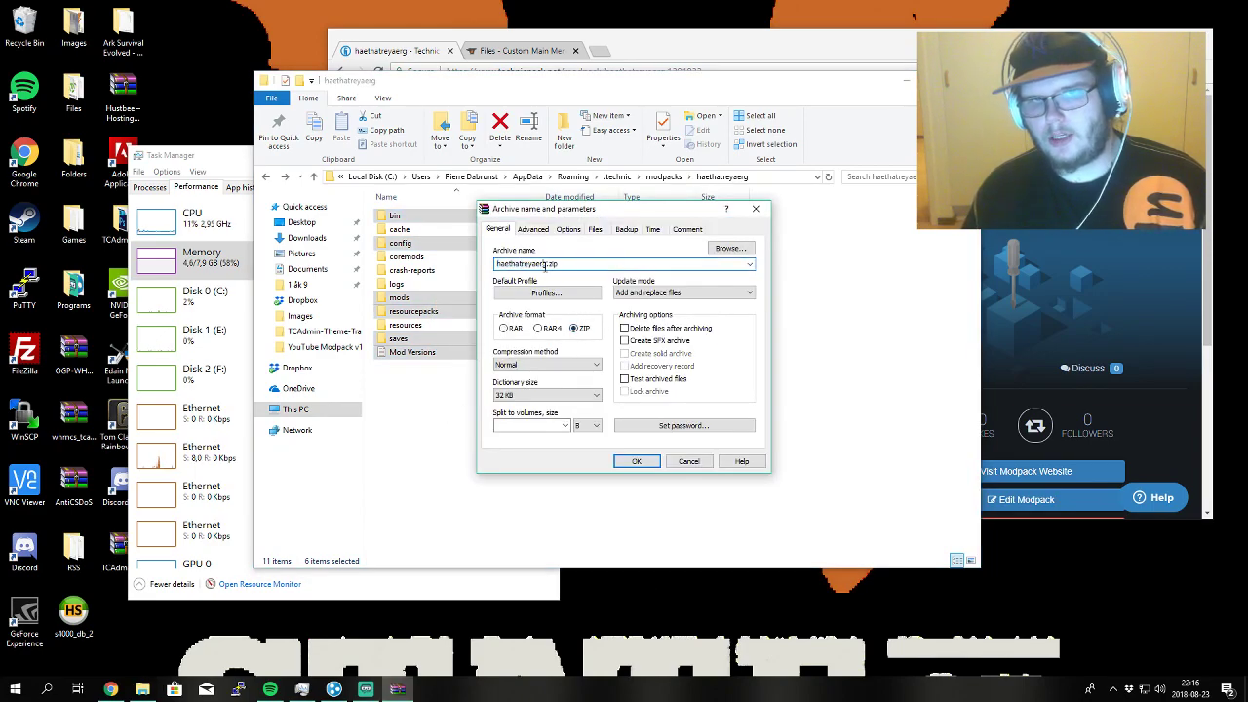
left_click_drag(547, 265, 424, 278)
type("YouTube ")
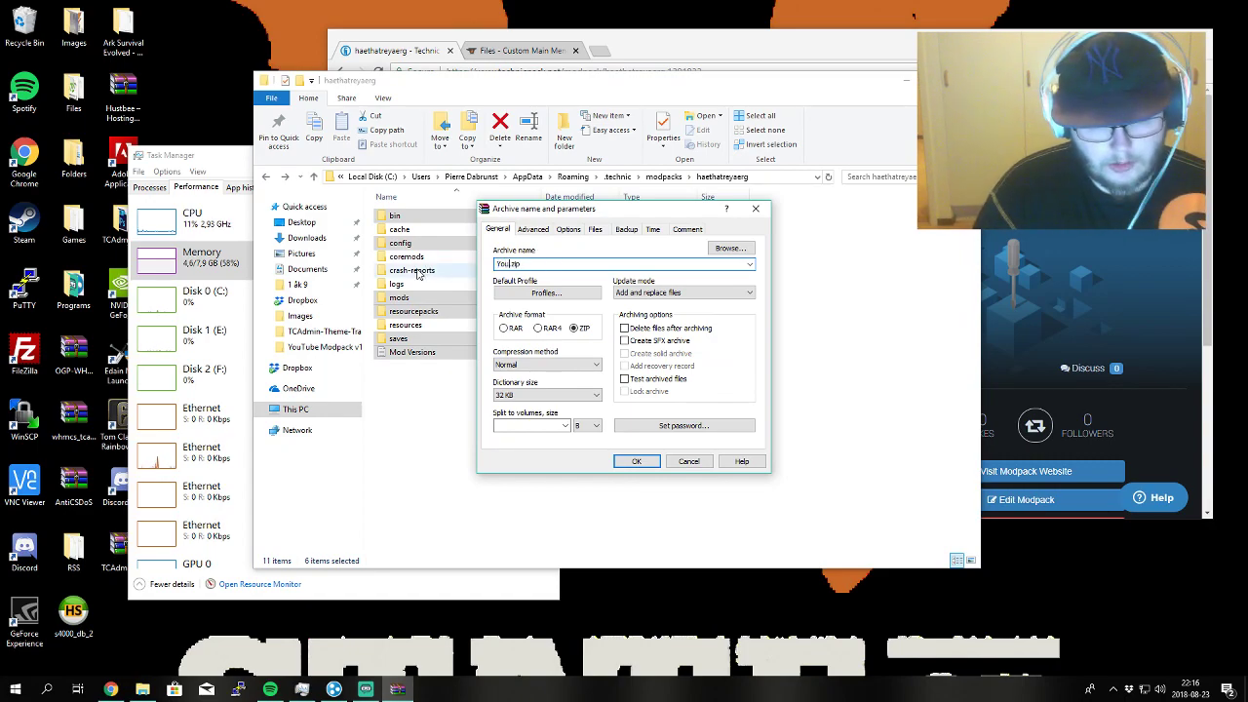
type("Modpack v1.1")
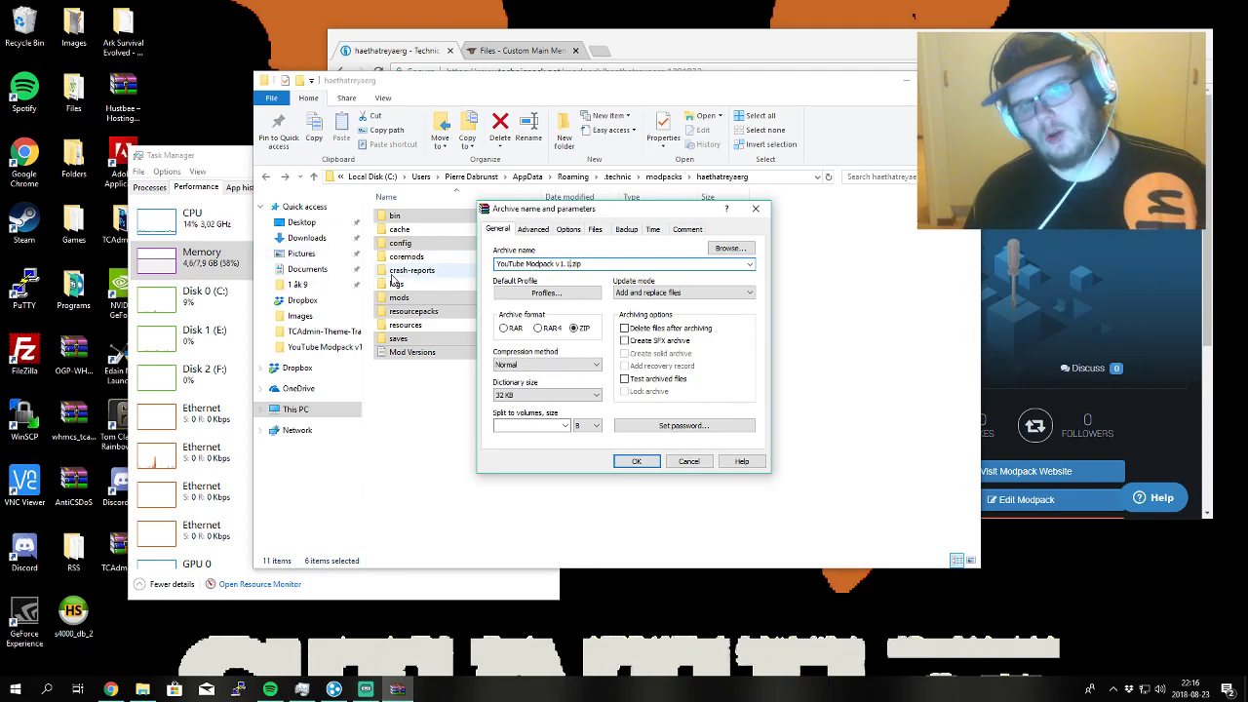
left_click(649, 465)
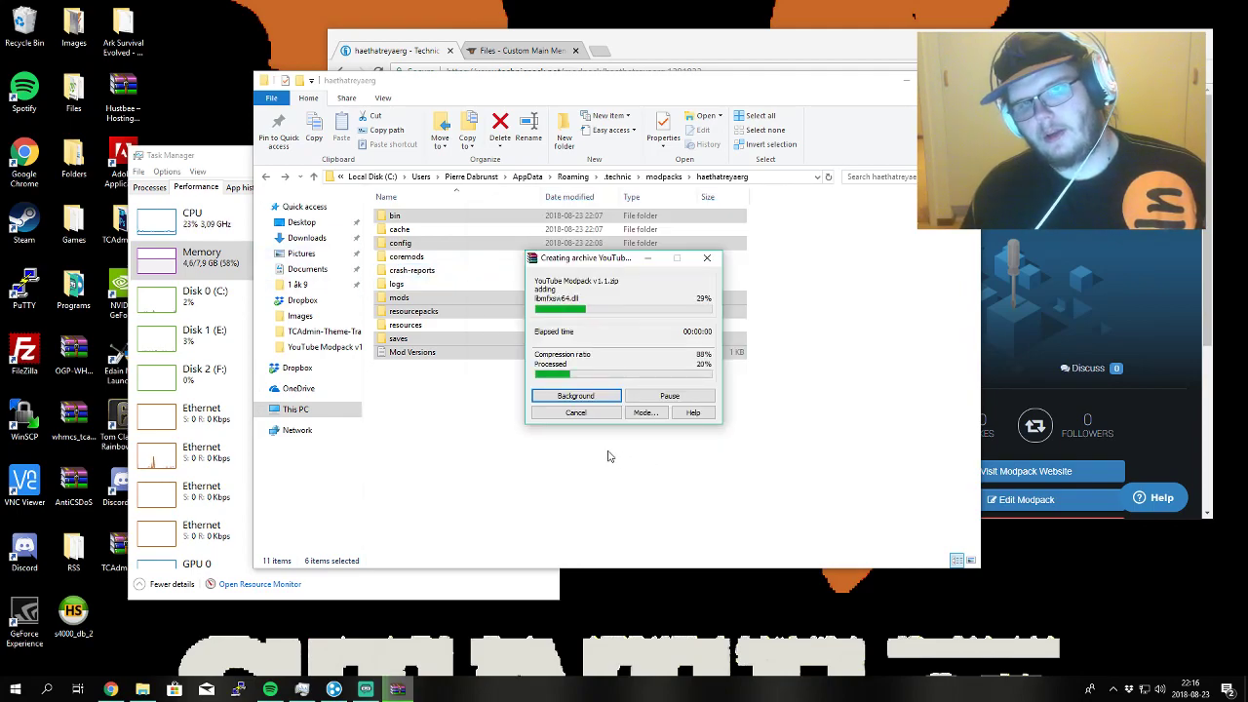
left_click(480, 419)
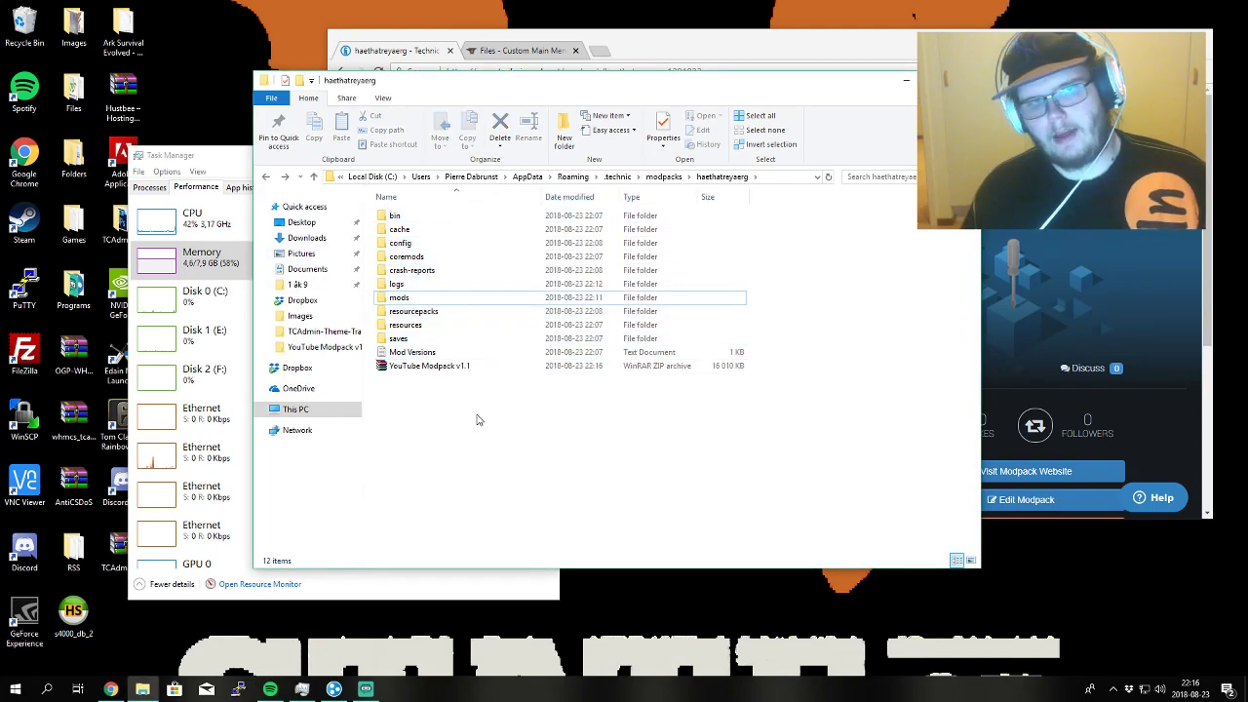
- Place the YouTube Modpack v1.1 archive in the Dropbox folder
left_click(456, 366)
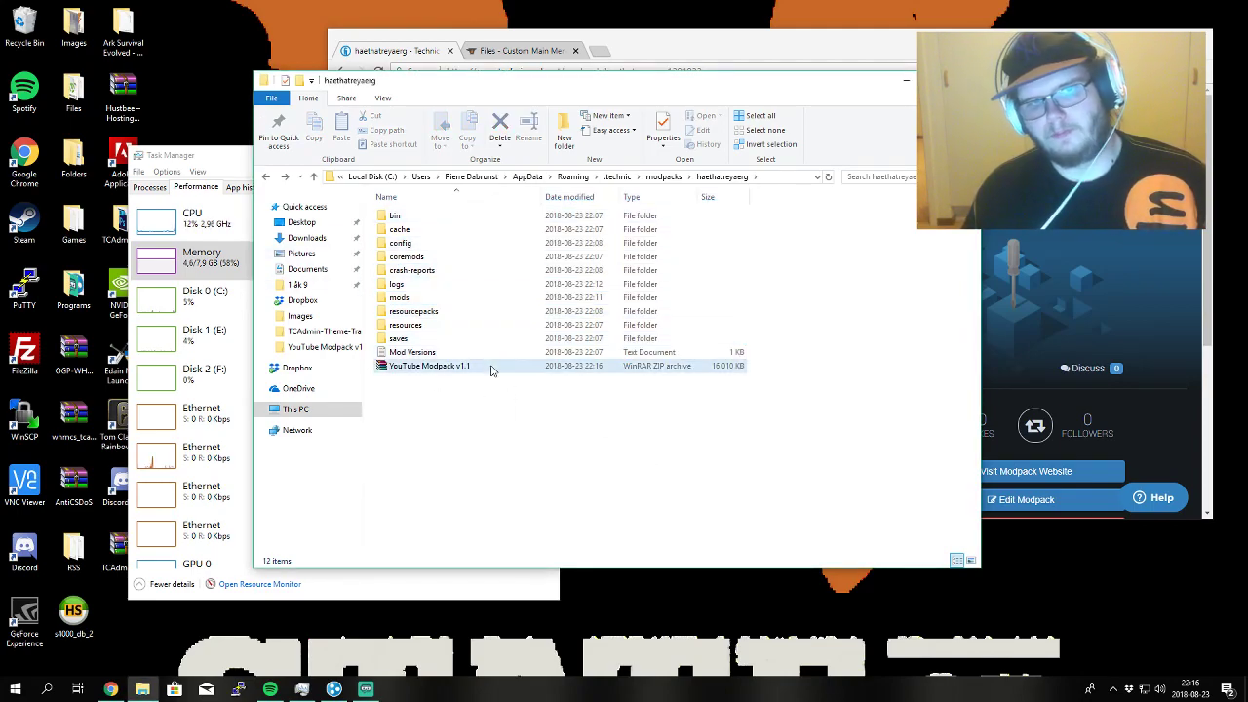
left_click(302, 300)
key("ctrl+v")
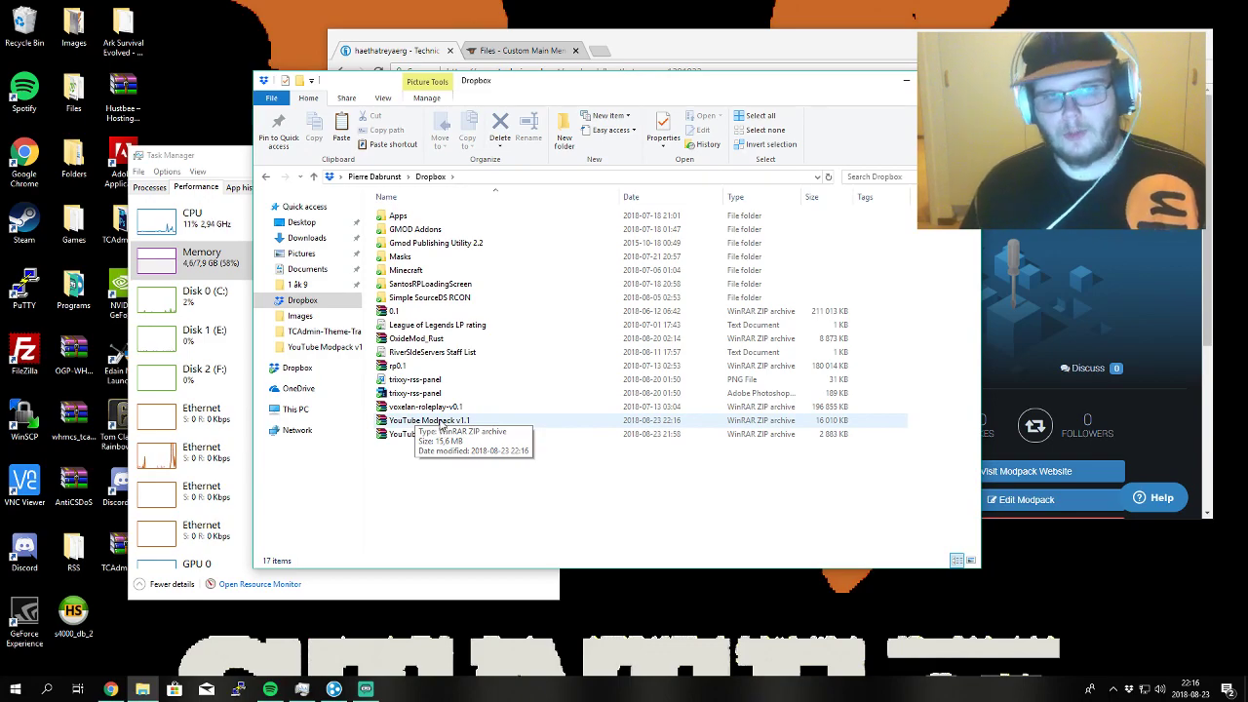
- Delete natives, minecraft.jar, 1.7.10.json, version and version.json from the bin folder of the Dropbox archive YouTube Modpack v1.1, keeping modpack.jar
double_click(444, 421)
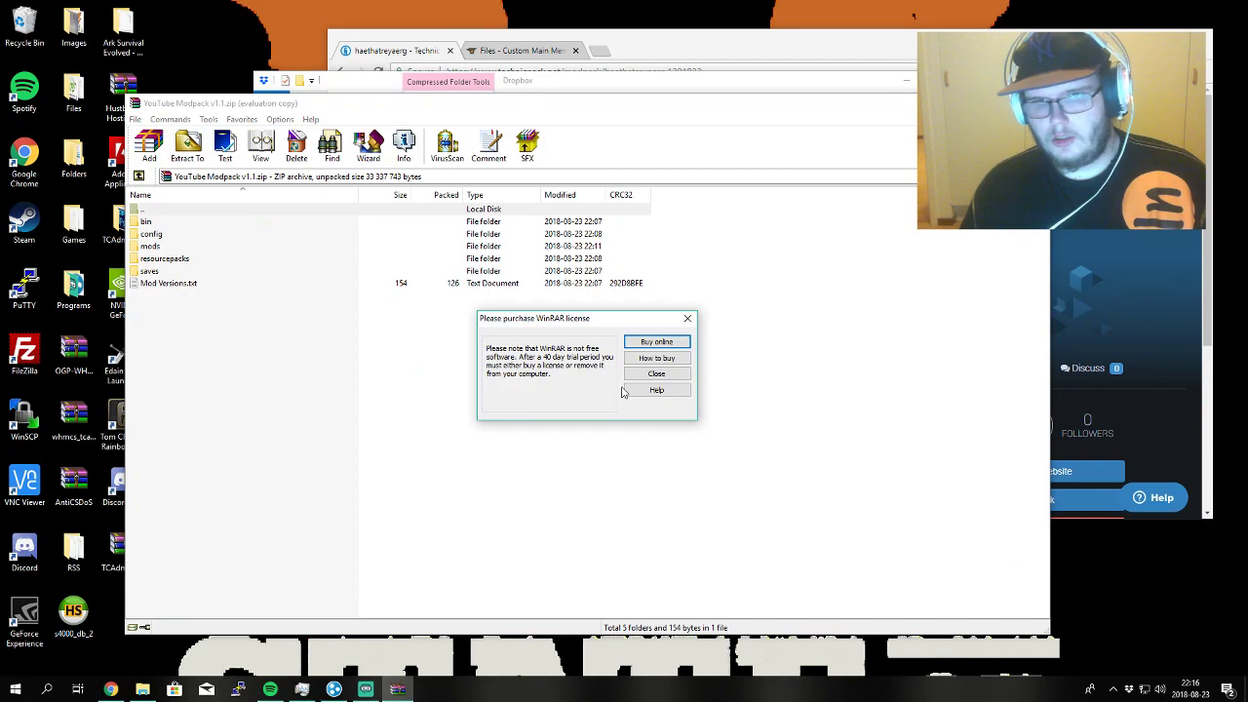
left_click(655, 377)
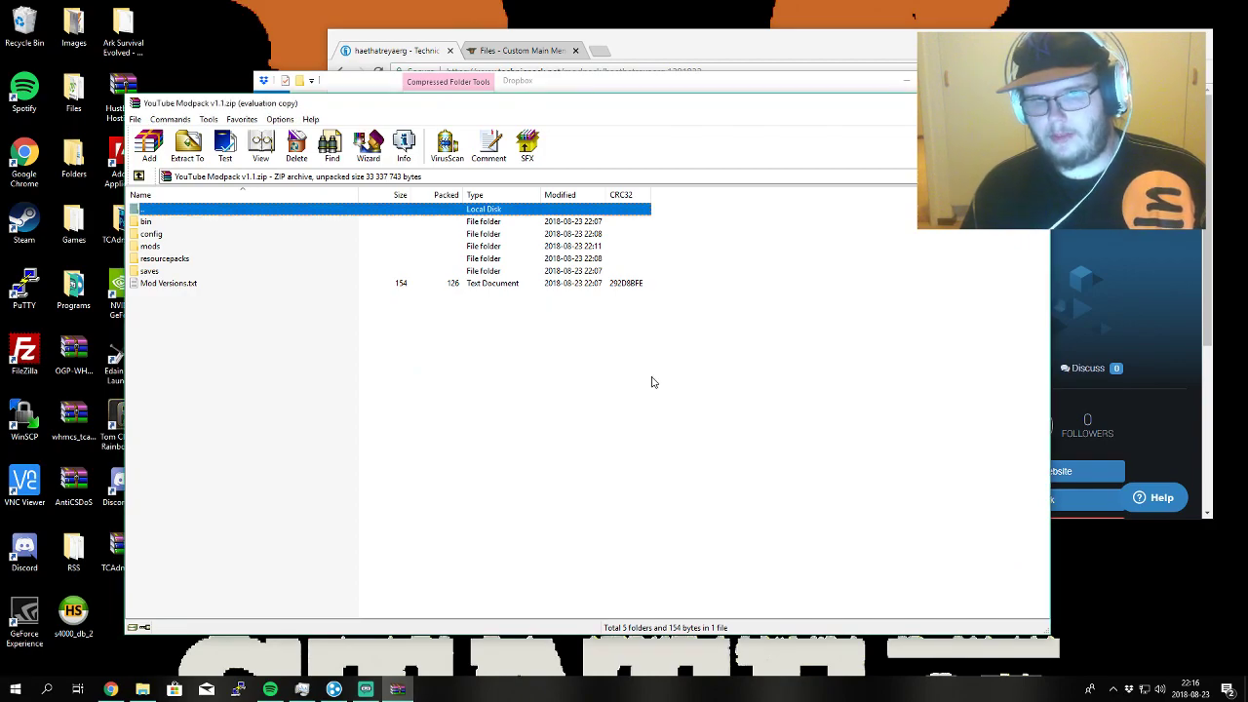
double_click(171, 222)
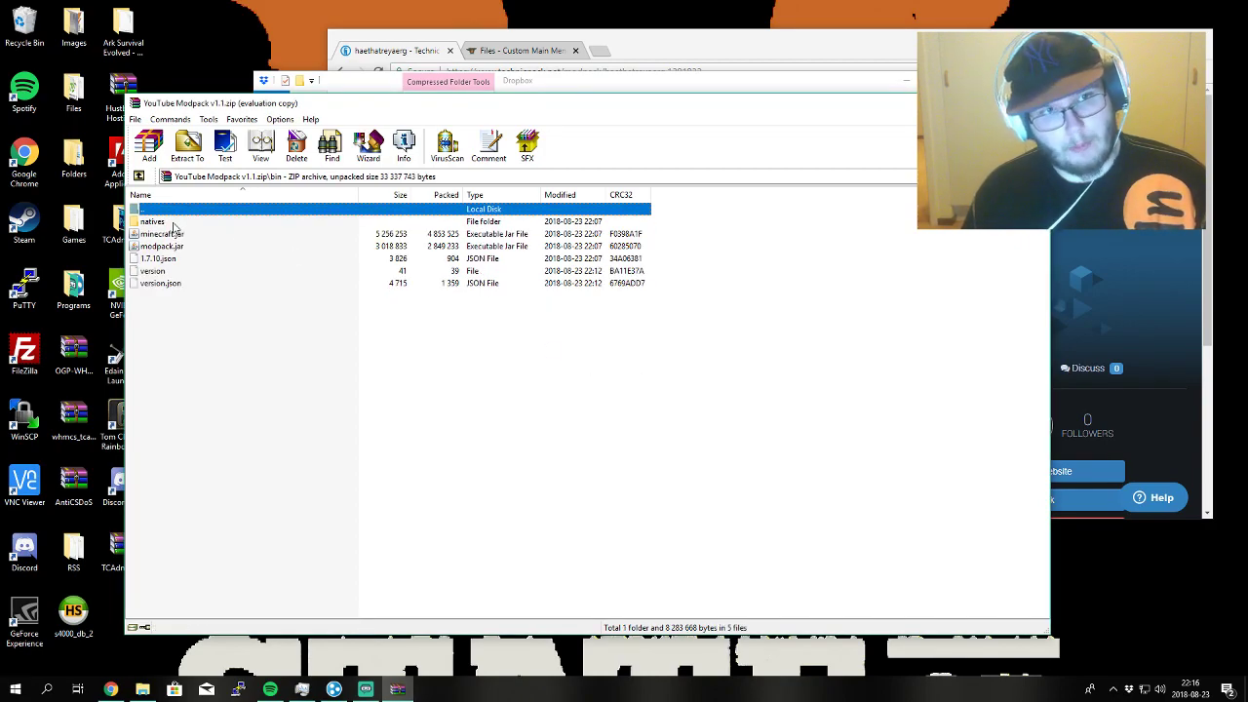
left_click(172, 222)
left_click(182, 235, "ctrl")
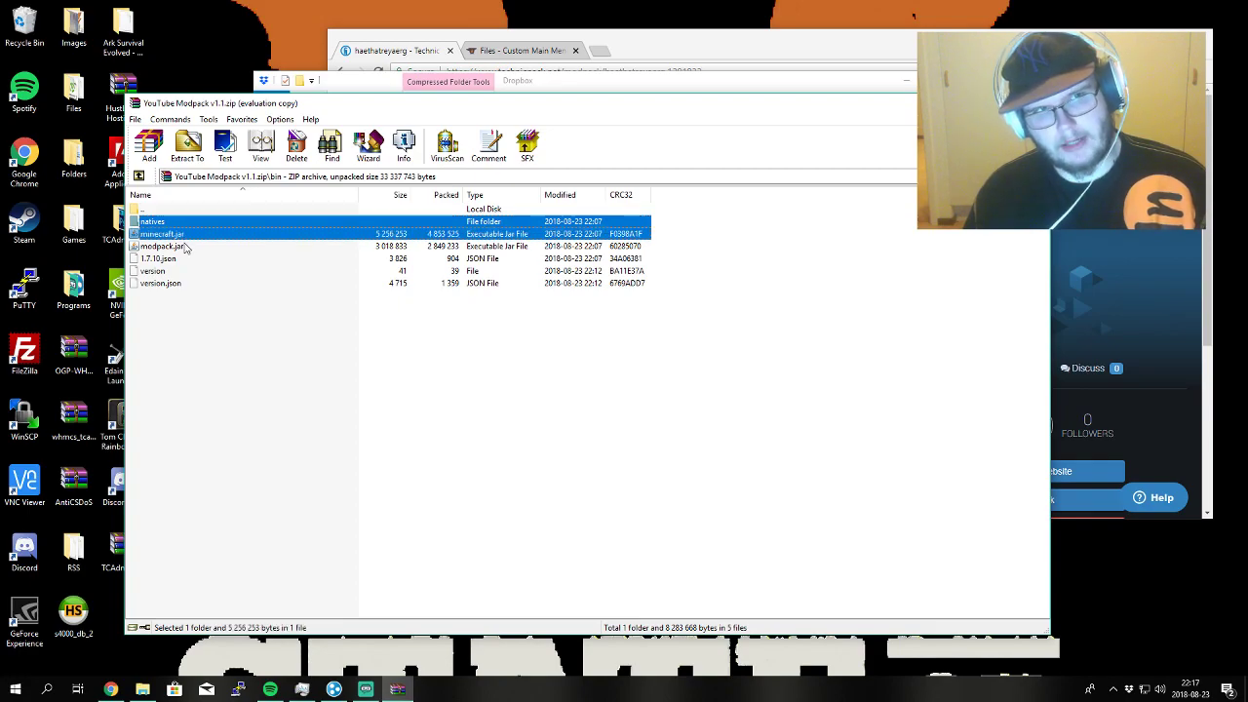
left_click(173, 260, "ctrl")
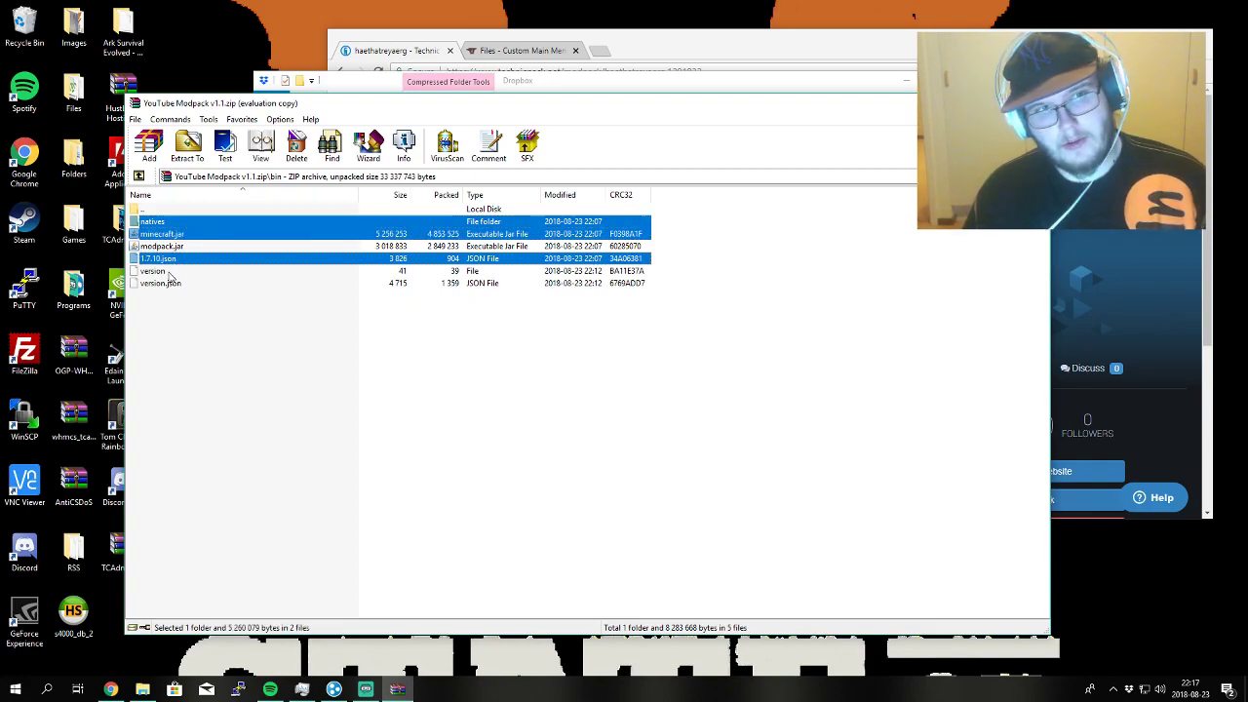
left_click(174, 271, "ctrl")
left_click(175, 284, "ctrl")
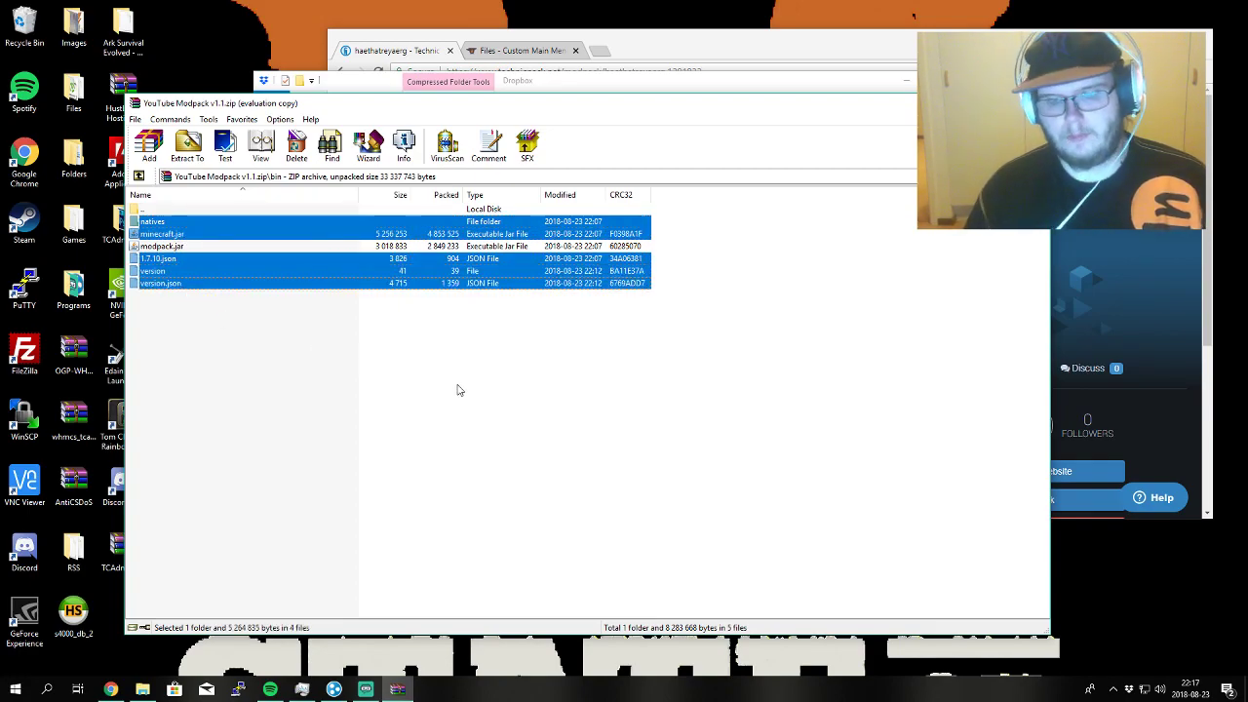
key("Delete")
key("Return")
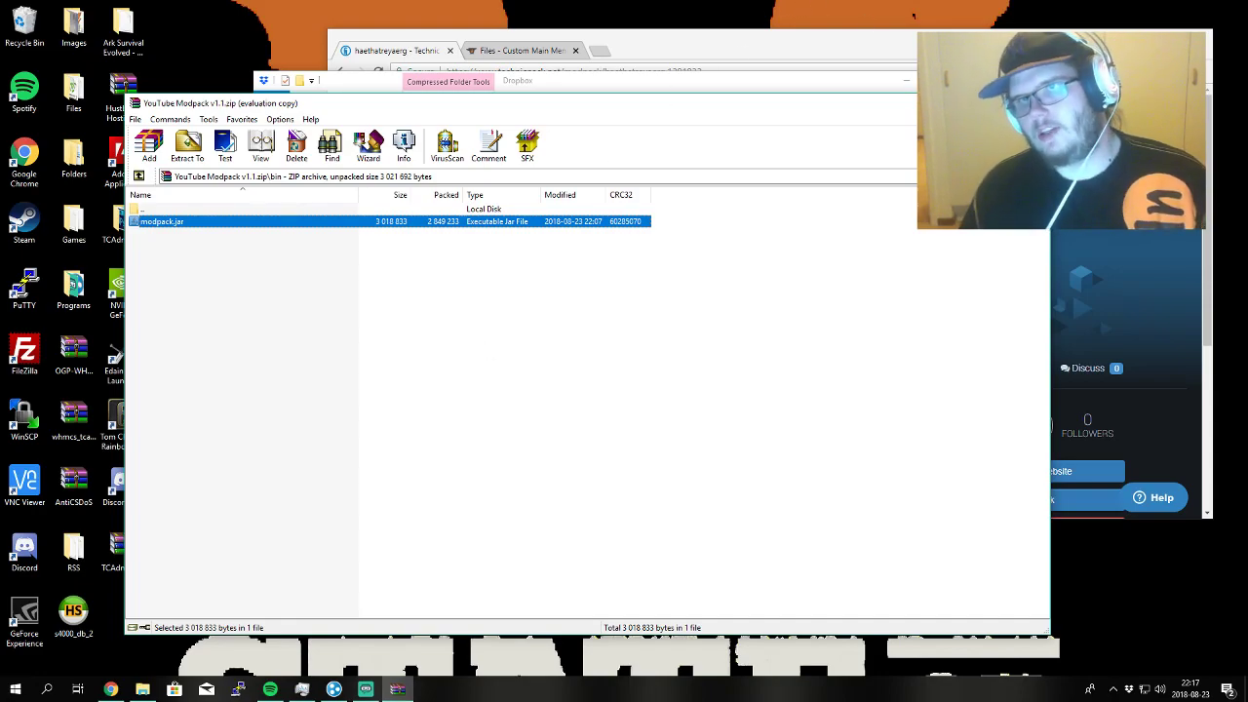
left_click(1035, 103)
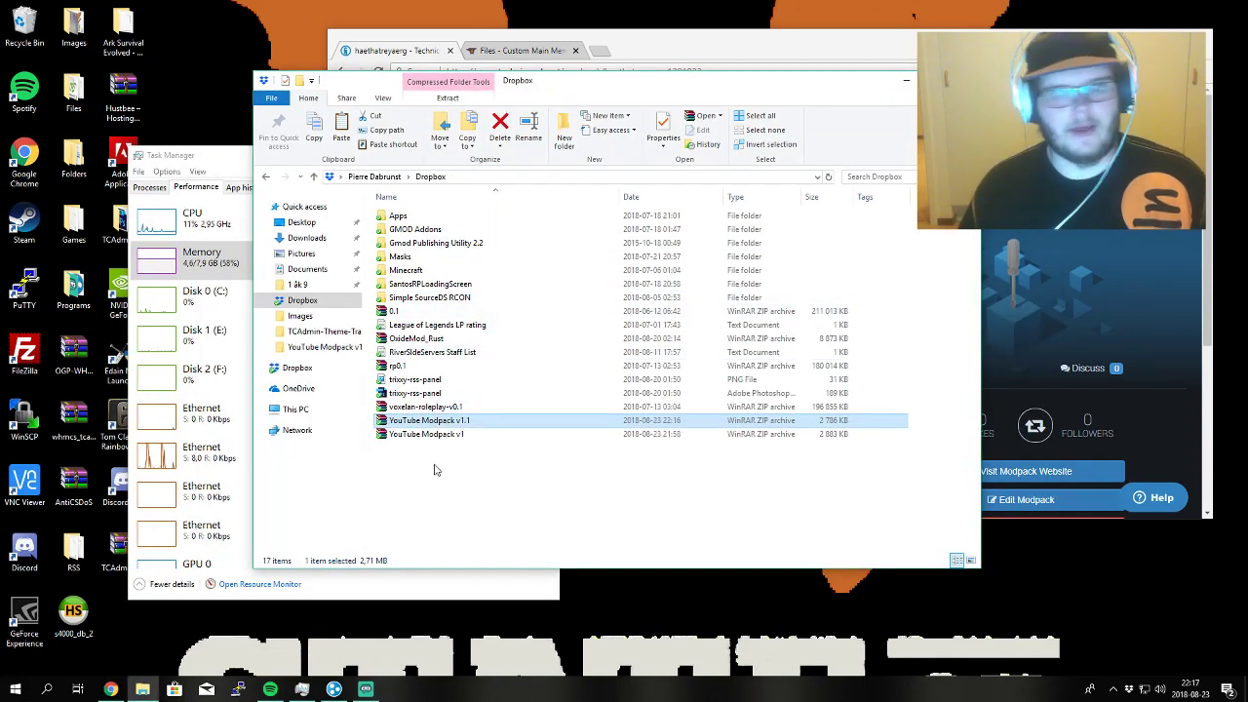
- Copy the Dropbox link of YouTube Modpack v1.1 and switch to the haethatreyaerg modpack page in Chrome
right_click(458, 428)
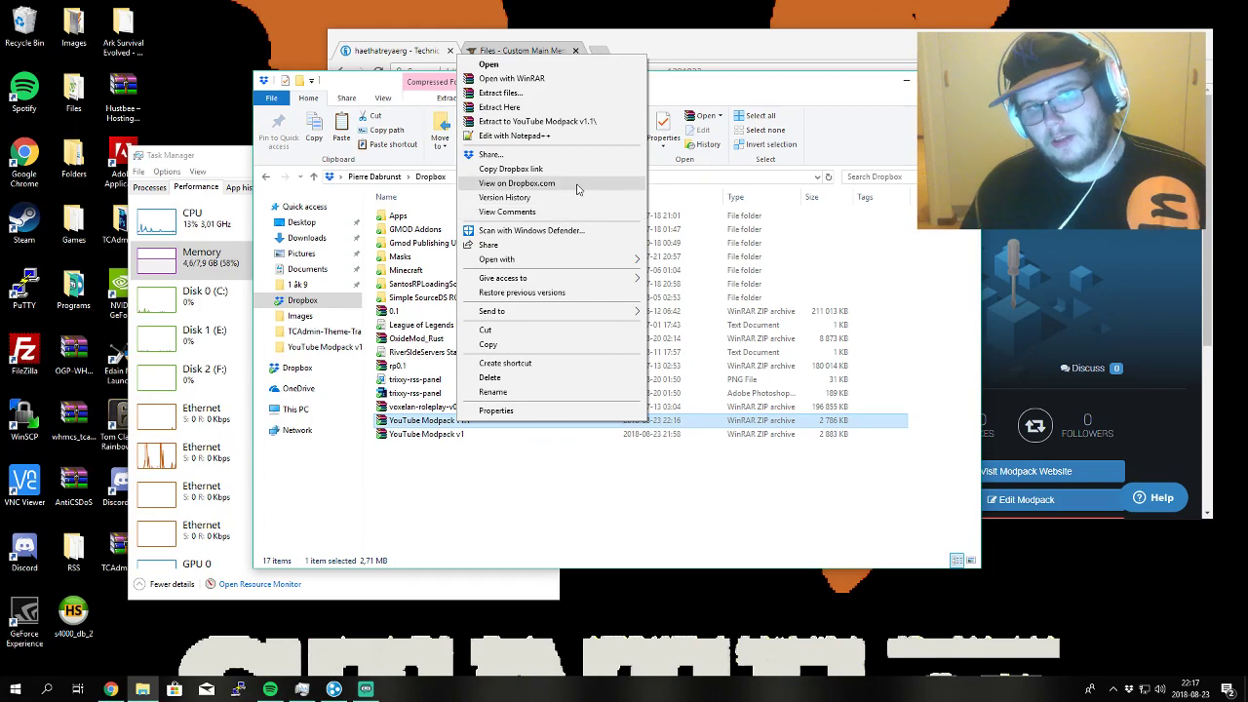
left_click(577, 173)
key("alt+Tab")
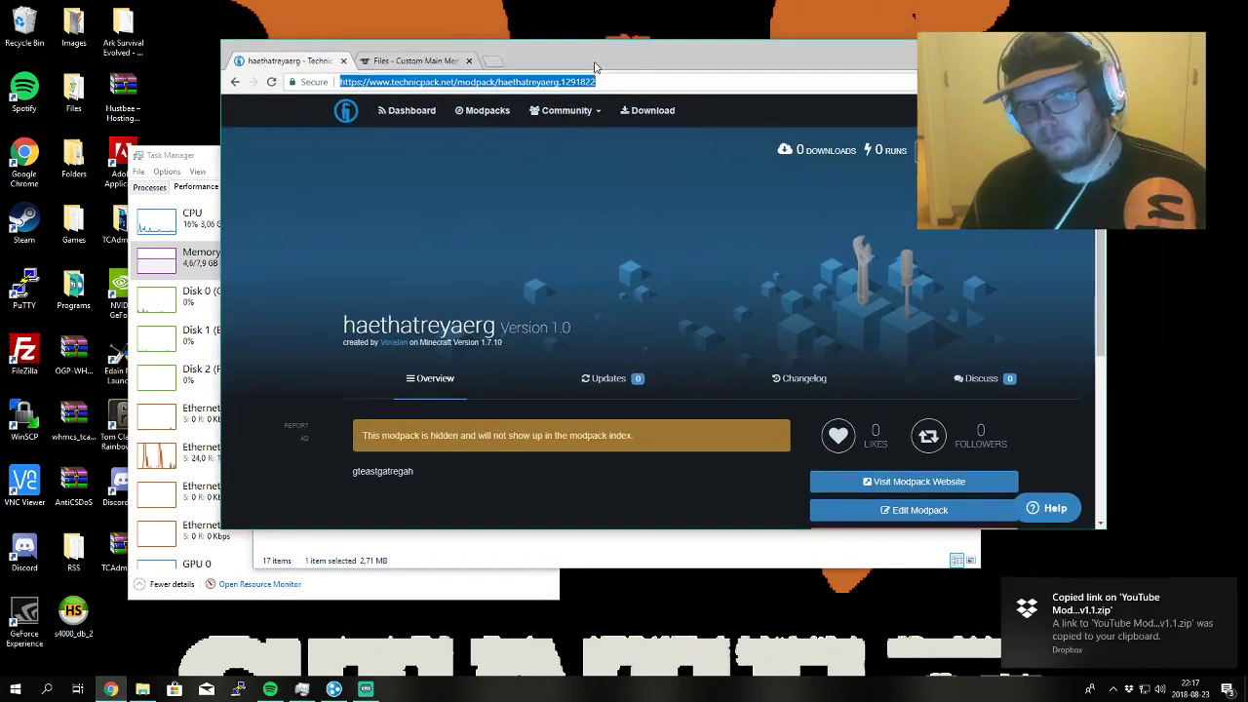
- Edit the modpack, replace its Modpack Location with the copied YouTube Modpack v1.1 link ending in dl=1, and save the changes
left_click(936, 315)
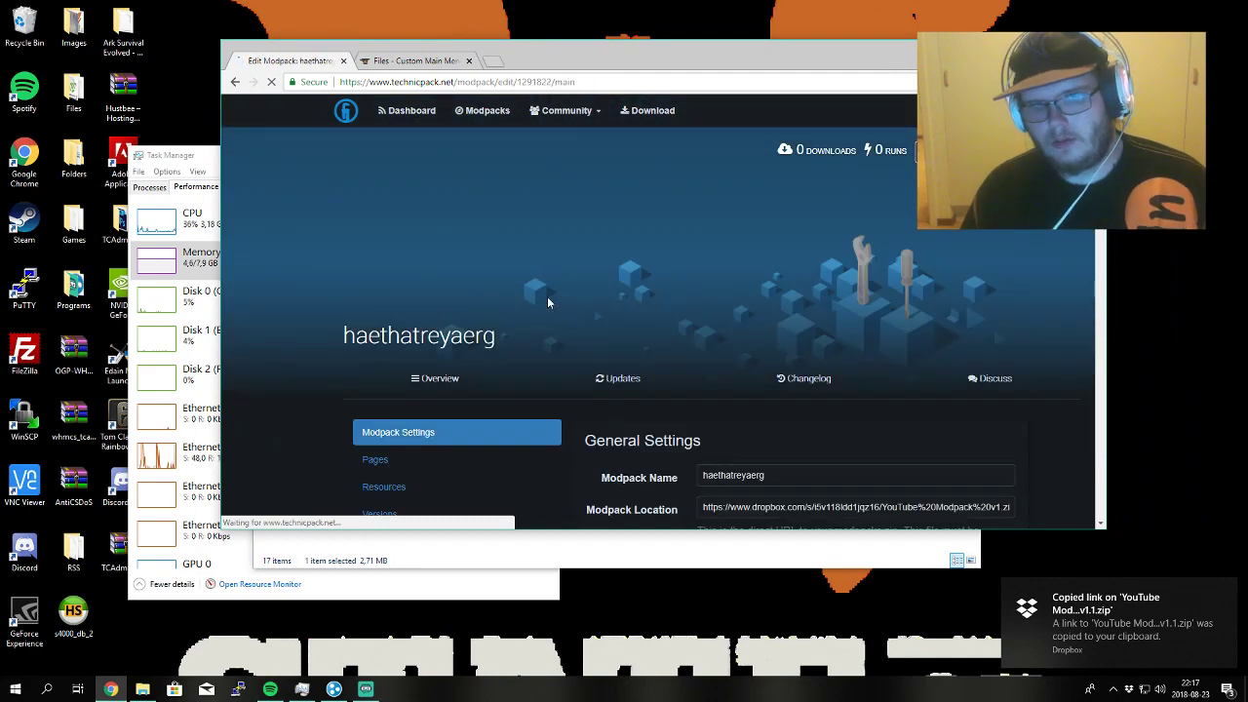
scroll(532, 296, "down", 5)
scroll(790, 380, "up", 2)
left_click(829, 313)
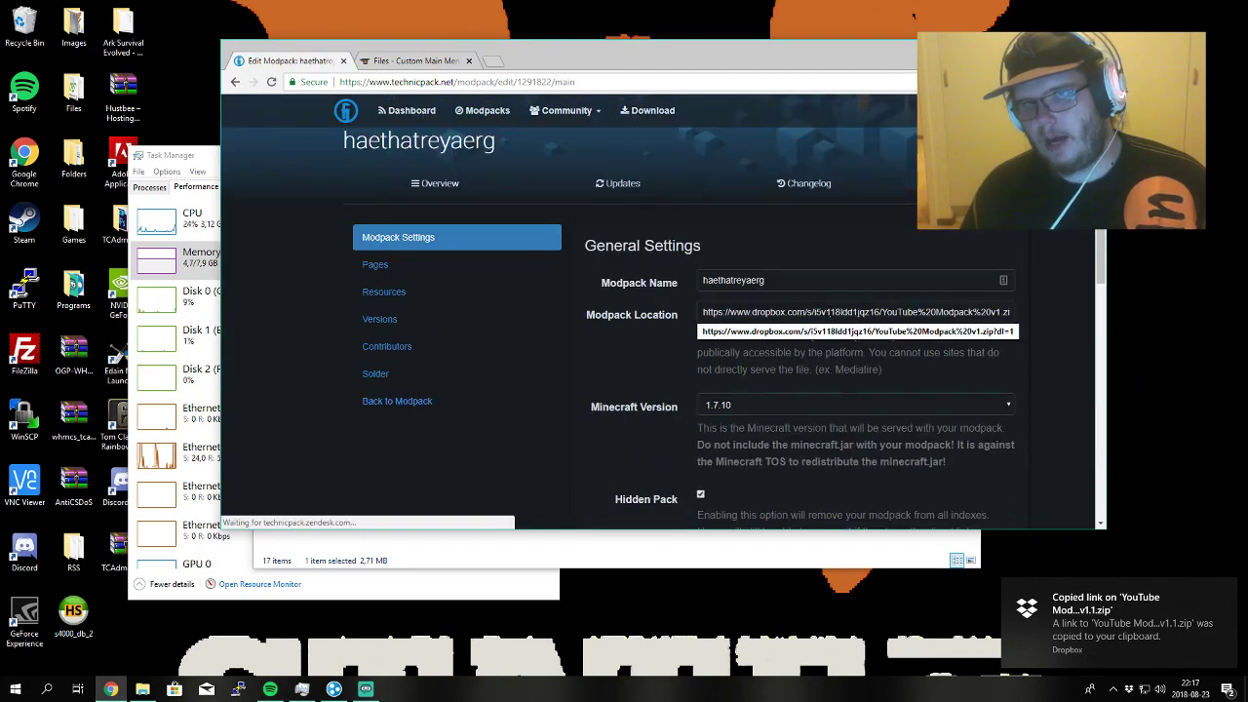
key("ctrl+a")
key("ctrl+v")
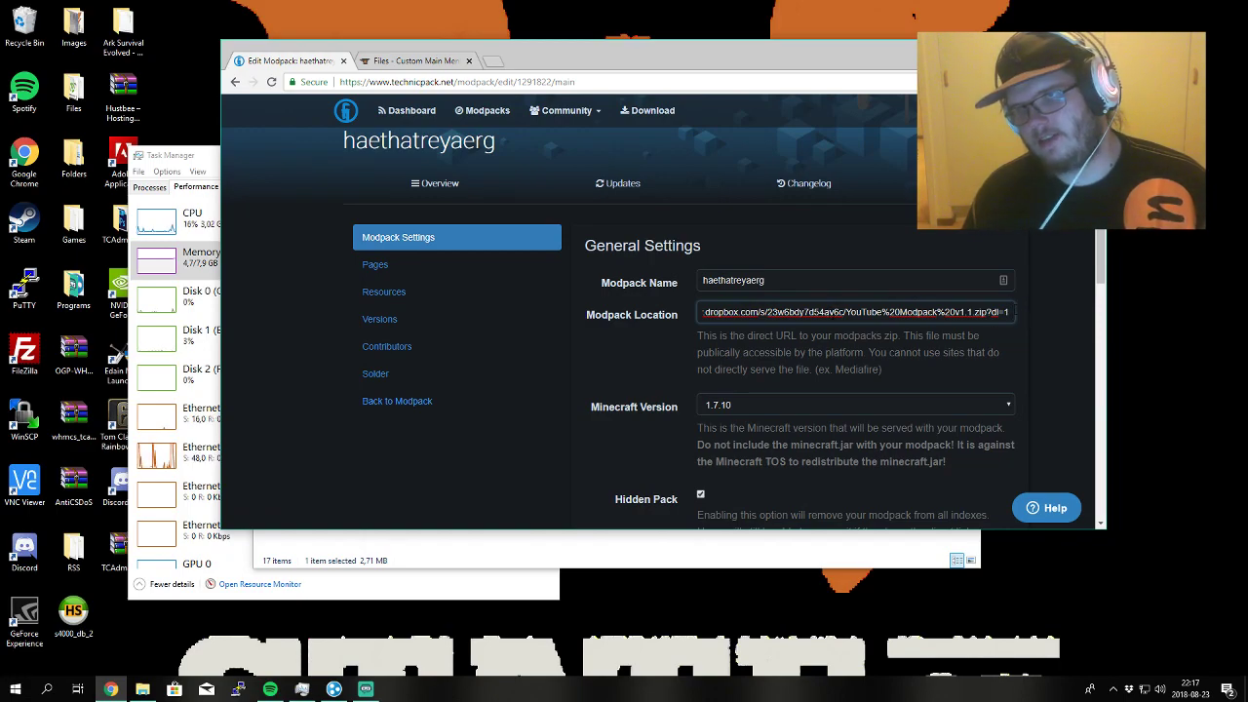
scroll(829, 332, "down", 10)
scroll(683, 371, "down", 5)
left_click(717, 405)
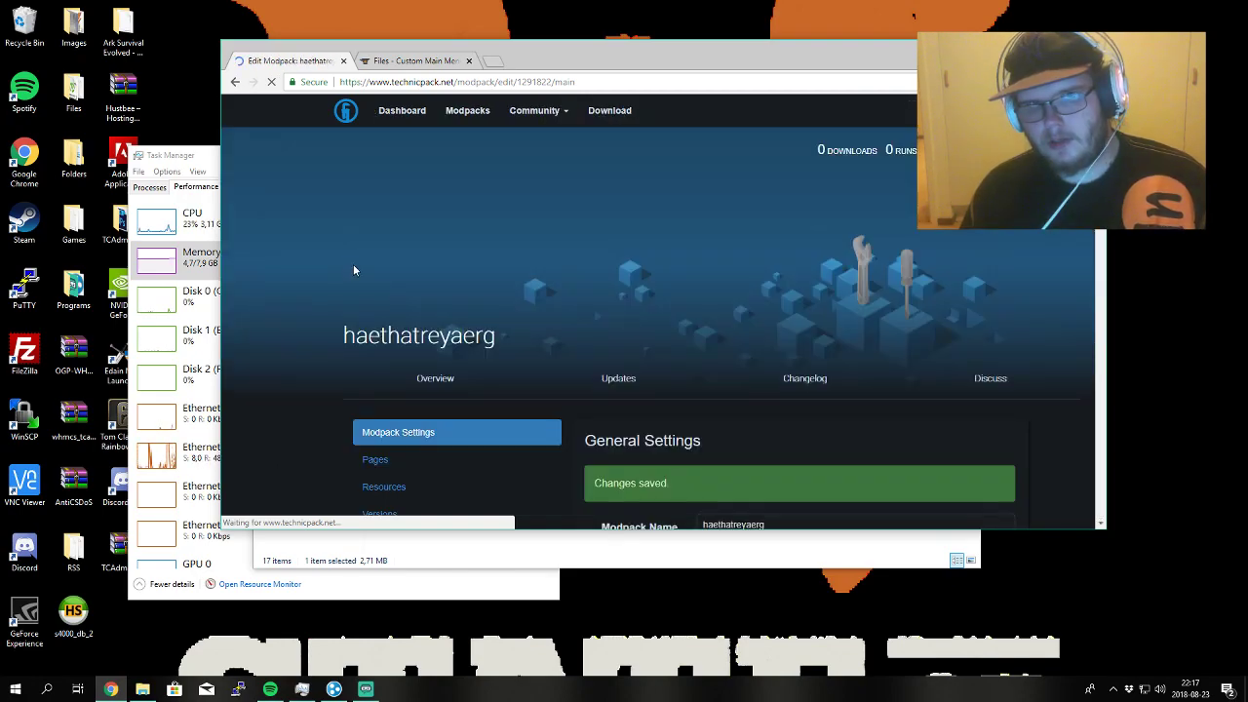
- Open the modpack's version management page and enter 1.1 as the new version number
left_click(463, 388)
scroll(593, 391, "down", 2)
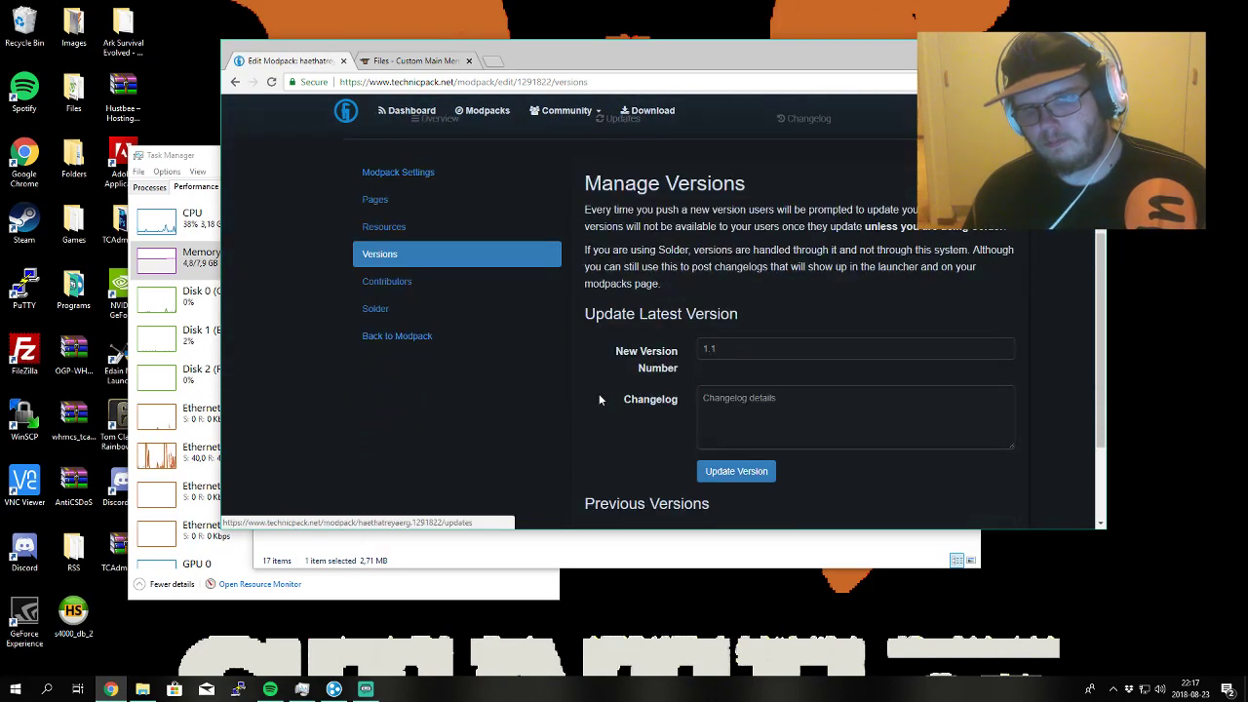
left_click(743, 343)
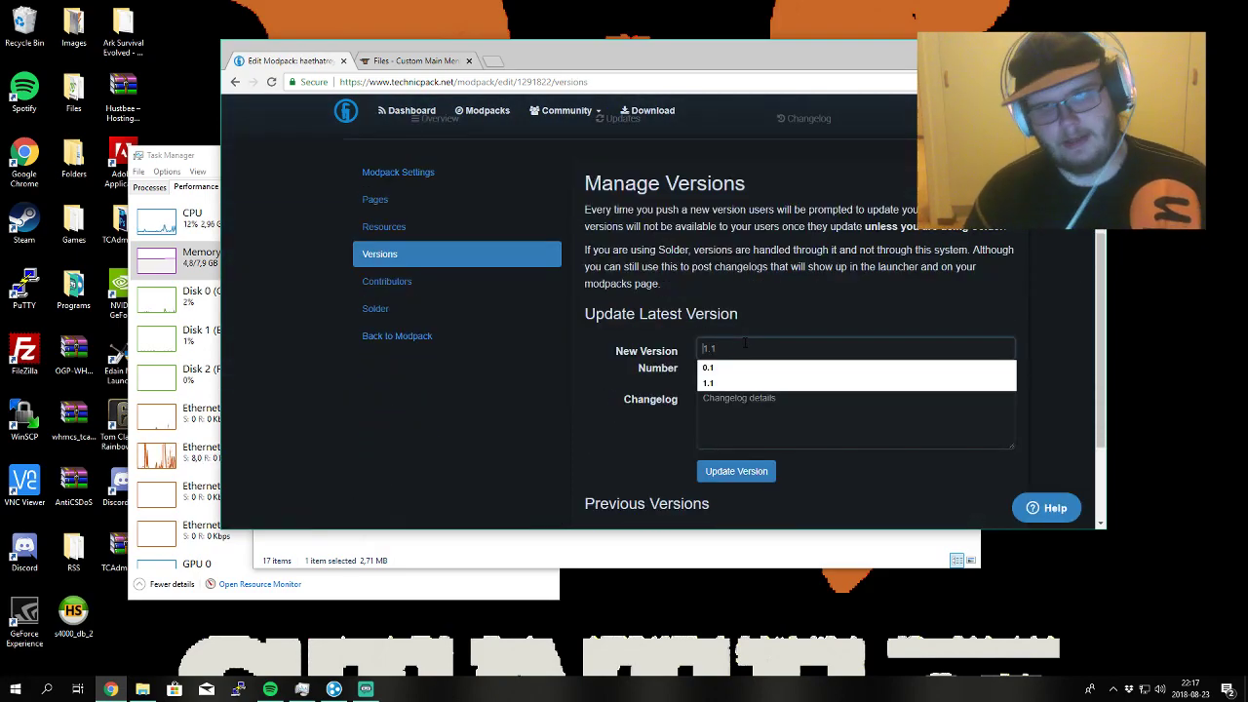
type("1.1")
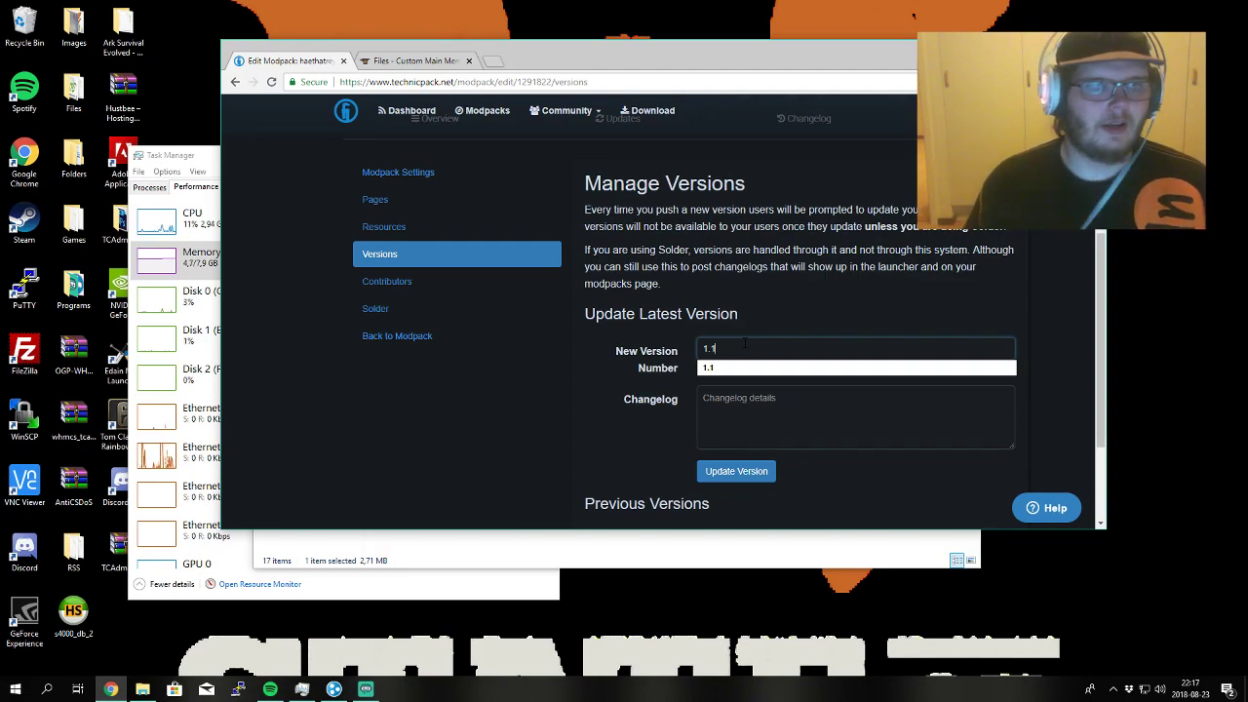
left_click(615, 351)
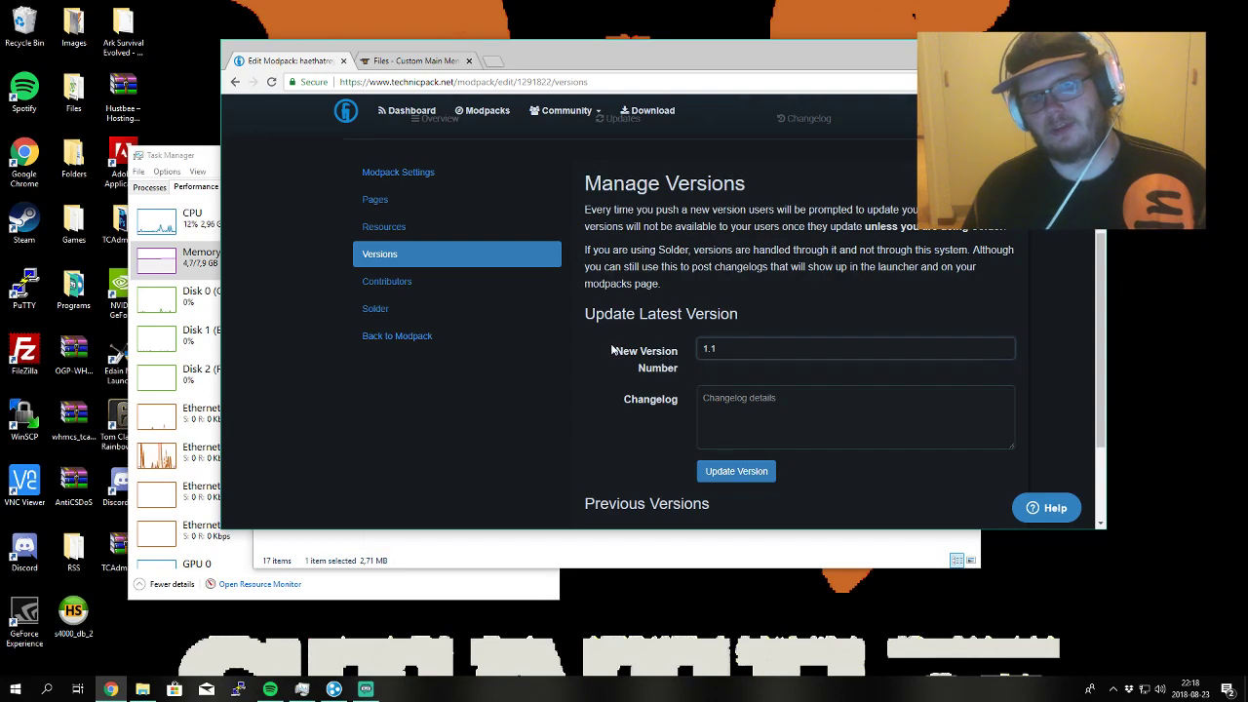
left_click(726, 402)
scroll(725, 371, "down", 2)
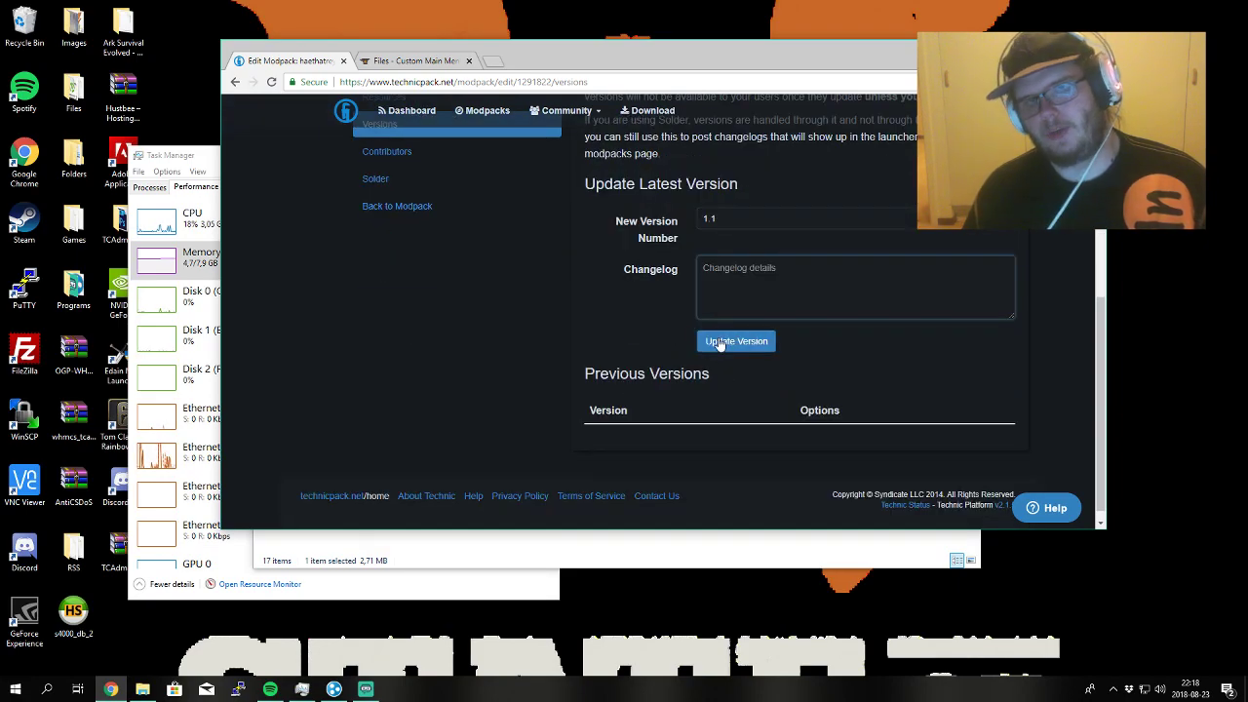
left_click(728, 217)
left_click(673, 231)
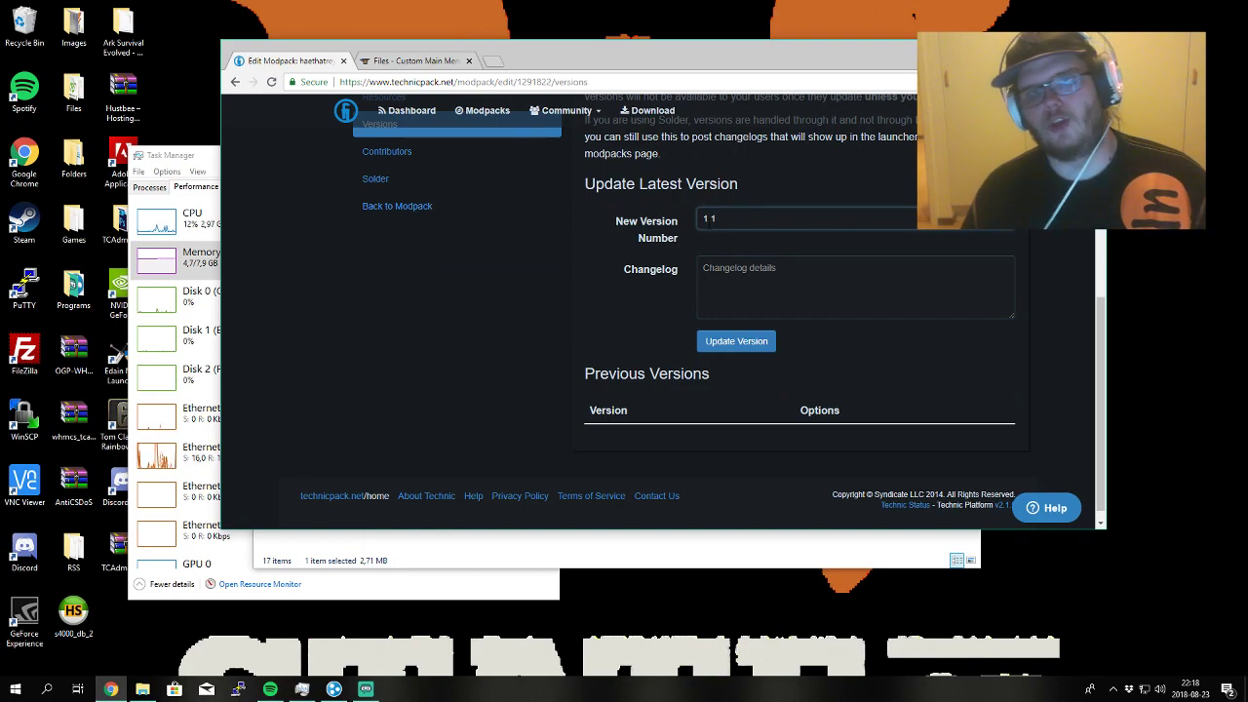
left_click(710, 218)
left_click(646, 241)
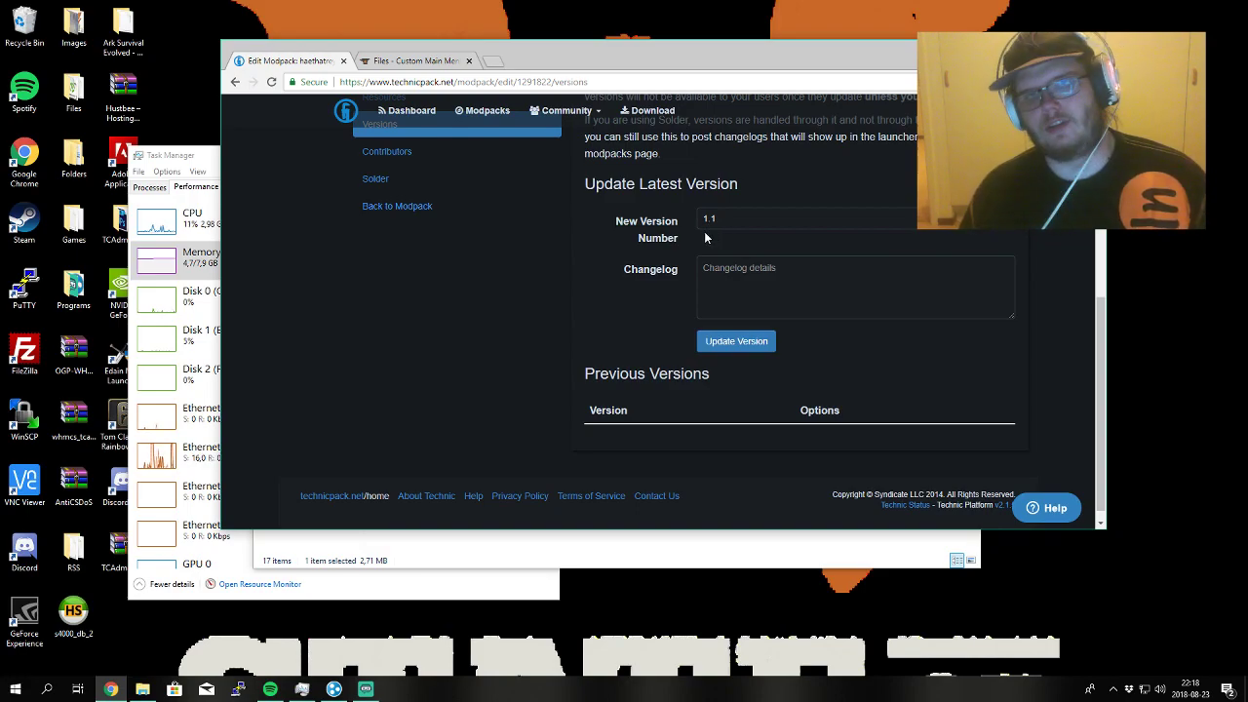
- Enter the changelog "Updated mods and whatnot" and publish the version update
left_click(732, 268)
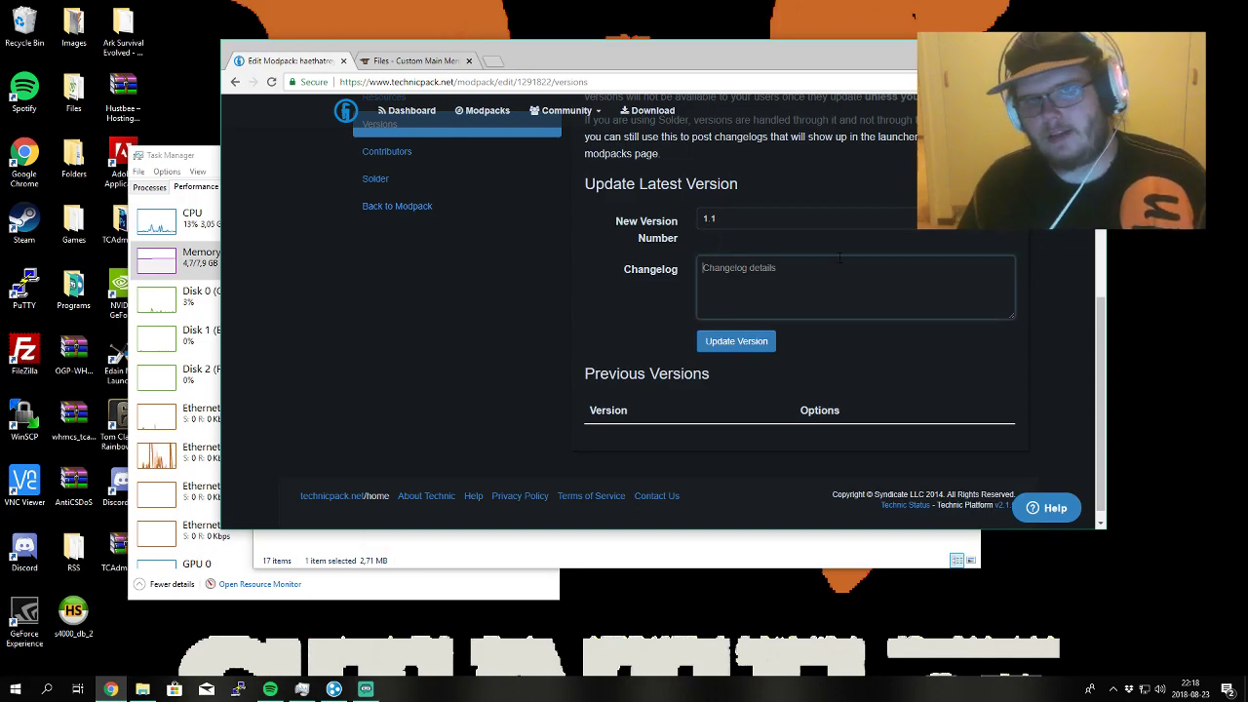
type("Updated mods and whatnot")
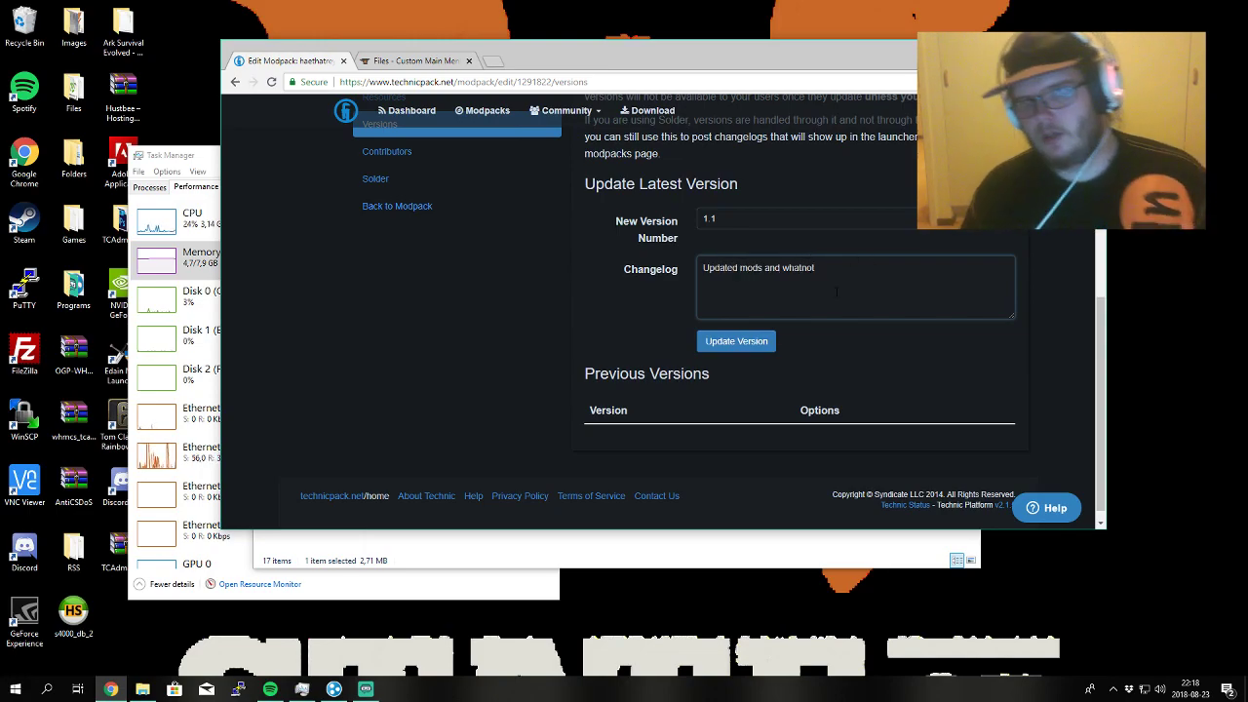
left_click(836, 343)
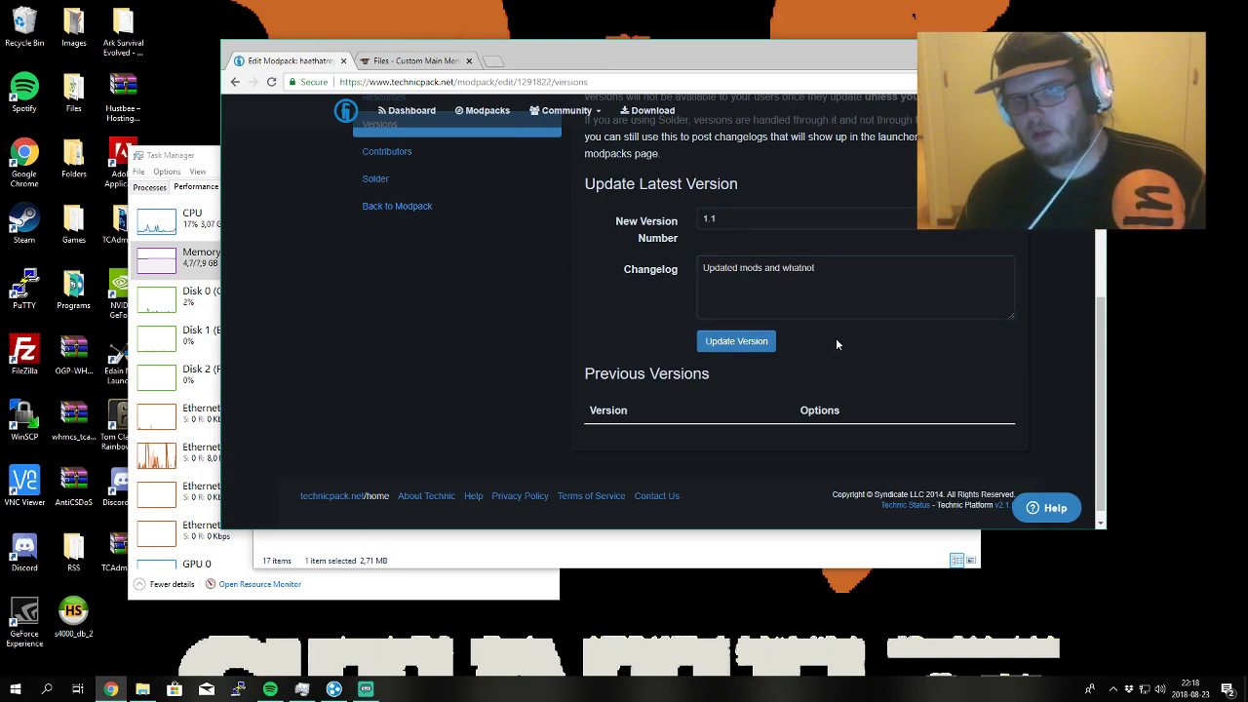
left_click(760, 353)
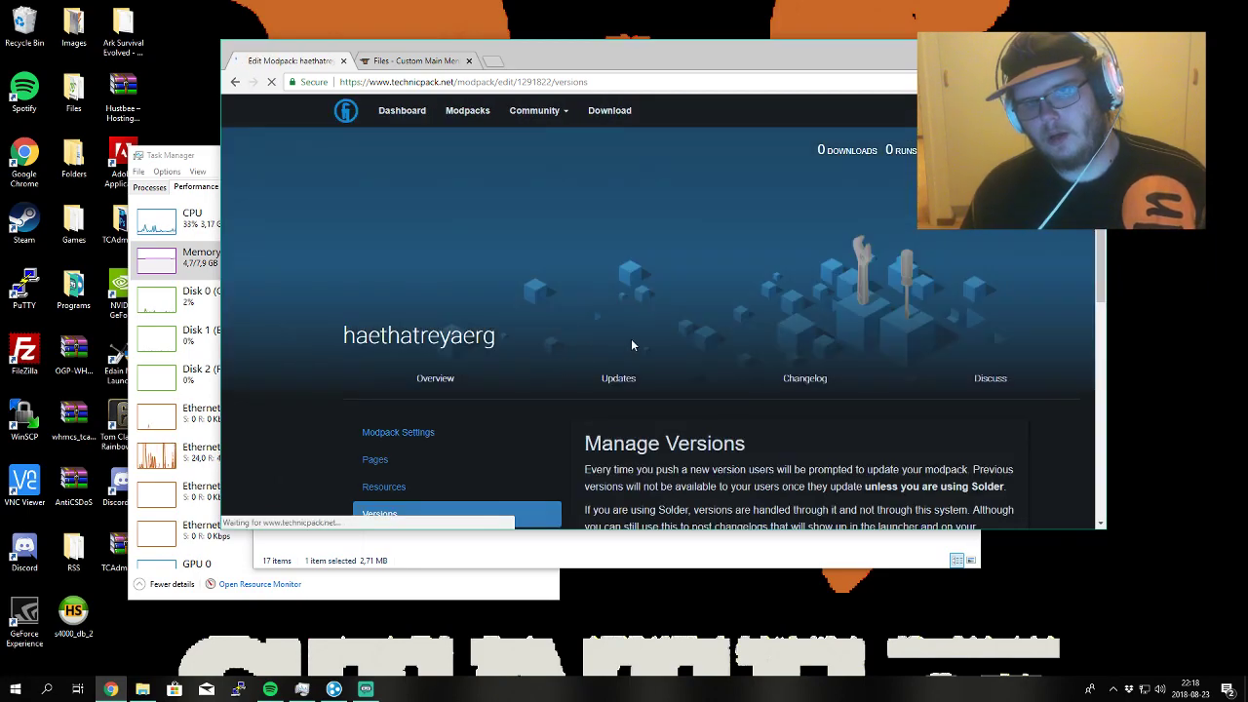
scroll(751, 361, "down", 2)
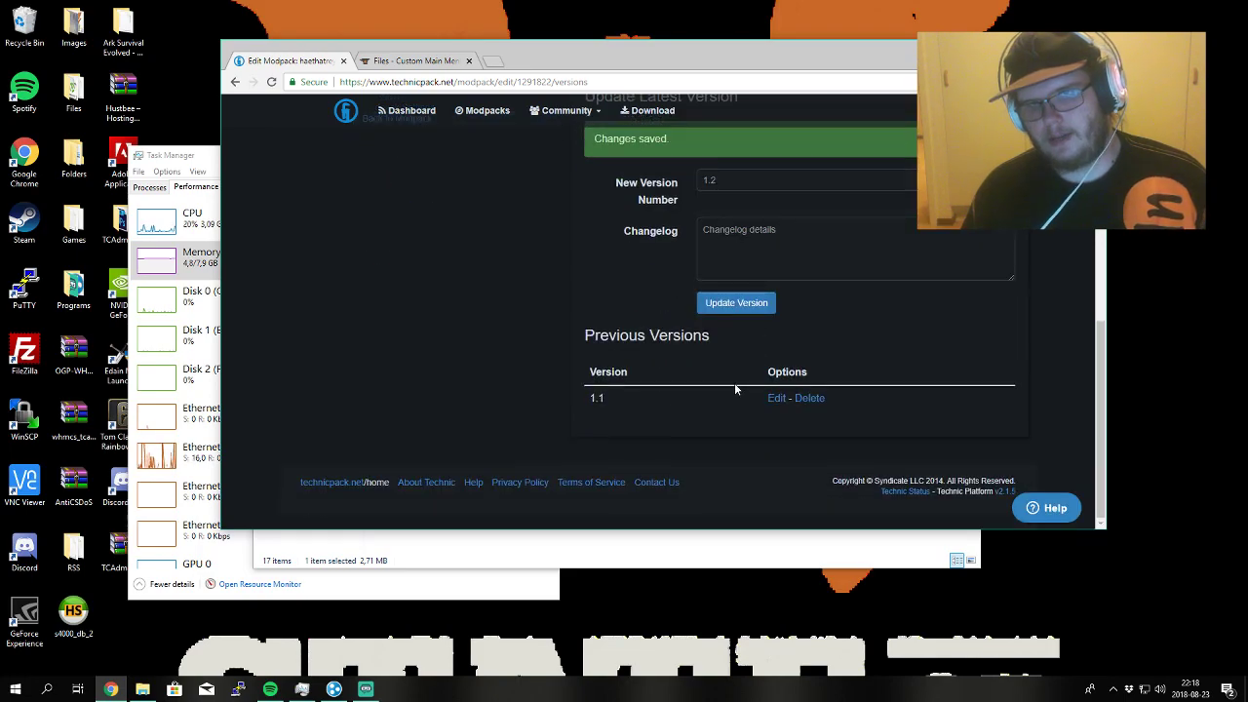
- Start Technic Launcher from the desktop Games folder and bring its main window to the front
double_click(74, 223)
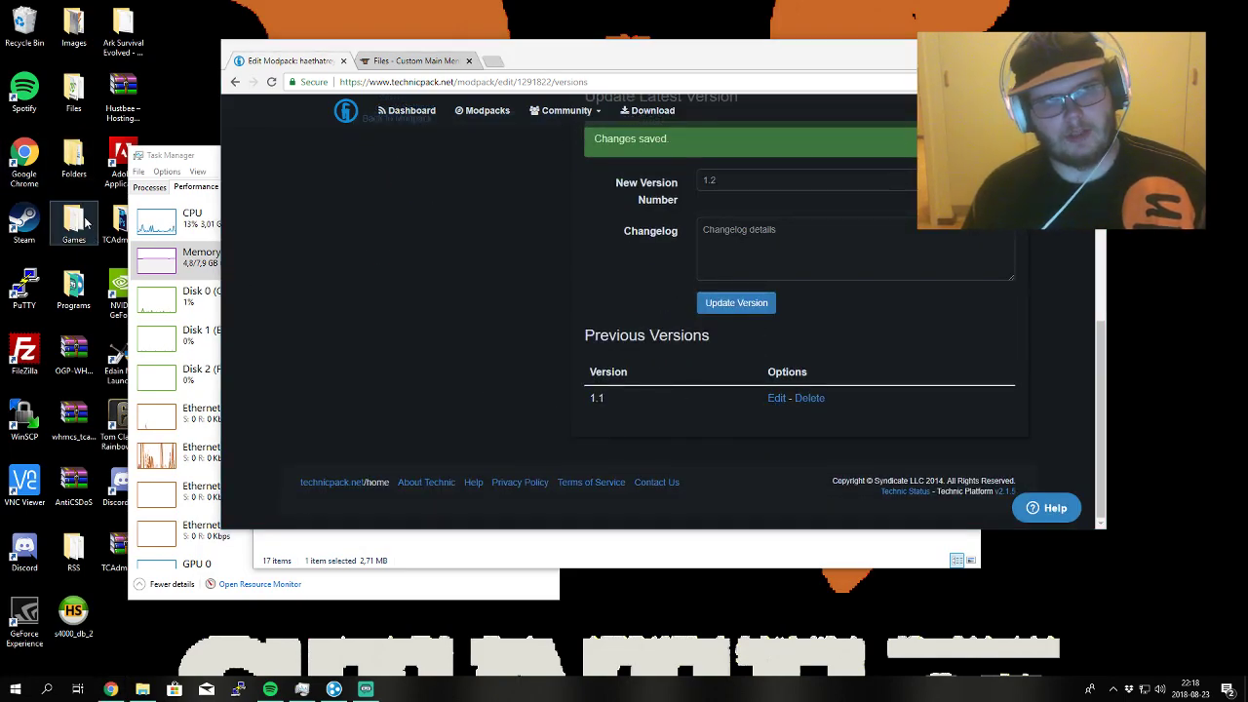
scroll(582, 371, "down", 2)
left_click(488, 472)
key("alt+F4")
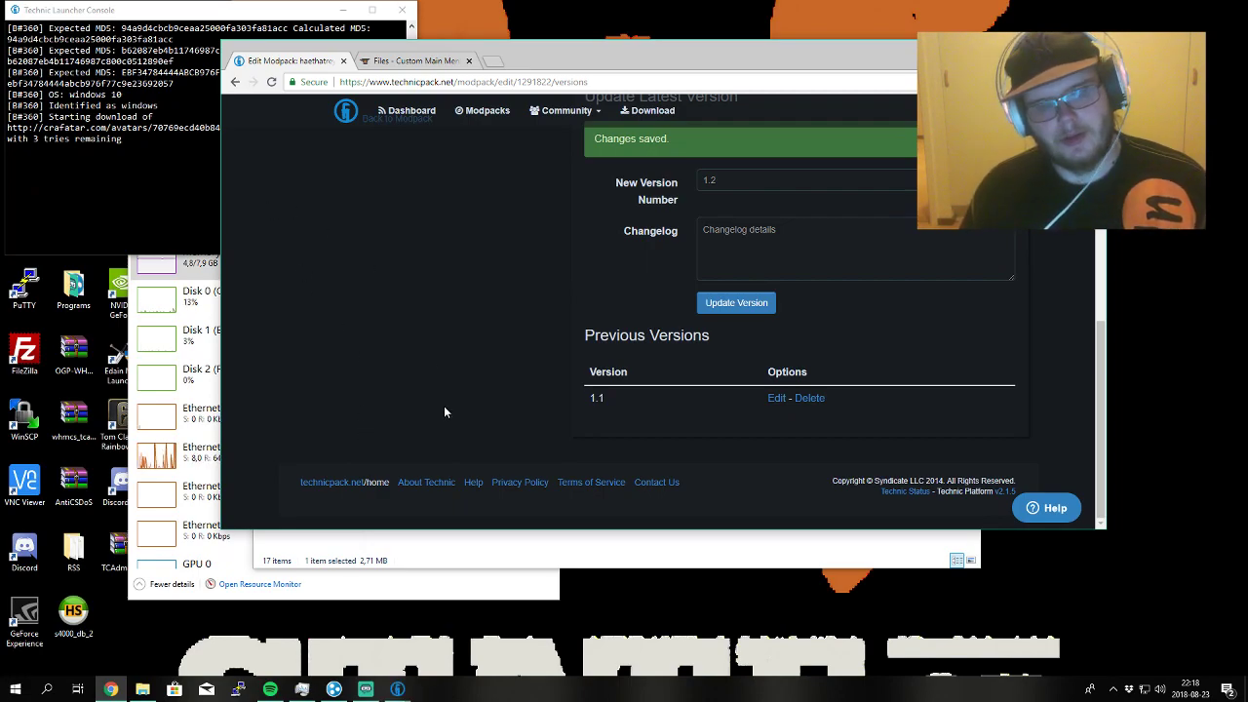
mouse_move(398, 695)
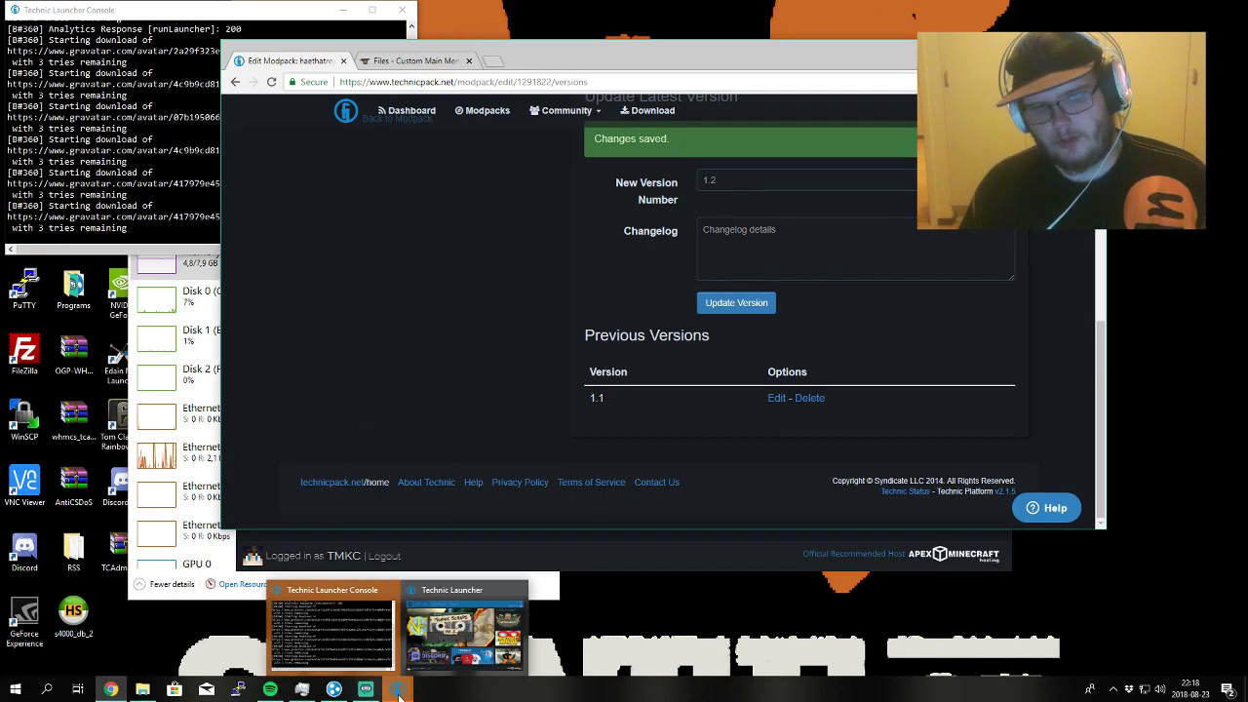
left_click(464, 633)
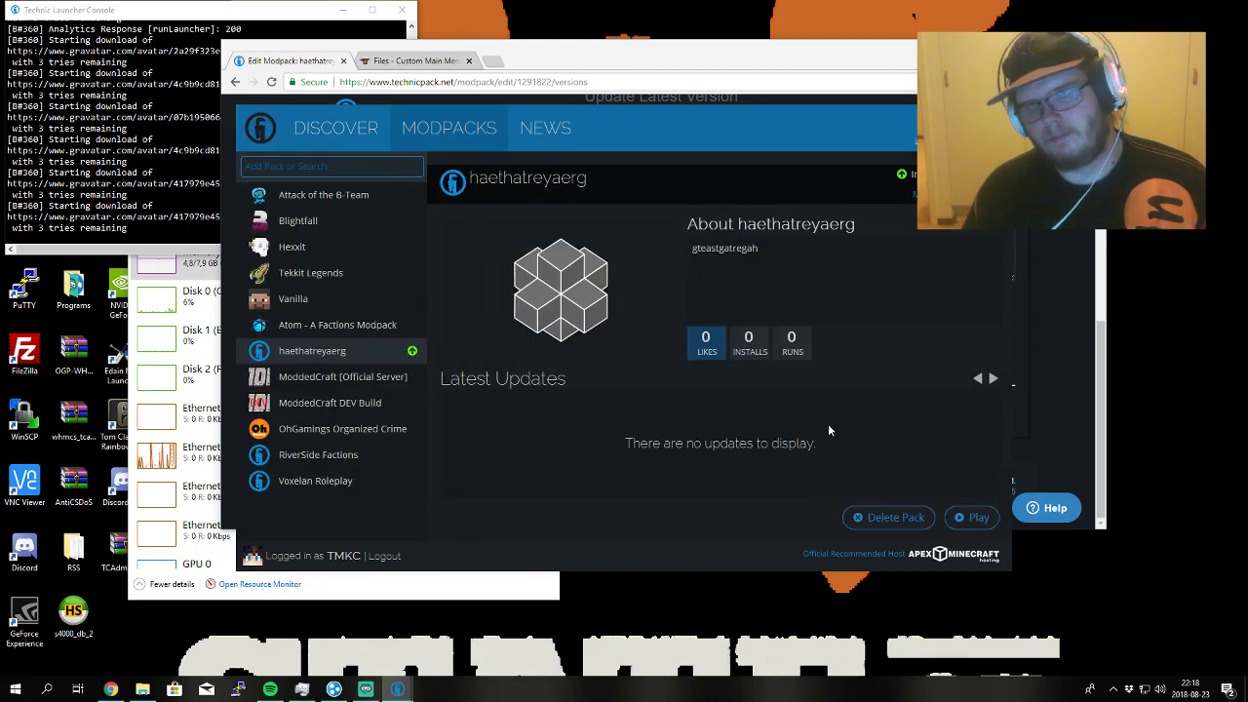
- Launch haethatreyaerg, accept the pack update, and check the version in the console's Dropbox download link
left_click(975, 516)
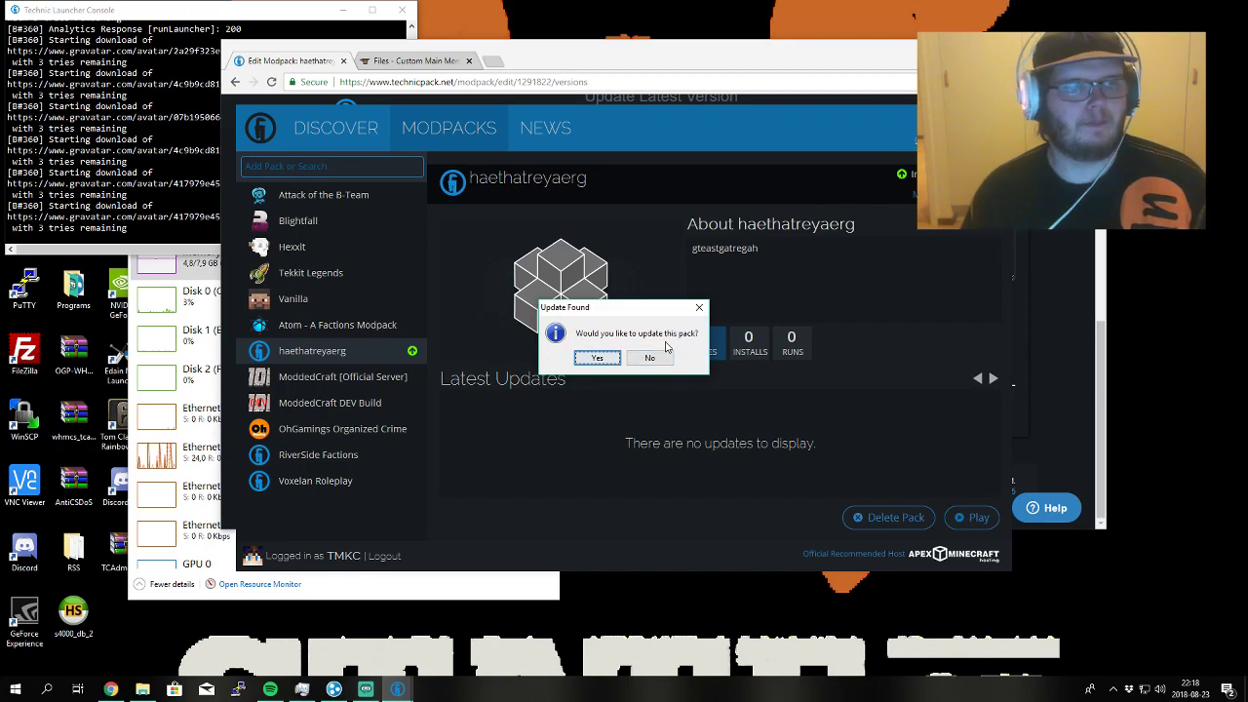
left_click(606, 359)
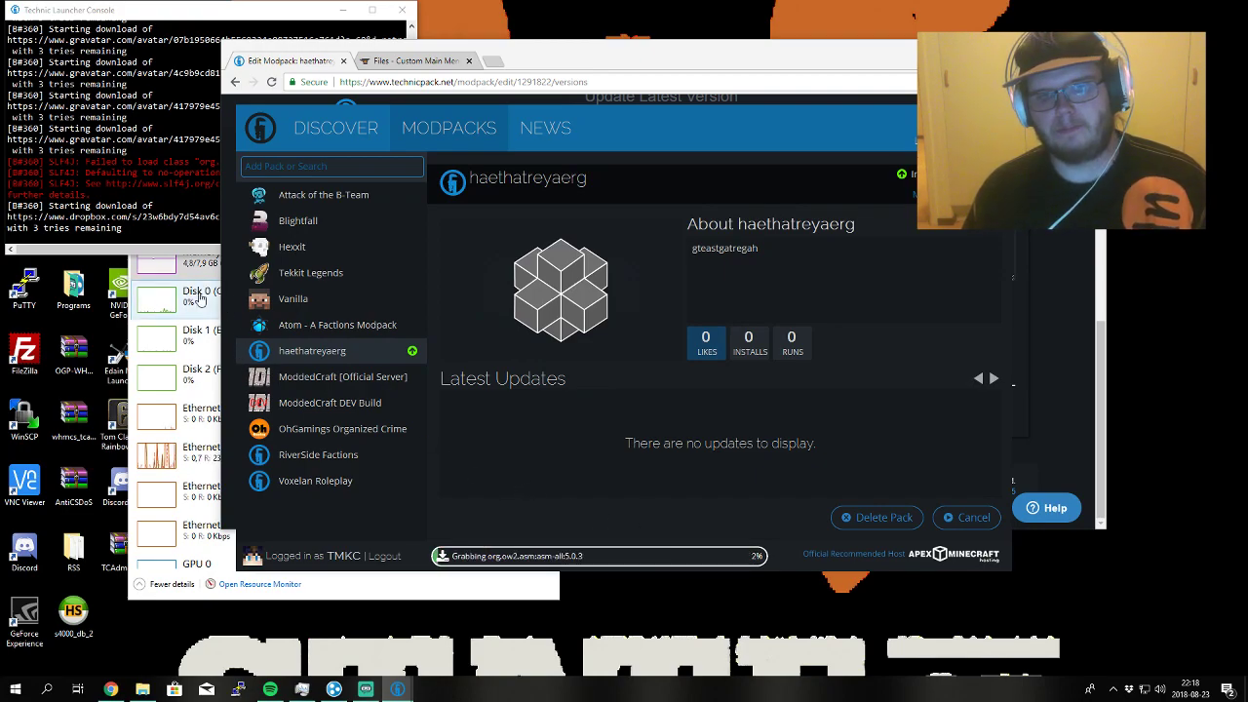
left_click(98, 205)
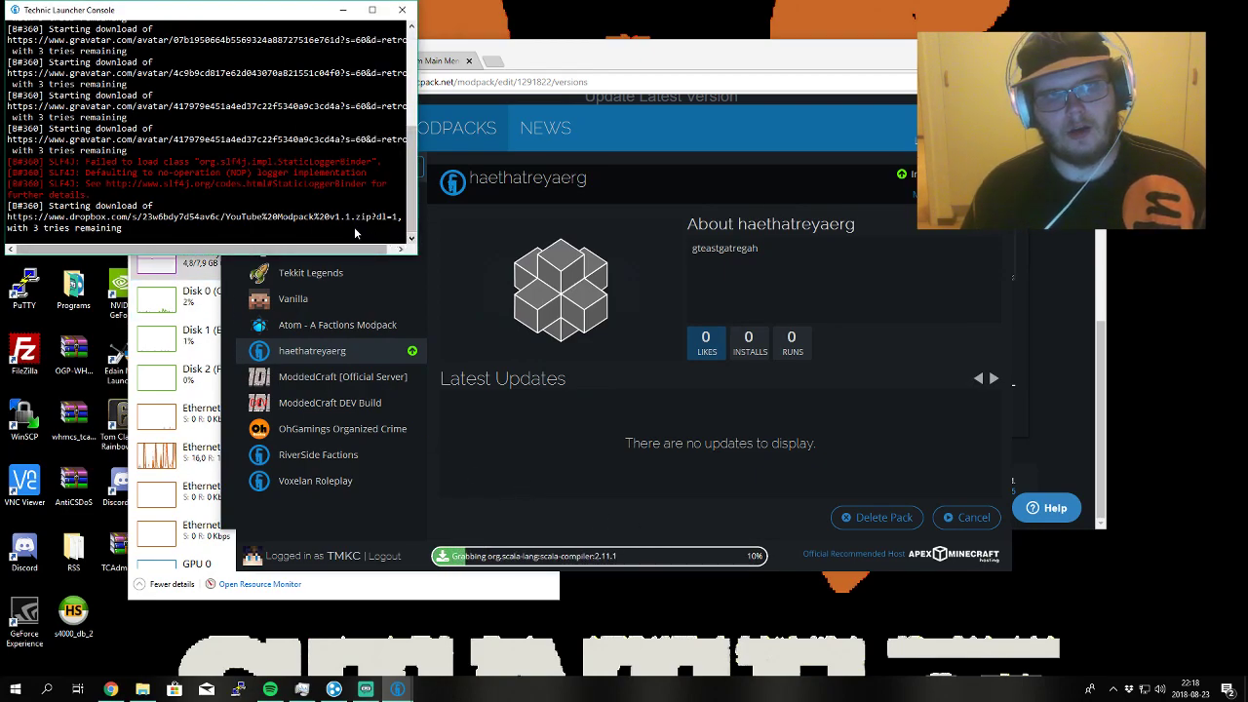
left_click_drag(349, 219, 335, 219)
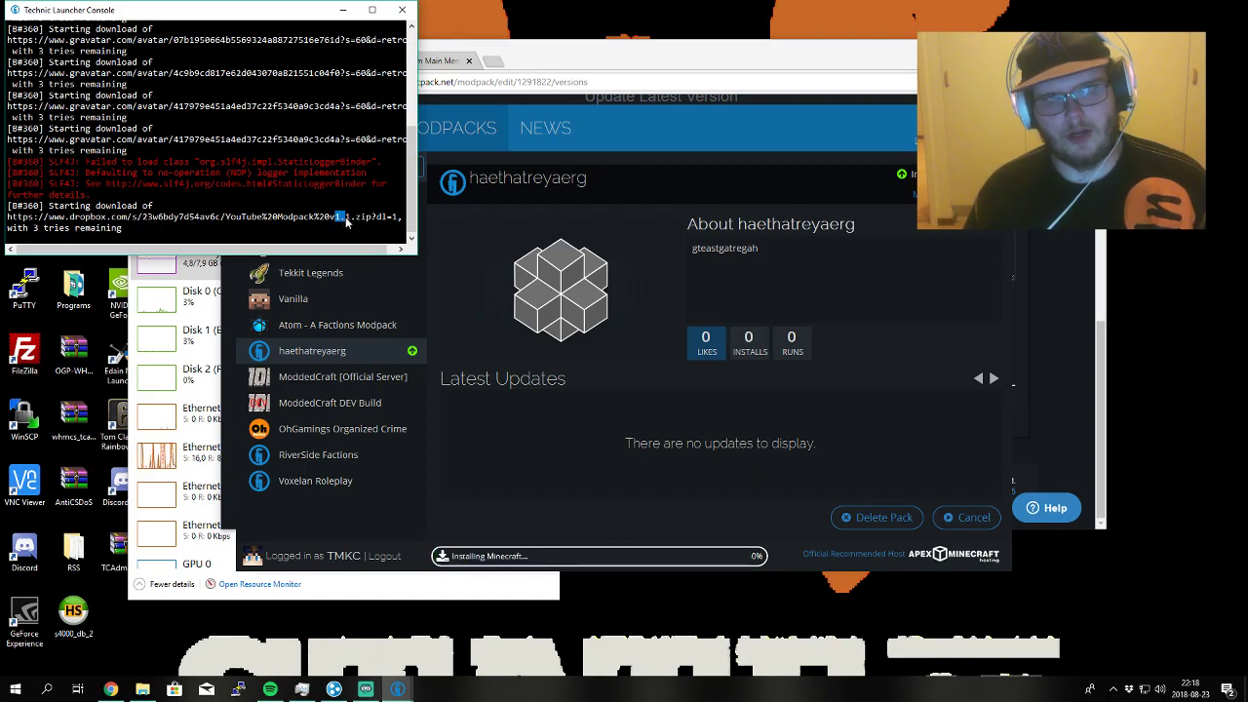
- Examine the installed haethatreyaerg modpack folder, including its mods, crash-reports, coremods and config subfolders
left_click(142, 688)
key("alt+Left")
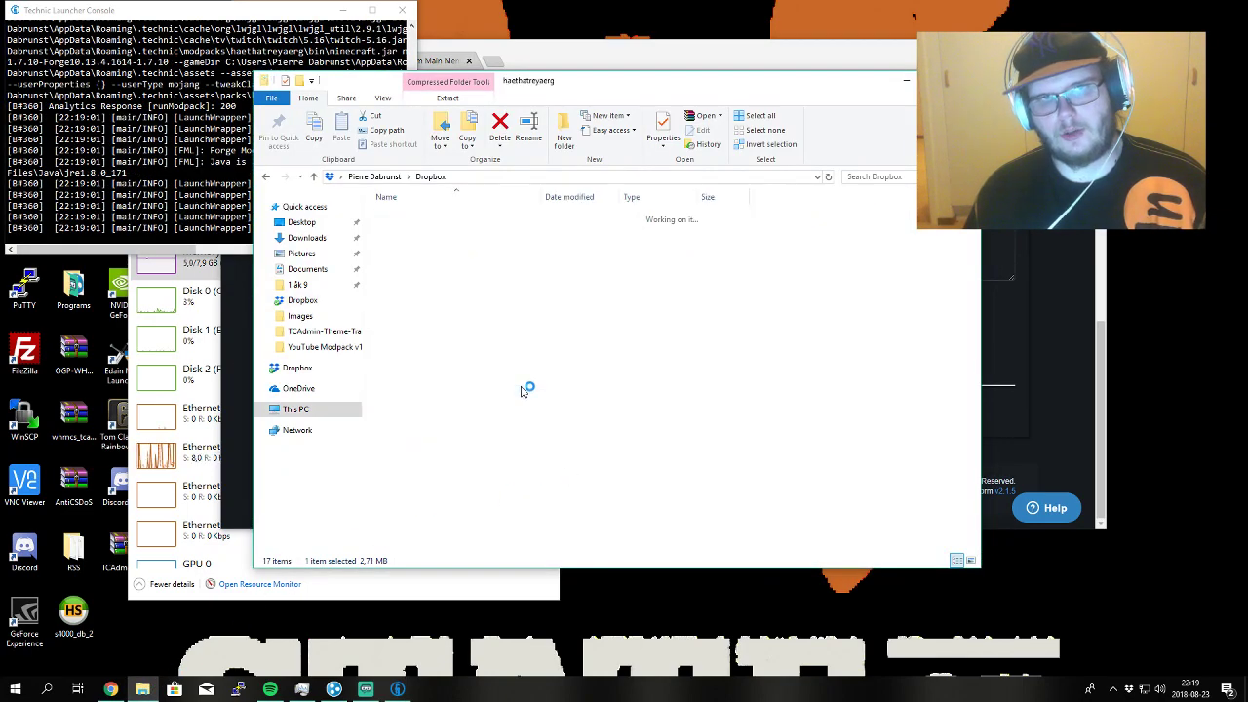
left_click(493, 415)
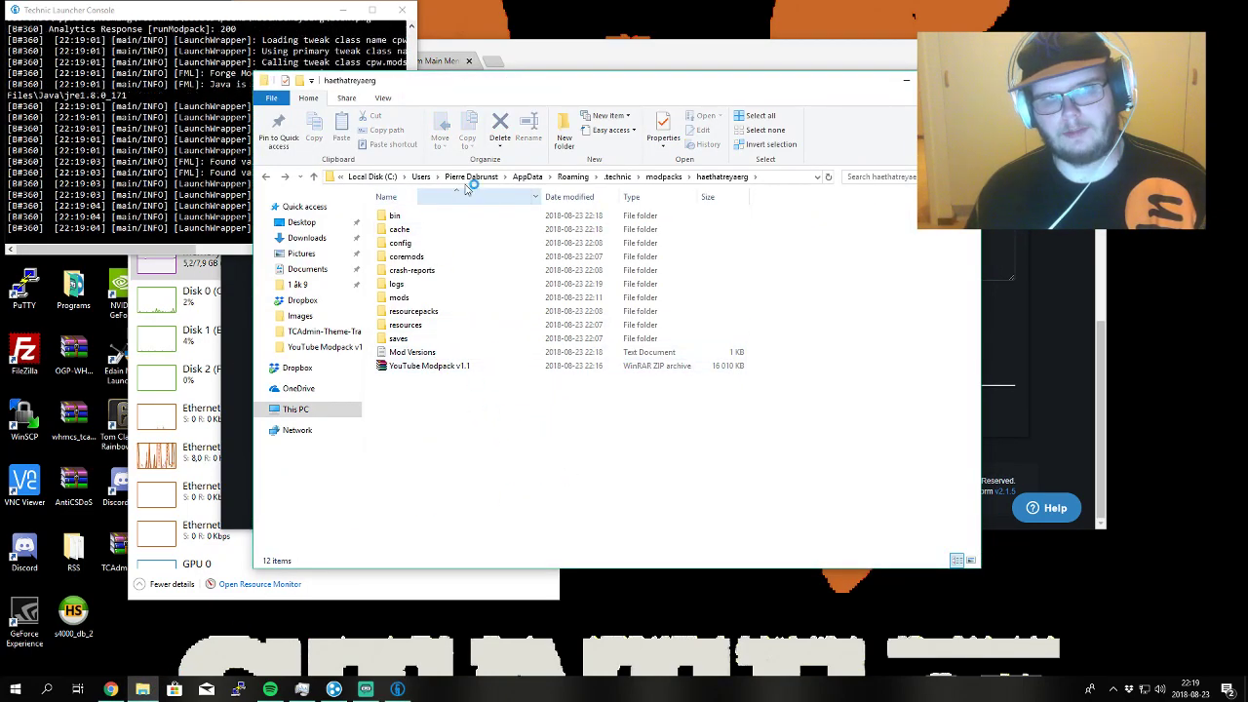
double_click(465, 298)
key("alt+Left")
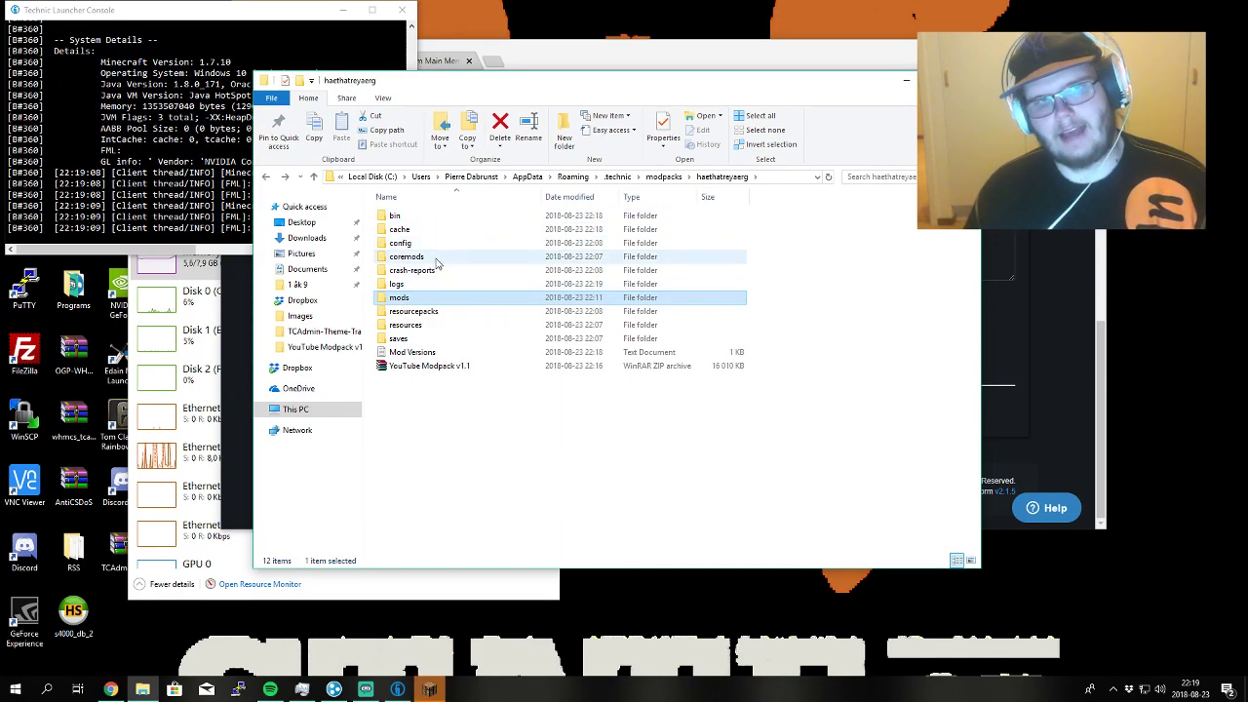
double_click(437, 271)
key("alt+Left")
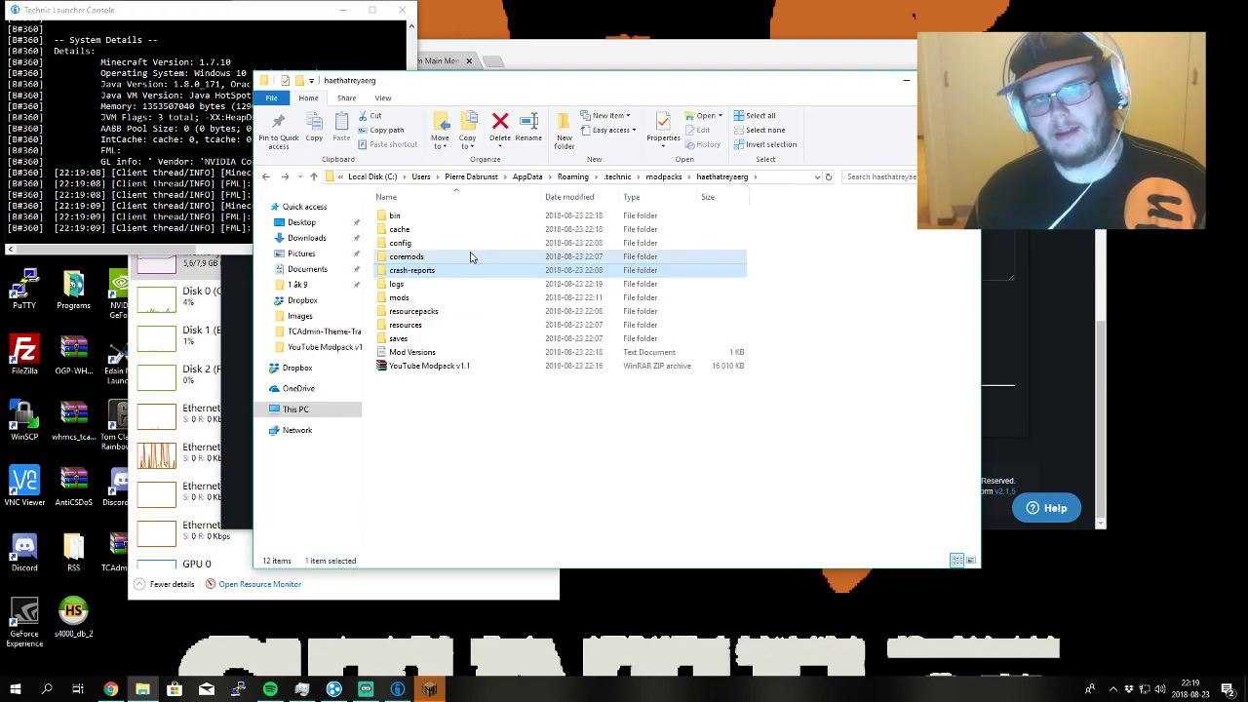
double_click(471, 256)
key("alt+Left")
double_click(473, 245)
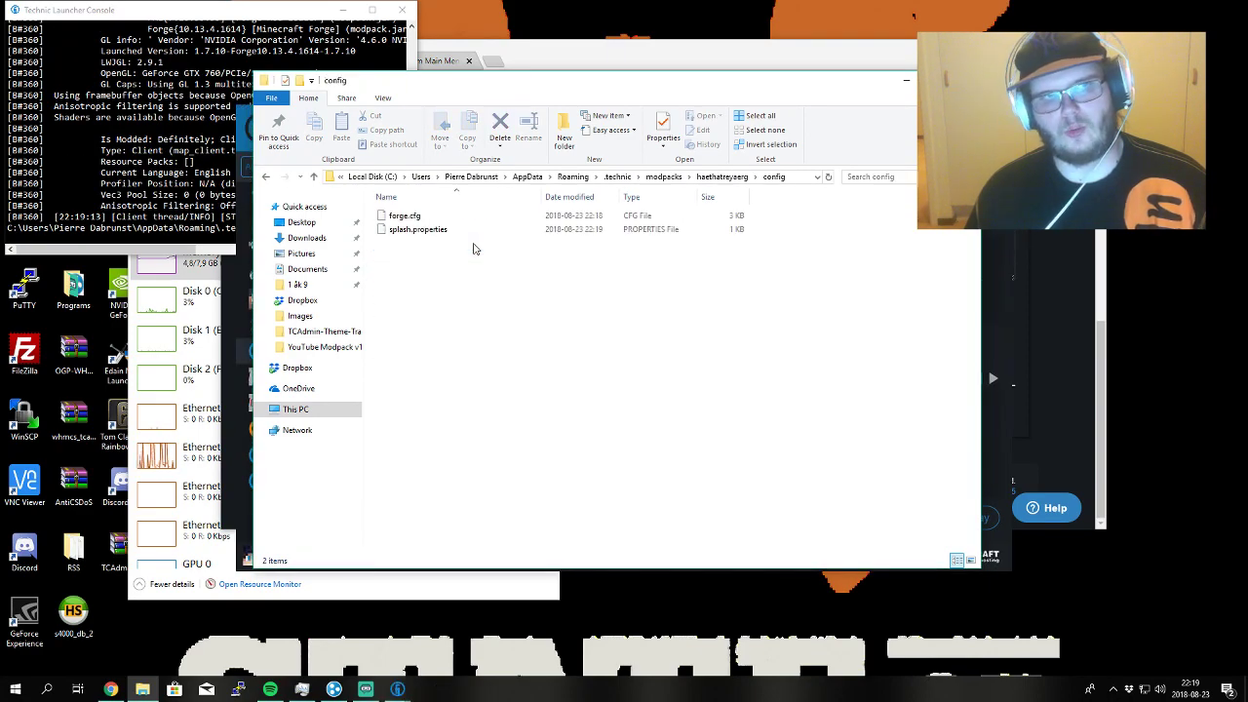
key("alt+Left")
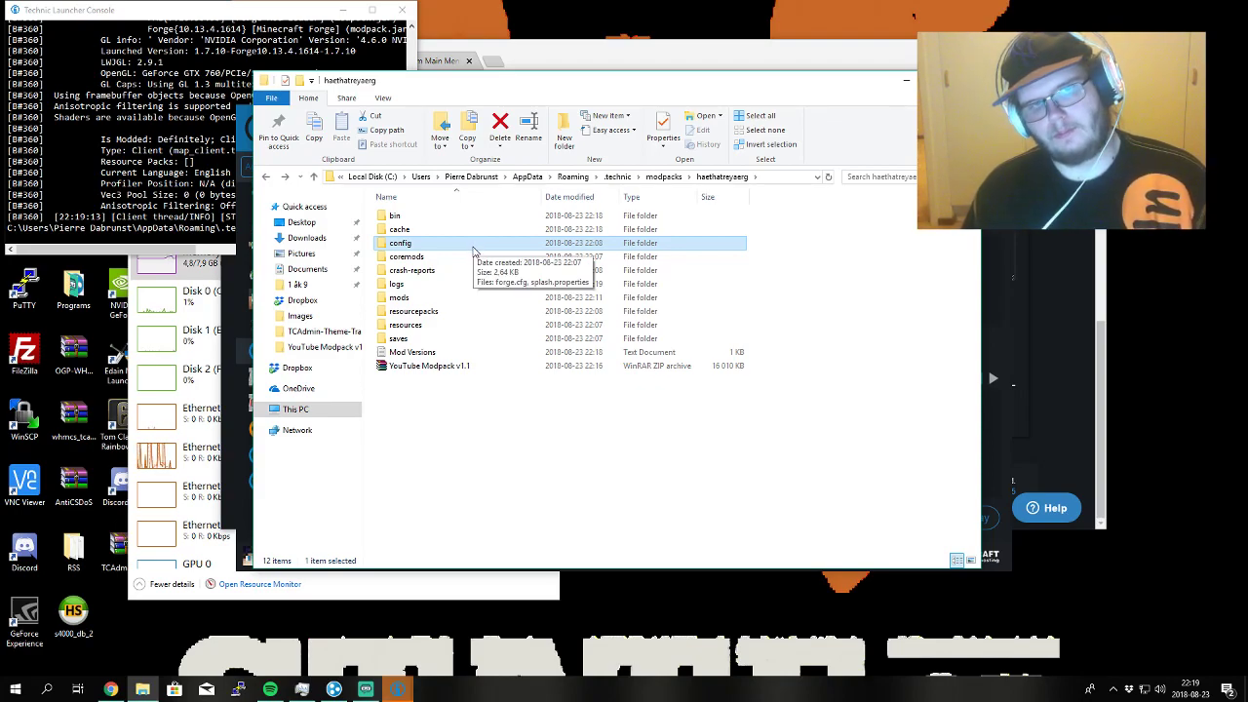
left_click(468, 479)
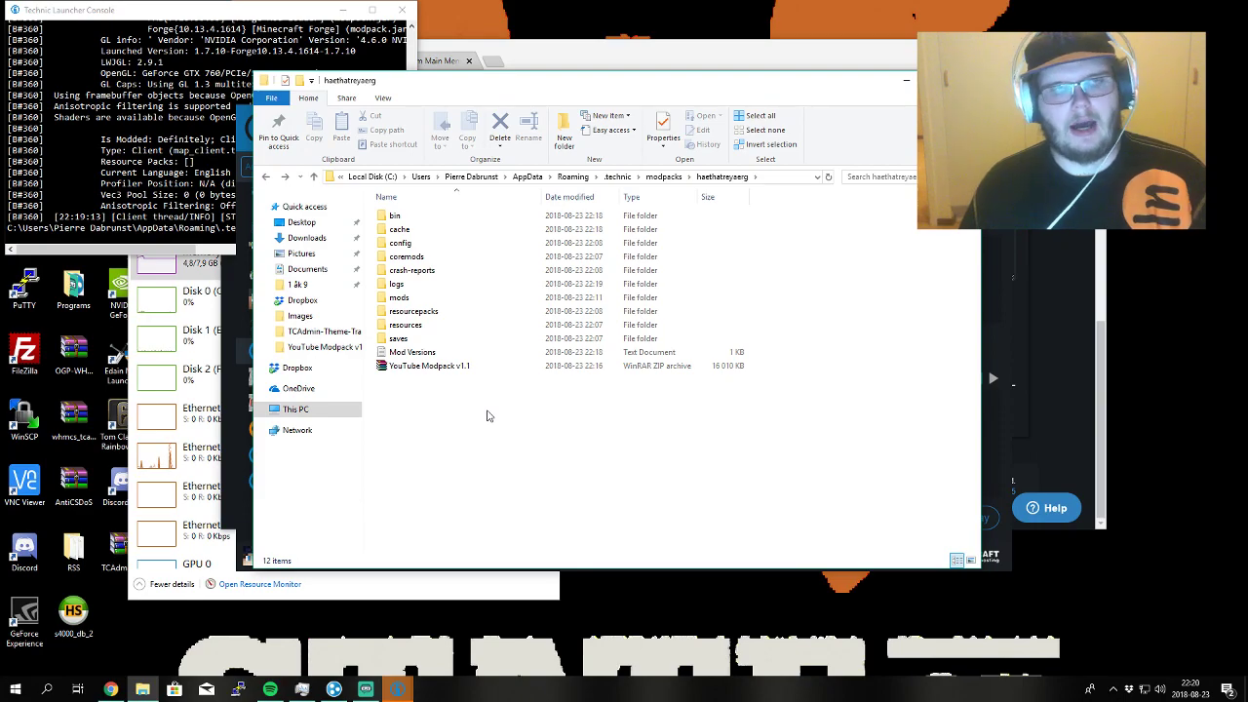
- Minimize the modpack folder window, close Technic Launcher, and enlarge the Chrome window showing the versions page
left_click(907, 80)
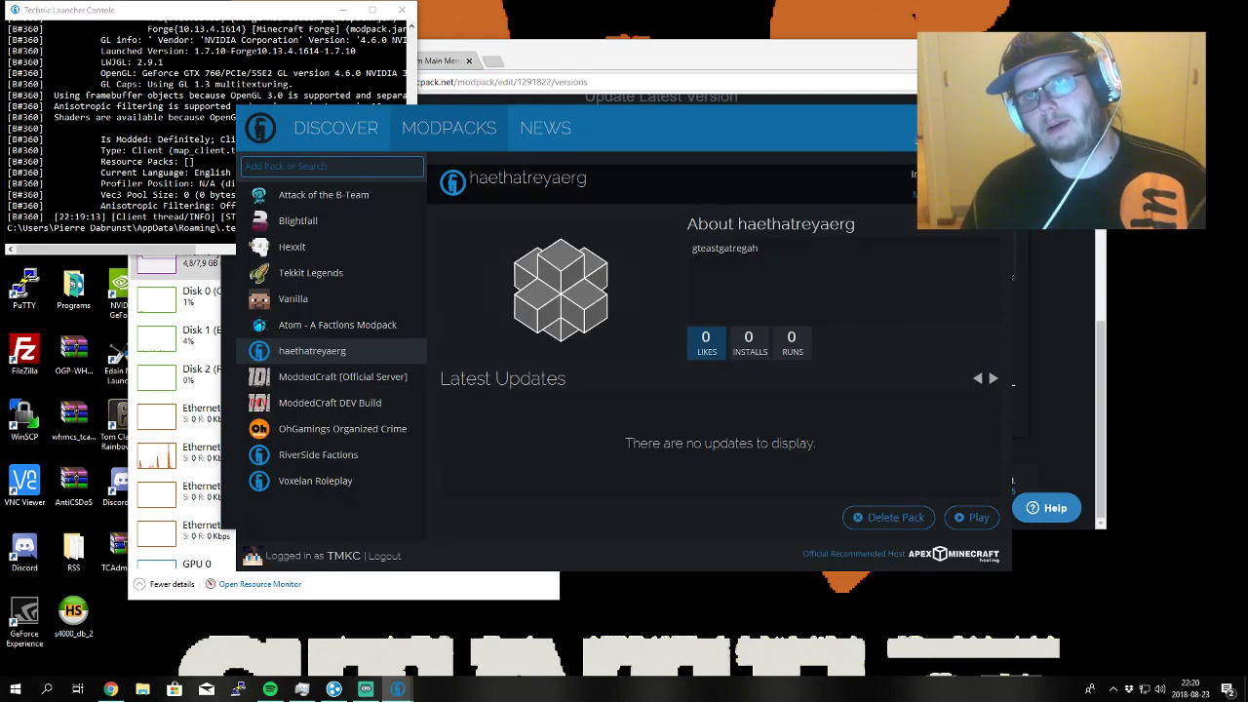
left_click(999, 115)
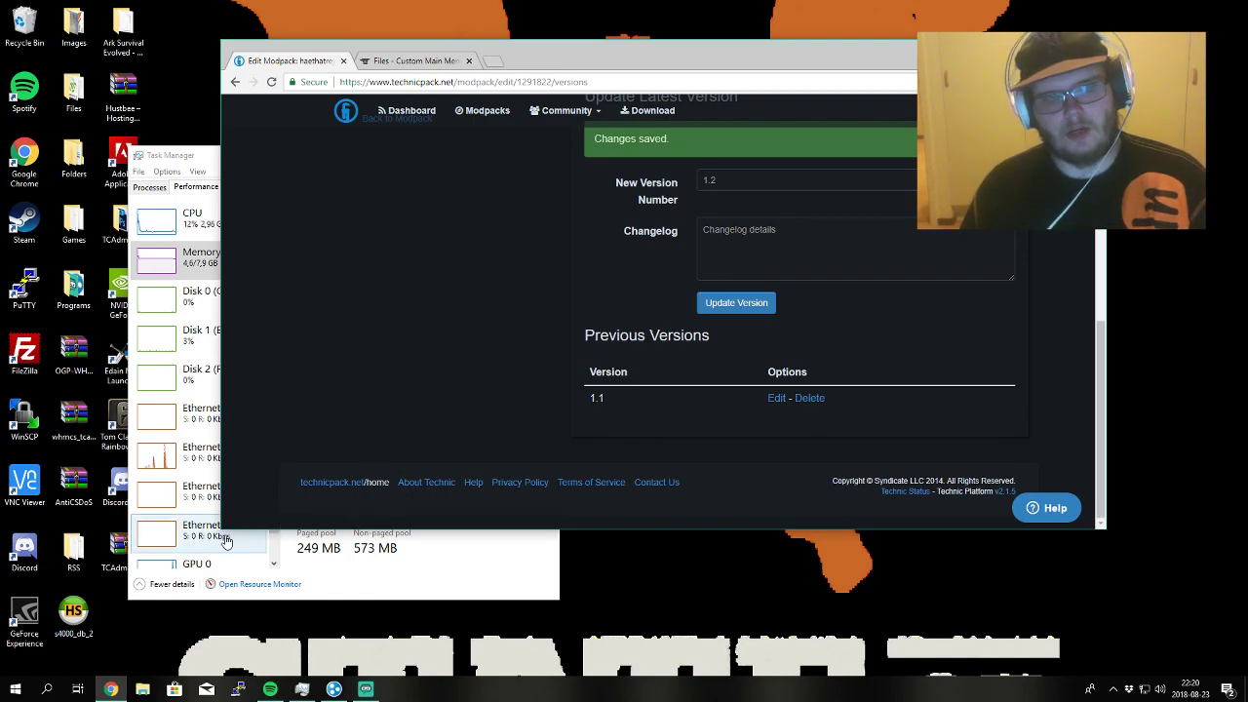
left_click_drag(223, 531, 128, 604)
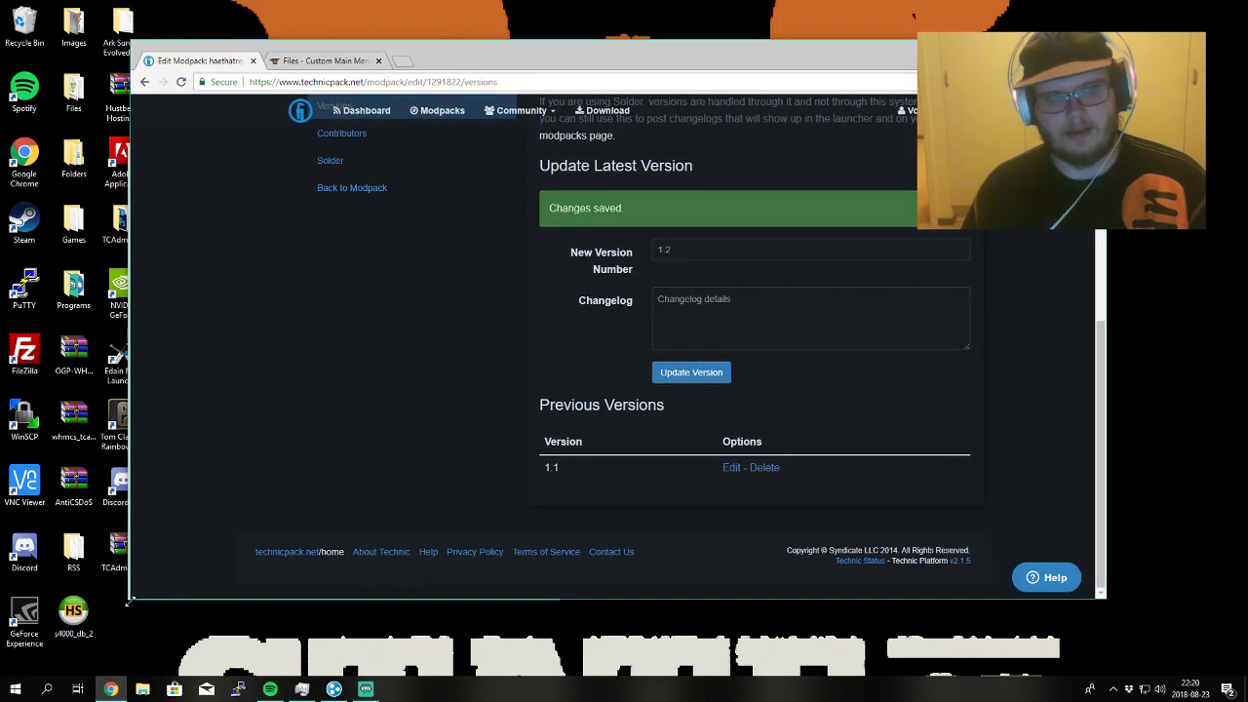